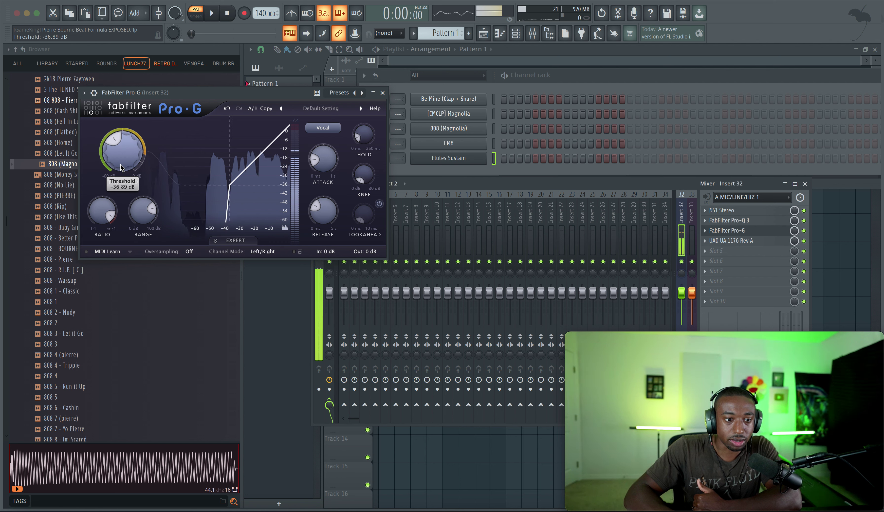
# Close the FabFilter Pro-G window and audition the Be Mine (Clap + Snare), [CMCLP] Magnolia and 808 (Magnolia) channels
pyautogui.click(382, 93)
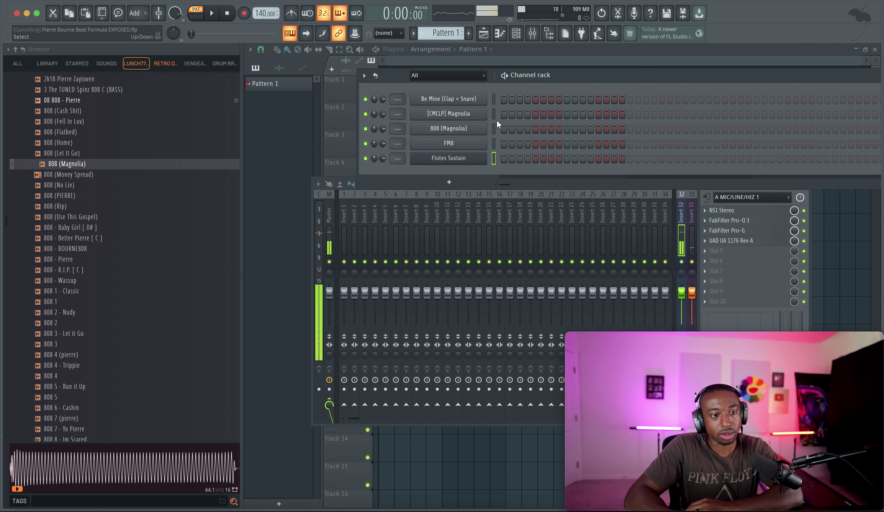
pyautogui.click(494, 100)
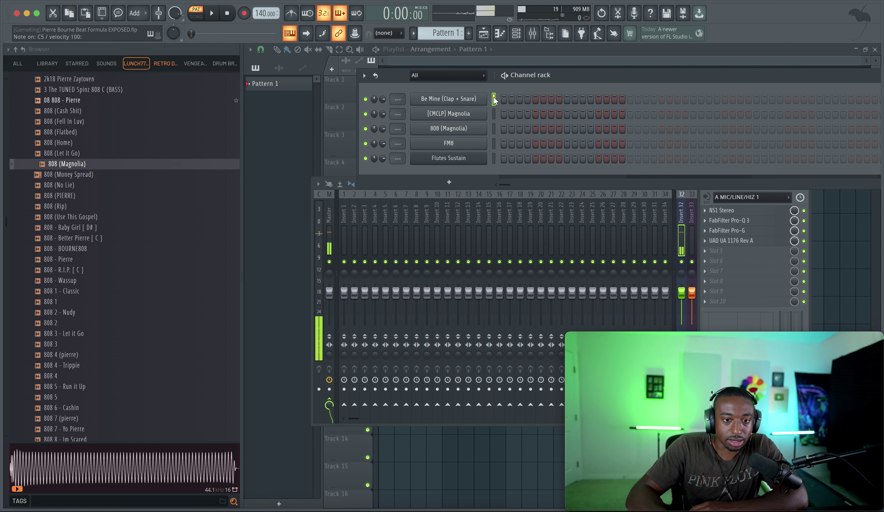
pyautogui.click(494, 113)
pyautogui.click(493, 128)
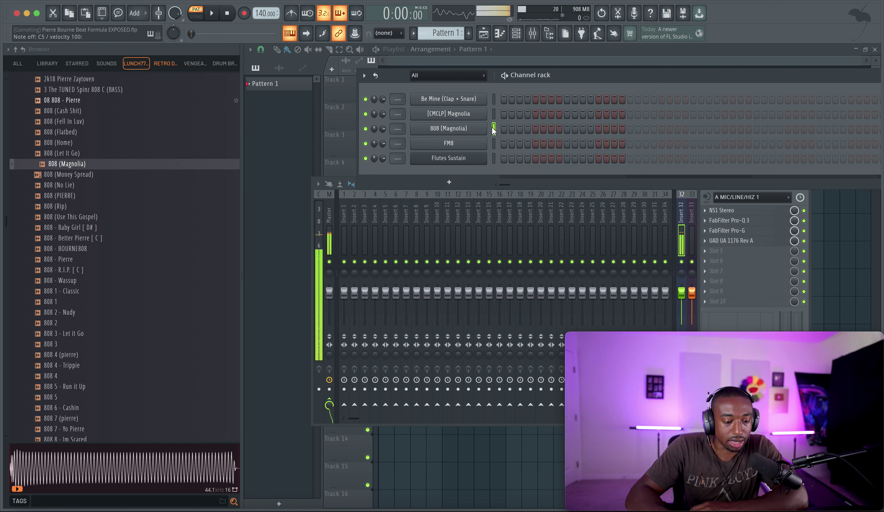
# Inspect the 808 (Magnolia) channel's envelope and sample settings, and close its window
pyautogui.click(475, 130)
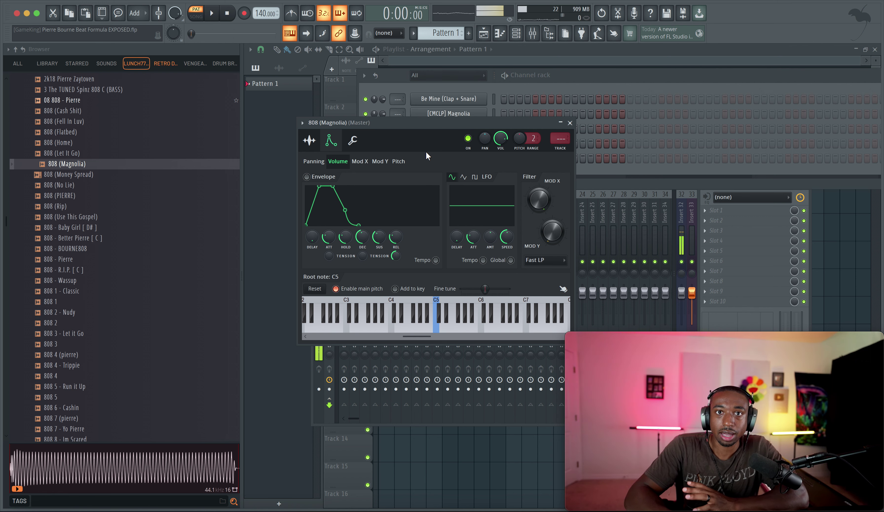
pyautogui.click(309, 140)
pyautogui.click(331, 140)
pyautogui.click(309, 140)
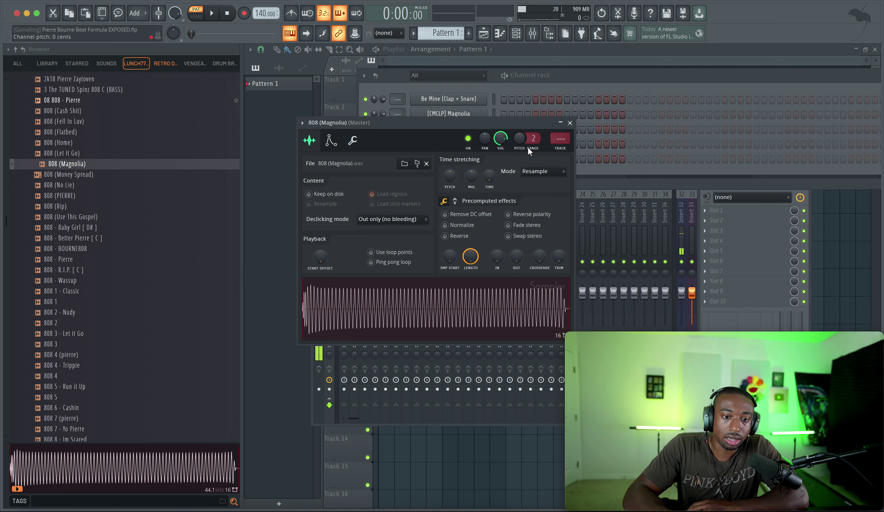
pyautogui.click(570, 123)
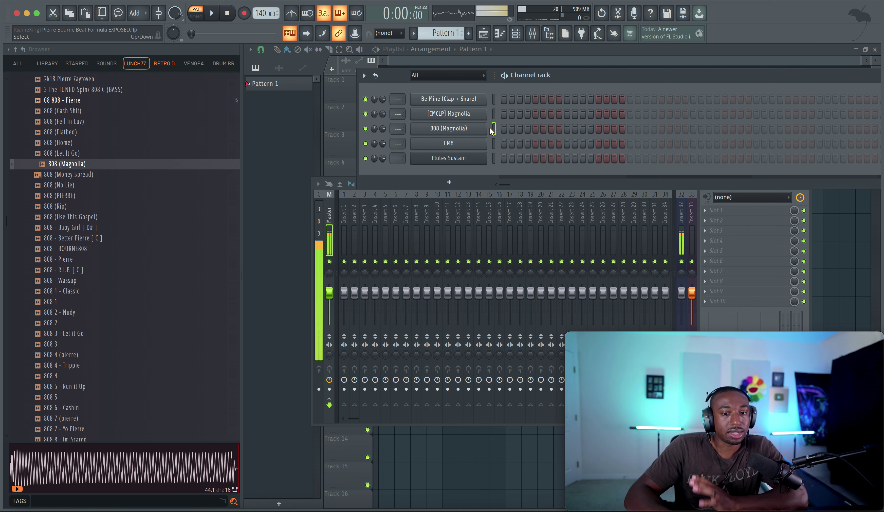
# Inspect the FM8 channel's Adam the Psycho patch and its sound browser, and close the synth
pyautogui.click(493, 143)
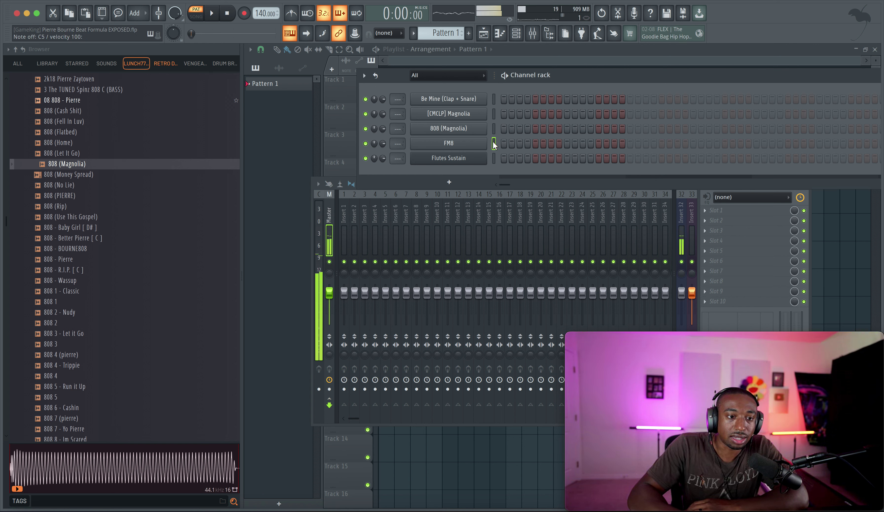
pyautogui.click(476, 144)
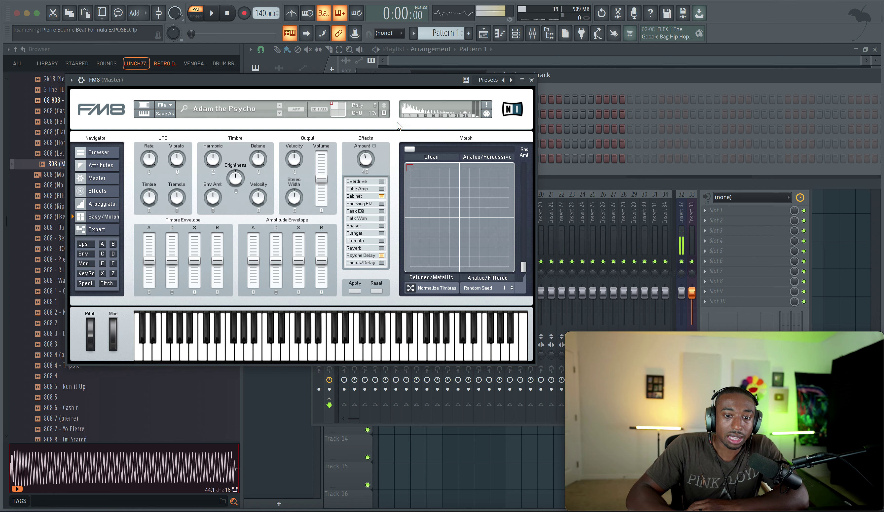
pyautogui.moveTo(367, 85); pyautogui.dragTo(400, 79)
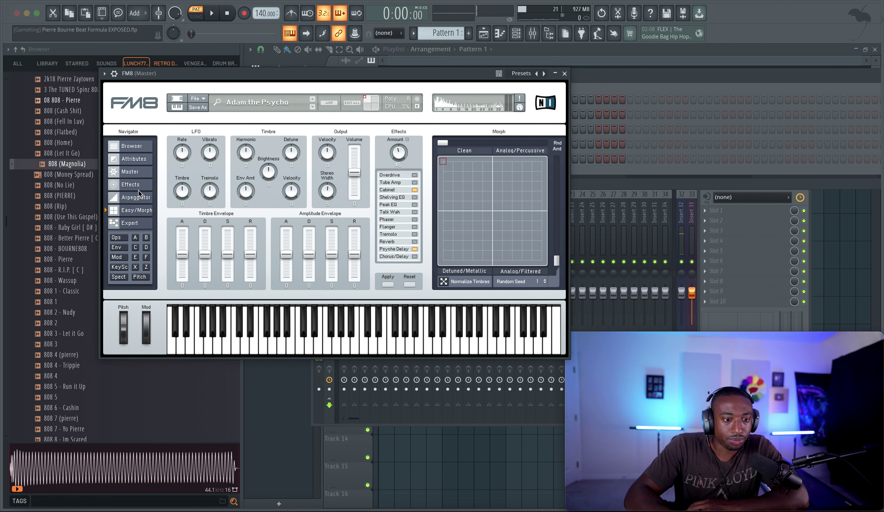
pyautogui.click(139, 159)
pyautogui.click(140, 150)
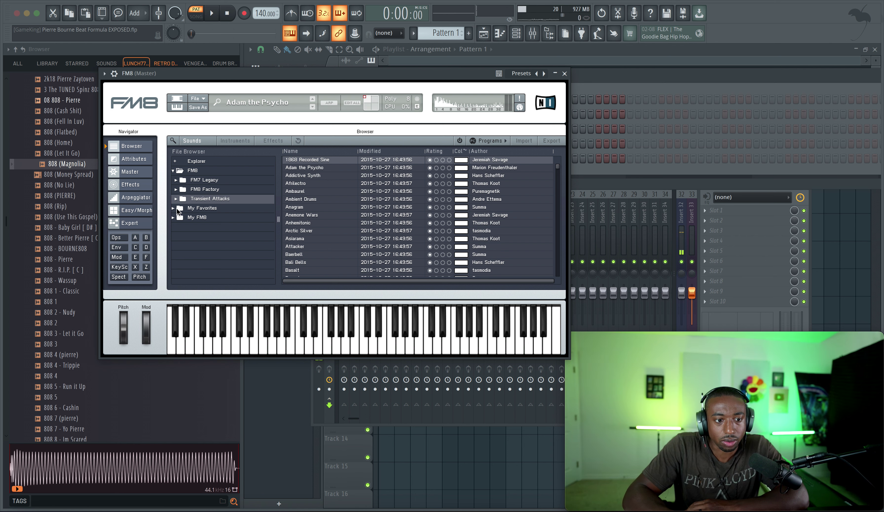
pyautogui.click(131, 211)
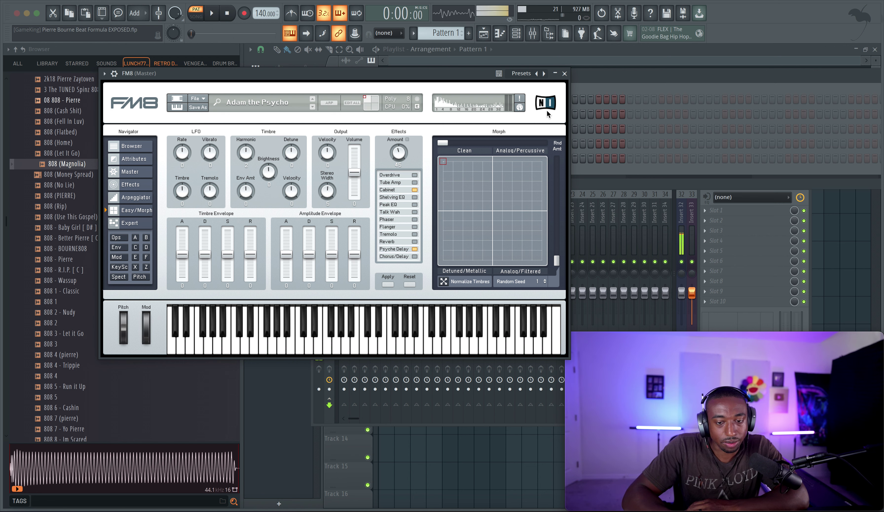
pyautogui.click(564, 74)
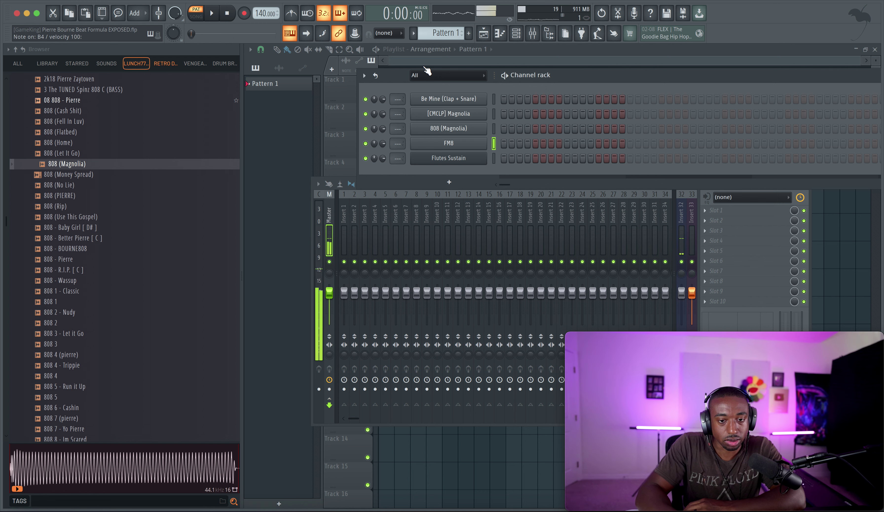
# Open the Flutes Sustain channel's FLEX instrument, hide the file browser and check the available sound packs
pyautogui.click(460, 158)
pyautogui.moveTo(460, 159); pyautogui.dragTo(402, 86)
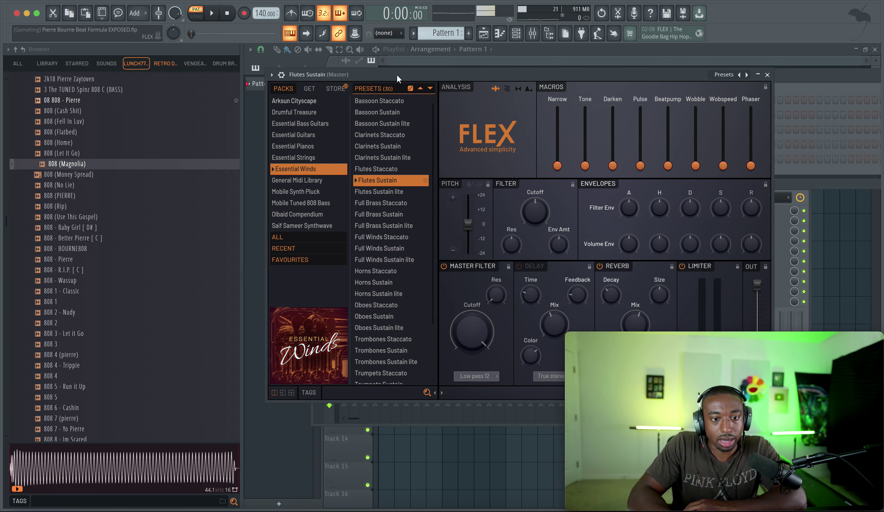
pyautogui.click(552, 34)
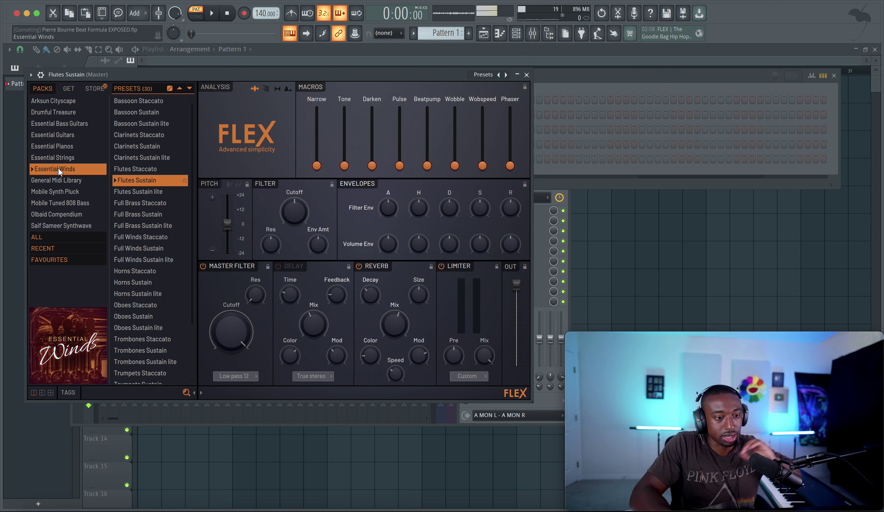
pyautogui.click(69, 90)
pyautogui.click(49, 91)
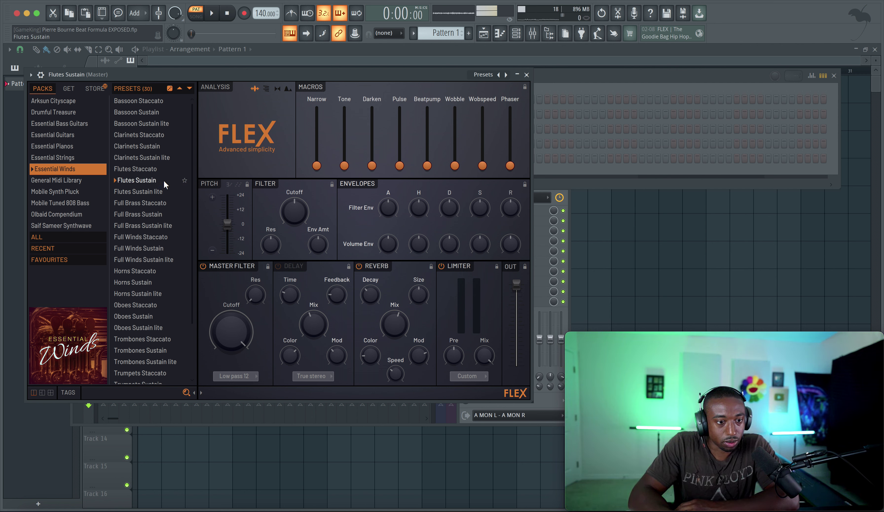
# Switch off FLEX's reverb, master filter and limiter, and set the flute channel's polyphony to Mono
pyautogui.click(358, 266)
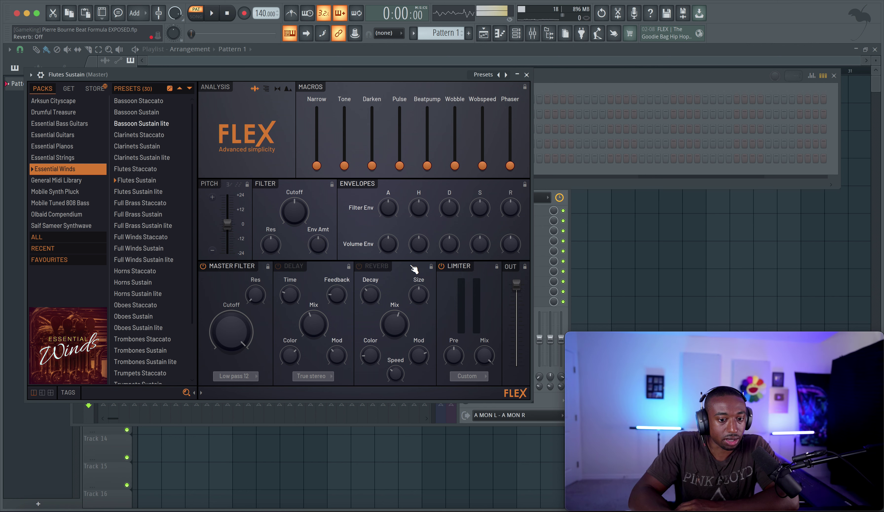
pyautogui.click(203, 266)
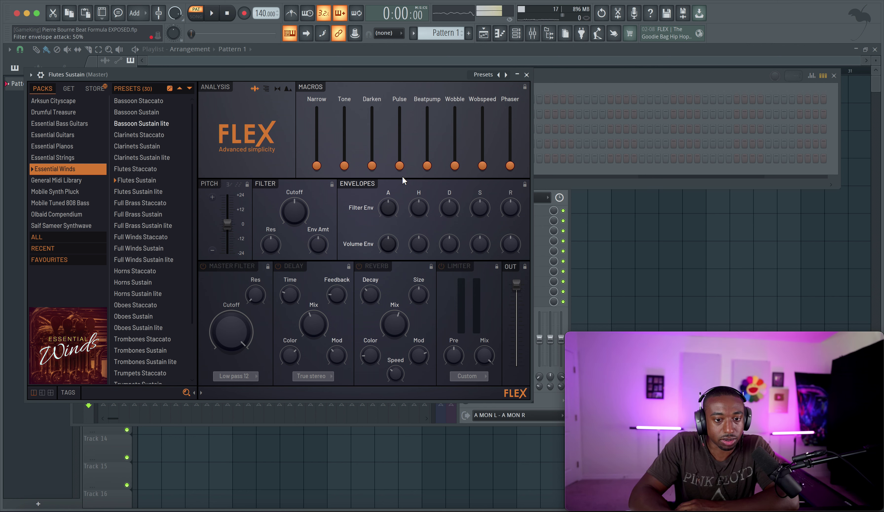
pyautogui.click(42, 75)
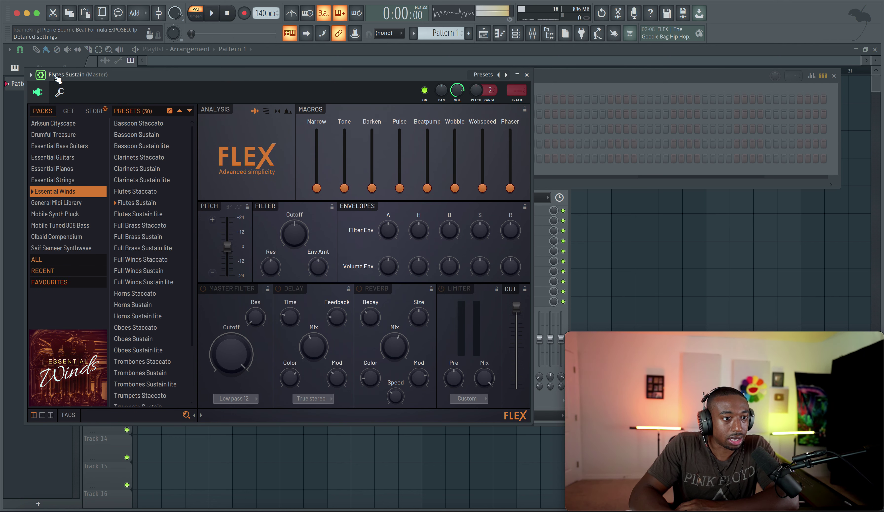
pyautogui.click(65, 92)
pyautogui.click(156, 148)
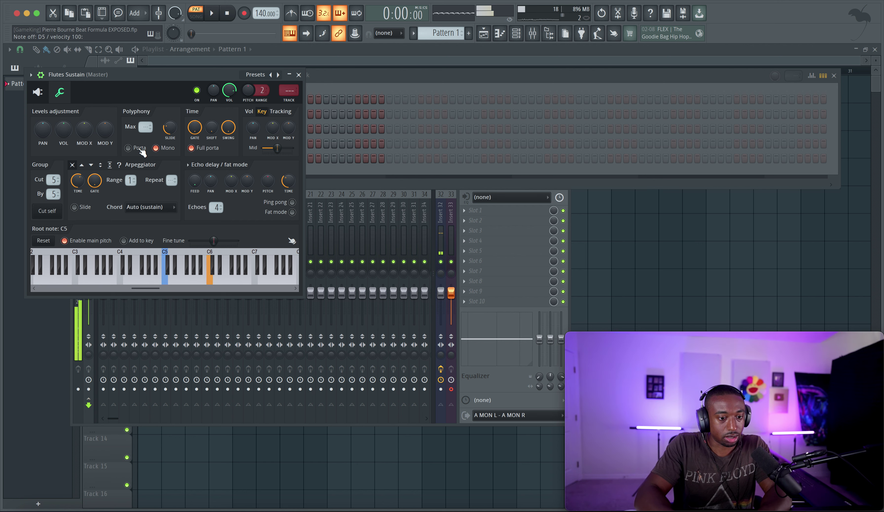
pyautogui.click(47, 101)
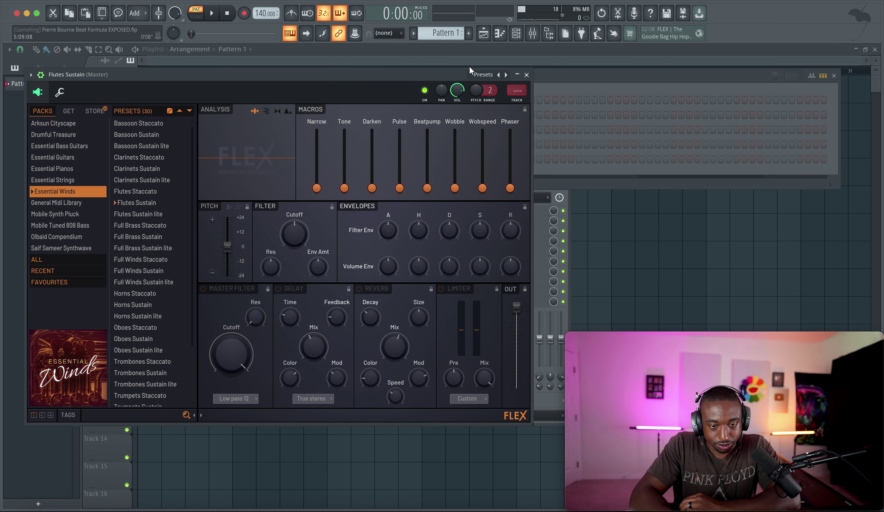
# Close FLEX, enable the metronome and set the project tempo to 164 BPM by listening to the click
pyautogui.press('space')
pyautogui.click(526, 75)
pyautogui.click(292, 15)
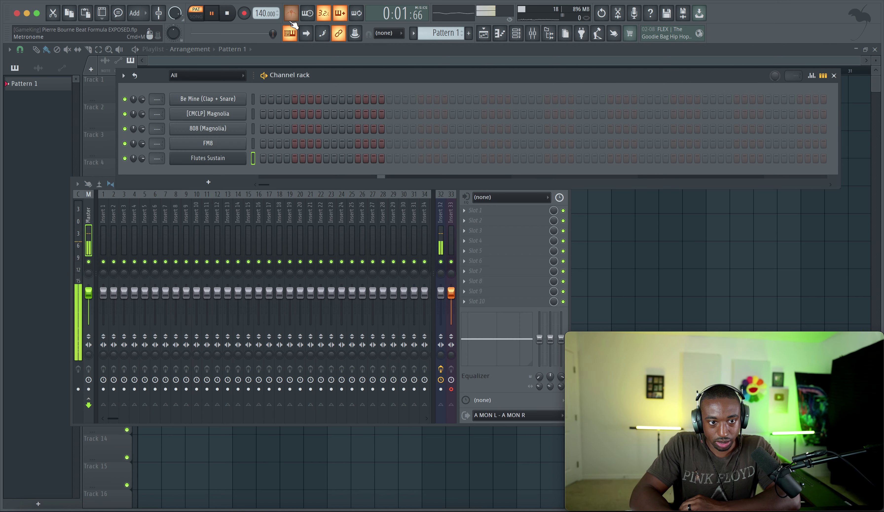
pyautogui.press('space')
pyautogui.moveTo(264, 14); pyautogui.dragTo(264, 2)
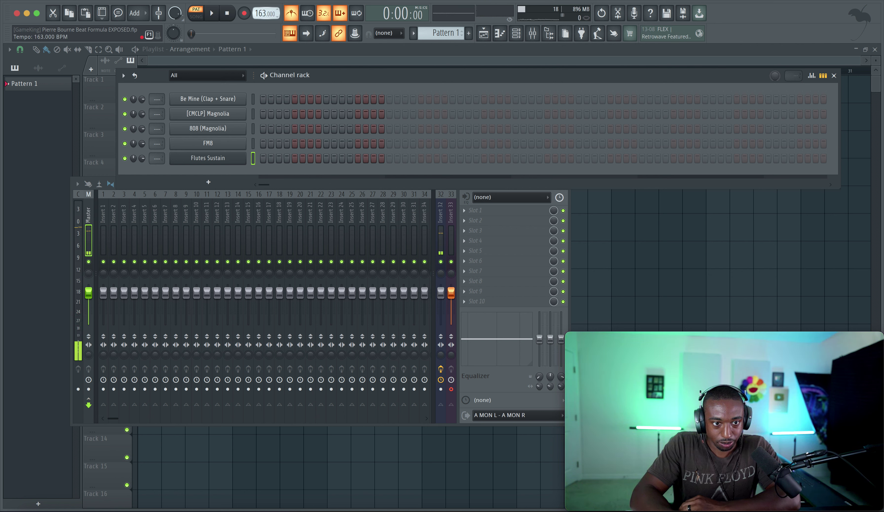
pyautogui.press('space')
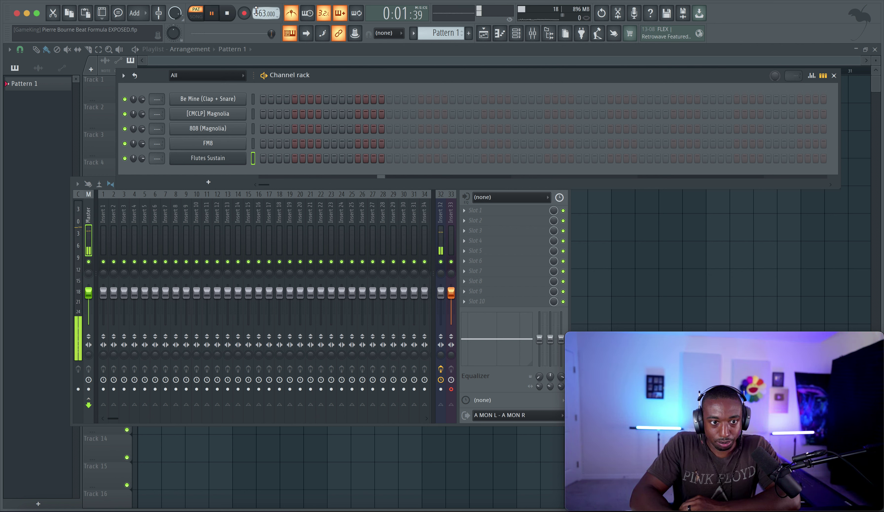
pyautogui.press('space')
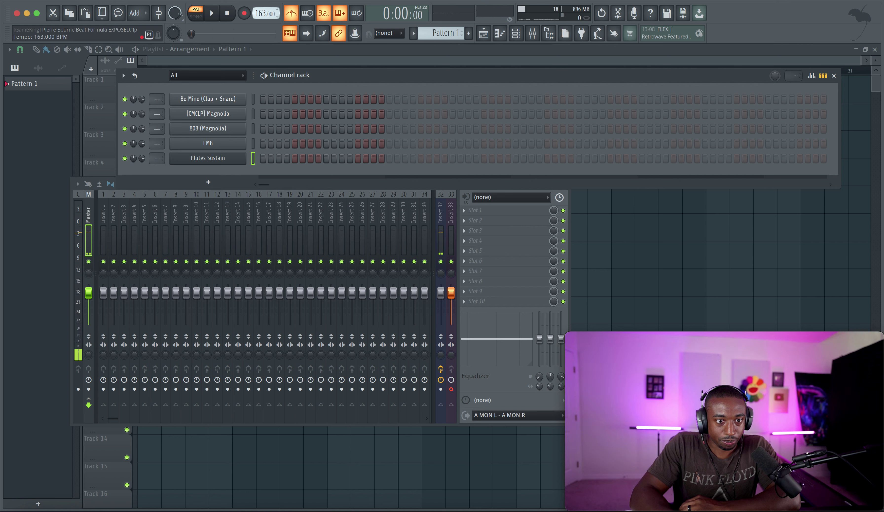
pyautogui.moveTo(264, 13); pyautogui.dragTo(264, 13)
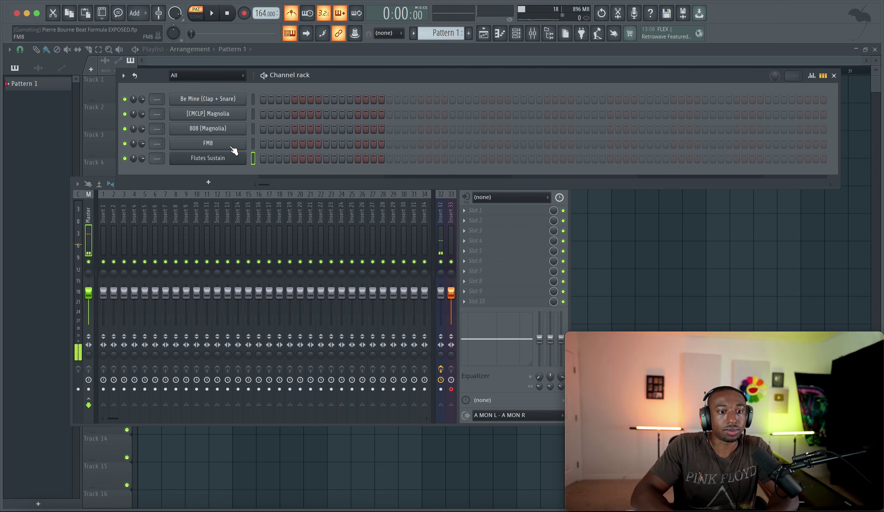
# Select all five channels and route them to mixer tracks 1 to 5
pyautogui.rightClick(242, 142)
pyautogui.click(254, 129)
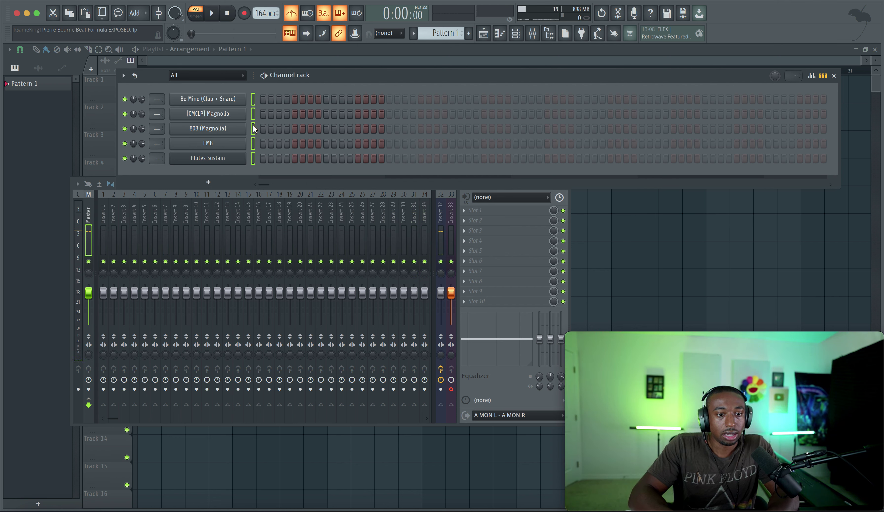
pyautogui.hotkey('ctrl', 'l')
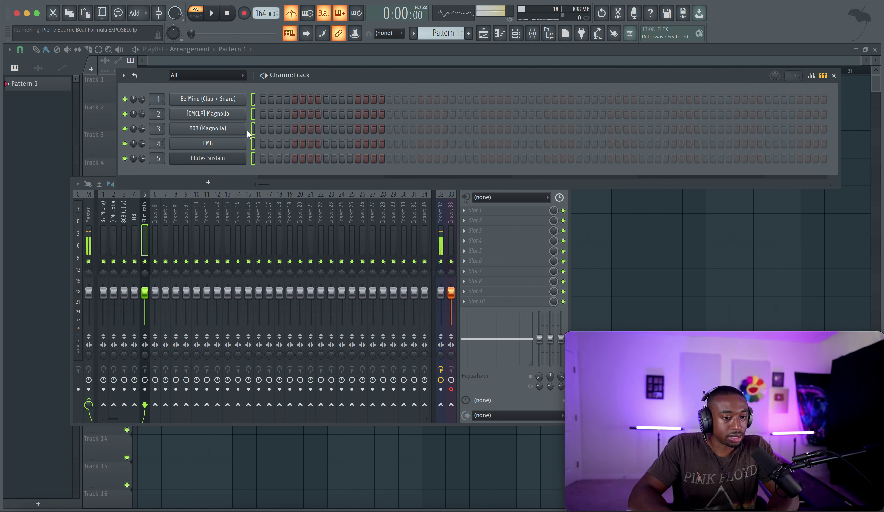
# Open FM8's piano roll and draw one-beat B4 notes on beats 1 and 3 of bars 1 and 2
pyautogui.rightClick(243, 147)
pyautogui.click(257, 142)
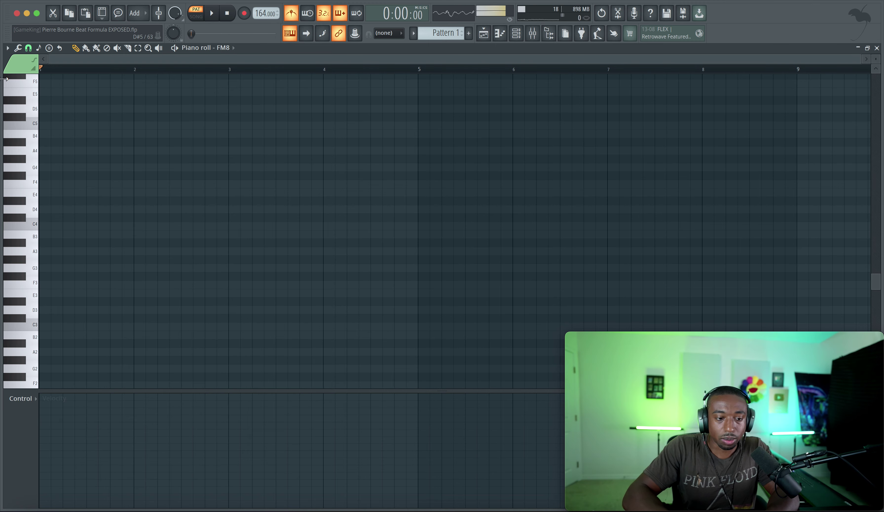
pyautogui.click(38, 150)
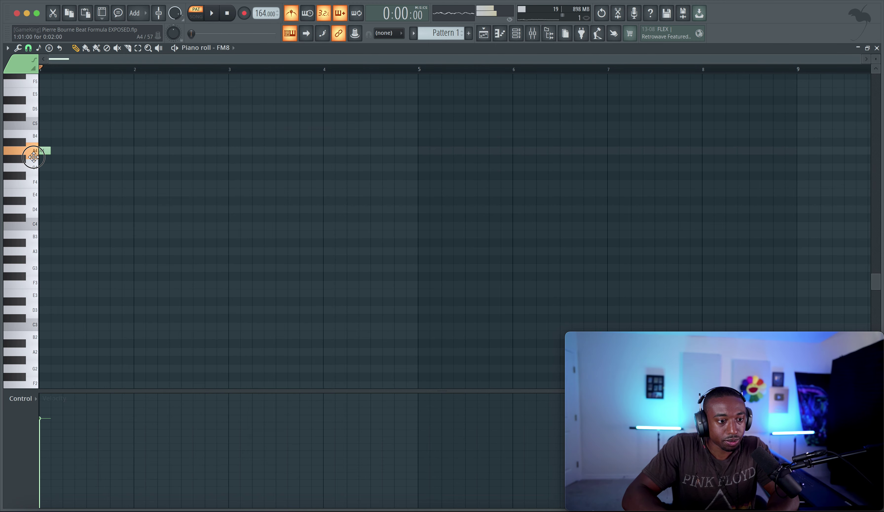
pyautogui.moveTo(53, 152); pyautogui.dragTo(63, 135)
pyautogui.rightClick(58, 149)
pyautogui.click(88, 134)
pyautogui.click(139, 135)
pyautogui.click(183, 135)
# Add one-beat F#4 notes on beats 1 and 3 of bar 1, and E4 notes on the same beats of bar 2
pyautogui.moveTo(54, 184); pyautogui.dragTo(35, 175)
pyautogui.click(89, 176)
pyautogui.click(133, 193)
pyautogui.click(182, 193)
# Play back the two-bar FM8 pattern and turn the metronome off
pyautogui.press('space')
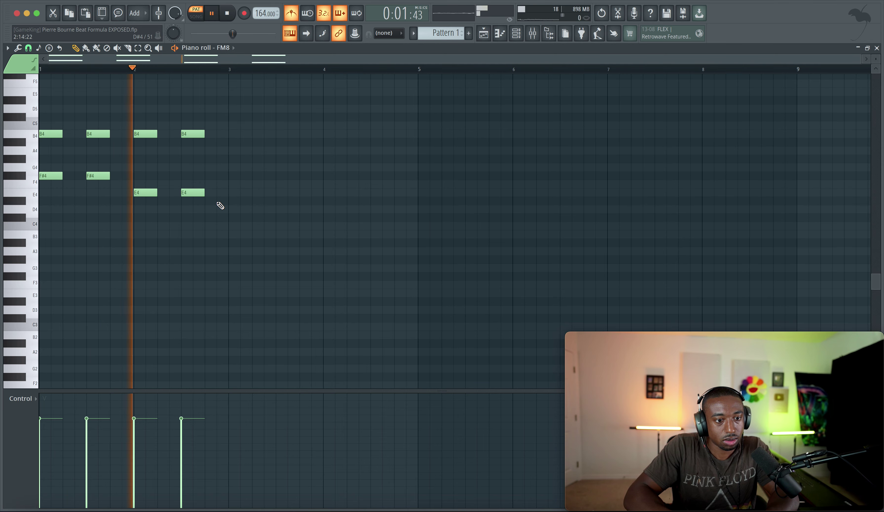
pyautogui.press('space')
pyautogui.moveTo(216, 203); pyautogui.dragTo(100, 197)
pyautogui.keyDown('super'); pyautogui.click(225, 236); pyautogui.keyUp('super')
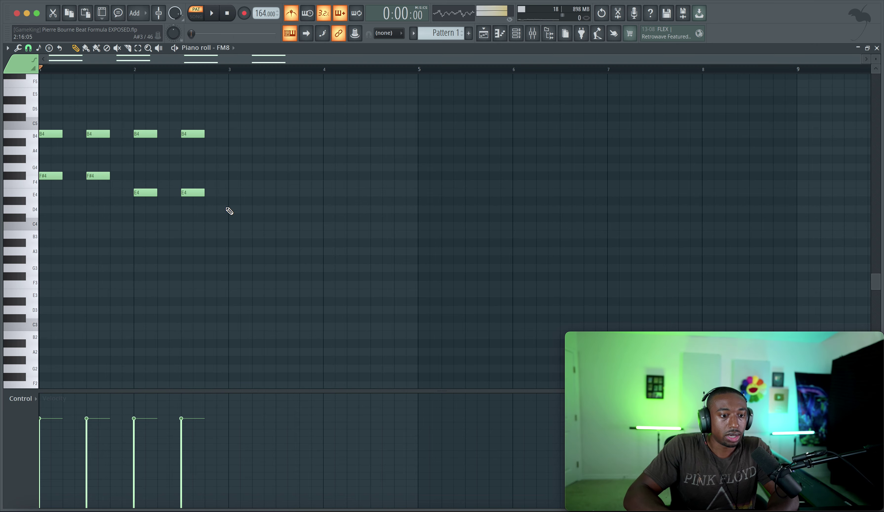
pyautogui.click(291, 13)
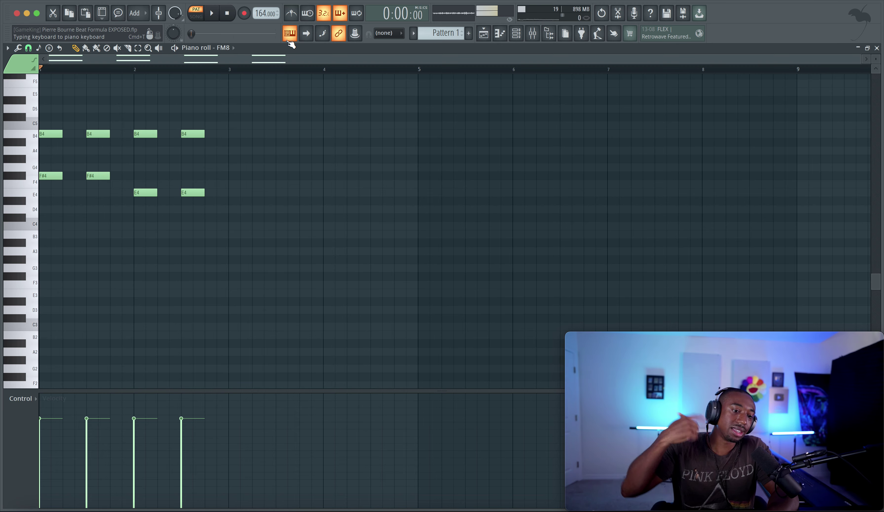
# Highlight the F#4 to E4 change and the repeated B4 notes to examine the pattern, and clear the selection
pyautogui.moveTo(103, 163); pyautogui.dragTo(158, 205)
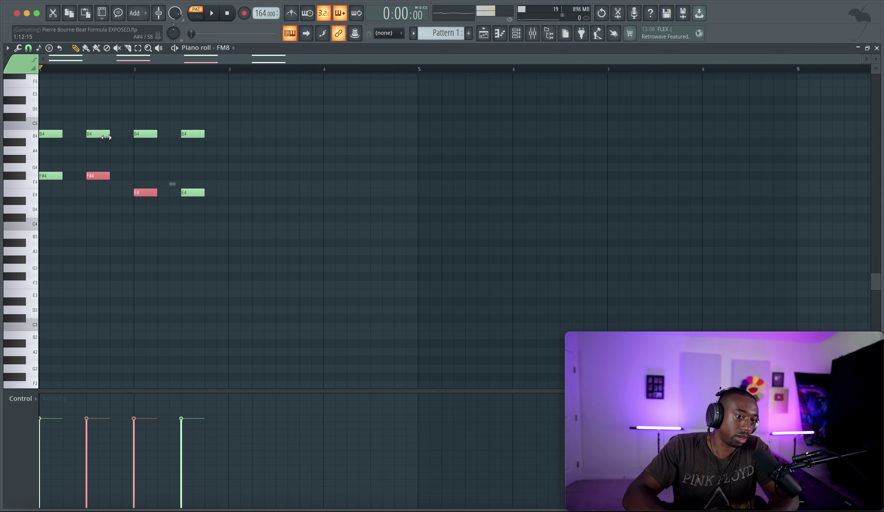
pyautogui.doubleClick(1, 131)
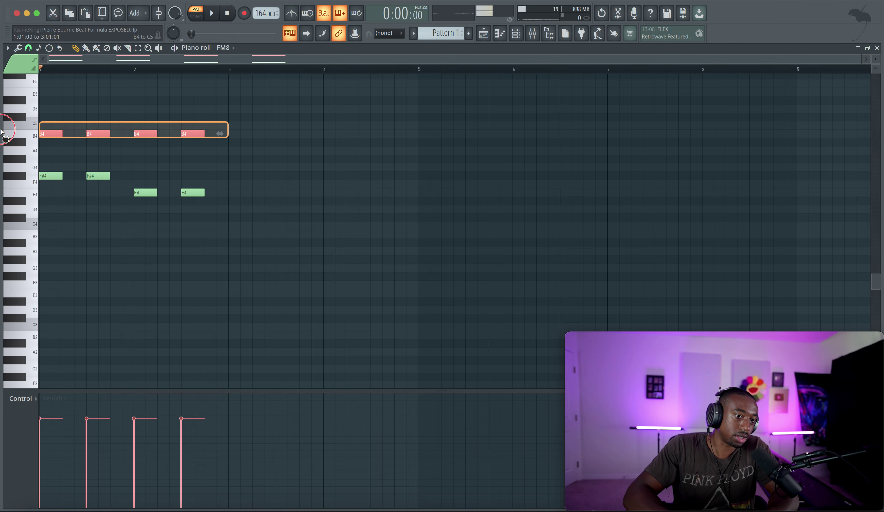
pyautogui.click(101, 176)
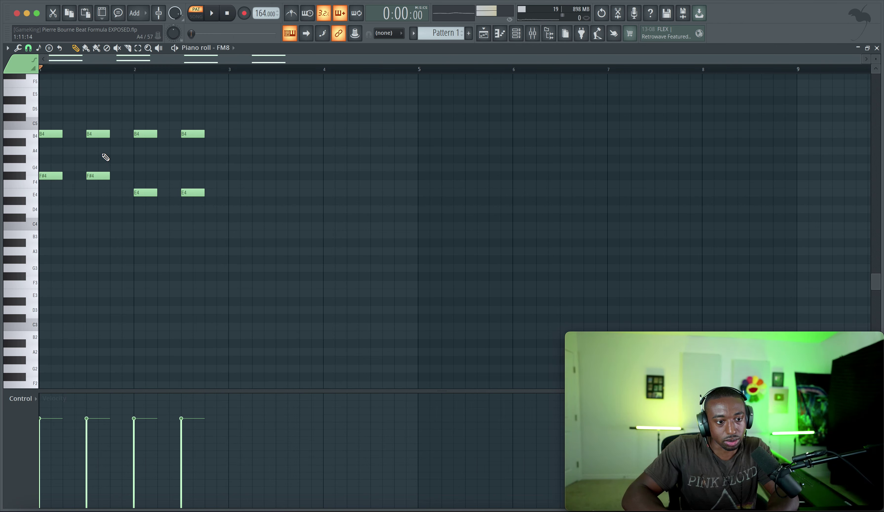
# Highlight the upper and lower note pairs in bars 1 and 2 to examine the pattern, and save the project
pyautogui.moveTo(103, 131); pyautogui.dragTo(140, 85)
pyautogui.click(149, 156)
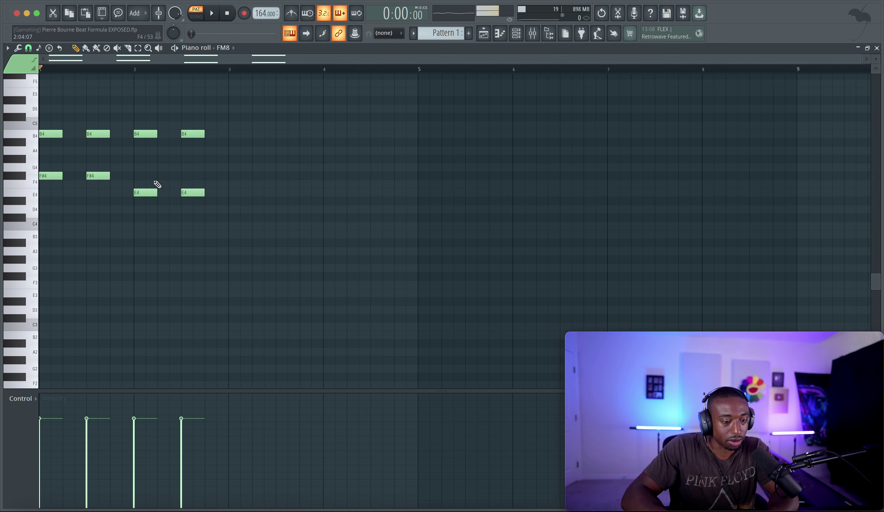
pyautogui.moveTo(157, 211); pyautogui.dragTo(155, 99)
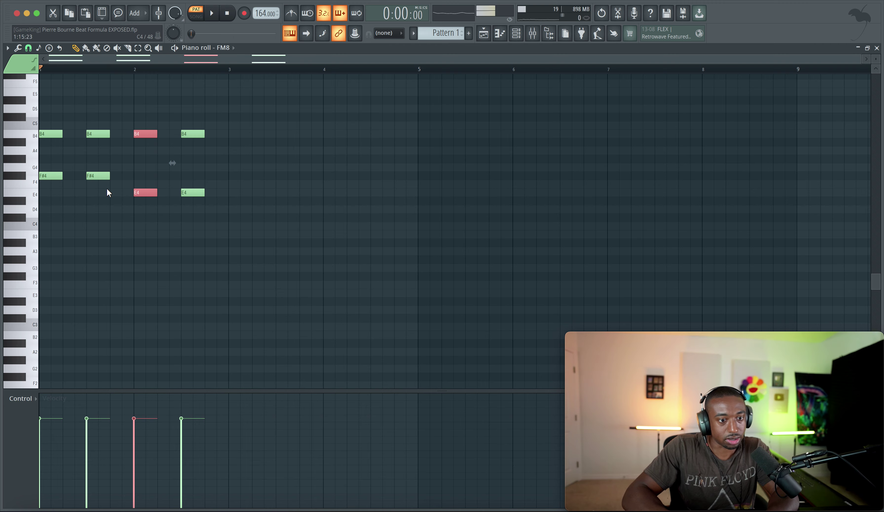
pyautogui.moveTo(96, 96); pyautogui.dragTo(92, 246)
pyautogui.rightClick(95, 250)
pyautogui.press('super+s')
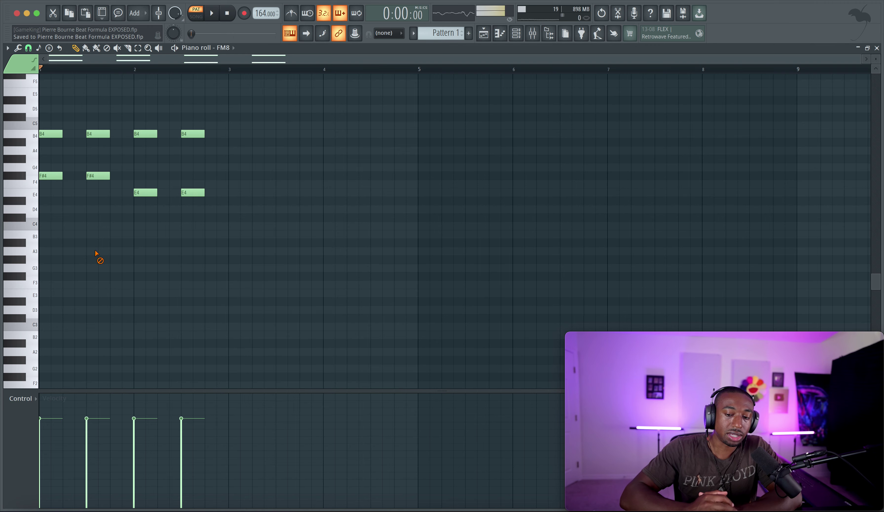
pyautogui.moveTo(93, 255); pyautogui.dragTo(88, 106)
pyautogui.moveTo(154, 104); pyautogui.dragTo(148, 248)
pyautogui.rightClick(149, 248)
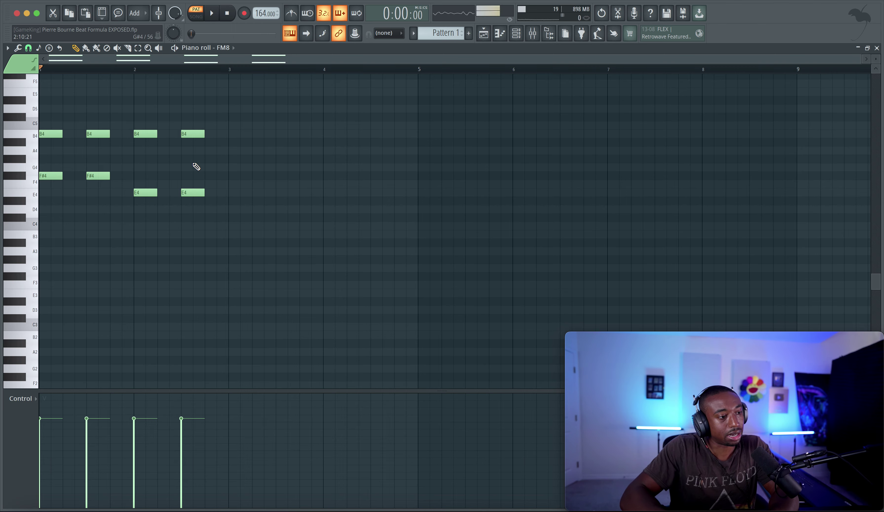
# Duplicate the two-bar FM8 melody into bars 3 and 4 and play back the pattern
pyautogui.press('space')
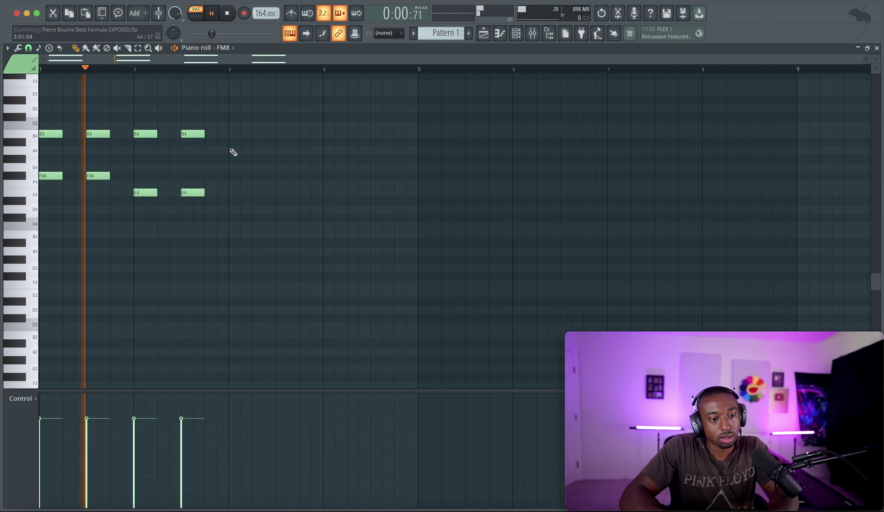
pyautogui.moveTo(256, 235); pyautogui.dragTo(238, 133)
pyautogui.press('space')
pyautogui.moveTo(221, 183); pyautogui.dragTo(286, 175)
pyautogui.press('space')
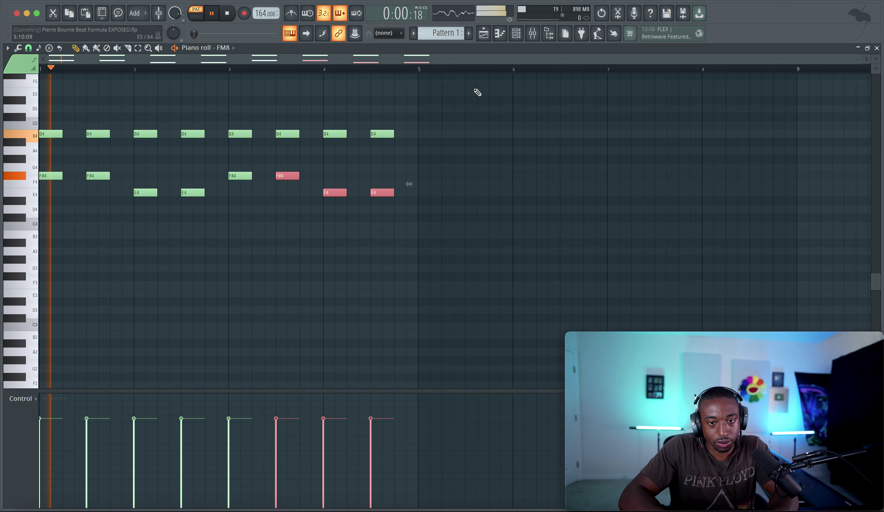
pyautogui.click(514, 42)
pyautogui.press('space')
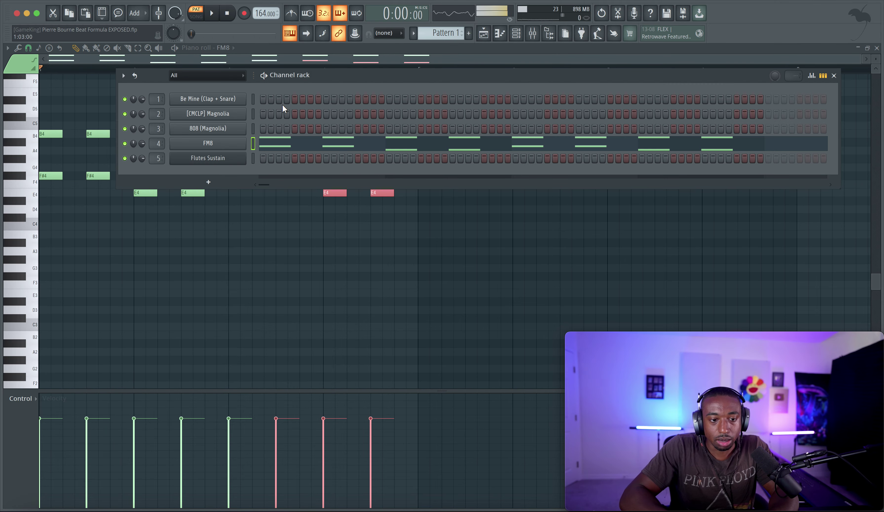
# Add Fruity Parametric EQ 2 to the Flutes Sustain insert, with band 3 as a high-pass and band 7 as a low-pass
pyautogui.click(532, 34)
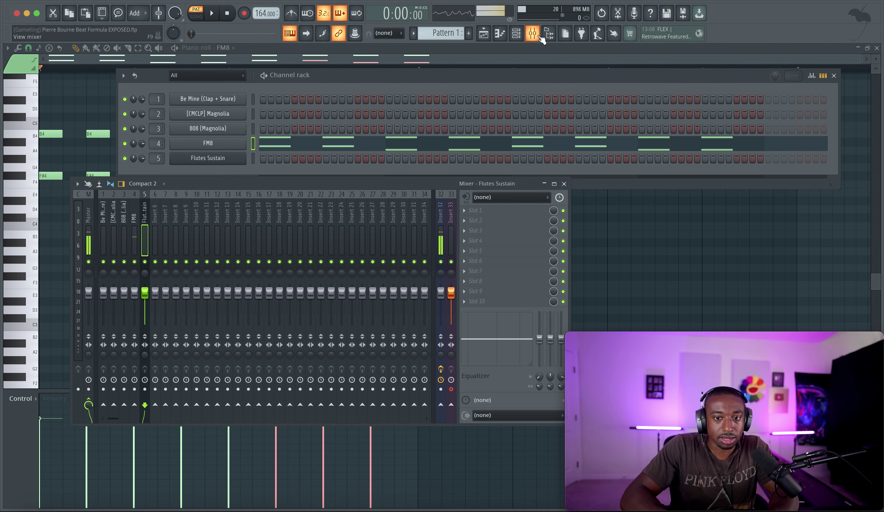
pyautogui.click(499, 207)
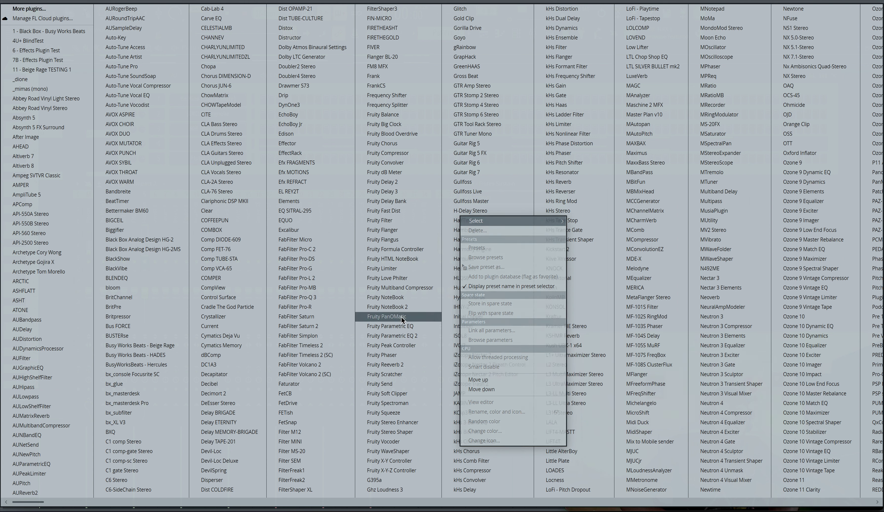
pyautogui.click(403, 336)
pyautogui.moveTo(353, 136)
pyautogui.mouseDown()
pyautogui.moveTo(352, 164)
pyautogui.moveTo(353, 144)
pyautogui.mouseUp()
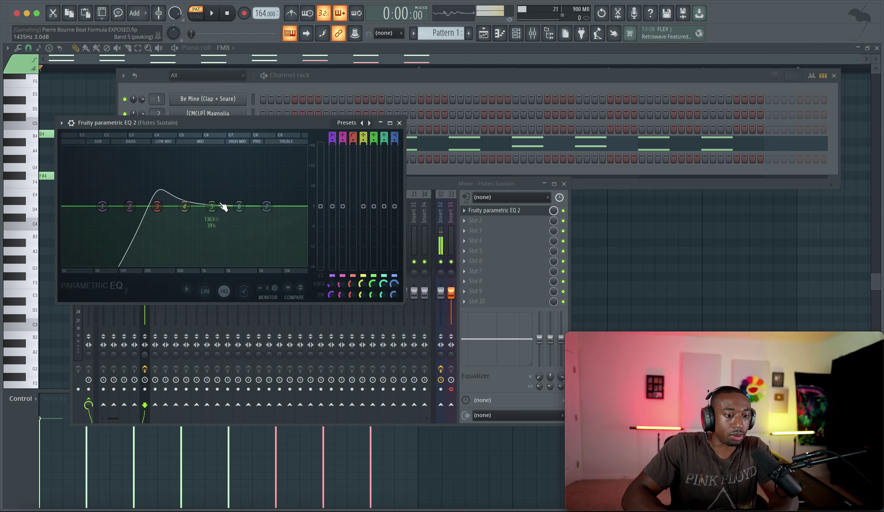
pyautogui.moveTo(394, 137); pyautogui.dragTo(394, 156)
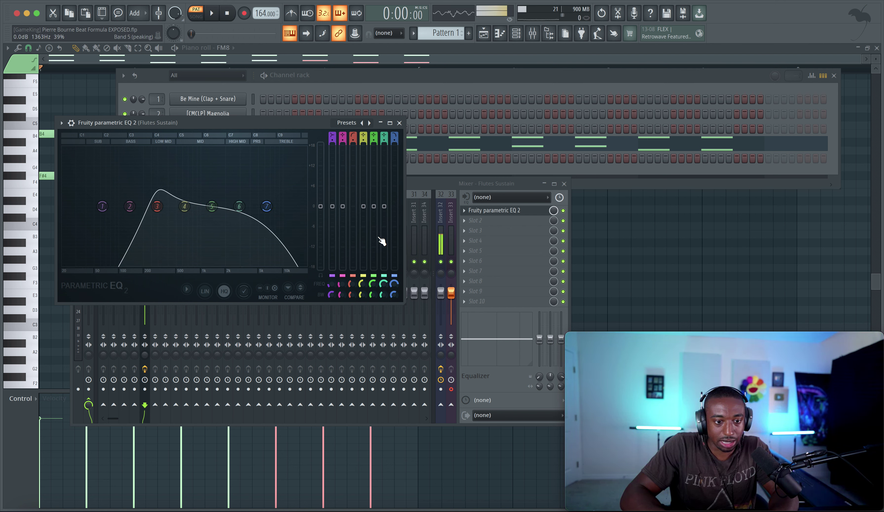
# Adjust the EQ's bandwidths for a peak before the high cut and a smooth low cut, raising band 3's frequency slightly
pyautogui.moveTo(393, 296); pyautogui.dragTo(395, 297)
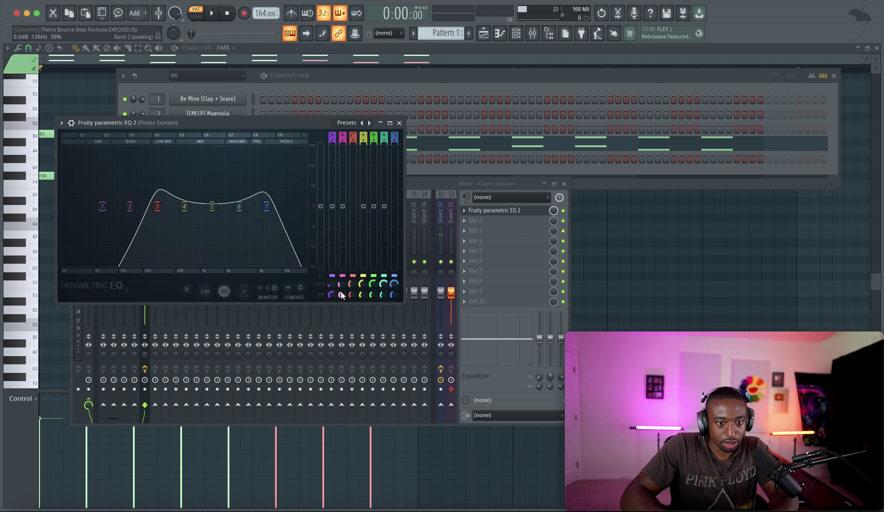
pyautogui.moveTo(342, 290); pyautogui.dragTo(354, 291)
pyautogui.moveTo(352, 287); pyautogui.dragTo(352, 278)
pyautogui.press('space')
pyautogui.click(399, 123)
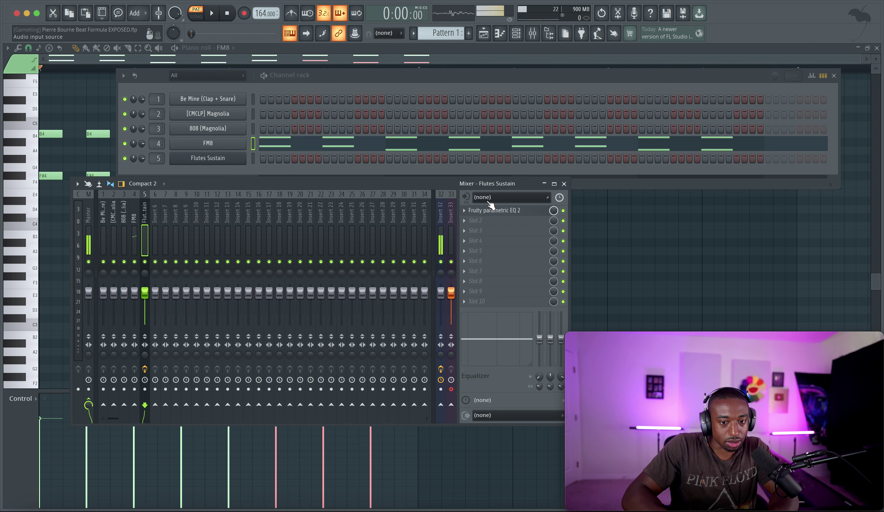
# Copy the EQ settings from the Flutes Sustain insert to the FM8 insert and play back the melody
pyautogui.click(464, 211)
pyautogui.moveTo(471, 269); pyautogui.dragTo(134, 215)
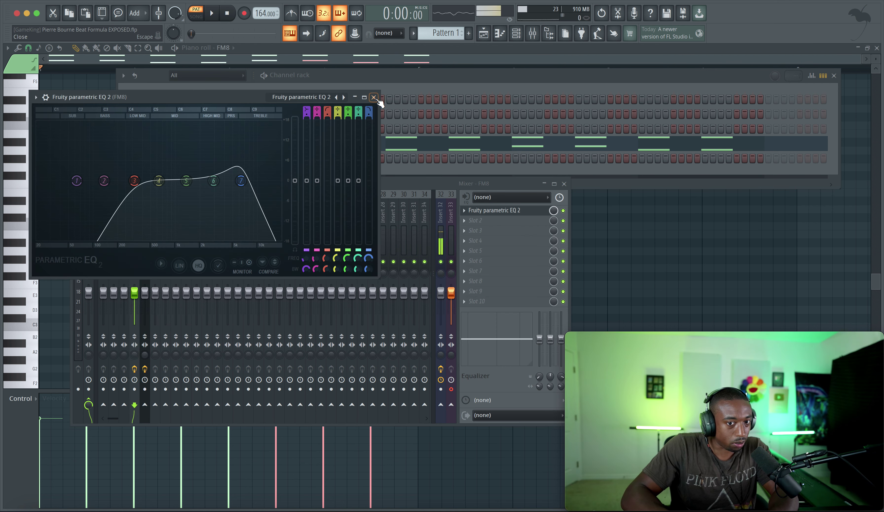
pyautogui.click(374, 97)
pyautogui.press('space')
pyautogui.click(146, 231)
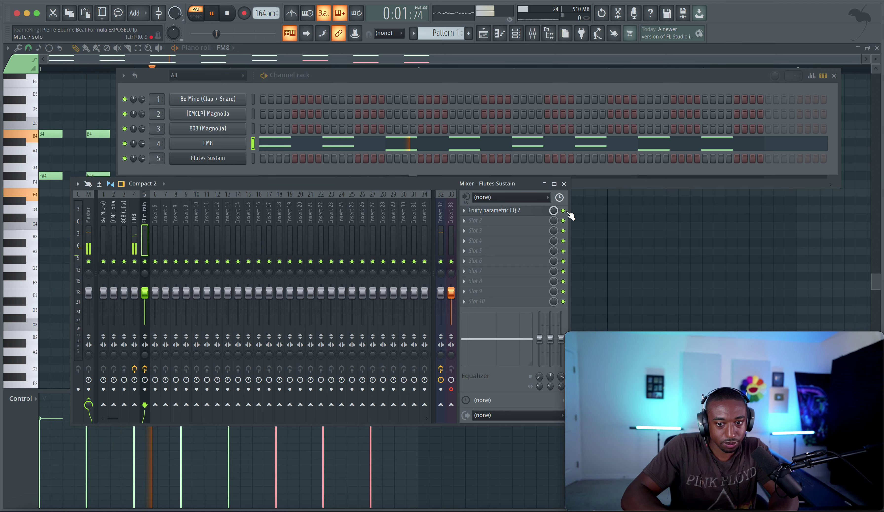
# Move the EQs on the Flutes Sustain and FM8 inserts to slot 2, and load Fruity Delay 3 in FM8's slot 1
pyautogui.click(564, 183)
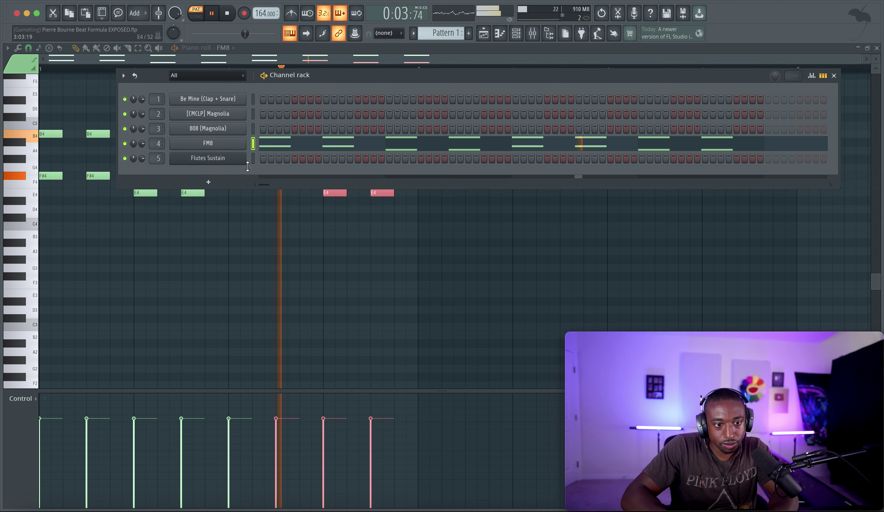
pyautogui.click(532, 34)
pyautogui.press('space')
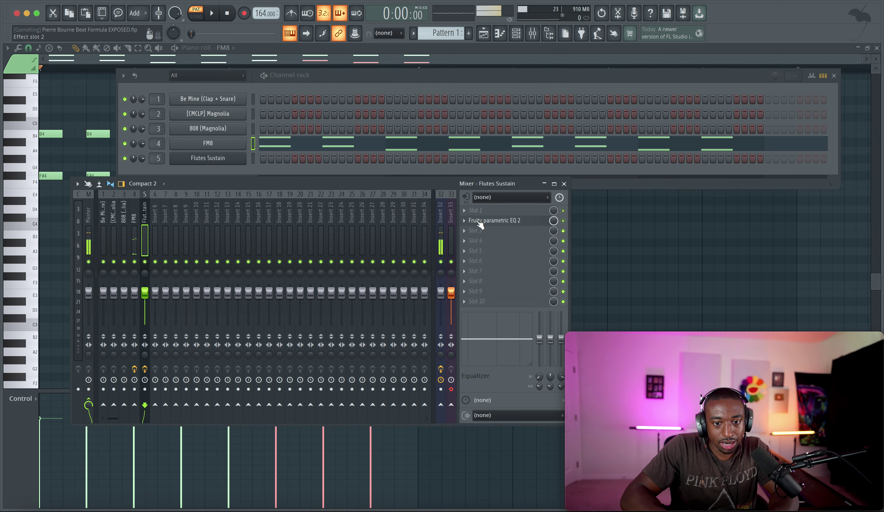
pyautogui.click(135, 219)
pyautogui.moveTo(495, 210); pyautogui.dragTo(497, 224)
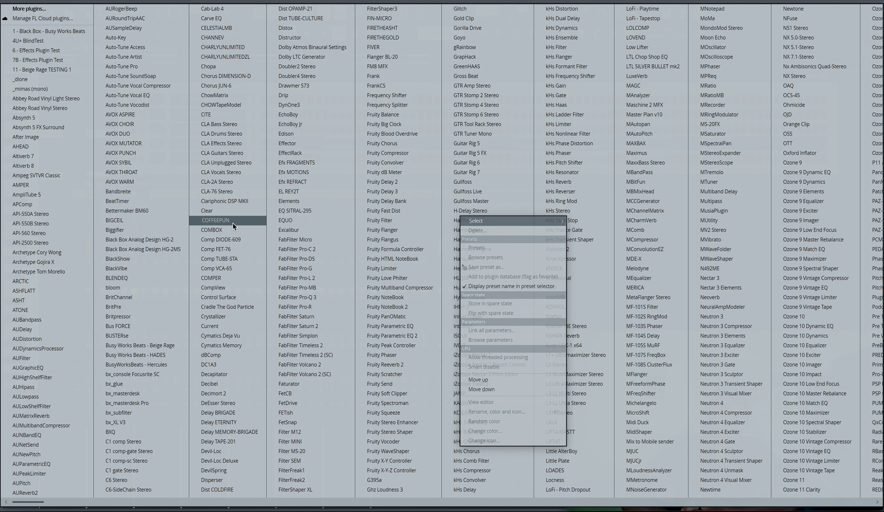
pyautogui.click(404, 190)
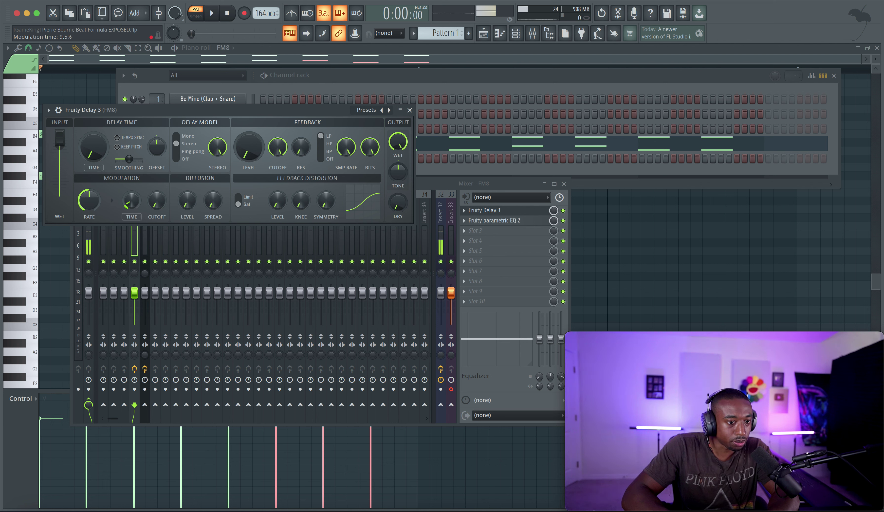
# Set the delay's modulation time to about 26% during playback and try a feedback bits reduction of 5.8 bits
pyautogui.press('space')
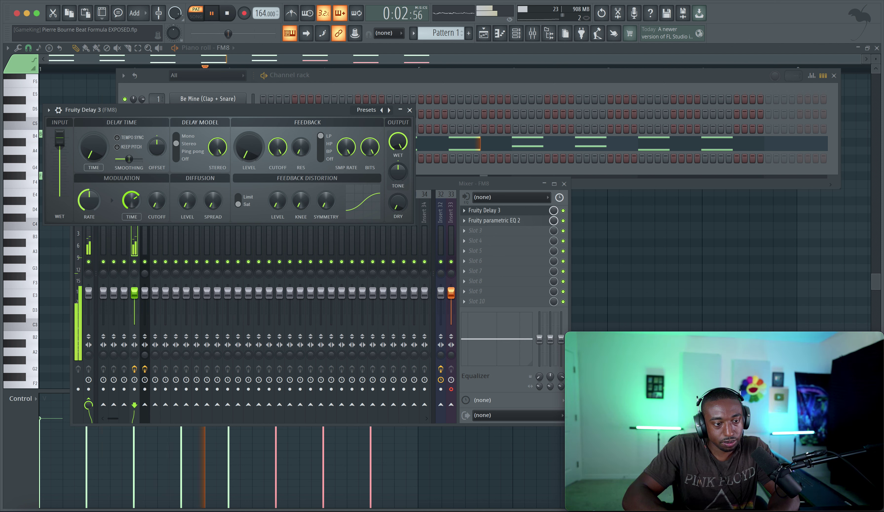
pyautogui.moveTo(133, 202); pyautogui.dragTo(133, 214)
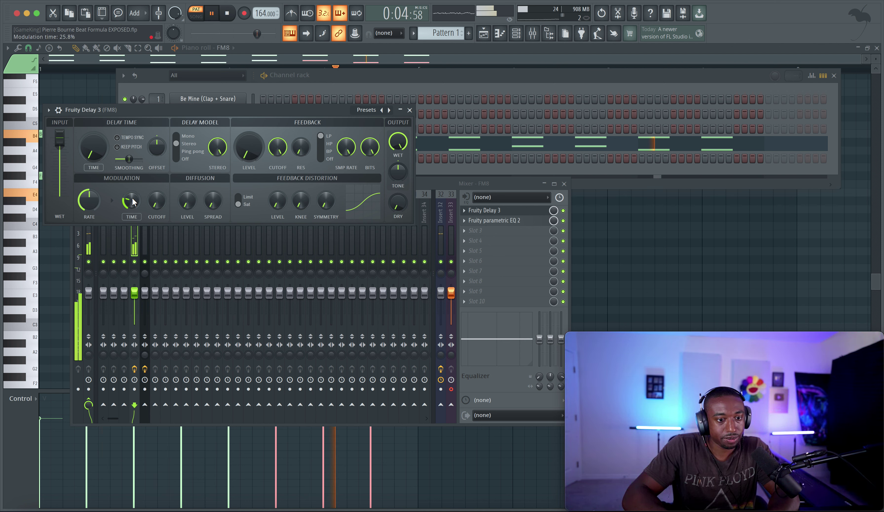
pyautogui.moveTo(346, 147); pyautogui.dragTo(370, 172)
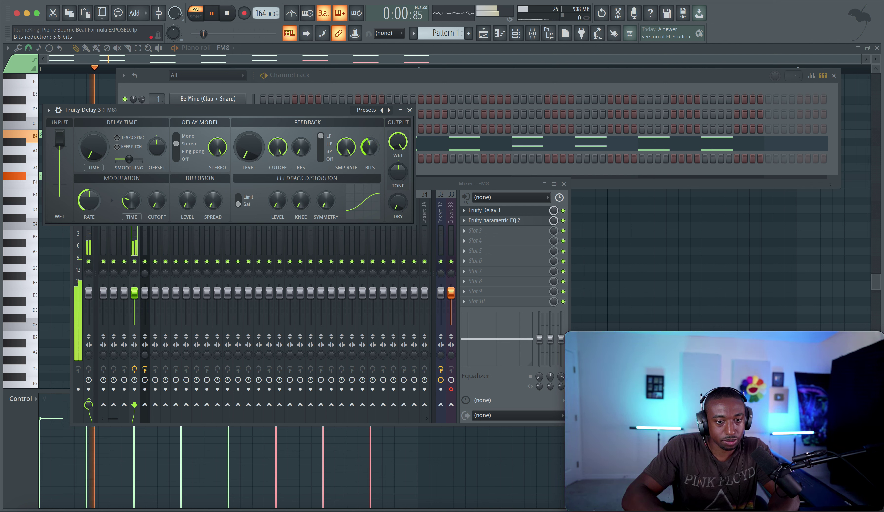
pyautogui.press('space')
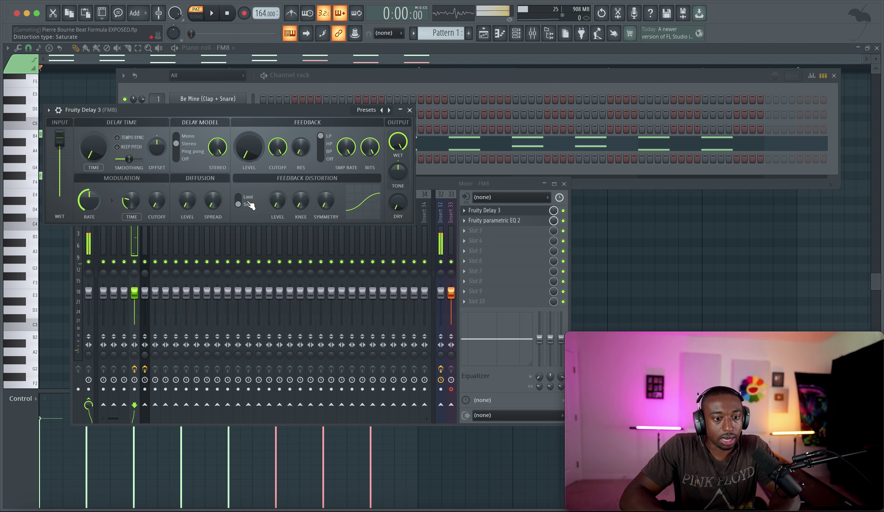
# Raise the delay's feedback distortion level, play back the result and close the delay
pyautogui.moveTo(277, 201)
pyautogui.mouseDown()
pyautogui.moveTo(277, 169)
pyautogui.moveTo(277, 190)
pyautogui.mouseUp()
pyautogui.press('space')
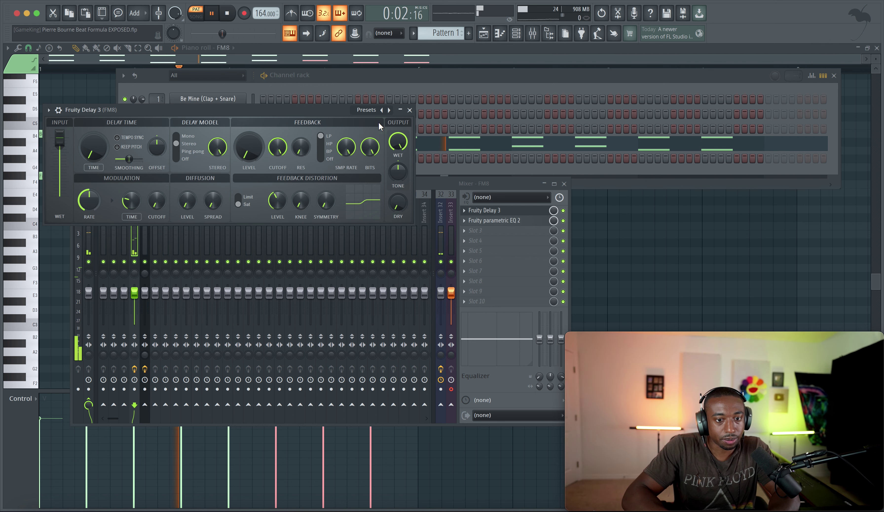
pyautogui.click(410, 110)
pyautogui.press('space')
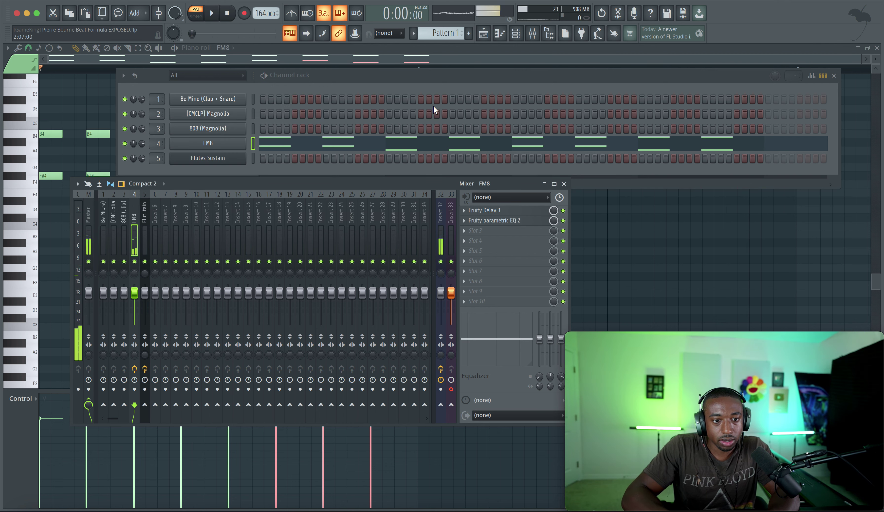
# Place Pattern 1 at bar 1 of Track 1 in the playlist and choose a snap setting
pyautogui.click(500, 32)
pyautogui.click(161, 94)
pyautogui.moveTo(161, 94); pyautogui.dragTo(142, 84)
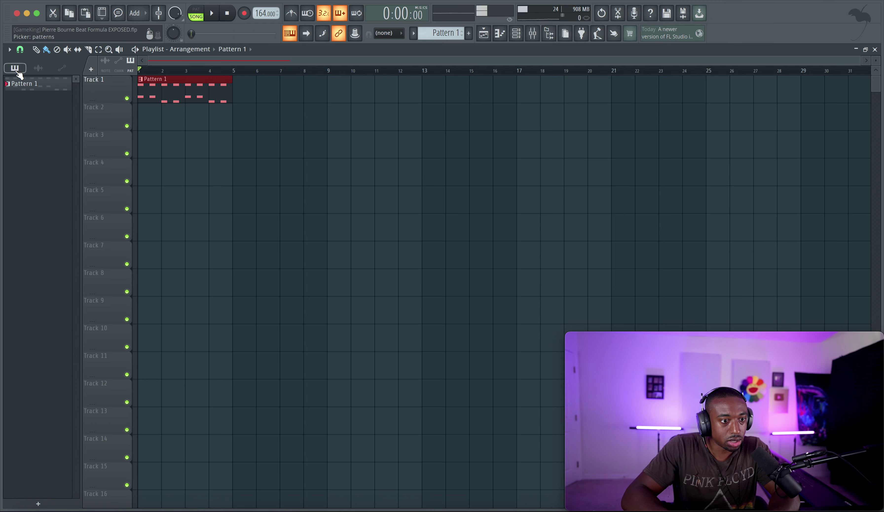
pyautogui.click(20, 49)
pyautogui.click(29, 199)
# Duplicate the Pattern 1 clip along Track 1 and delete the surplus copies so that bars 1 to 16 are filled
pyautogui.click(245, 96)
pyautogui.moveTo(289, 95); pyautogui.dragTo(189, 91)
pyautogui.press('super+b')
pyautogui.press('super+b')
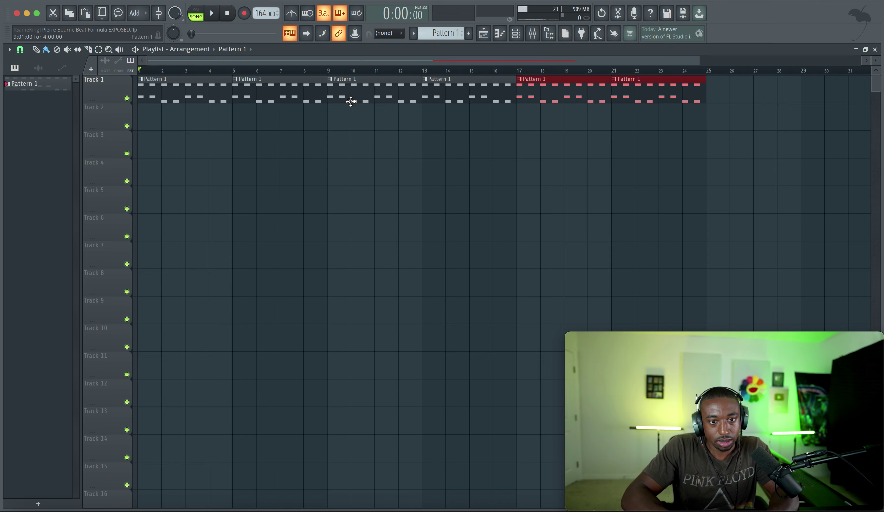
pyautogui.press('Delete')
# Create Pattern 2, add Scaler 2 to the channel rack and set its sound to Grand Piano
pyautogui.click(516, 33)
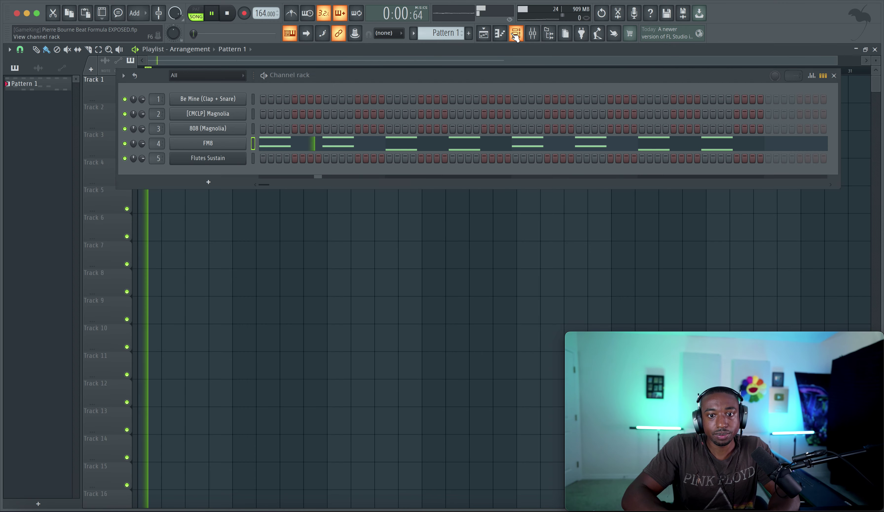
pyautogui.scroll(1, 441, 34)
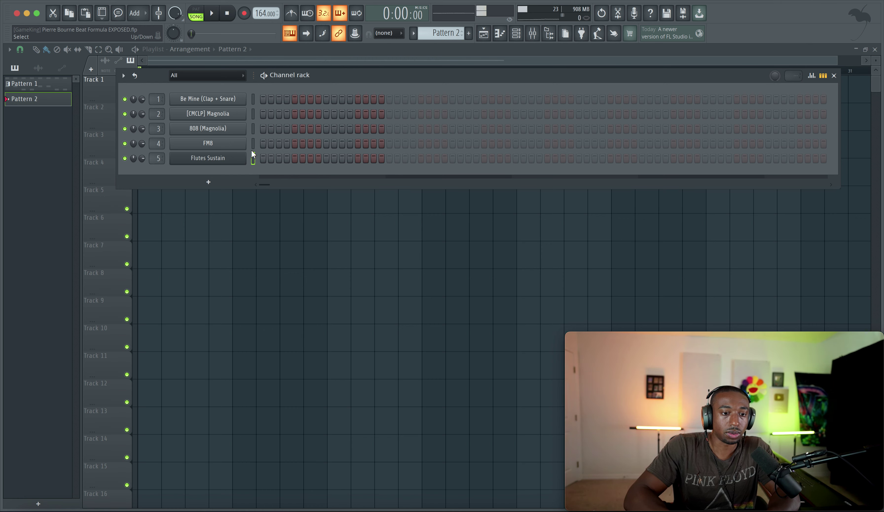
pyautogui.click(219, 181)
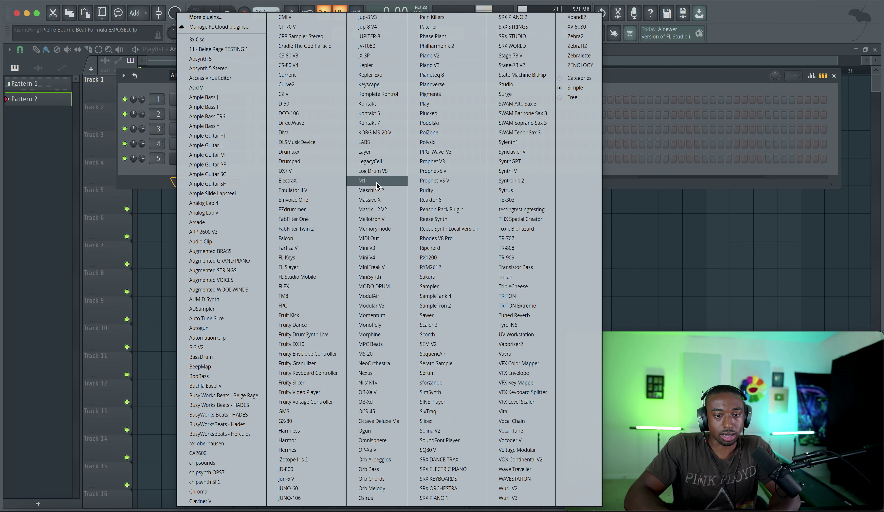
pyautogui.click(456, 318)
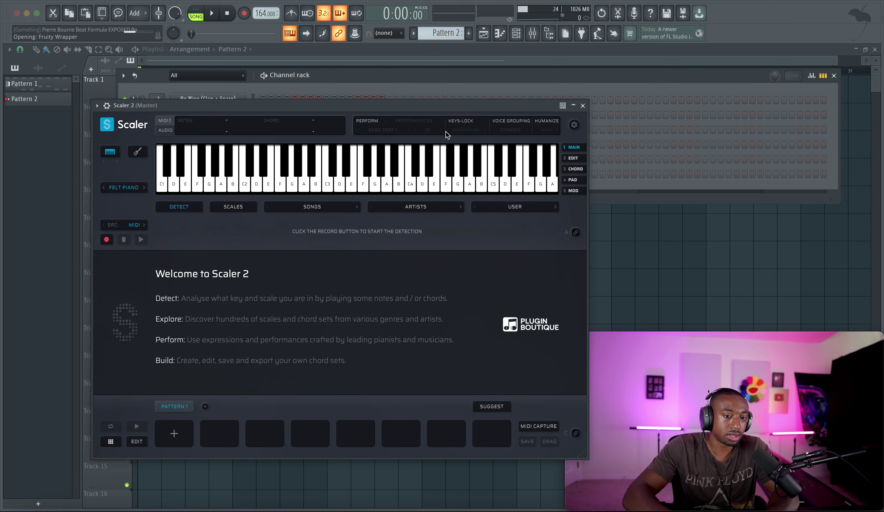
pyautogui.click(164, 171)
pyautogui.click(144, 188)
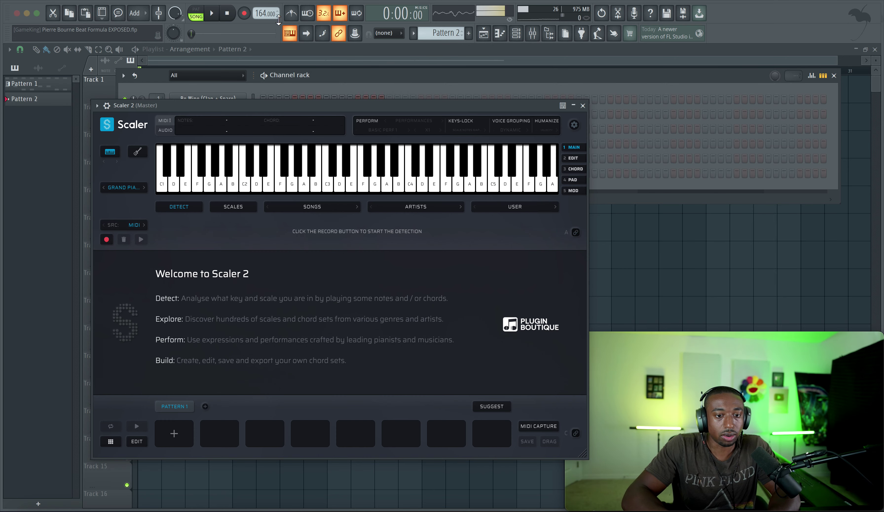
# Play back the melody and audition single notes on Scaler 2's keyboard to find its root note
pyautogui.press('space')
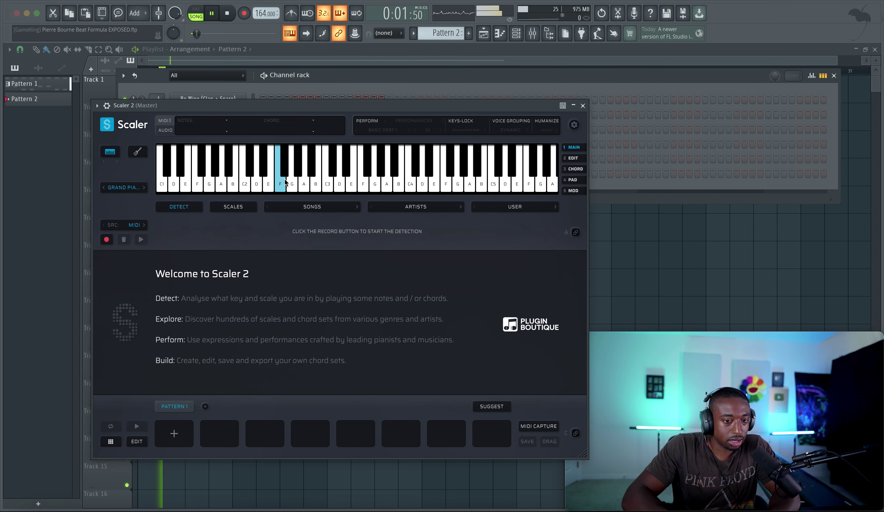
pyautogui.click(311, 174)
pyautogui.click(303, 184)
pyautogui.click(316, 180)
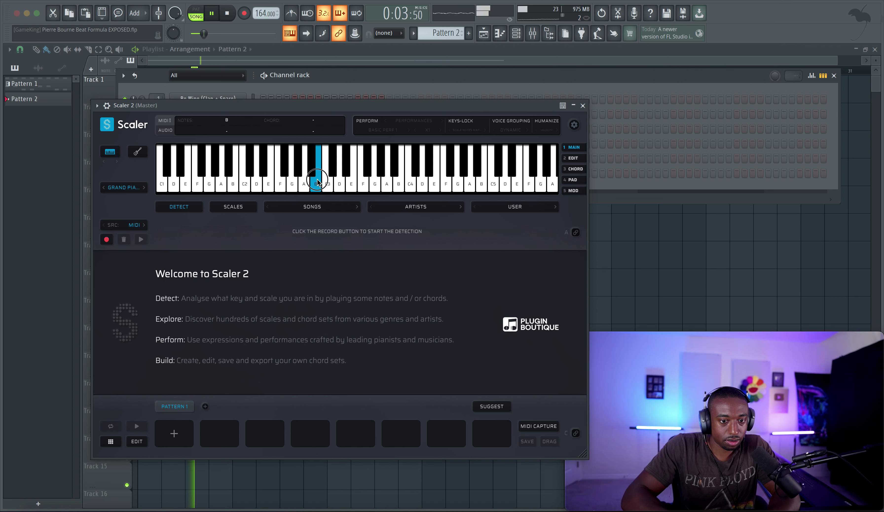
# Start Scaler 2's MIDI detection, play B, C#, D, E, F#, G, A and B over the melody, stop playback and close the plugin
pyautogui.click(106, 239)
pyautogui.click(316, 181)
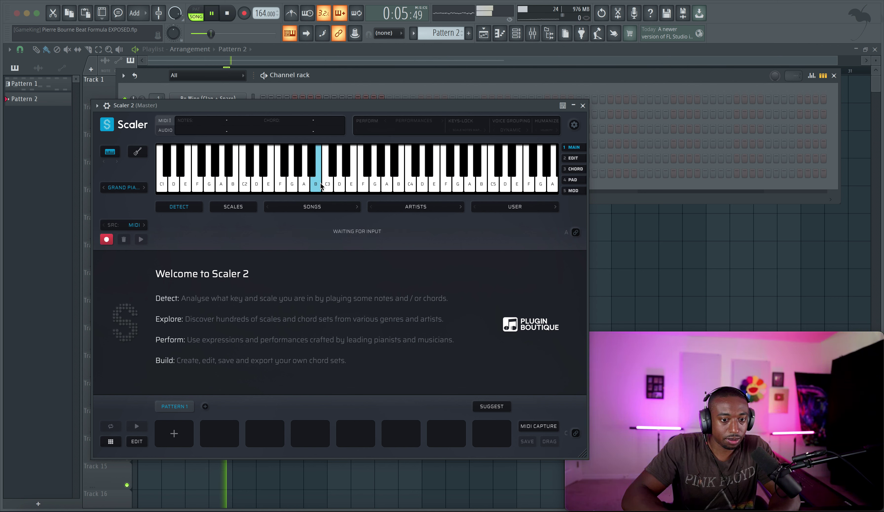
pyautogui.click(333, 171)
pyautogui.click(339, 183)
pyautogui.click(350, 185)
pyautogui.click(367, 172)
pyautogui.click(376, 184)
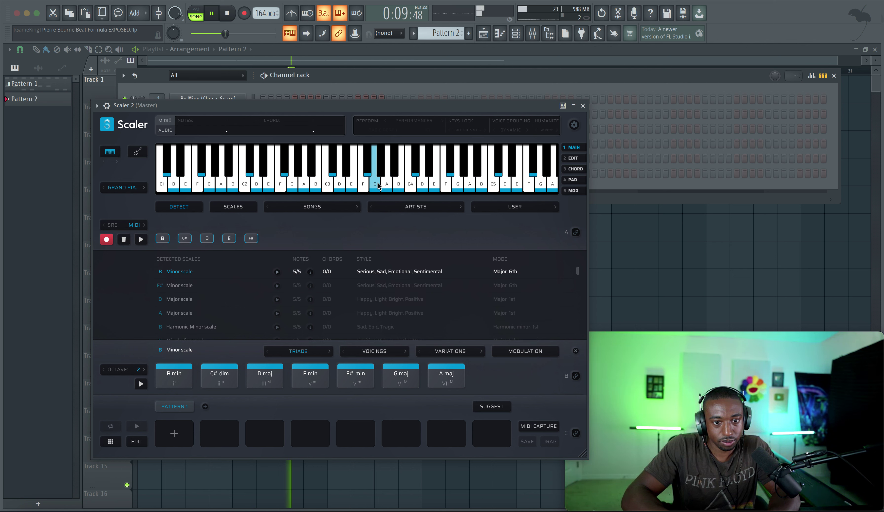
pyautogui.click(386, 183)
pyautogui.click(399, 184)
pyautogui.press('space')
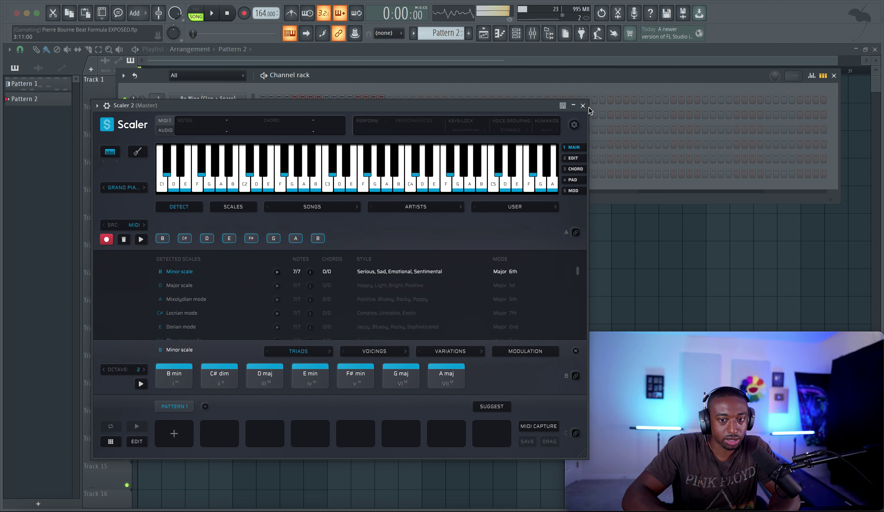
pyautogui.click(583, 106)
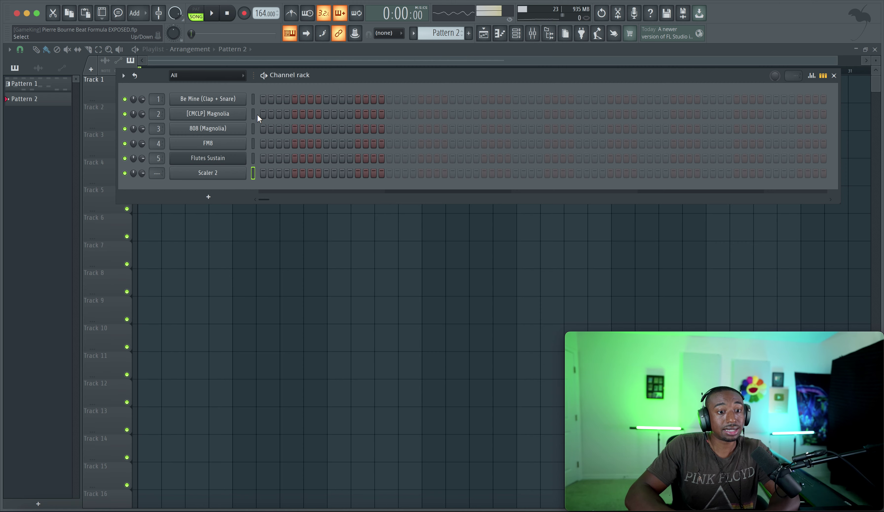
# Turn on the metronome and enable the 808 (Magnolia) volume envelope with hold at maximum and attack, decay, sustain and release at minimum
pyautogui.click(291, 13)
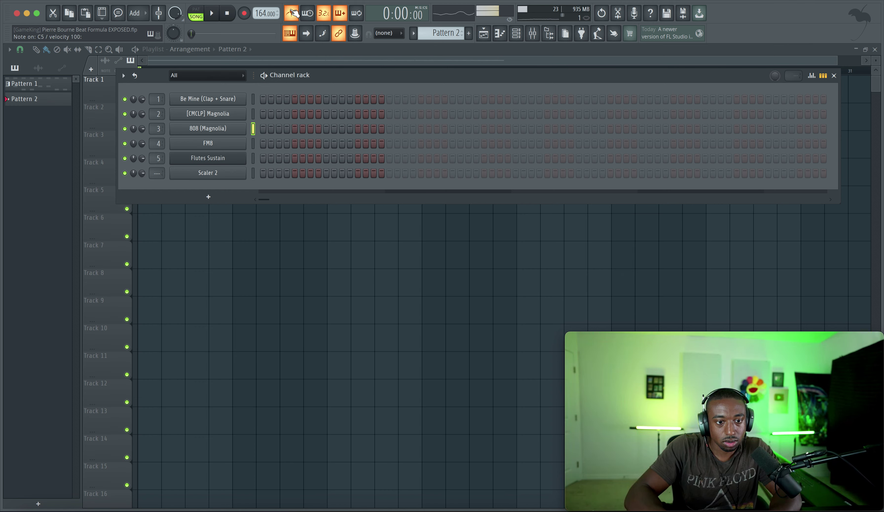
pyautogui.click(209, 128)
pyautogui.click(90, 140)
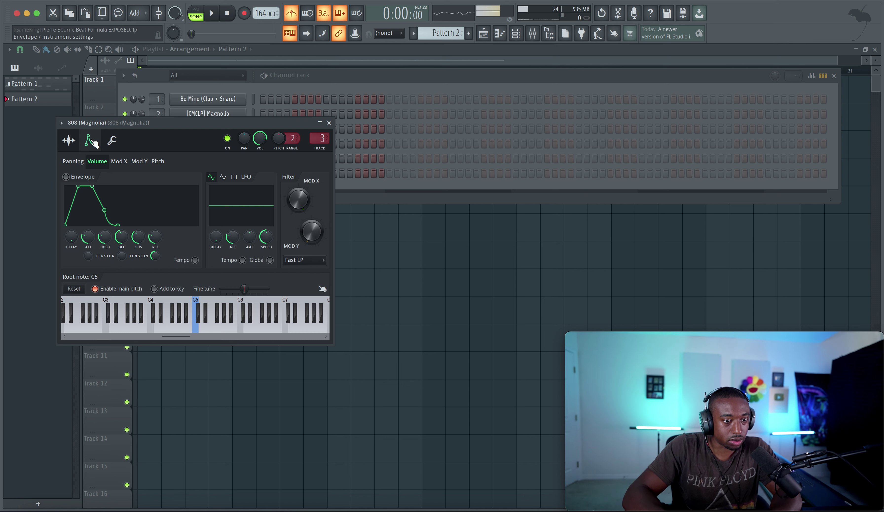
pyautogui.moveTo(88, 237); pyautogui.dragTo(121, 253)
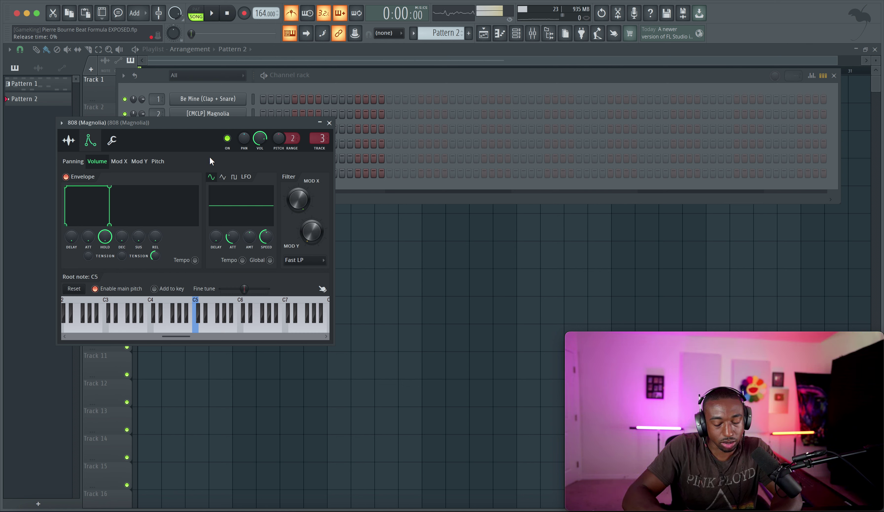
pyautogui.press('q')
pyautogui.press('n')
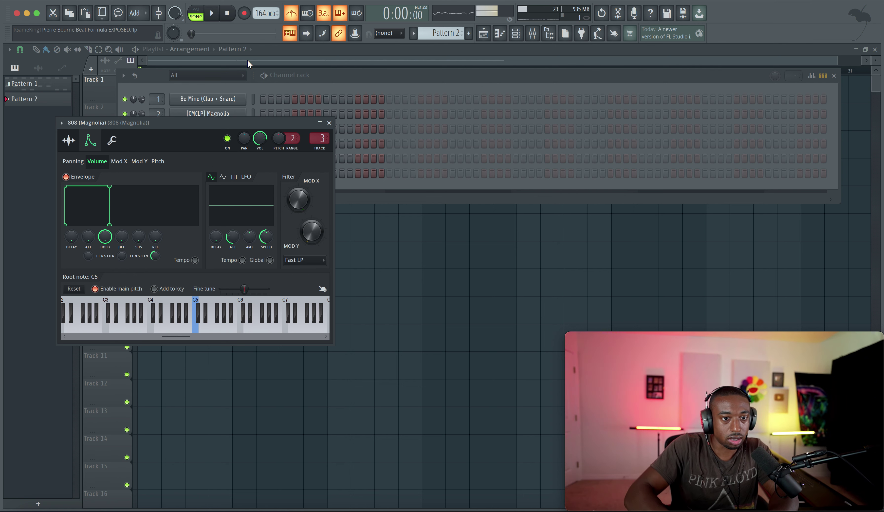
# Record a played 808 (Magnolia) bassline into Pattern 2 over the melody, stop recording and close the 808 channel settings
pyautogui.click(246, 15)
pyautogui.press('space')
pyautogui.press('q')
pyautogui.press('h')
pyautogui.press('b')
pyautogui.press('v')
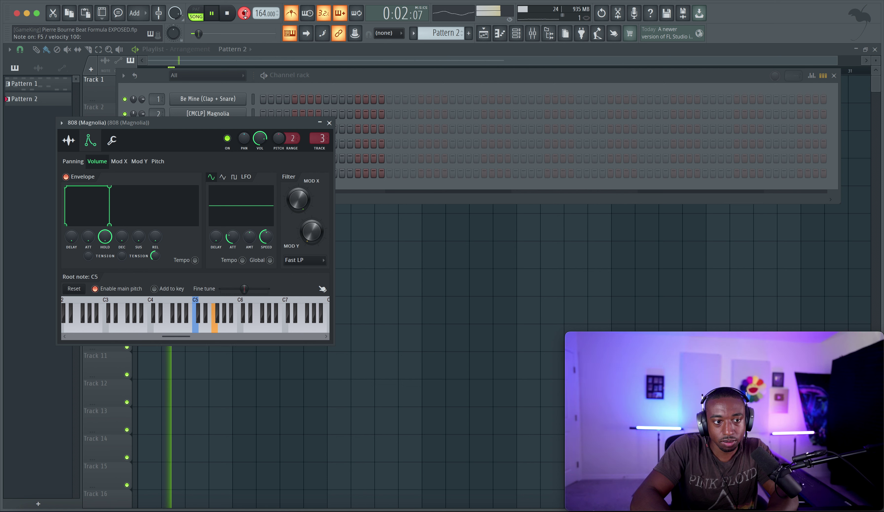
pyautogui.press('q')
pyautogui.press('h')
pyautogui.press('v')
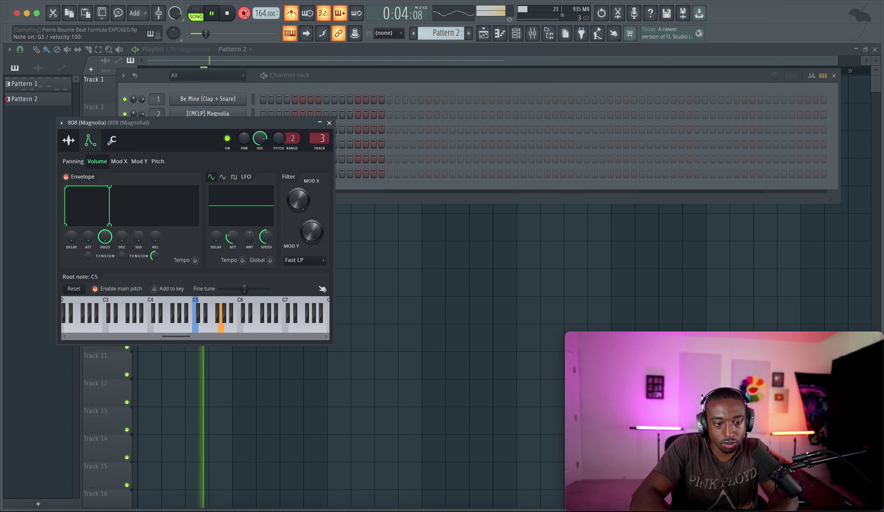
pyautogui.press('space')
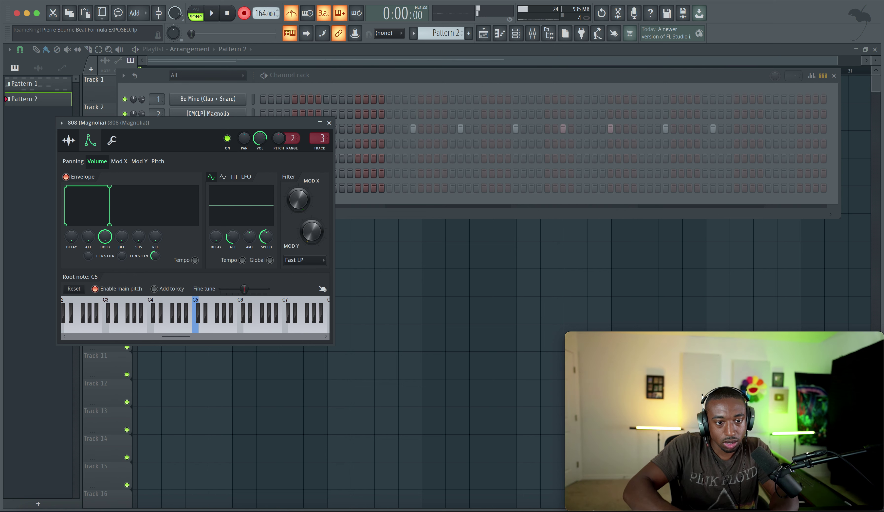
pyautogui.click(329, 123)
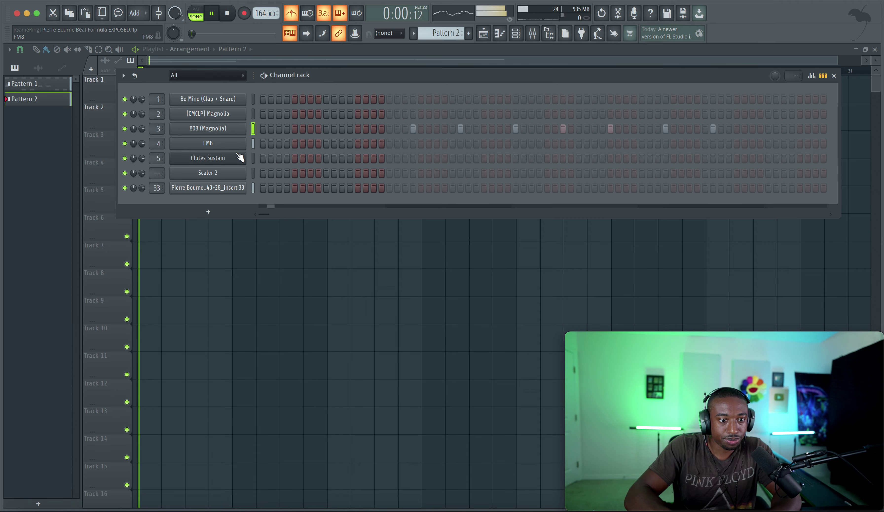
# Open the recorded 808 (Magnolia) notes in the piano roll, quantize them and listen to the result
pyautogui.rightClick(243, 125)
pyautogui.click(264, 128)
pyautogui.scroll(3, 265, 130)
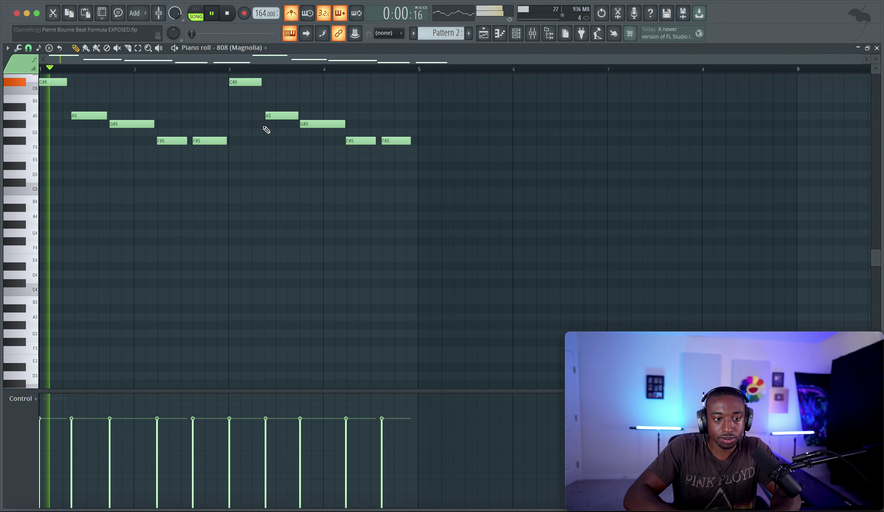
pyautogui.hotkey('shift', 'Down')
pyautogui.press('space')
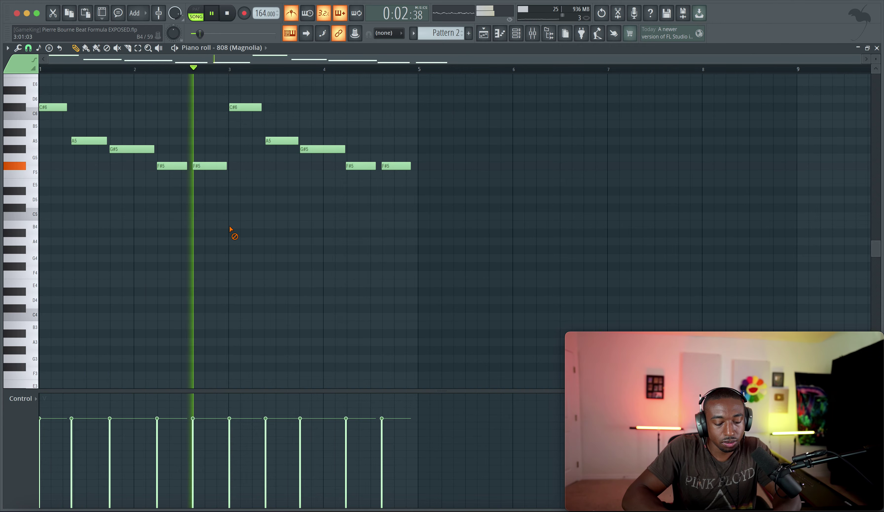
pyautogui.hotkey('alt', 'q')
pyautogui.press('Return')
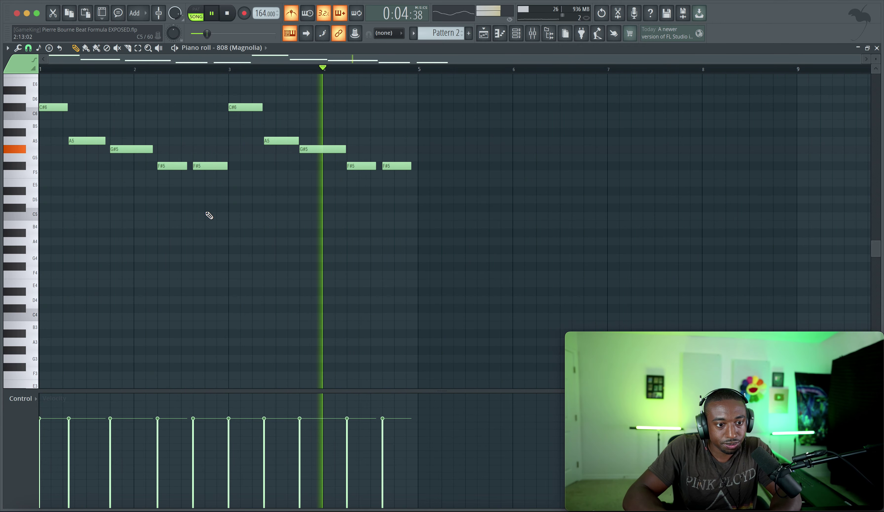
pyautogui.press('space')
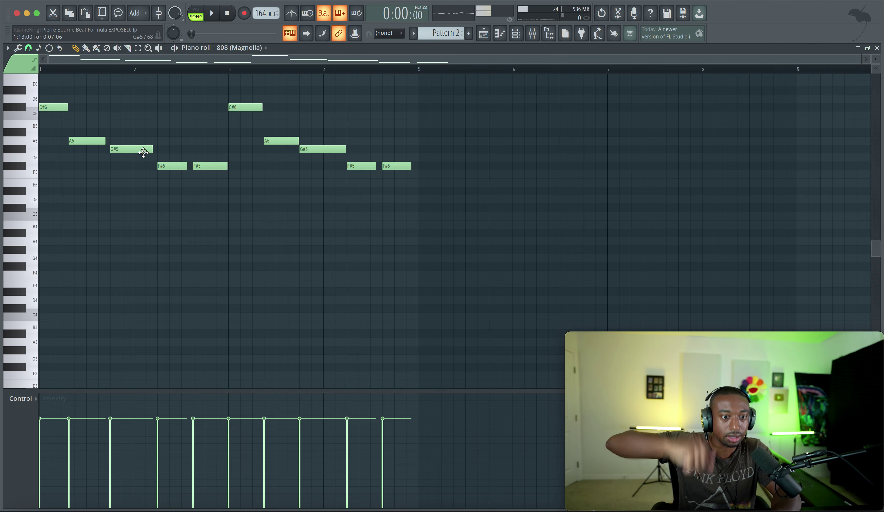
pyautogui.rightClick(151, 227)
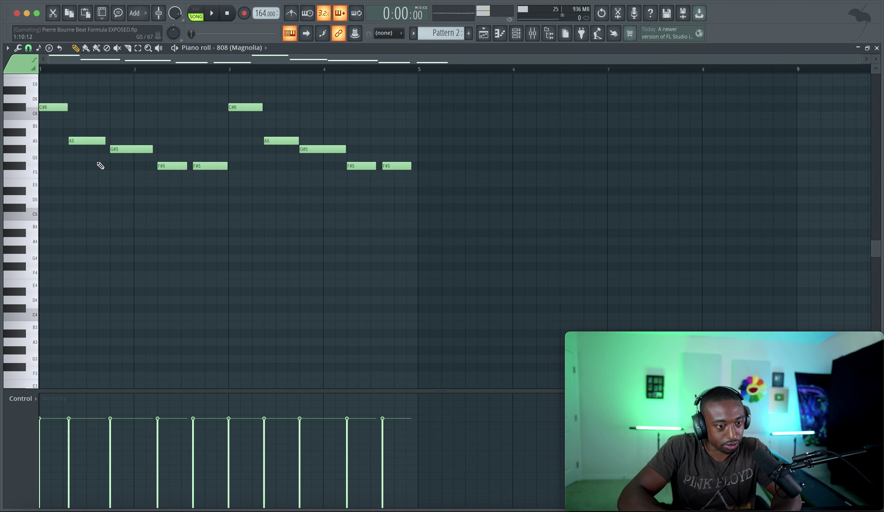
pyautogui.moveTo(119, 162); pyautogui.dragTo(47, 109)
pyautogui.moveTo(243, 198); pyautogui.dragTo(188, 104)
pyautogui.rightClick(188, 107)
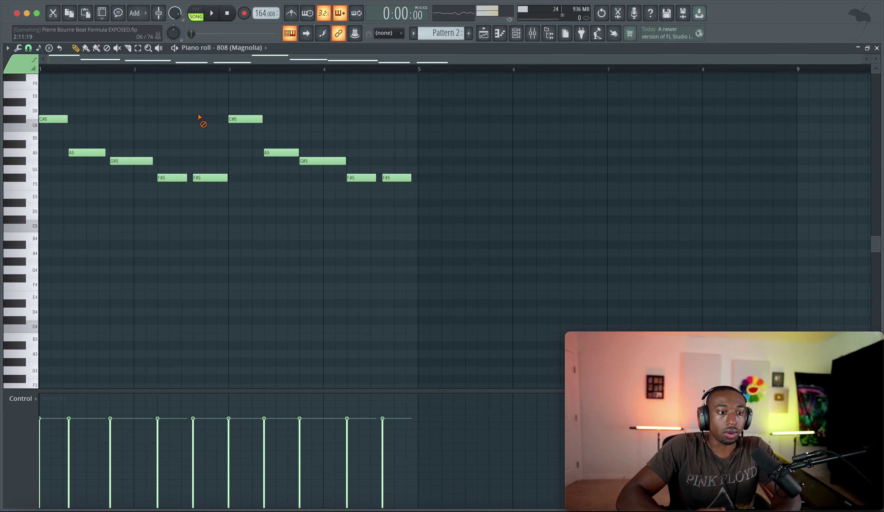
# Set the piano roll snap to 1/2 beat and play back the start of the 808 line
pyautogui.click(49, 48)
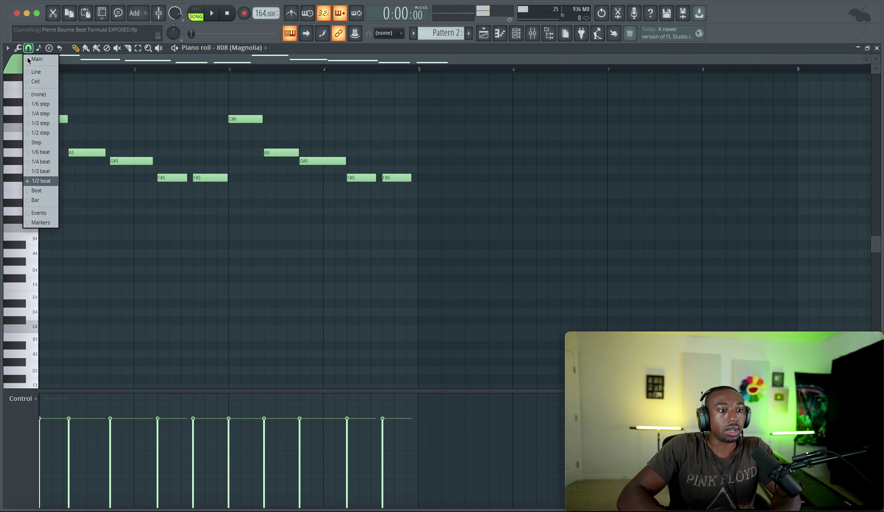
pyautogui.click(42, 177)
pyautogui.press('space')
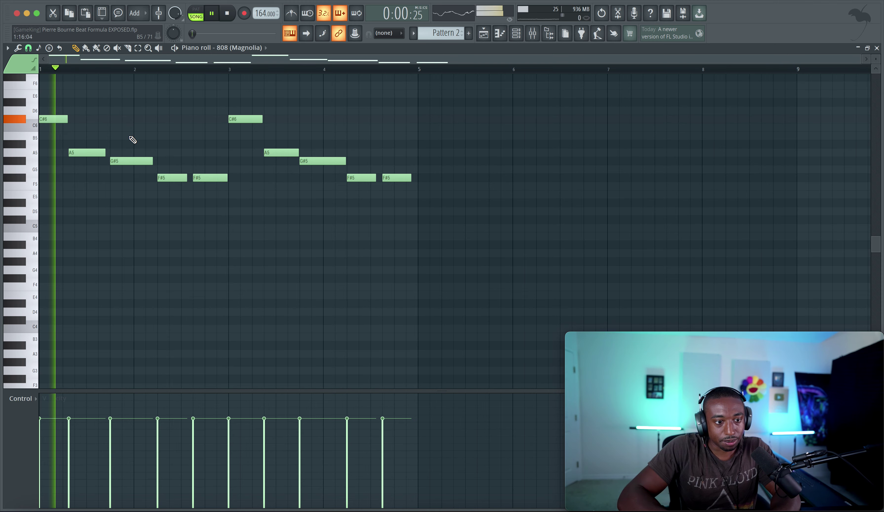
pyautogui.press('space')
# Move the start of the first A5 note slightly forward onto the half-beat grid, checking the timing with short playbacks
pyautogui.keyDown('ctrl'); pyautogui.click(81, 152); pyautogui.keyUp('ctrl')
pyautogui.hotkey('ctrl', 'q')
pyautogui.press('space')
pyautogui.click(73, 147)
pyautogui.press('space')
pyautogui.rightClick(65, 143)
pyautogui.press('space')
pyautogui.moveTo(74, 154); pyautogui.dragTo(102, 152)
pyautogui.press('space')
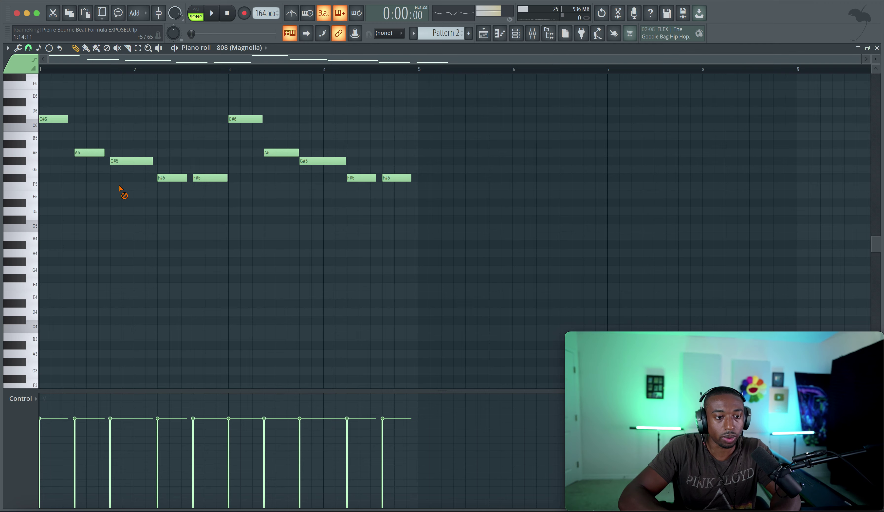
# Trim the ends of the second phrase's C#6, A5 and G#5 notes and transpose the whole 808 line down one octave
pyautogui.press('space')
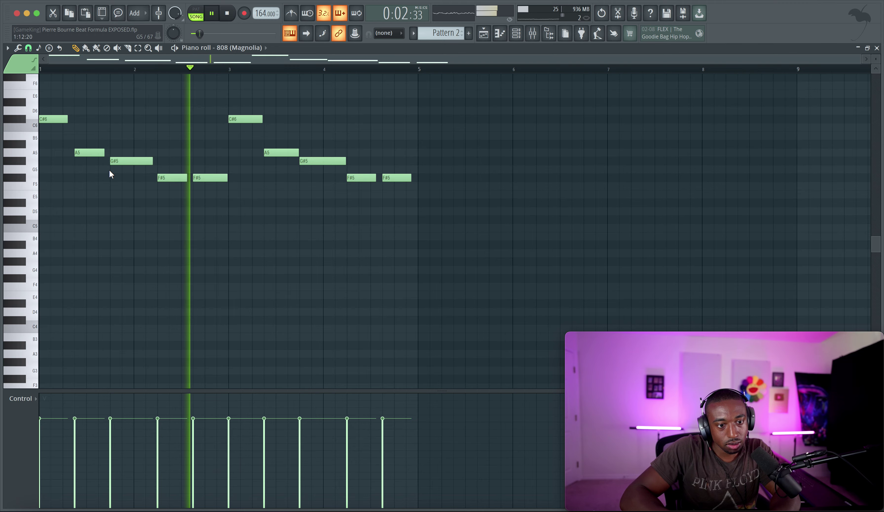
pyautogui.moveTo(295, 150); pyautogui.dragTo(292, 148)
pyautogui.click(344, 162)
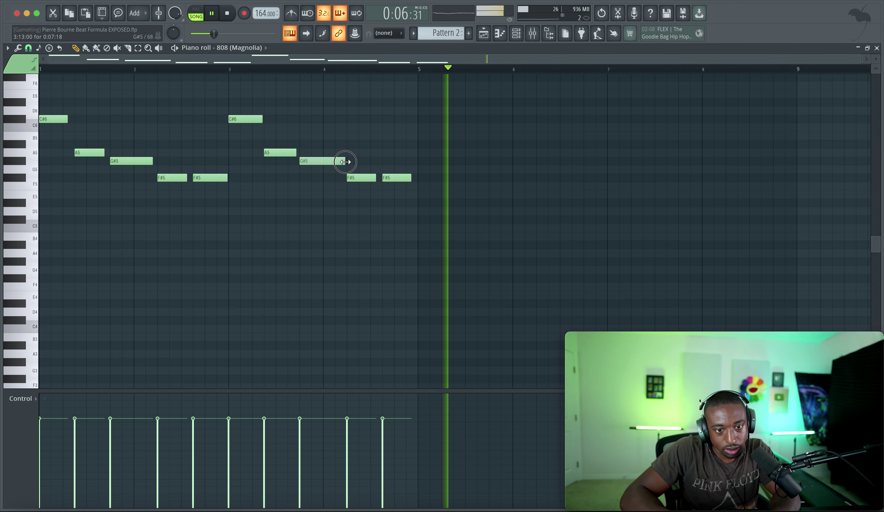
pyautogui.press('space')
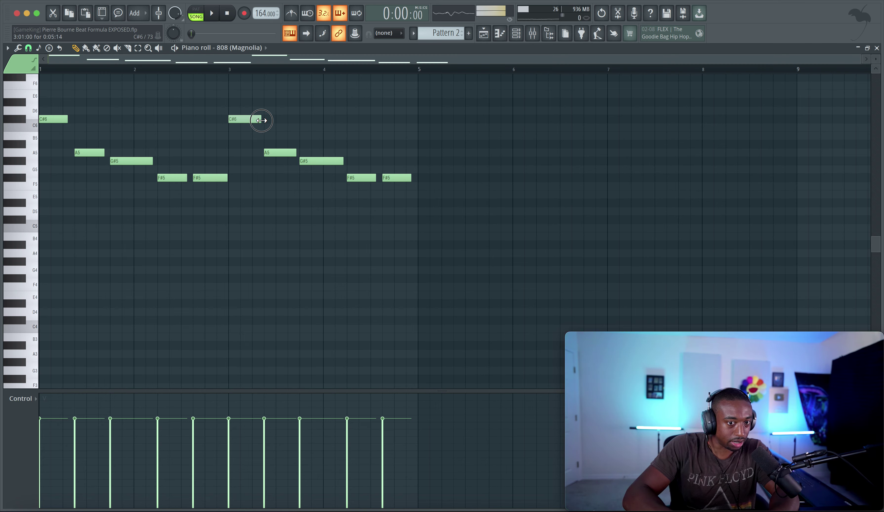
pyautogui.press('space')
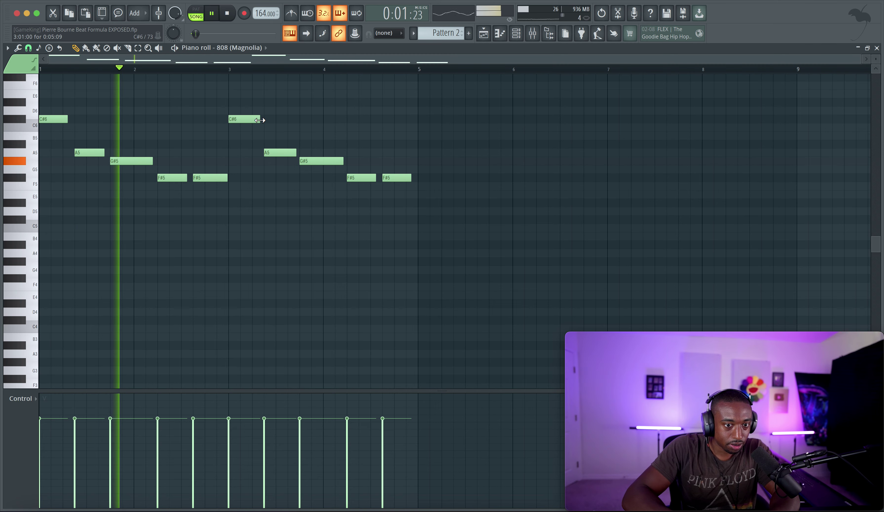
pyautogui.rightClick(403, 114)
pyautogui.hotkey('ctrl', 'Down')
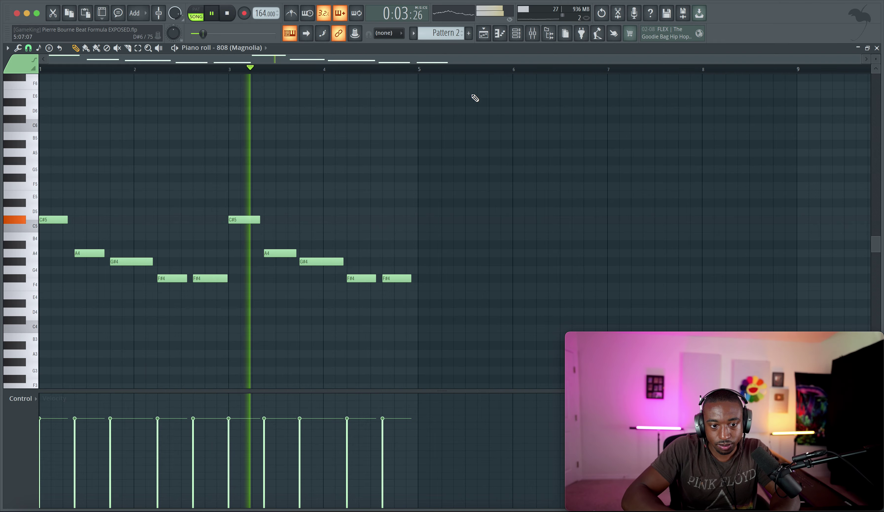
# Load Fruity WaveShaper into the first effect slot of the 808 (Magnolia) mixer track
pyautogui.click(516, 33)
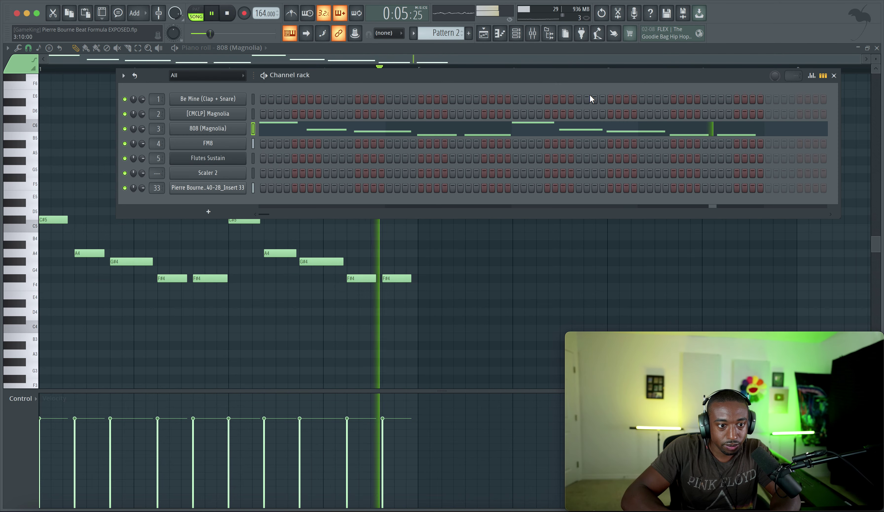
pyautogui.click(532, 33)
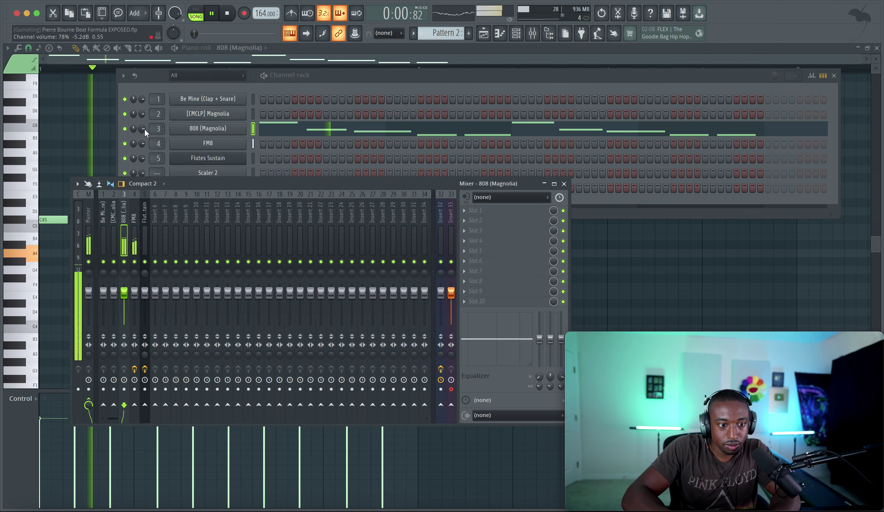
pyautogui.click(499, 211)
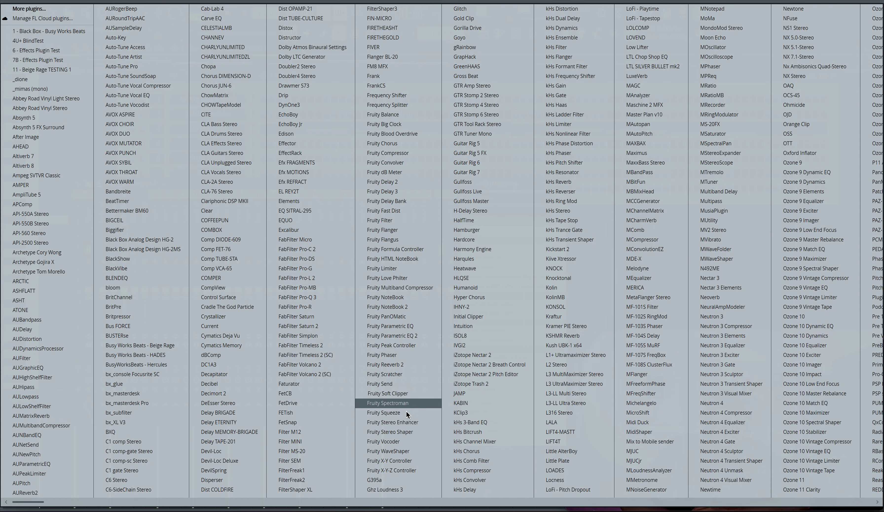
pyautogui.click(389, 451)
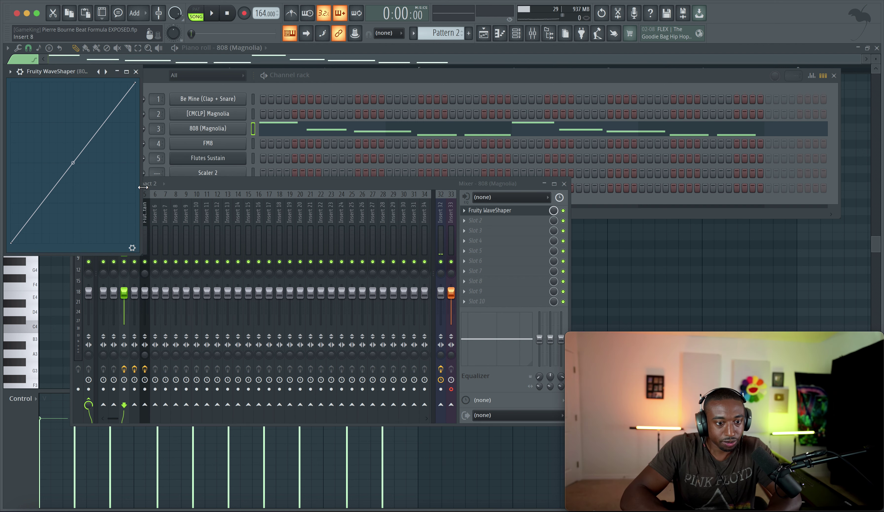
# Show the WaveShaper controls, bend the curve upward to 14% tension and adjust the pre and post levels during playback
pyautogui.click(136, 252)
pyautogui.click(135, 247)
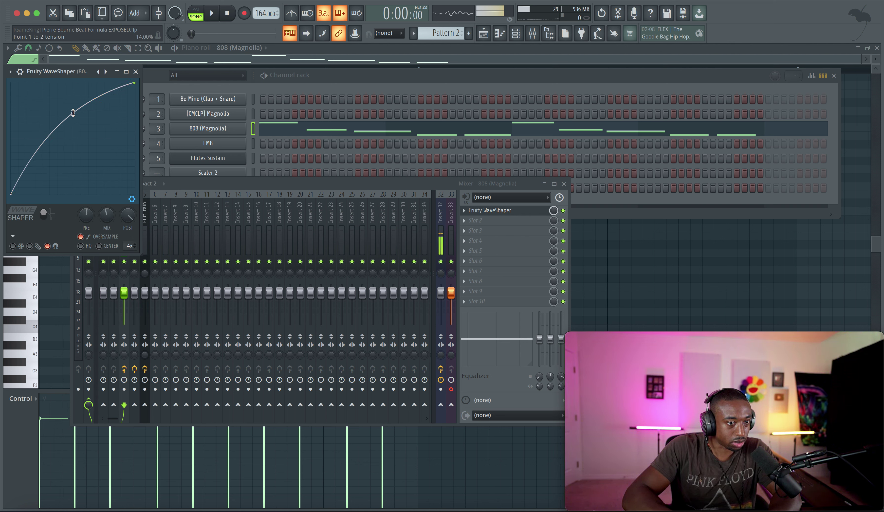
pyautogui.press('space')
pyautogui.scroll(3, 91, 220)
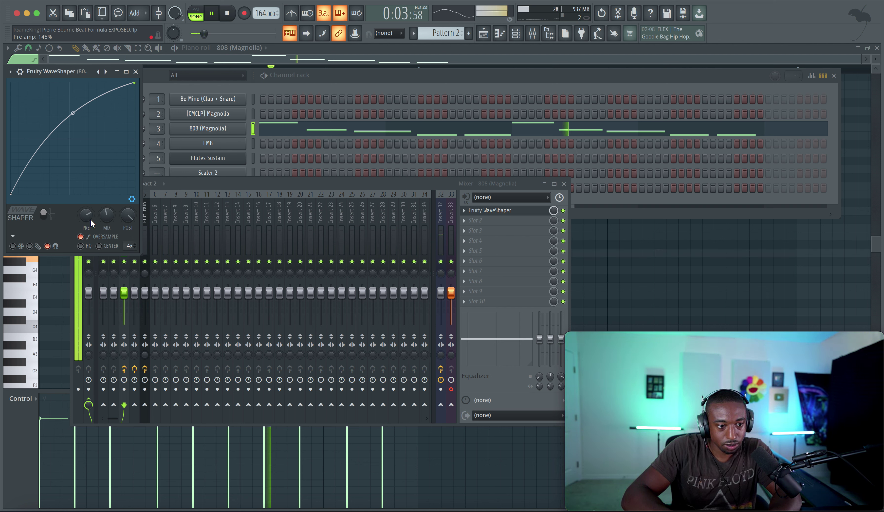
pyautogui.scroll(4, 91, 216)
pyautogui.moveTo(123, 215)
pyautogui.mouseDown()
pyautogui.moveTo(124, 228)
pyautogui.moveTo(108, 209)
pyautogui.moveTo(121, 209)
pyautogui.mouseUp()
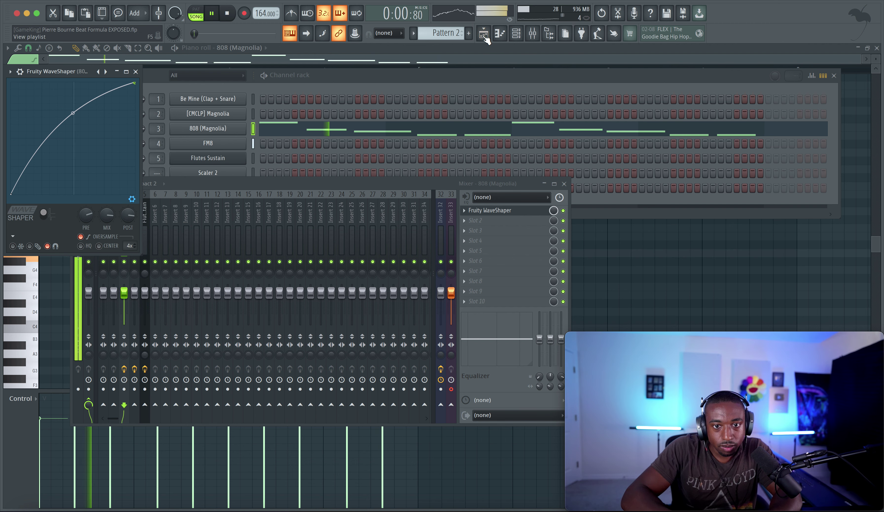
# Repeat the Pattern 2 clip at bar 5 of Track 2 in the playlist, keeping the first clip at bar 1
pyautogui.press('F5')
pyautogui.click(242, 123)
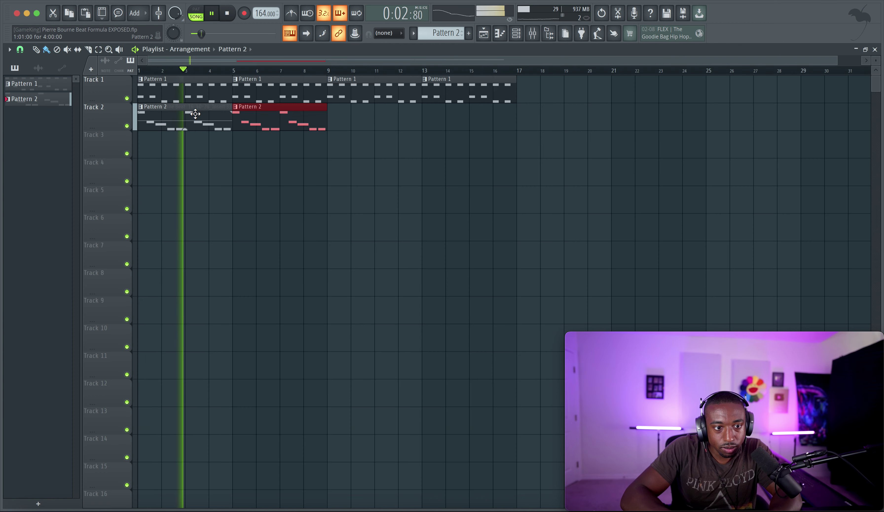
pyautogui.moveTo(173, 122); pyautogui.dragTo(191, 206)
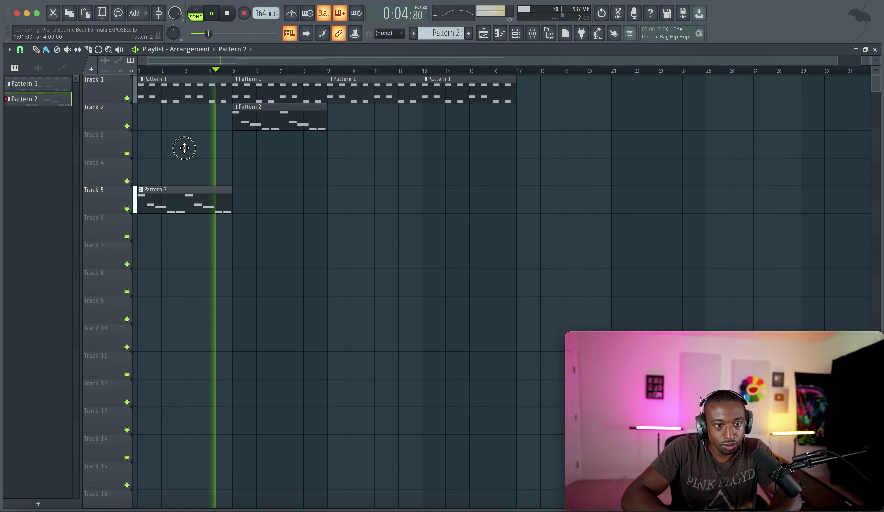
pyautogui.hotkey('ctrl', 'z')
# Delete the leftover recorded audio clip from the playlist's clip picker
pyautogui.click(38, 68)
pyautogui.rightClick(44, 92)
pyautogui.click(60, 191)
pyautogui.click(473, 293)
# Stop playback and duplicate the two Pattern 2 clips so they fill Track 2 up to bar 17
pyautogui.click(179, 121)
pyautogui.press('space')
pyautogui.hotkey('ctrl', 'b')
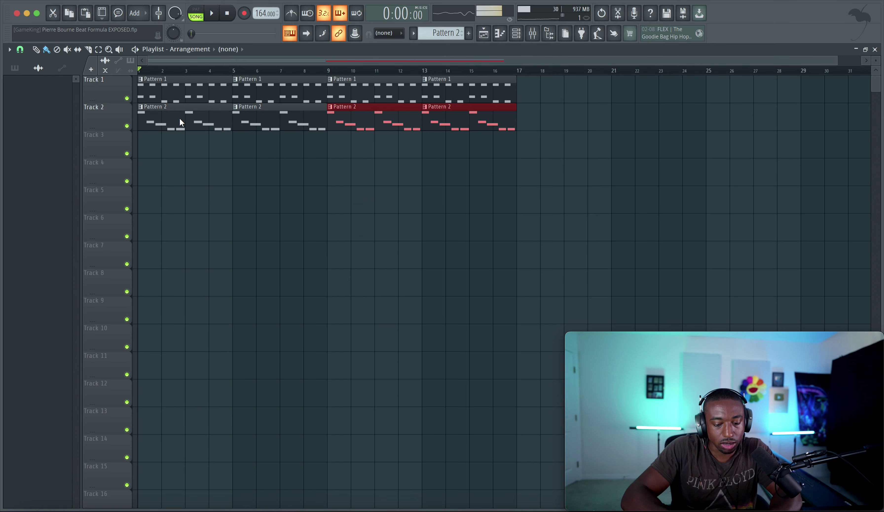
pyautogui.click(367, 141)
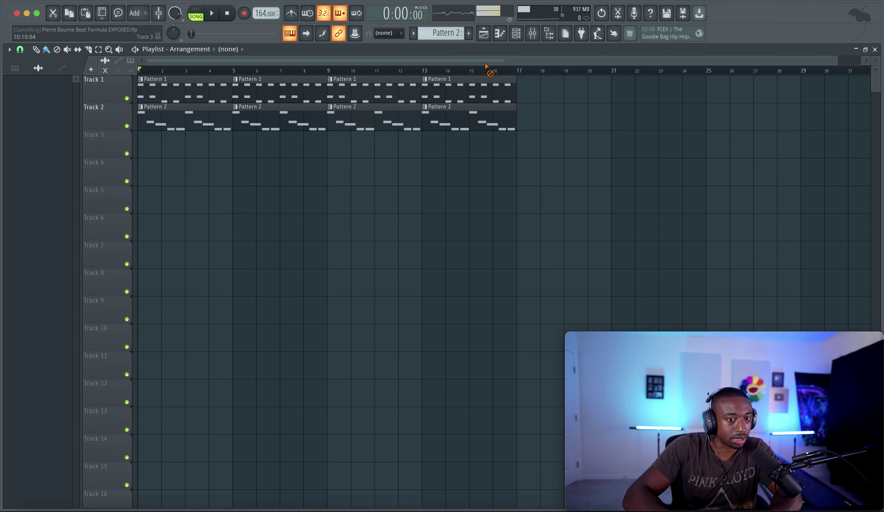
# Create Pattern 3 with the Be Mine (Clap + Snare) channel selected and place it at bar 1 of Track 3
pyautogui.click(515, 34)
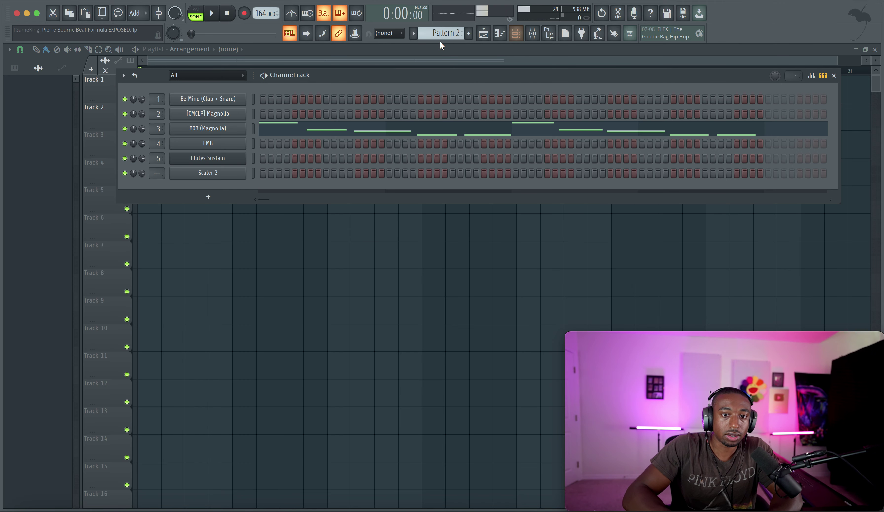
pyautogui.scroll(1, 442, 33)
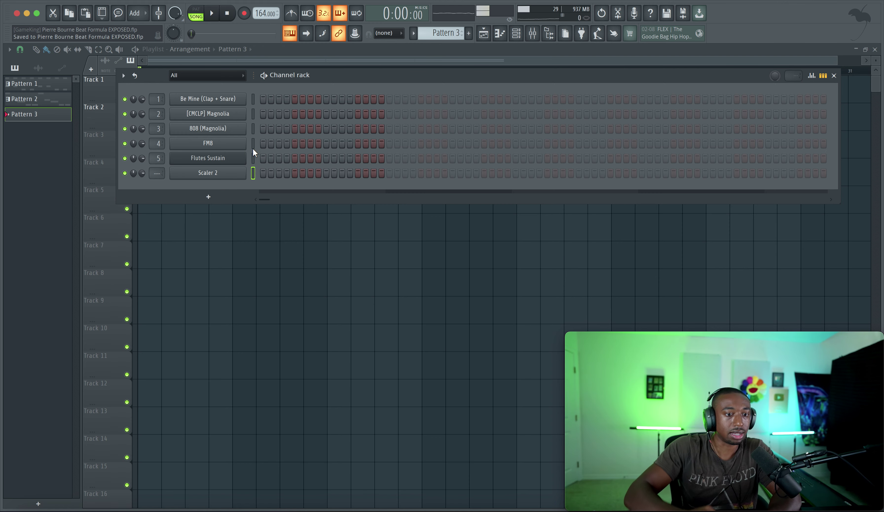
pyautogui.click(253, 99)
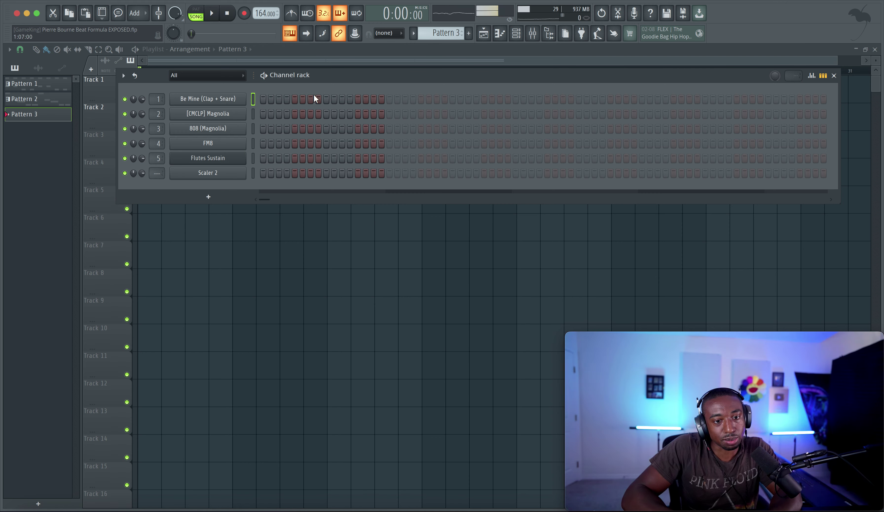
pyautogui.press('F6')
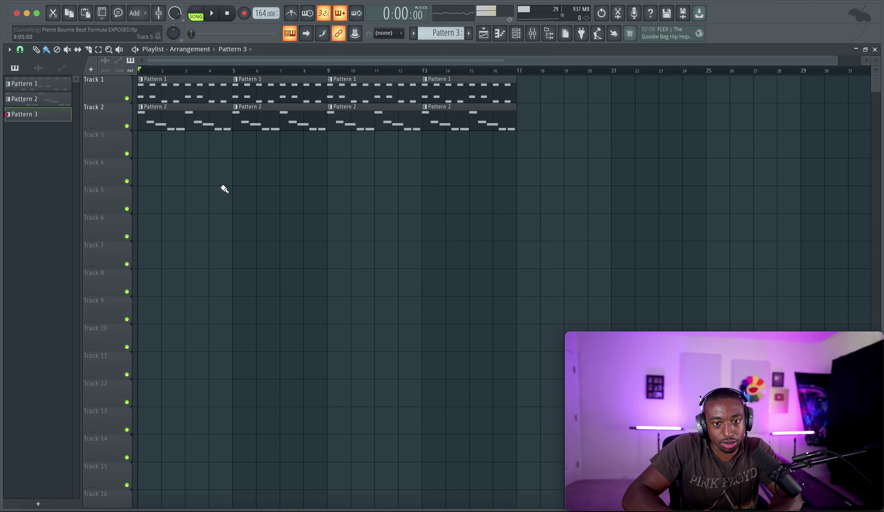
pyautogui.click(144, 141)
# Add Be Mine (Clap + Snare) hits on steps 9, 25, 41 and 57 and play the pattern with the metronome on
pyautogui.click(517, 34)
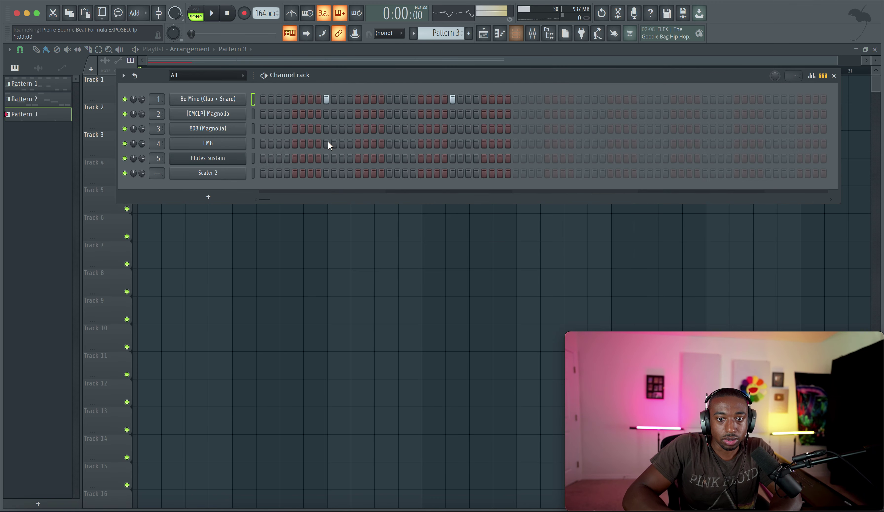
pyautogui.click(705, 99)
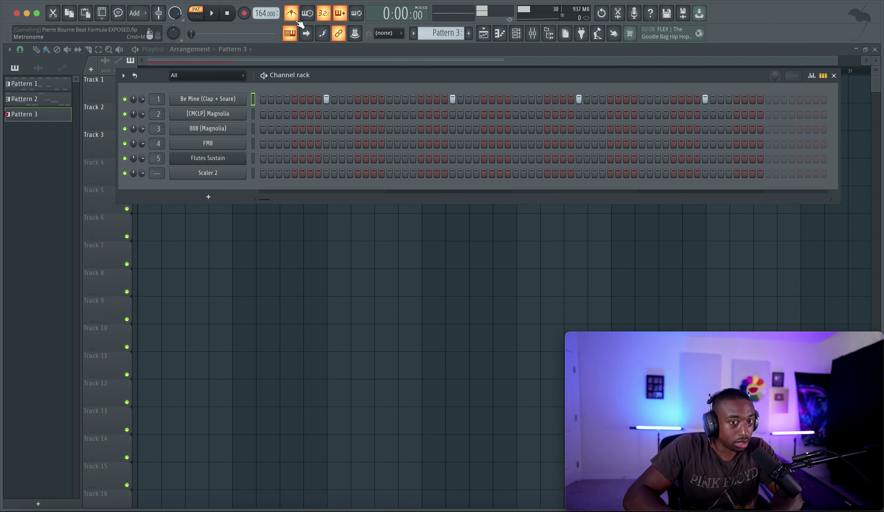
pyautogui.press('space')
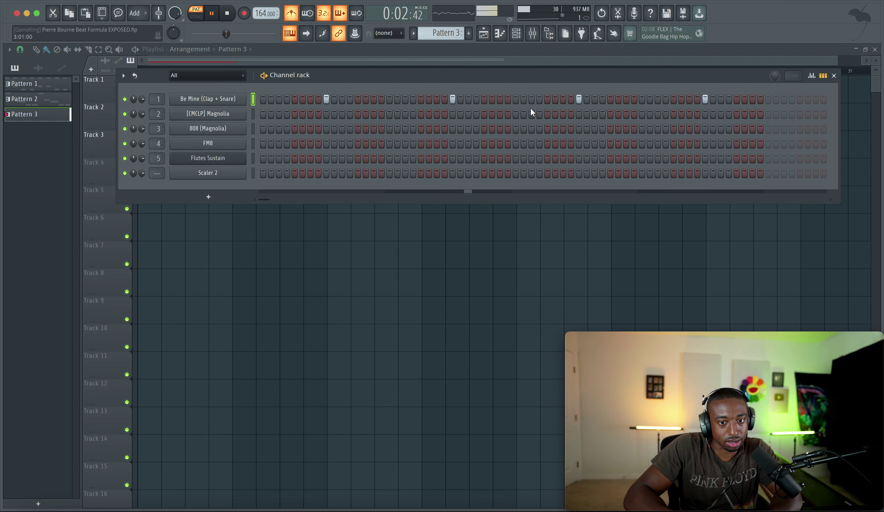
# Raise the silence trimming threshold of the Be Mine (Clap + Snare) sample
pyautogui.click(232, 101)
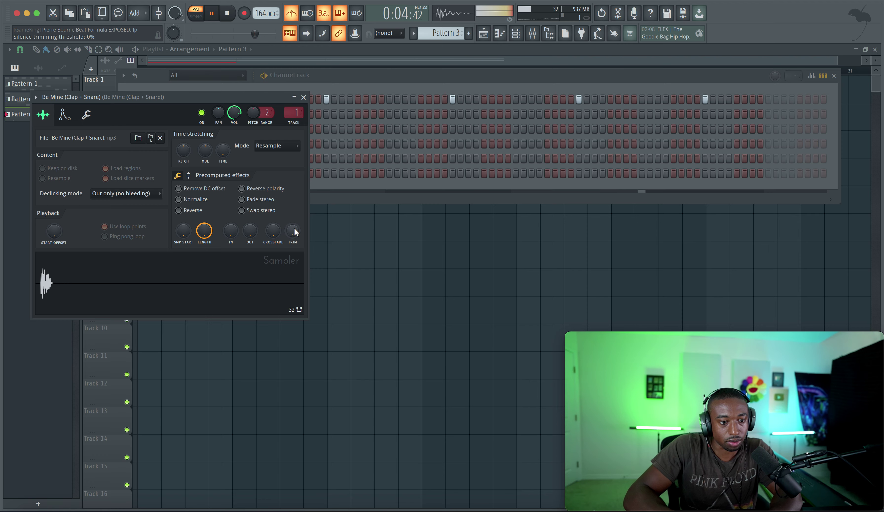
pyautogui.moveTo(293, 228); pyautogui.dragTo(292, 197)
pyautogui.click(304, 98)
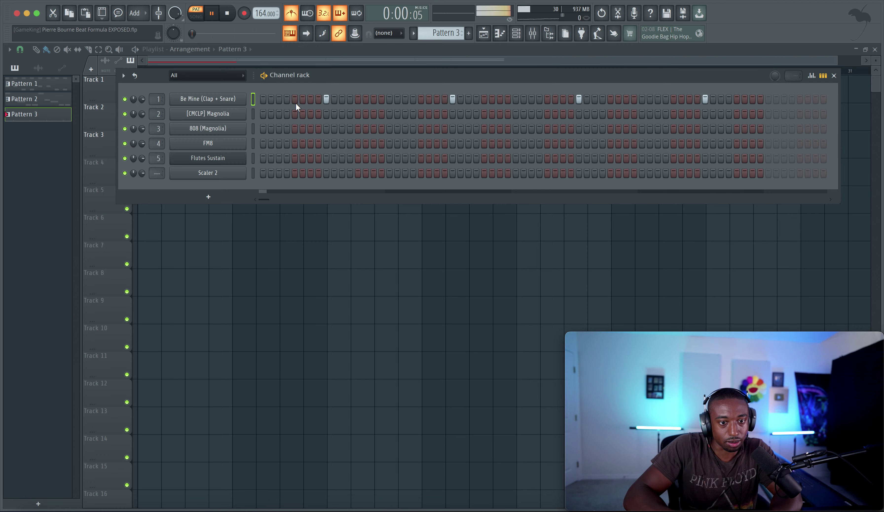
# Normalize the Be Mine (Clap + Snare) sample and set its sample start offset to 2%
pyautogui.click(235, 99)
pyautogui.click(196, 200)
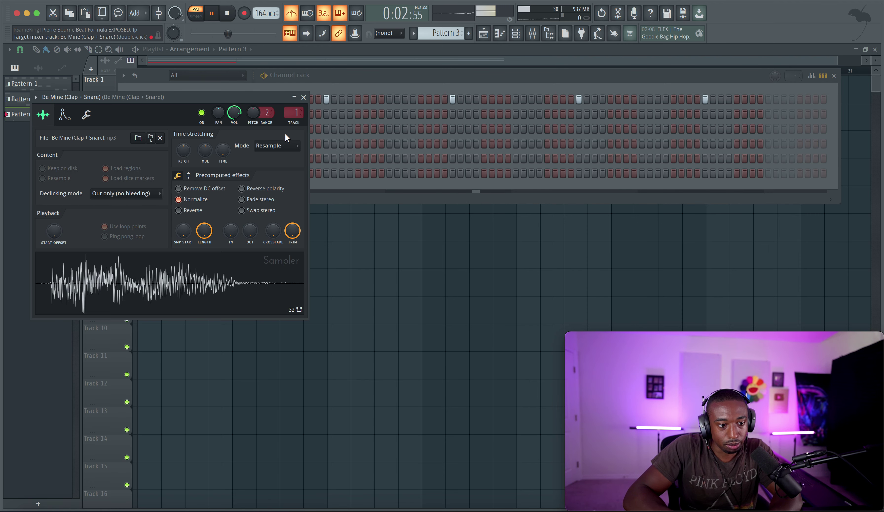
pyautogui.moveTo(183, 230); pyautogui.dragTo(183, 238)
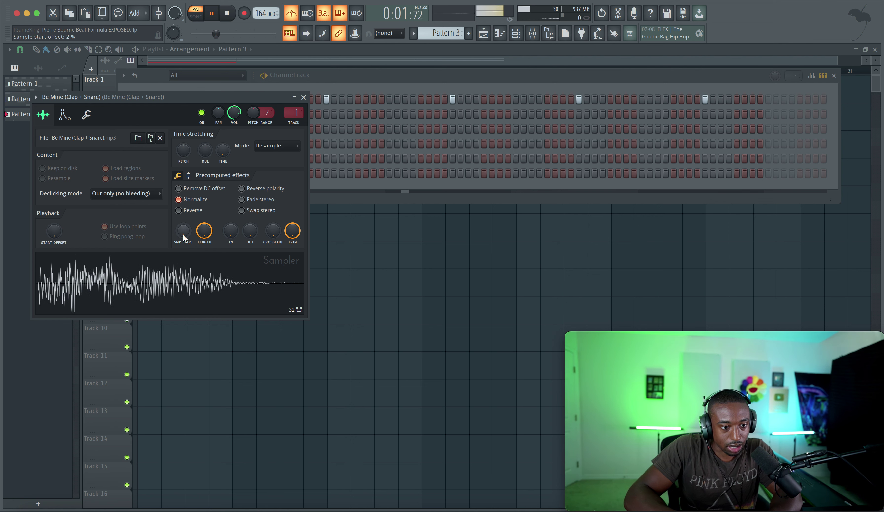
pyautogui.click(302, 96)
# Duplicate the Pattern 3 clip along Track 3 up to bar 17 and play the arrangement
pyautogui.press('F6')
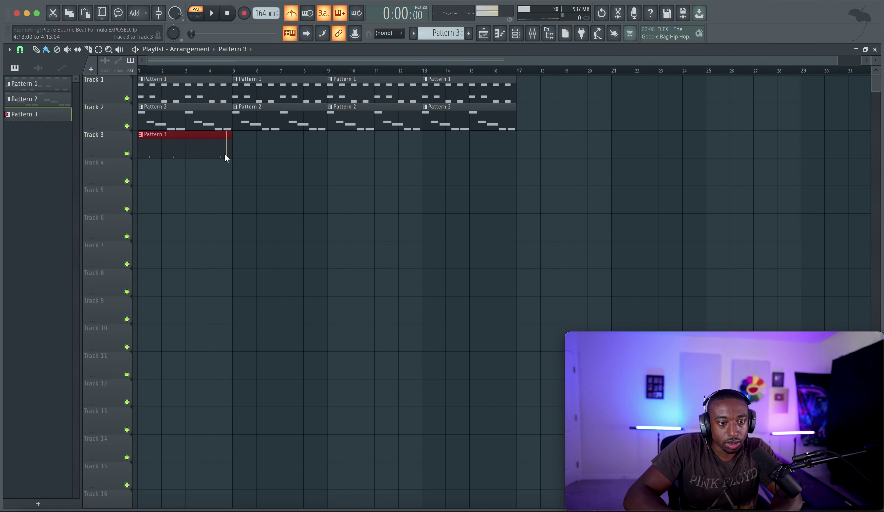
pyautogui.hotkey('ctrl', 'b')
pyautogui.hotkey('ctrl', 'b')
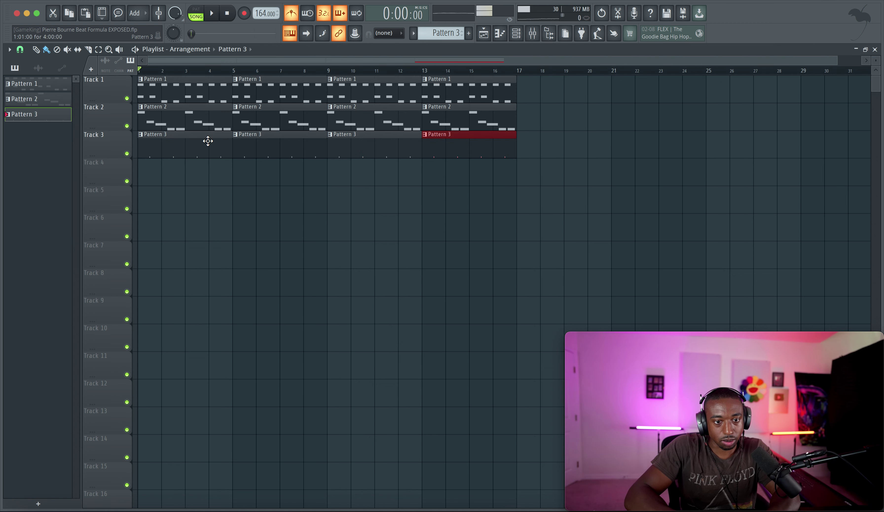
pyautogui.hotkey('ctrl', 'b')
pyautogui.press('space')
# Copy the Be Mine (Clap + Snare) steps in Pattern 3 to the [CMCLP] Magnolia channel
pyautogui.press('F6')
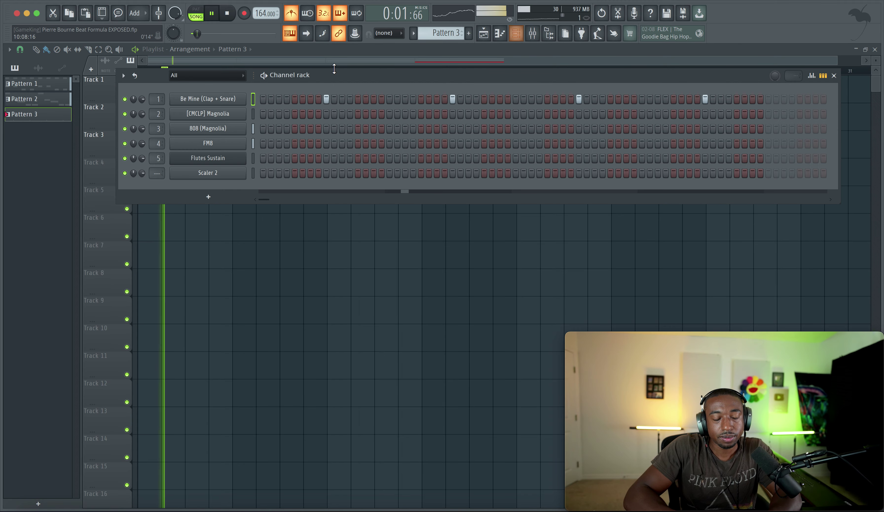
pyautogui.click(252, 114)
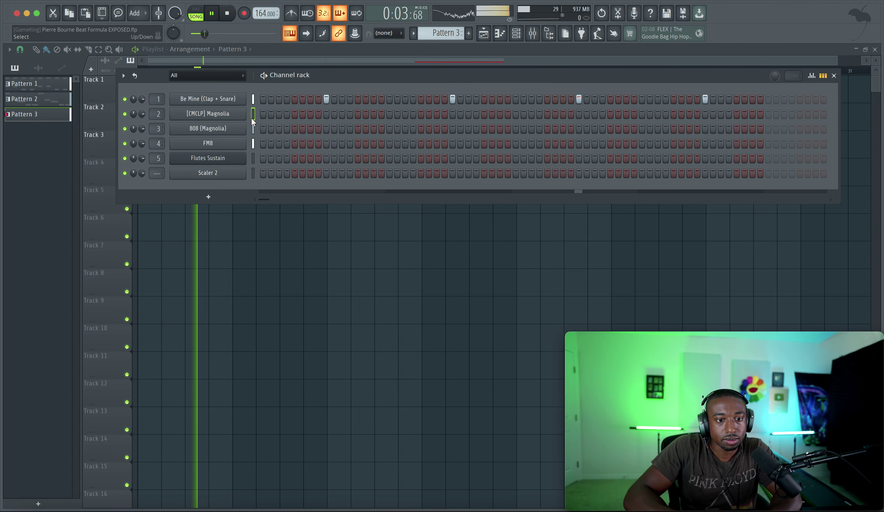
pyautogui.click(326, 114)
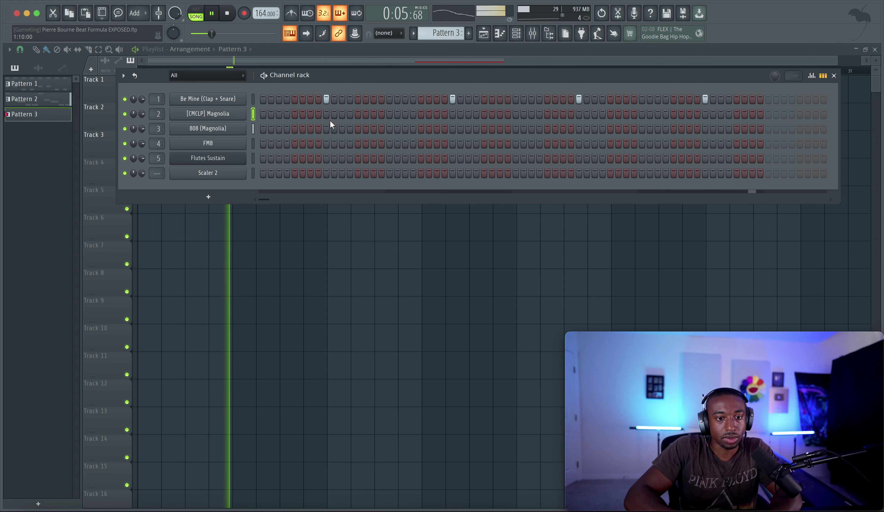
pyautogui.click(253, 100)
pyautogui.press('super+c')
pyautogui.click(254, 111)
pyautogui.press('super+v')
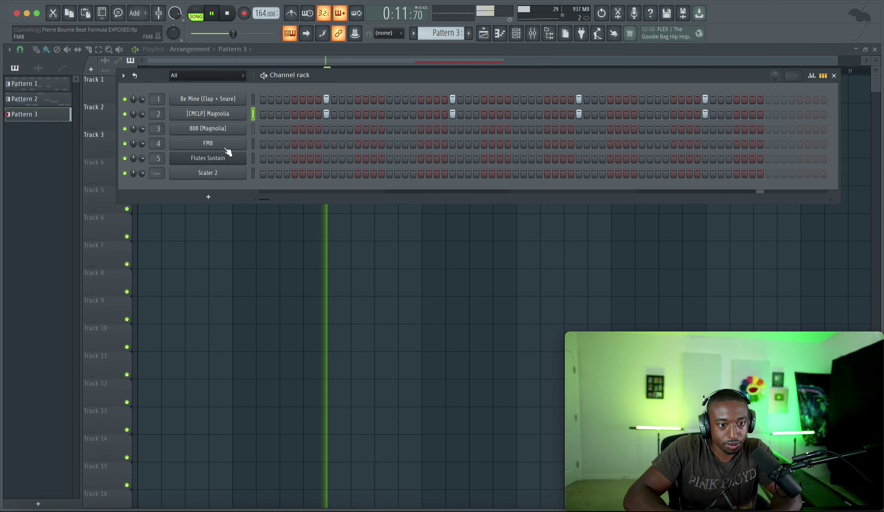
# Select the Flutes Sustain channel, create an empty Pattern 4 for it and stop playback
pyautogui.click(253, 159)
pyautogui.press('F4')
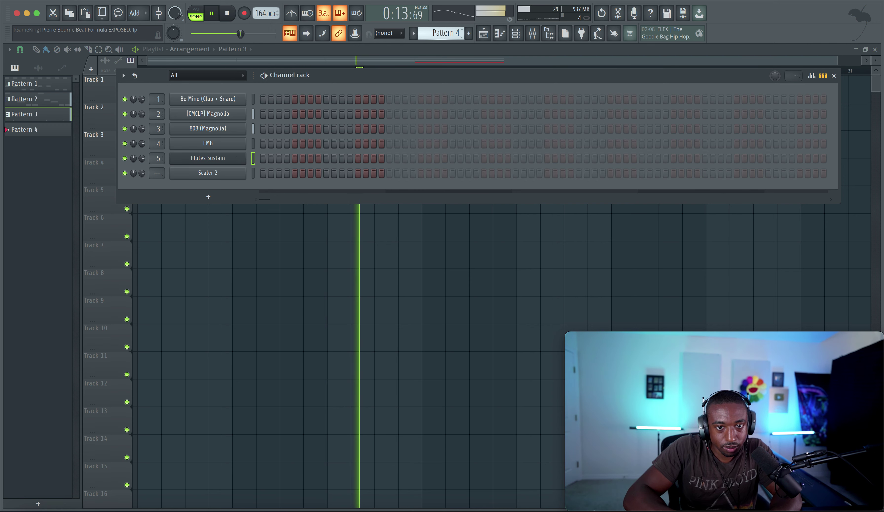
pyautogui.press('space')
pyautogui.press('F6')
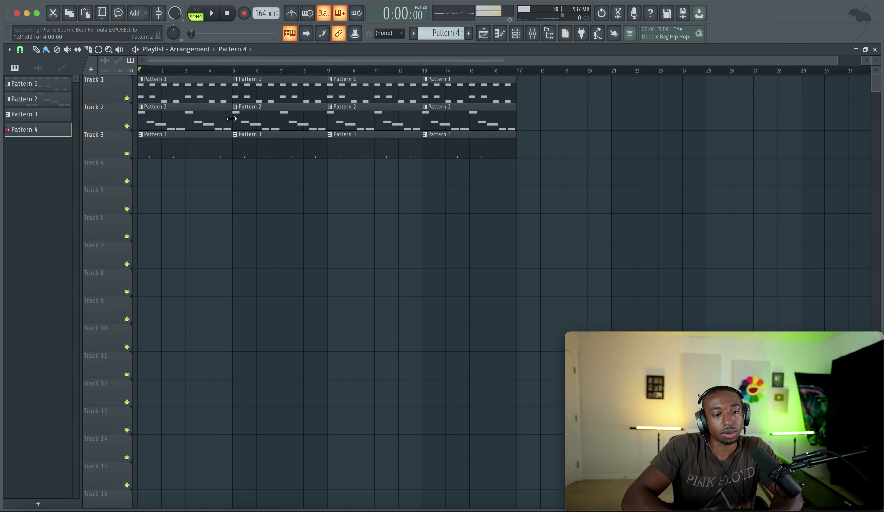
pyautogui.click(516, 34)
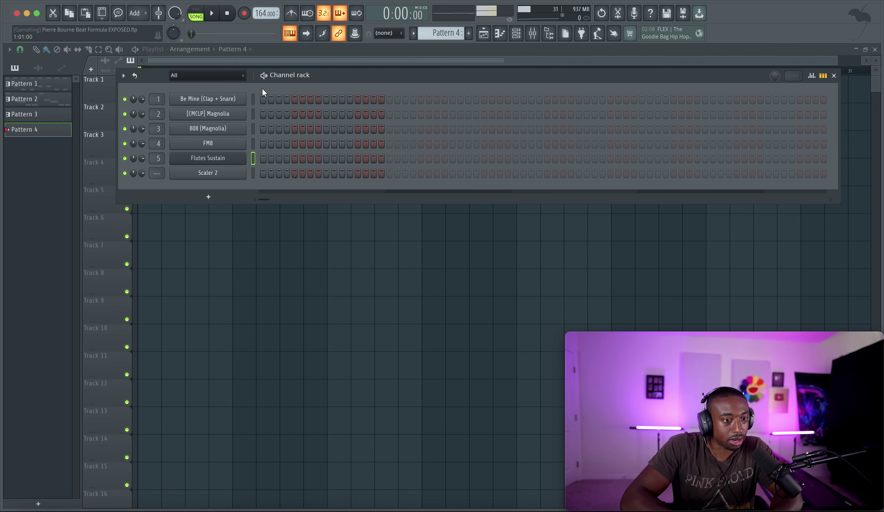
# Check the typing keyboard's root note and scale layout options and rehearse flute notes over the playing arrangement
pyautogui.rightClick(294, 39)
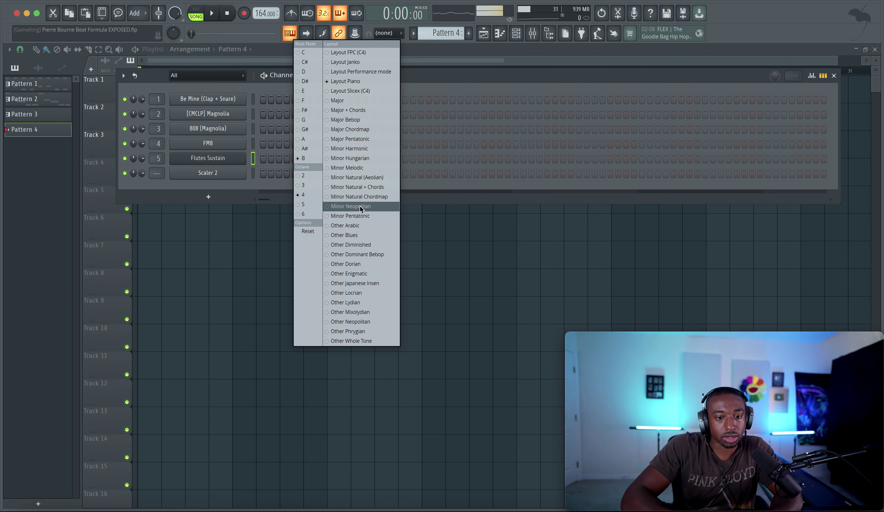
pyautogui.click(543, 272)
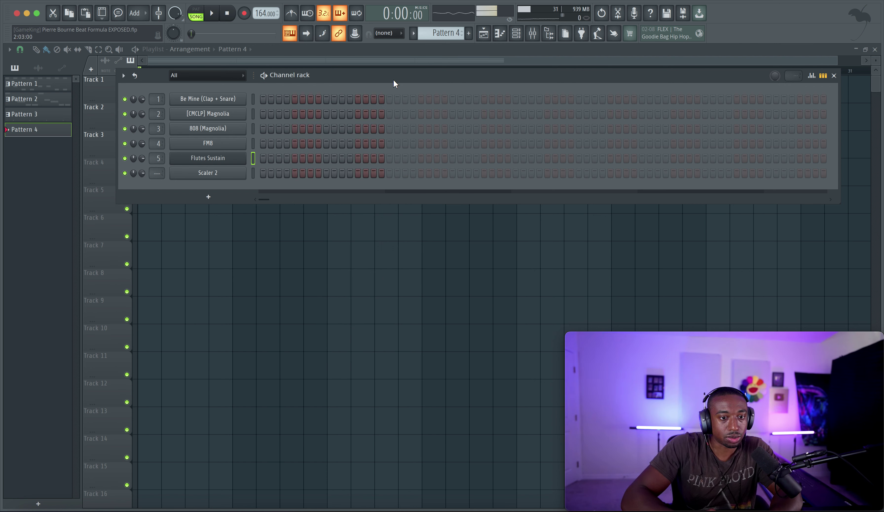
pyautogui.press('space')
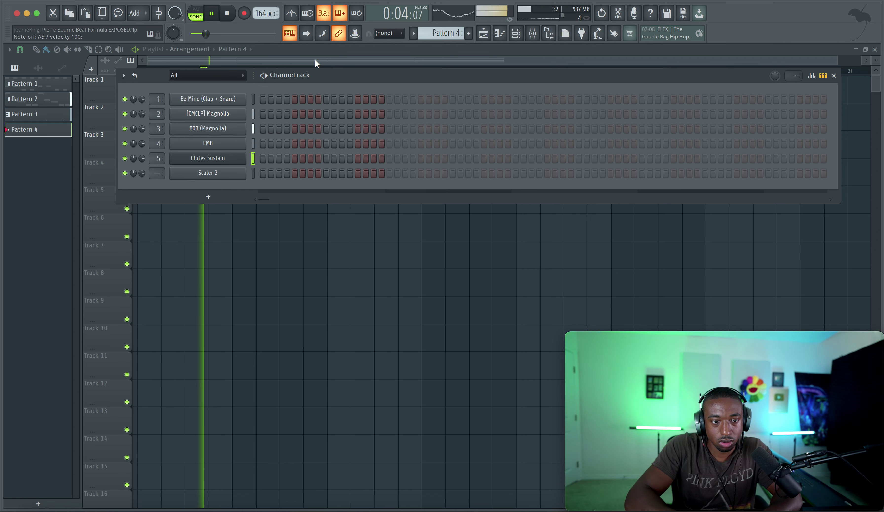
pyautogui.press('space')
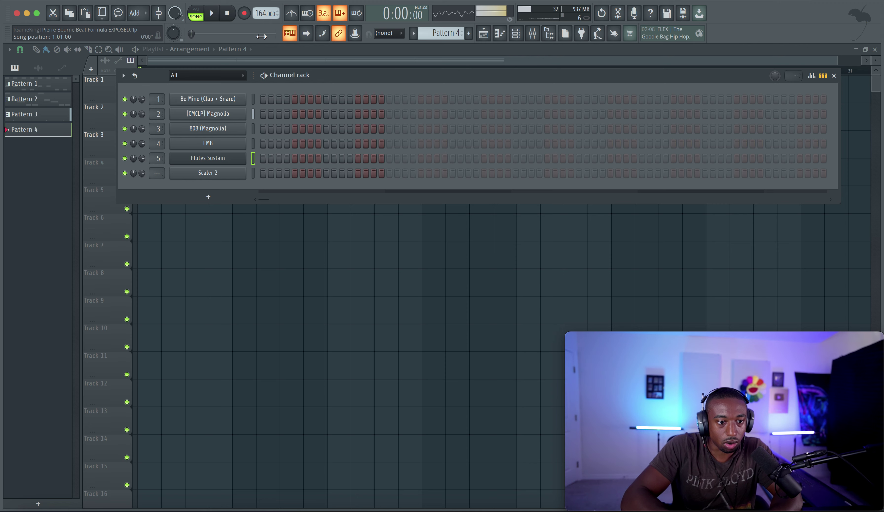
# Record a live Flutes Sustain melody into Pattern 4 over the 16-bar arrangement
pyautogui.click(251, 283)
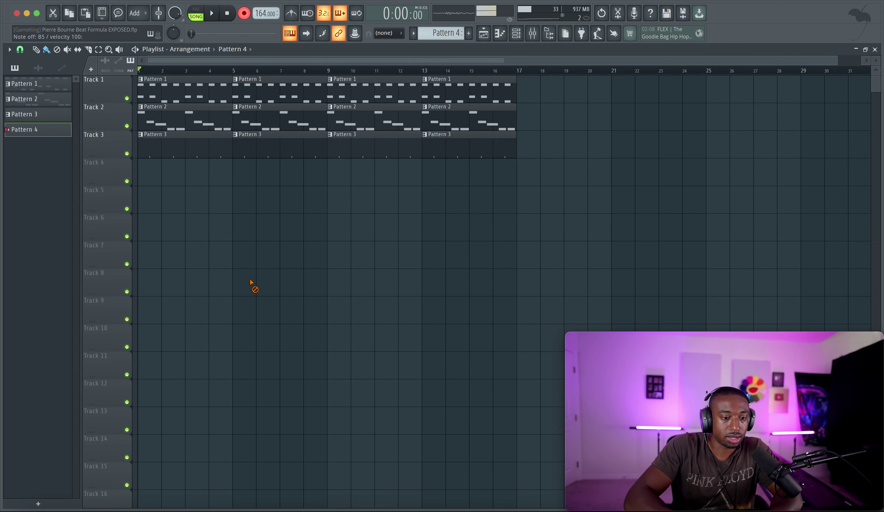
pyautogui.press('m')
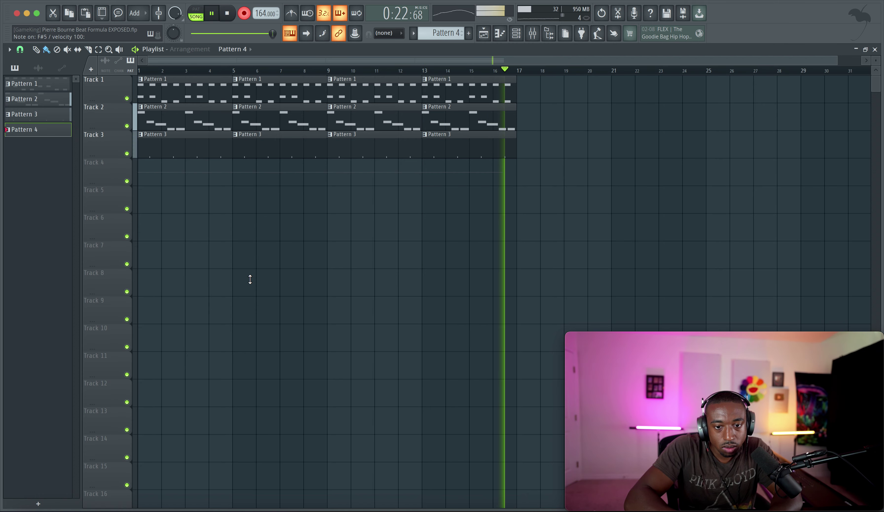
pyautogui.press('space')
# Remove the stray recorded clip from Track 4 and disarm recording on the Insert 33 mixer track
pyautogui.rightClick(232, 171)
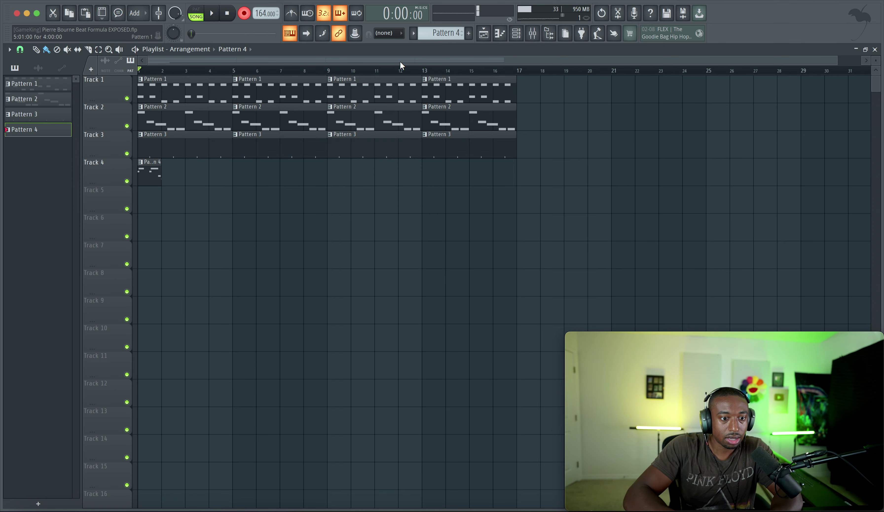
pyautogui.click(533, 31)
pyautogui.click(451, 387)
pyautogui.rightClick(653, 174)
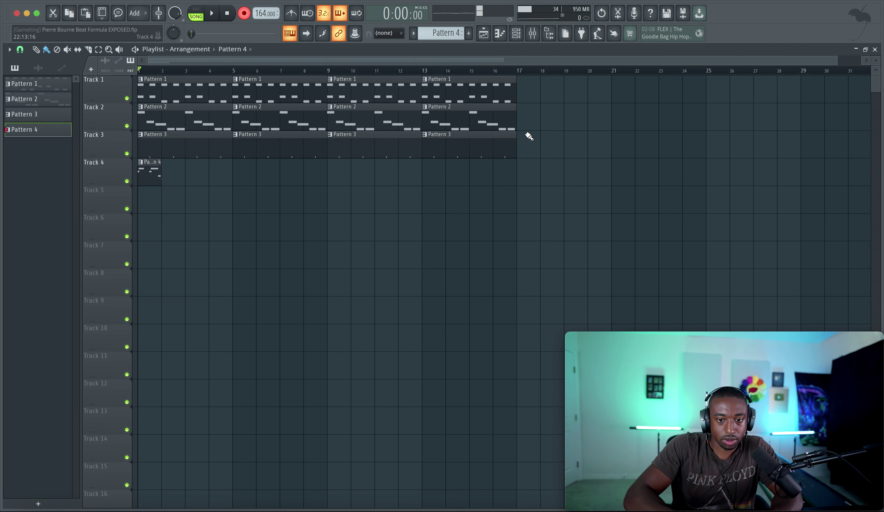
# Extend the Pattern 4 clip on Track 4 to bar 17 and delete the recorded audio clip from the picker
pyautogui.moveTo(161, 177); pyautogui.dragTo(516, 170)
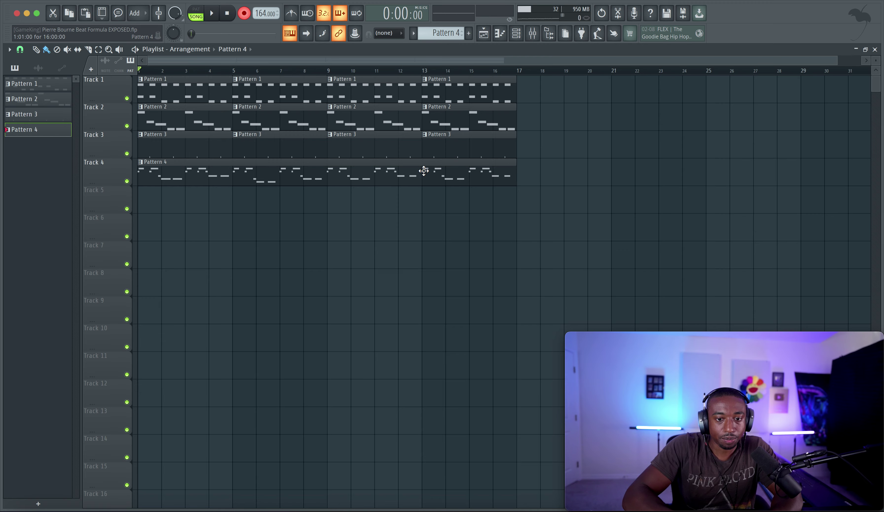
pyautogui.click(39, 68)
pyautogui.rightClick(38, 82)
pyautogui.click(56, 202)
pyautogui.press('Return')
# Play the arrangement briefly, then open Pattern 4's Flutes Sustain notes in the piano roll
pyautogui.press('space')
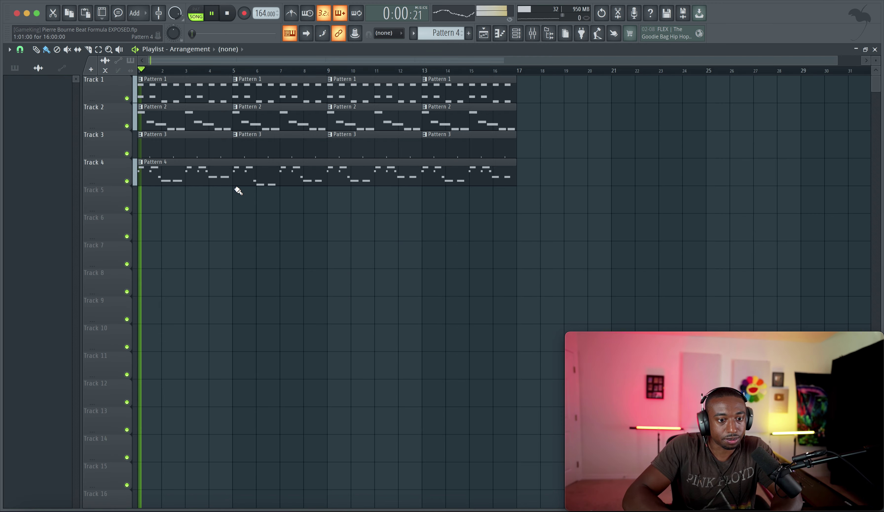
pyautogui.doubleClick(200, 177)
pyautogui.press('space')
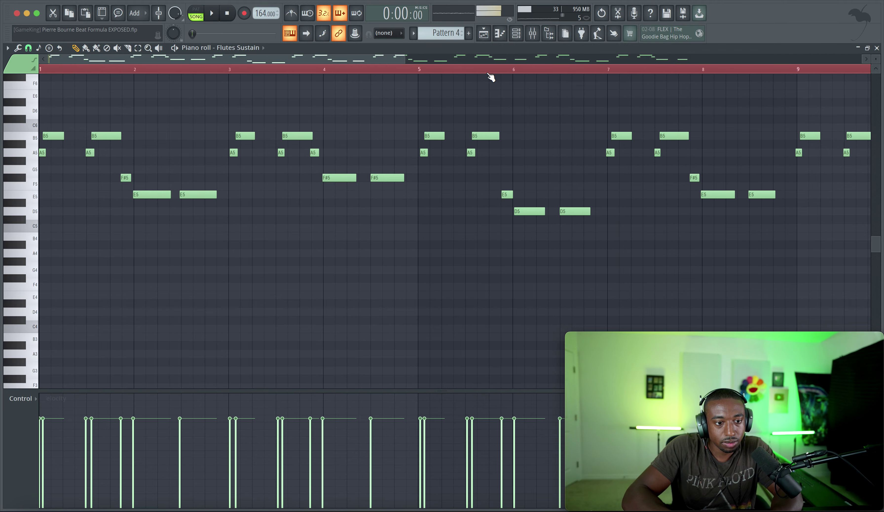
# Shorten the Flutes Sustain volume envelope release in FLEX to about 2%, auditioning notes to check the decay
pyautogui.click(514, 36)
pyautogui.click(216, 162)
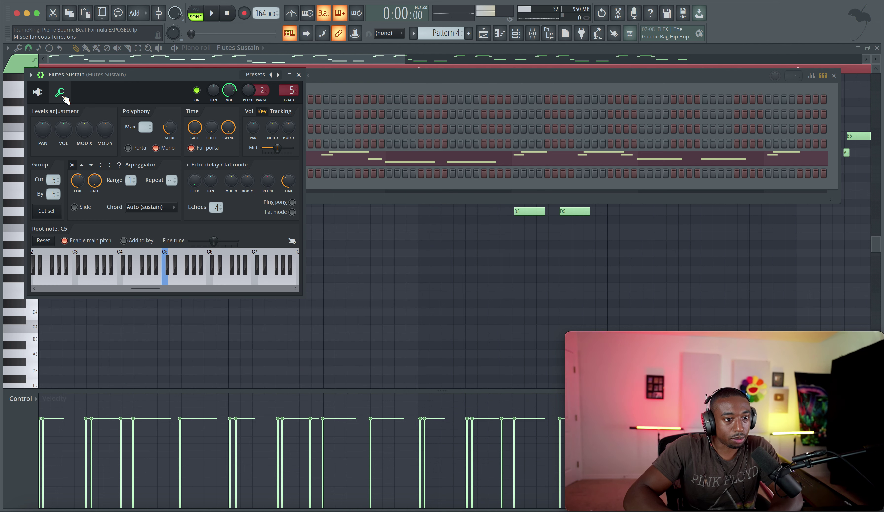
pyautogui.click(60, 93)
pyautogui.click(38, 93)
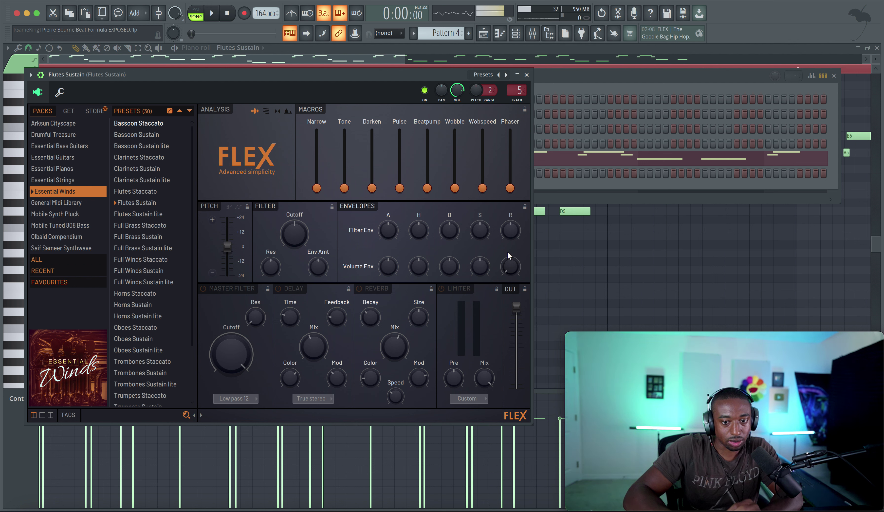
pyautogui.press('m')
pyautogui.press('.')
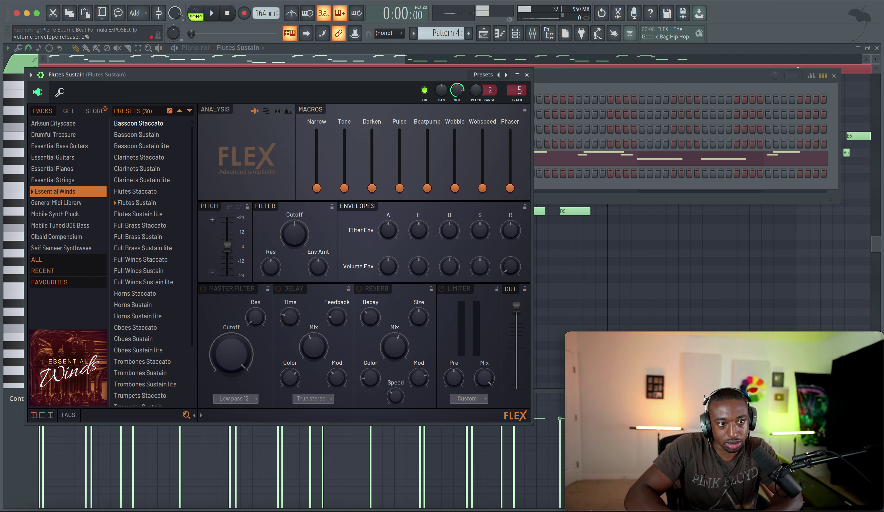
pyautogui.press('m')
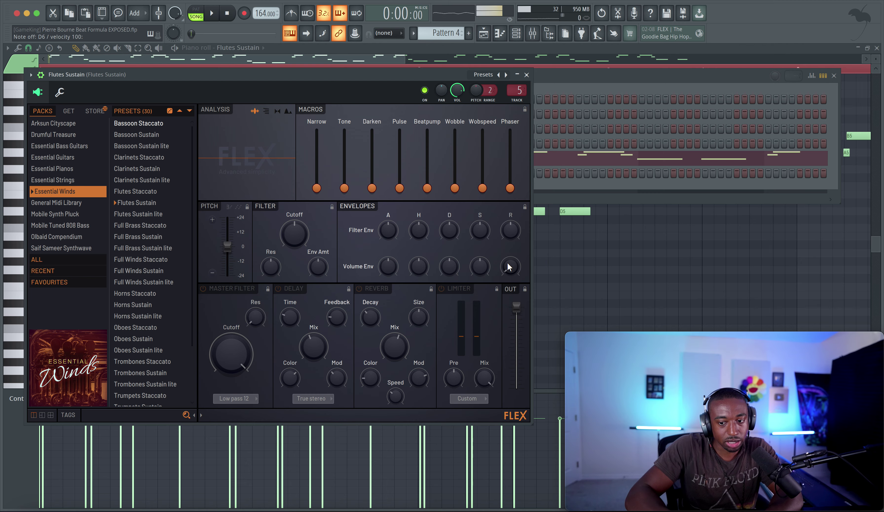
pyautogui.click(527, 75)
# Play the arrangement from the start and look over the playlist and the Flutes Sustain mixer track
pyautogui.press('space')
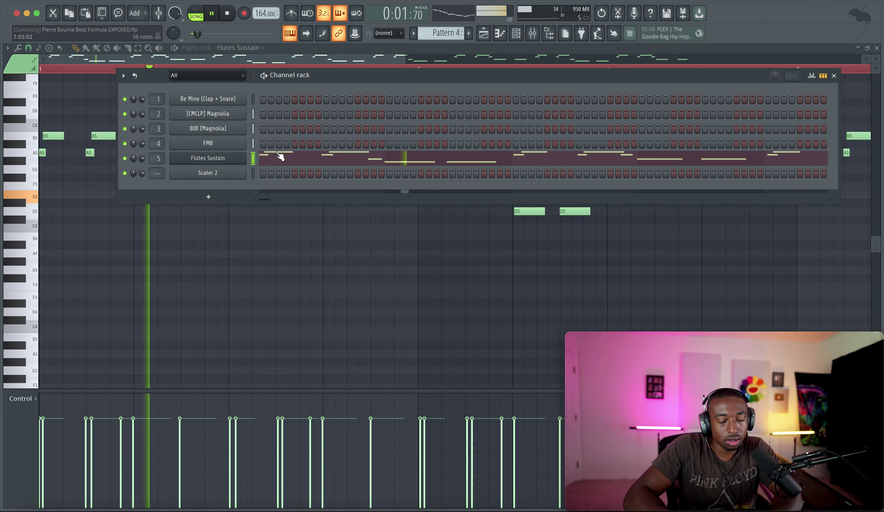
pyautogui.press('space')
pyautogui.press('space')
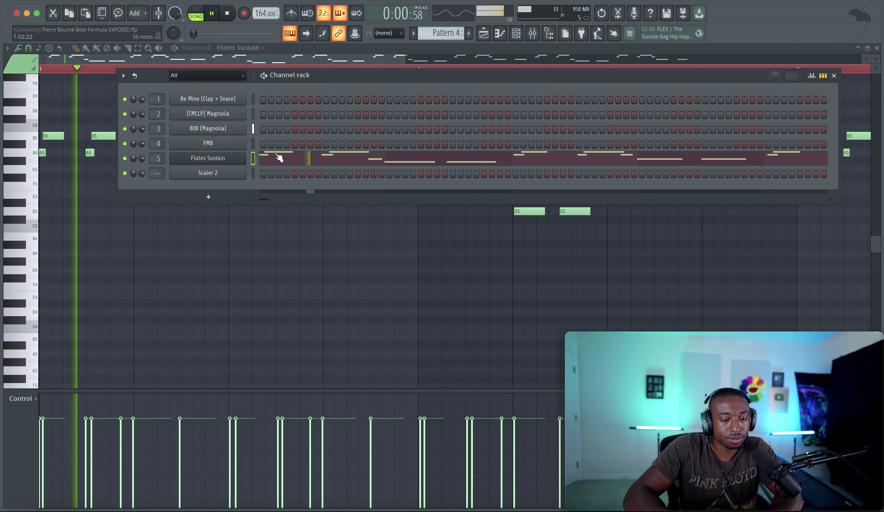
pyautogui.click(483, 33)
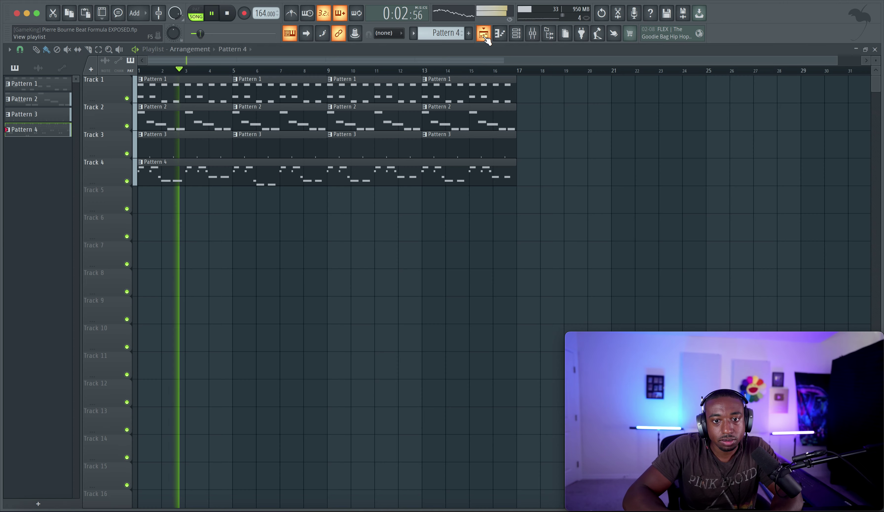
pyautogui.click(532, 33)
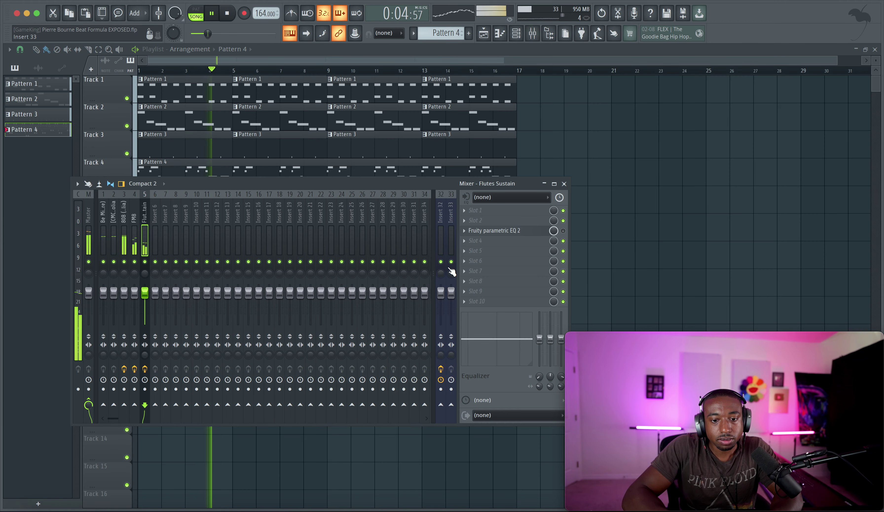
pyautogui.press('F9')
# In Pattern 4's flute notes, replace the short E5 and two D5 notes around bar 6 with a copied F#5, E5, E5 phrase
pyautogui.doubleClick(250, 179)
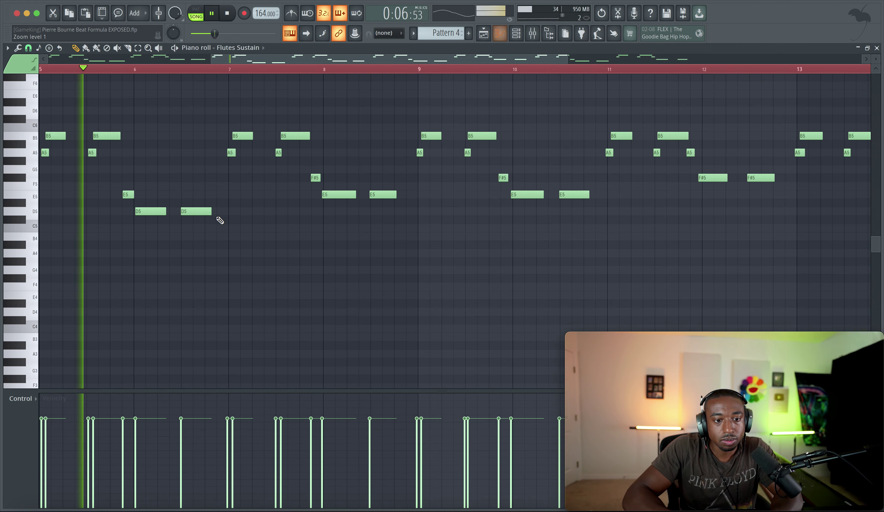
pyautogui.moveTo(460, 227); pyautogui.dragTo(225, 193)
pyautogui.scroll(-2, 362, 185)
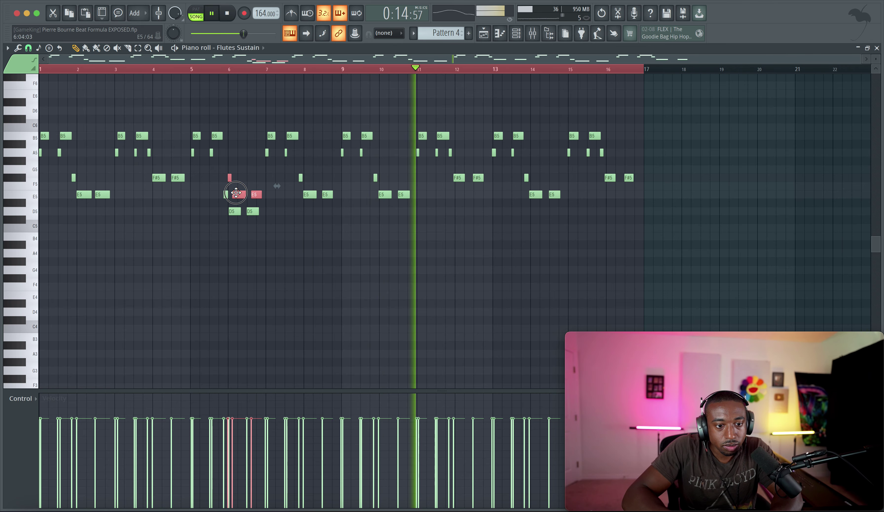
pyautogui.rightClick(233, 211)
pyautogui.rightClick(251, 210)
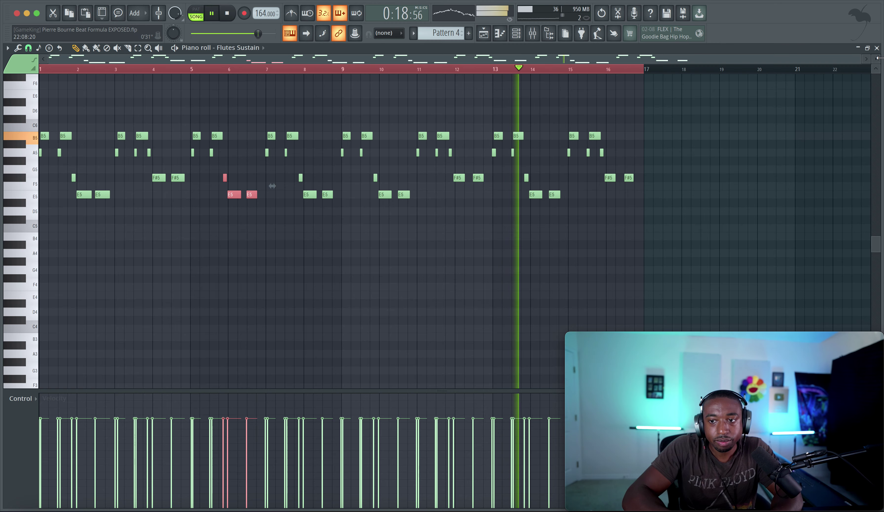
# Listen to the arrangement with the edited flute phrase while checking the playlist and mixer
pyautogui.press('F5')
pyautogui.click(534, 32)
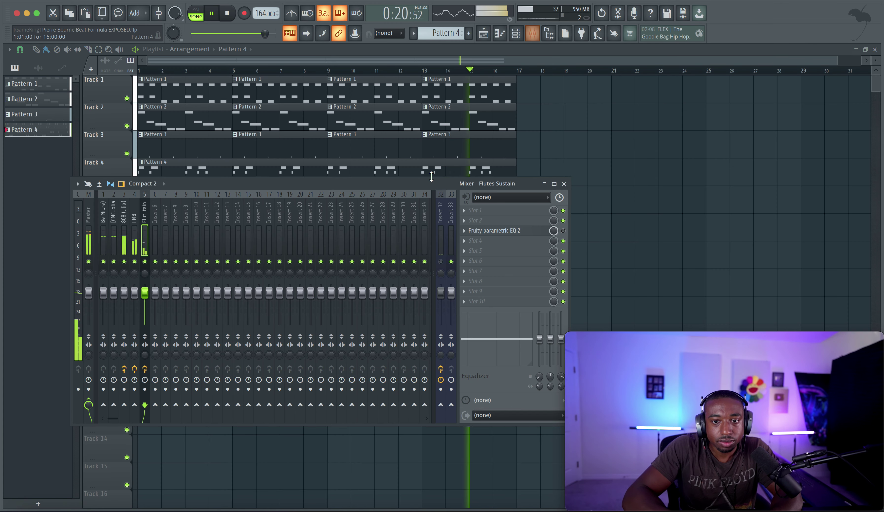
pyautogui.click(587, 199)
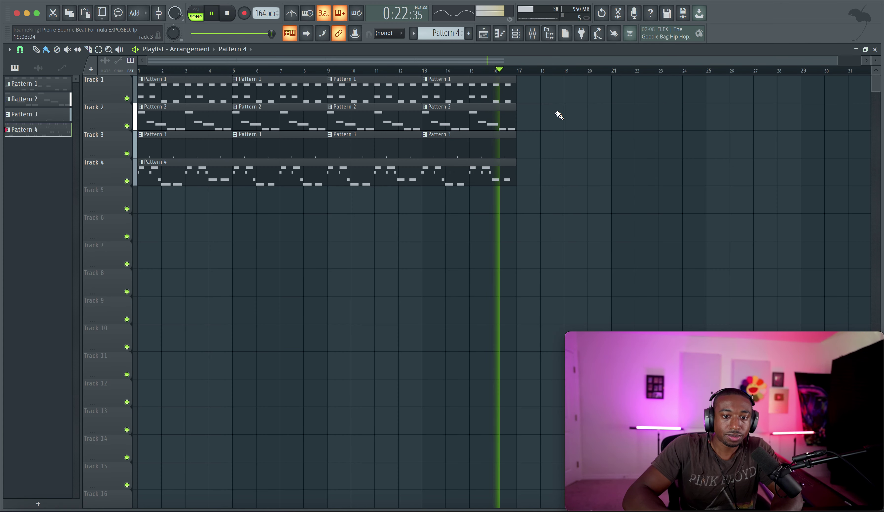
# Stop playback and open the Closed Hats folder of The Lunch77 Pierre Bourne Drumkit in the sample browser
pyautogui.click(516, 34)
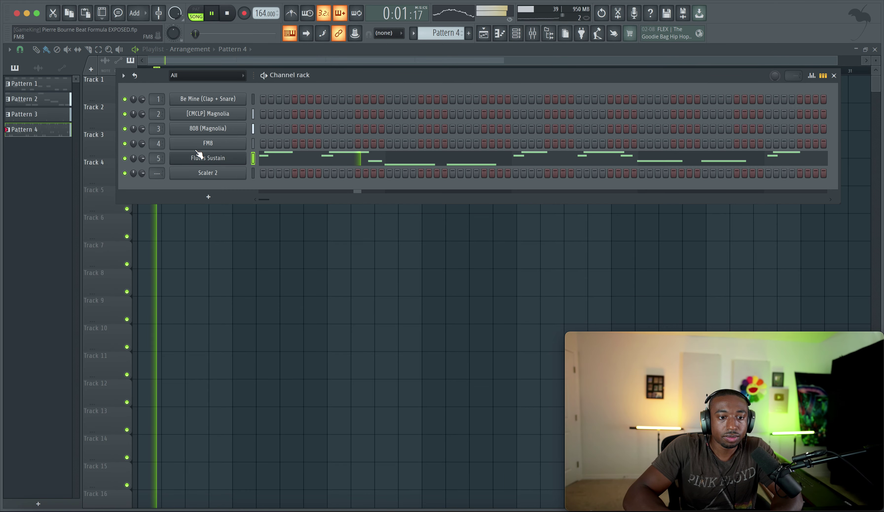
pyautogui.click(549, 35)
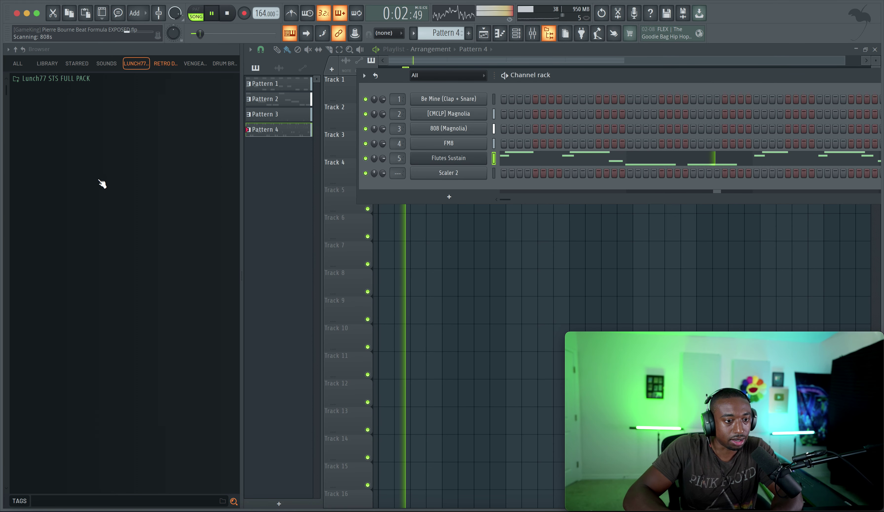
pyautogui.press('space')
pyautogui.scroll(4, 97, 192)
pyautogui.click(88, 153)
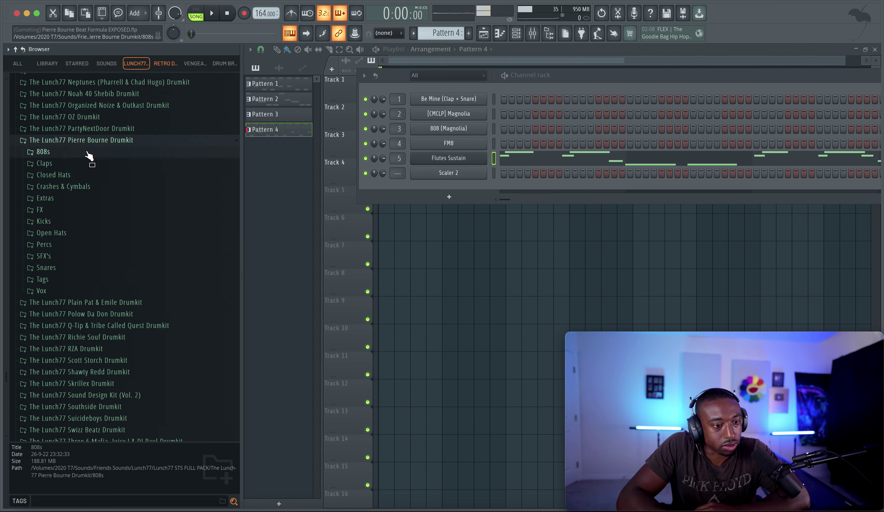
pyautogui.click(88, 174)
# Audition several closed hat samples from the Pierre Bourne drumkit, including _Hell_Shell_ Hat, Break The Bank Hat and Bourne Hi-hat
pyautogui.click(88, 143)
pyautogui.click(83, 133)
pyautogui.click(87, 91)
pyautogui.click(87, 132)
pyautogui.click(87, 143)
pyautogui.click(87, 175)
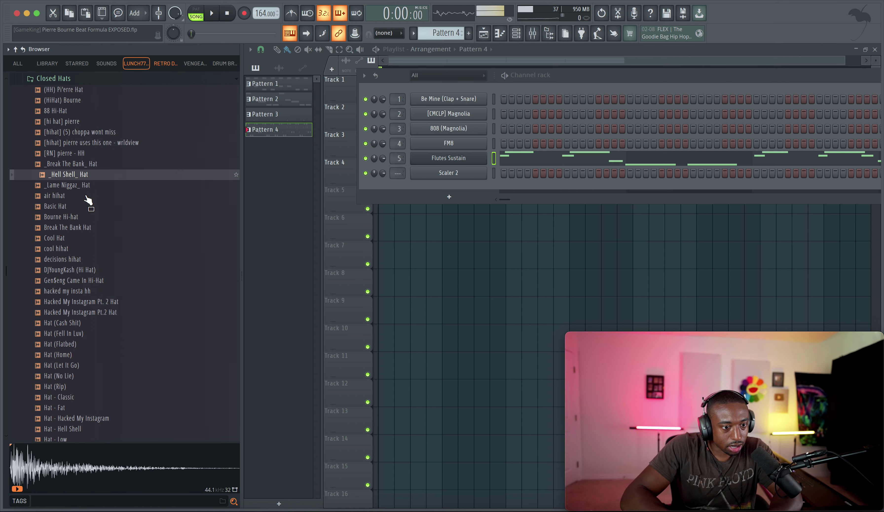
pyautogui.click(87, 217)
pyautogui.click(85, 228)
pyautogui.click(83, 216)
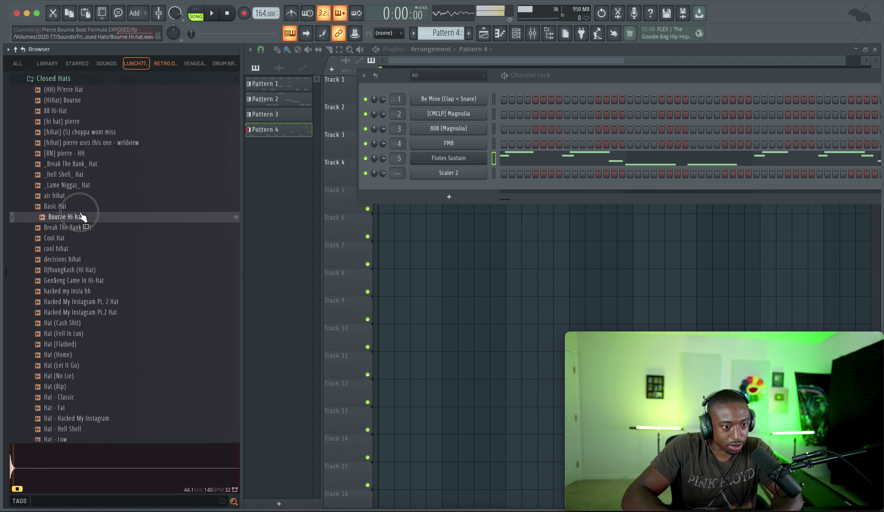
# Load the Basic Hat sample into a new channel and route it to mixer track 6
pyautogui.click(83, 207)
pyautogui.rightClick(82, 210)
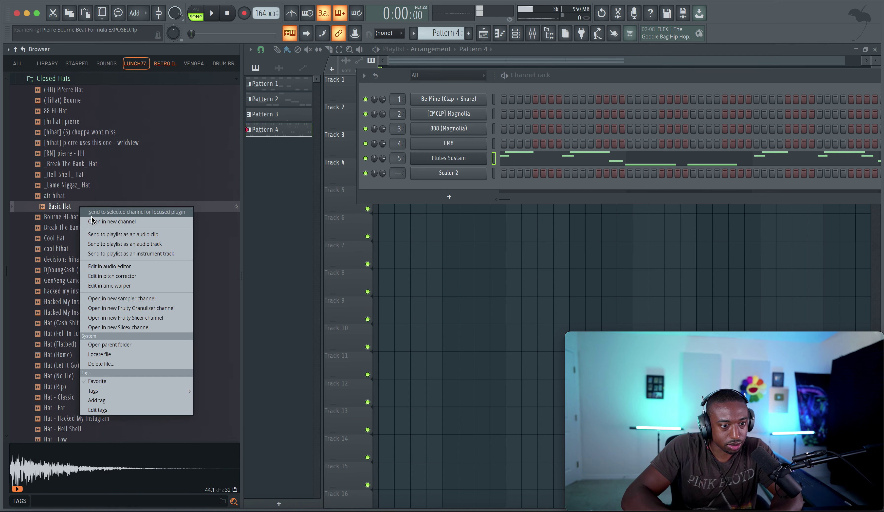
pyautogui.click(92, 209)
pyautogui.click(545, 98)
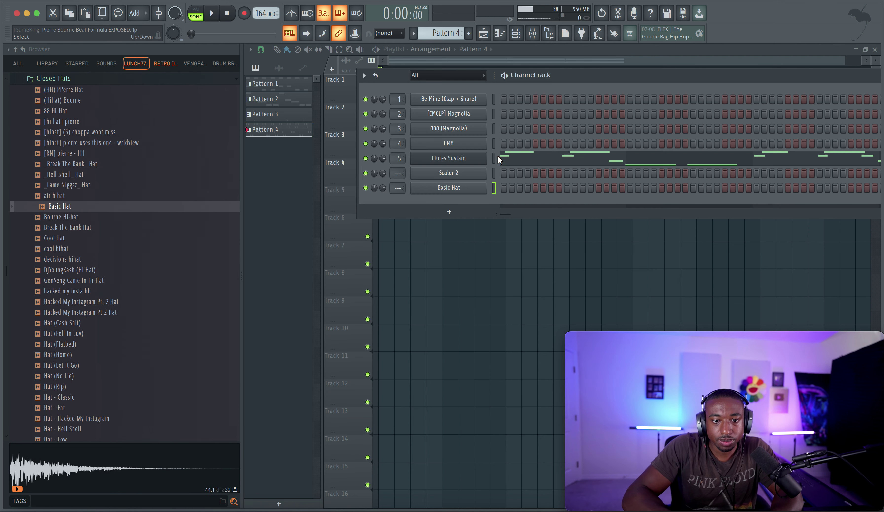
pyautogui.hotkey('ctrl', 'l')
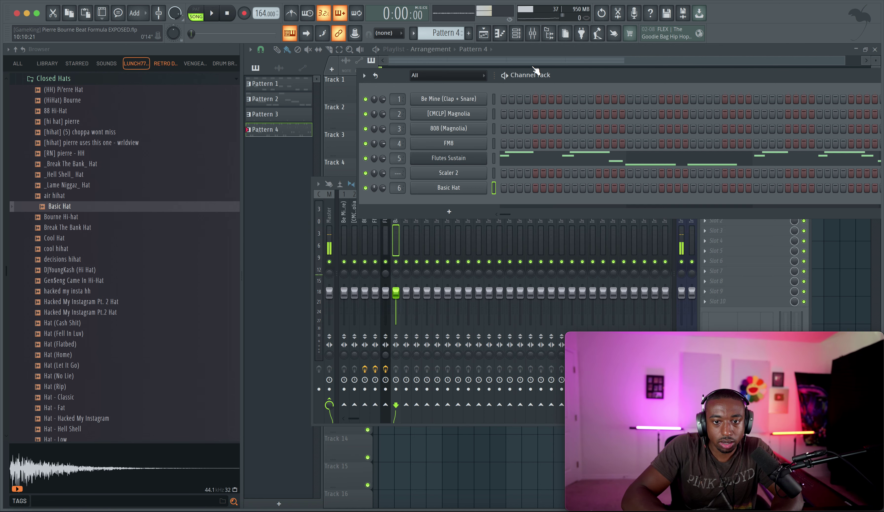
# Create Pattern 5 with Basic Hat on every second step and repeat it along Track 5 through bar 16
pyautogui.press('F4')
pyautogui.rightClick(485, 190)
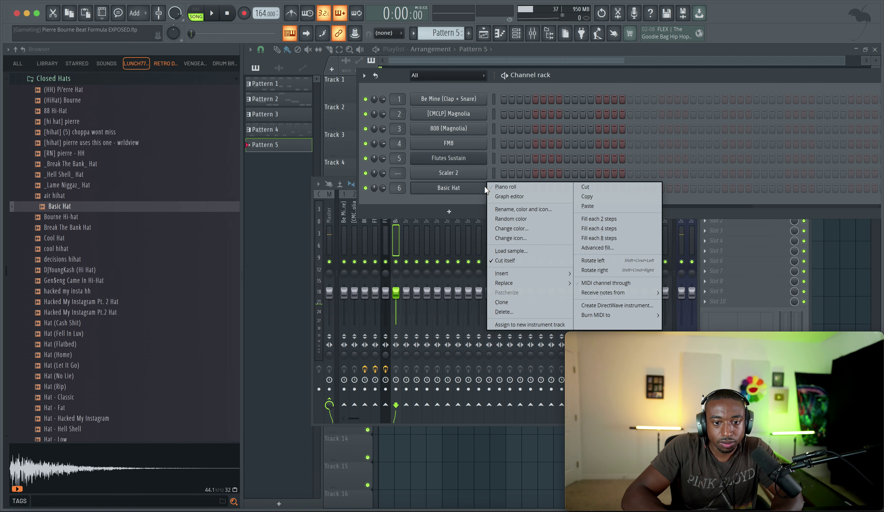
pyautogui.click(588, 219)
pyautogui.rightClick(843, 242)
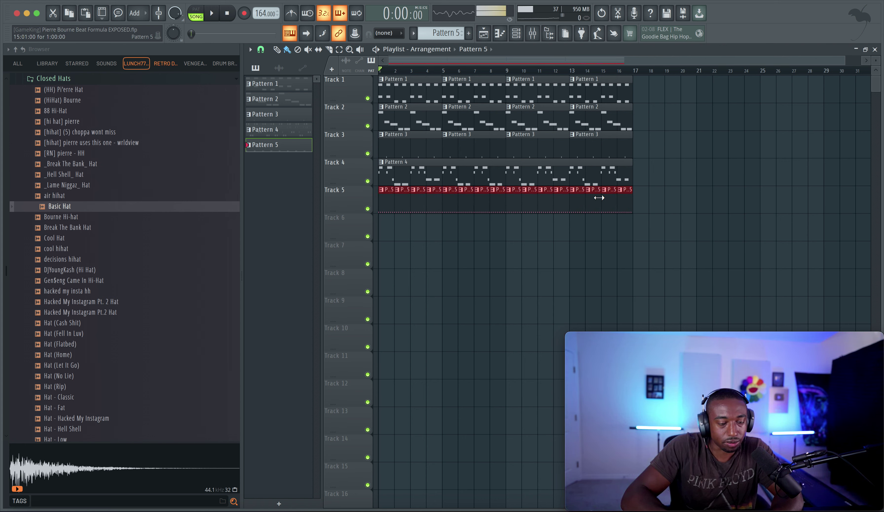
# Play the beat with the new hats and inspect the Basic Hat sampler settings
pyautogui.click(516, 35)
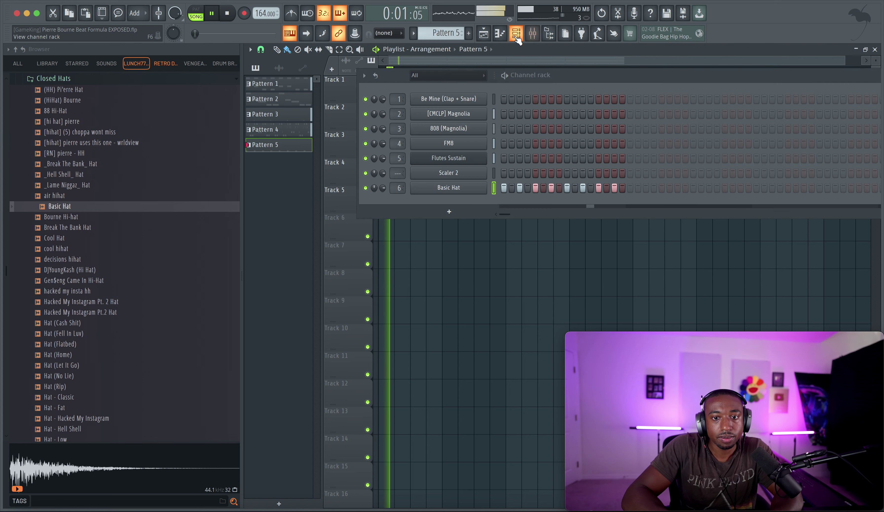
pyautogui.click(442, 186)
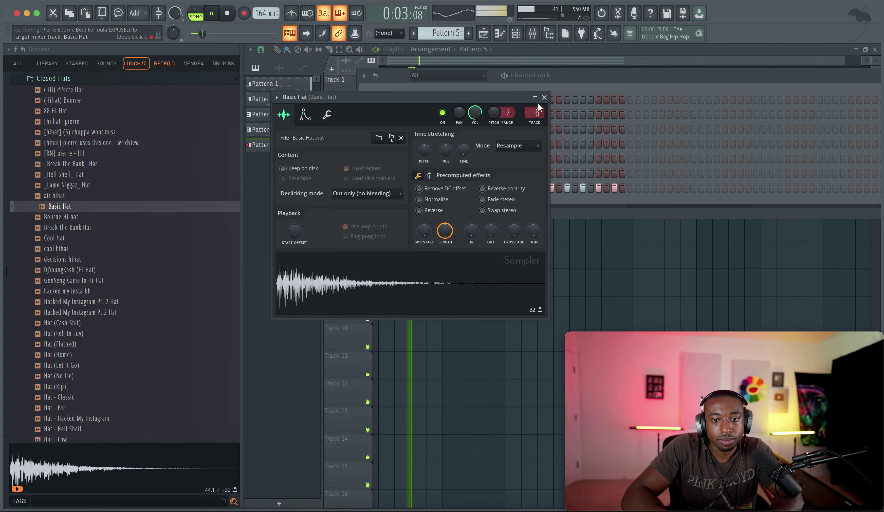
pyautogui.click(544, 98)
# Set the audio buffer length to 408 samples (10 ms) in the audio settings
pyautogui.click(198, 0)
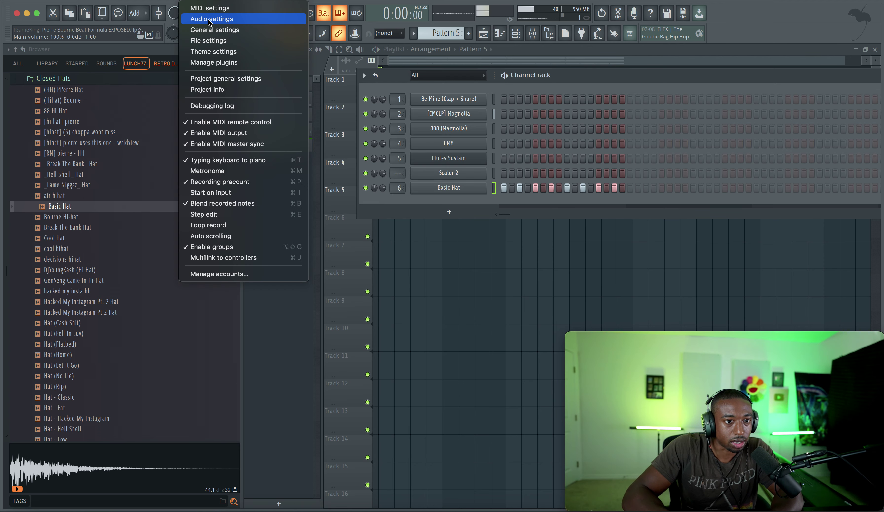
pyautogui.click(210, 19)
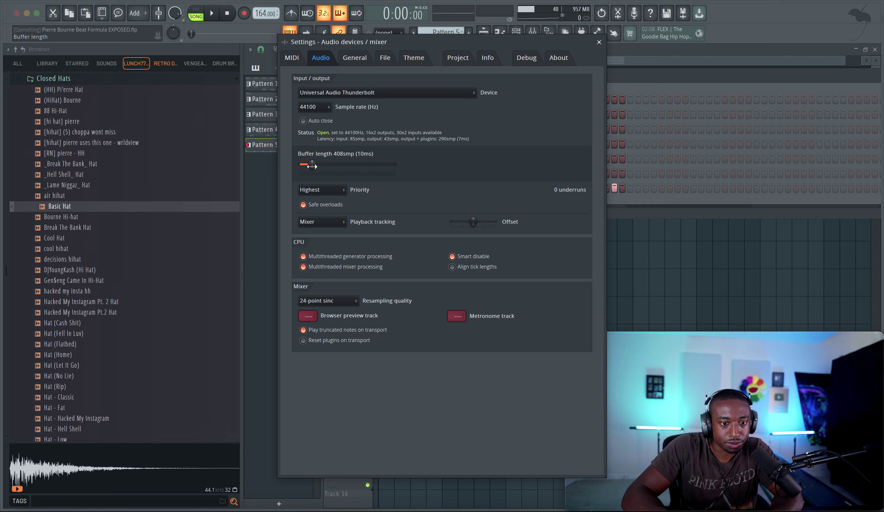
pyautogui.press('F6')
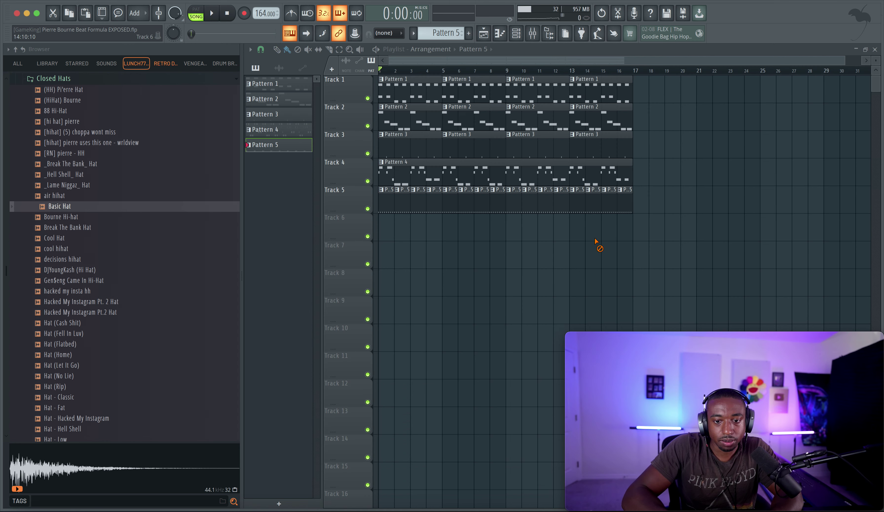
# Lower the Basic Hat channel volume to about 65% and set its sample fade-out to about 51% during playback
pyautogui.hotkey('alt', 'F8')
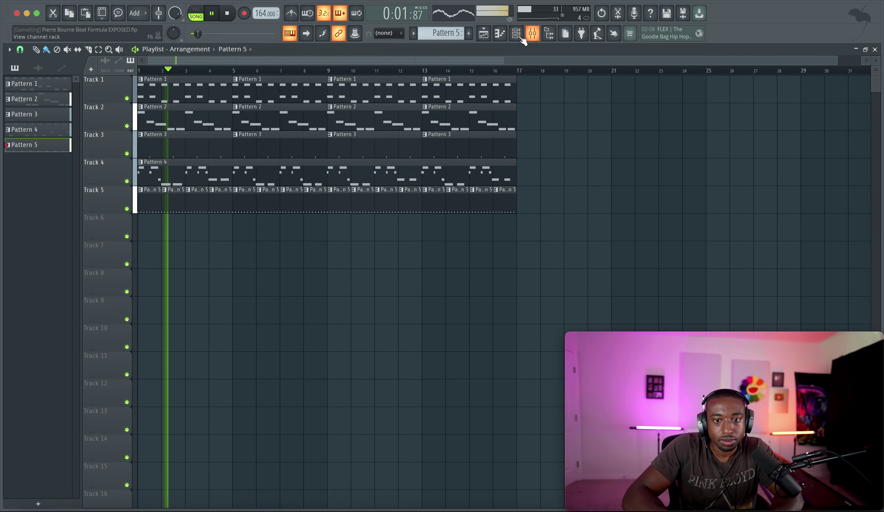
pyautogui.press('F6')
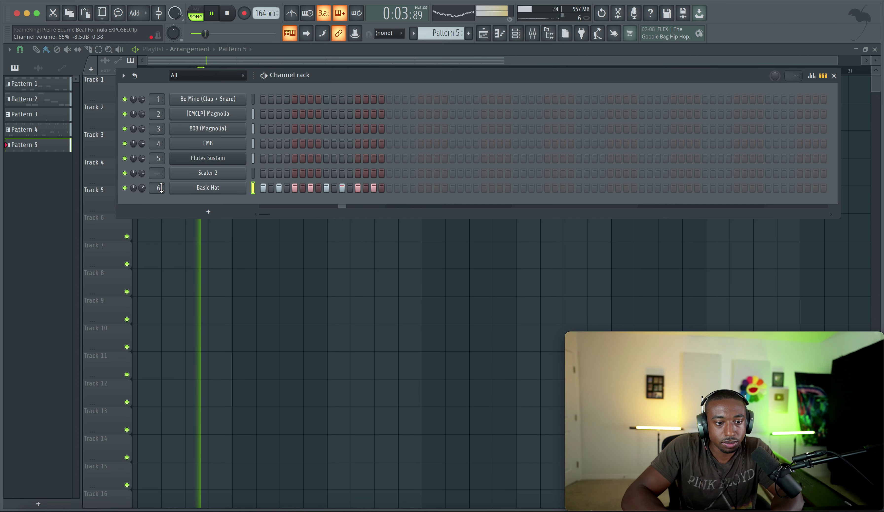
pyautogui.click(207, 188)
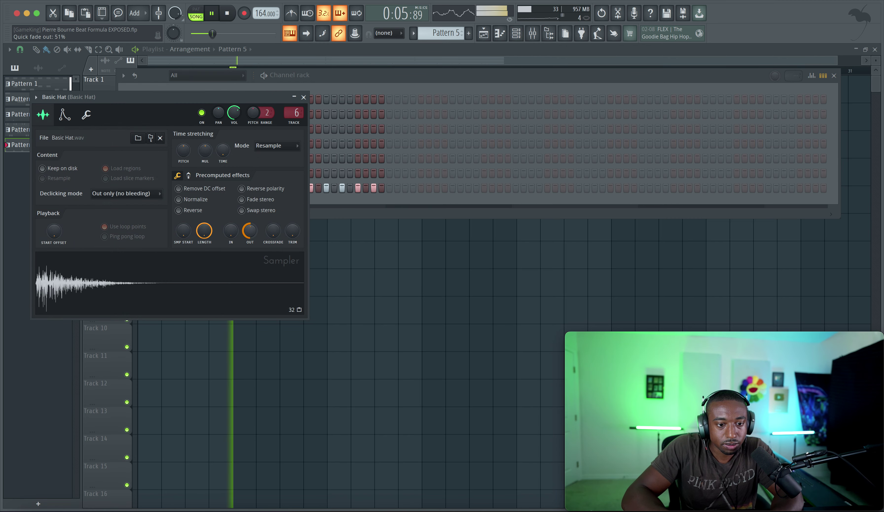
pyautogui.press('F12')
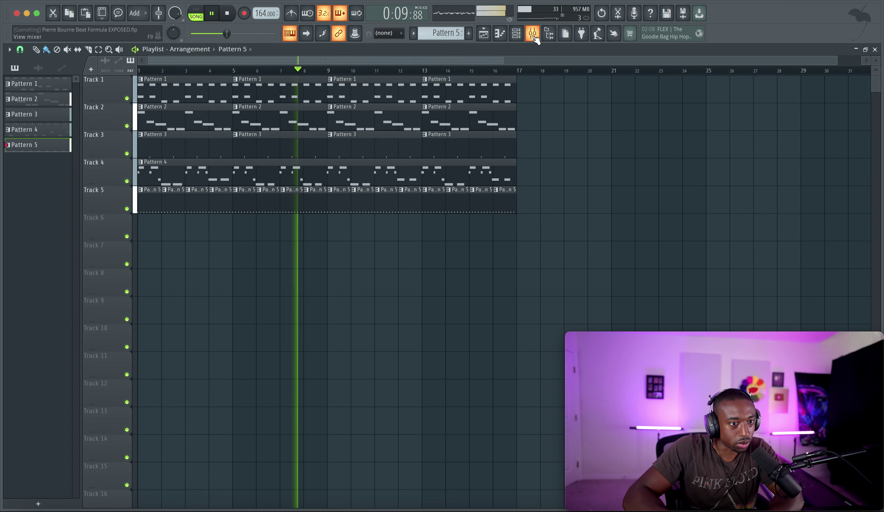
# Create an empty Pattern 6 and boost band 6 of the FM8 track's parametric EQ to about 8.6 dB near 9030 Hz
pyautogui.click(514, 35)
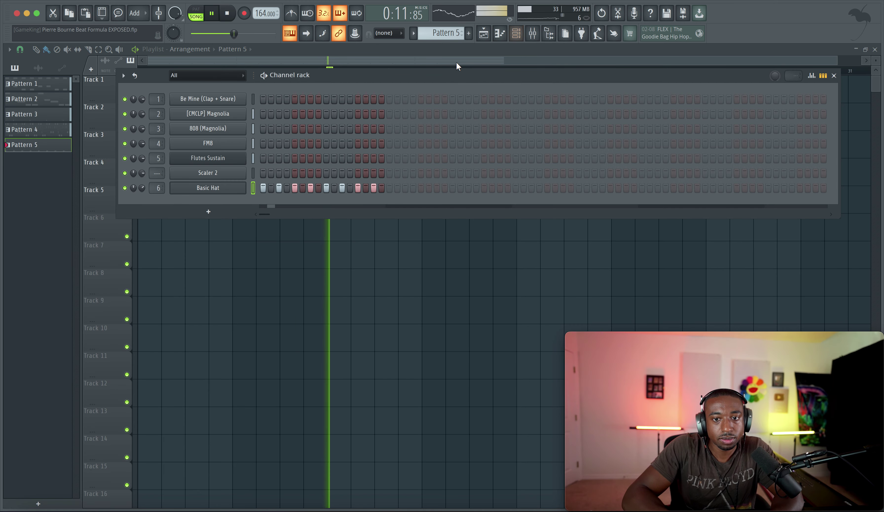
pyautogui.press('F4')
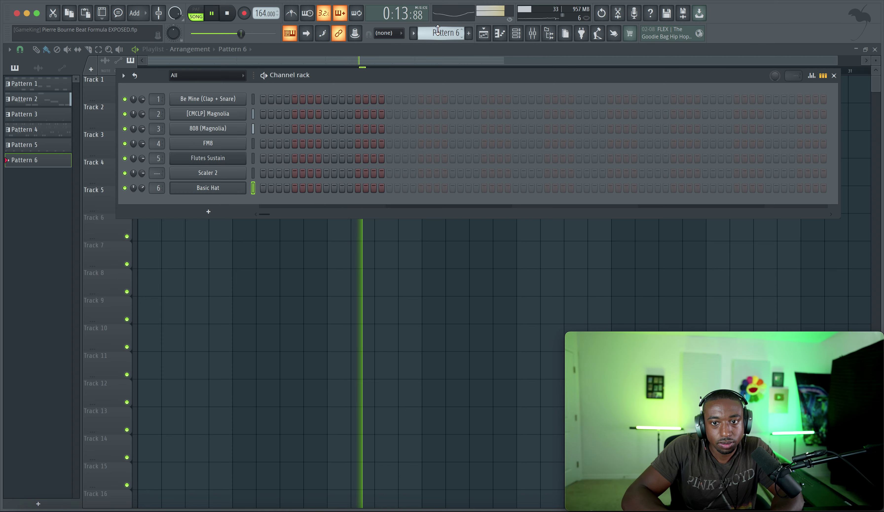
pyautogui.click(532, 34)
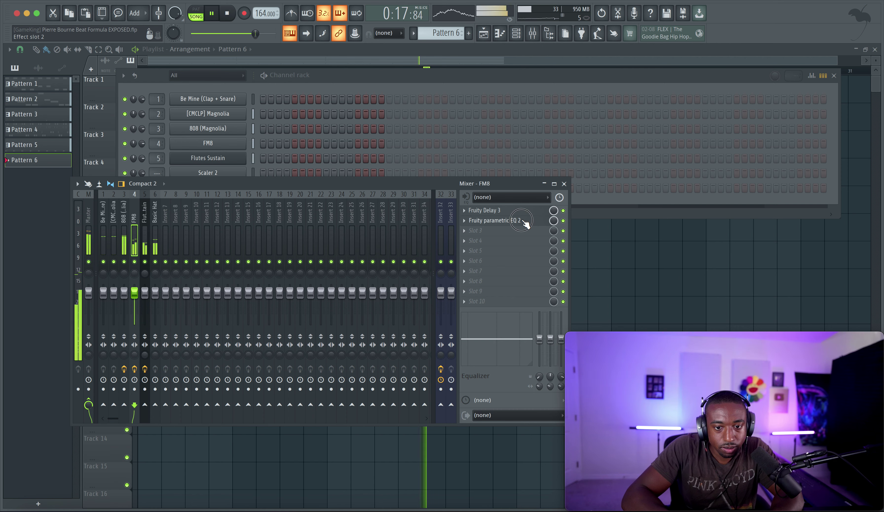
pyautogui.click(524, 221)
pyautogui.moveTo(214, 181); pyautogui.dragTo(216, 160)
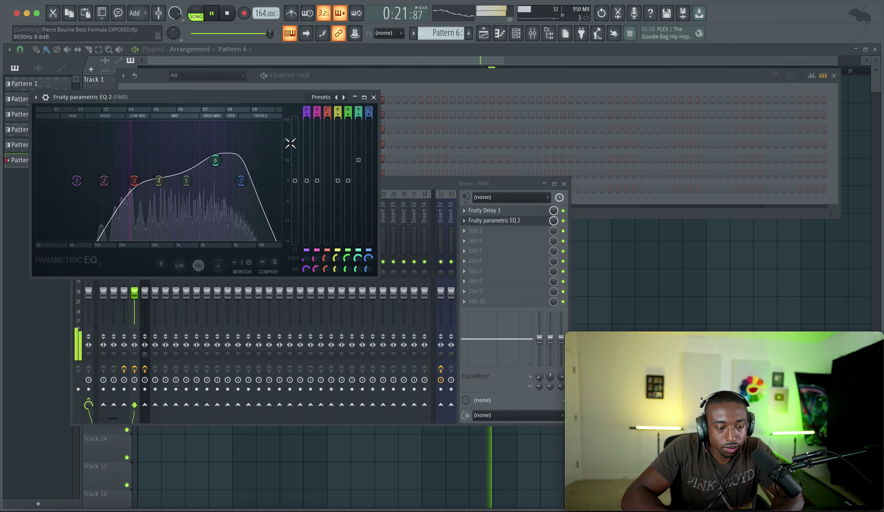
pyautogui.click(374, 97)
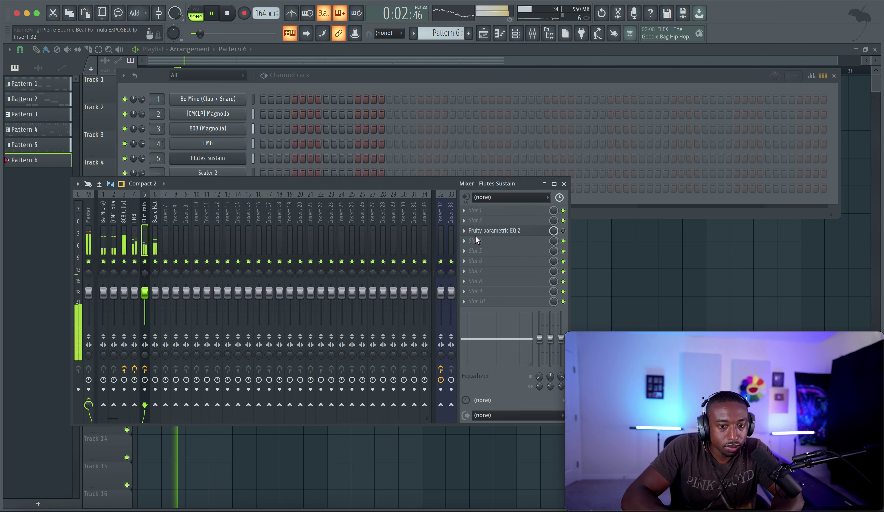
# Shorten the two E5 notes in bar 2 of the Flutes Sustain melody in Pattern 4 and play it back
pyautogui.click(619, 239)
pyautogui.press('space')
pyautogui.doubleClick(157, 180)
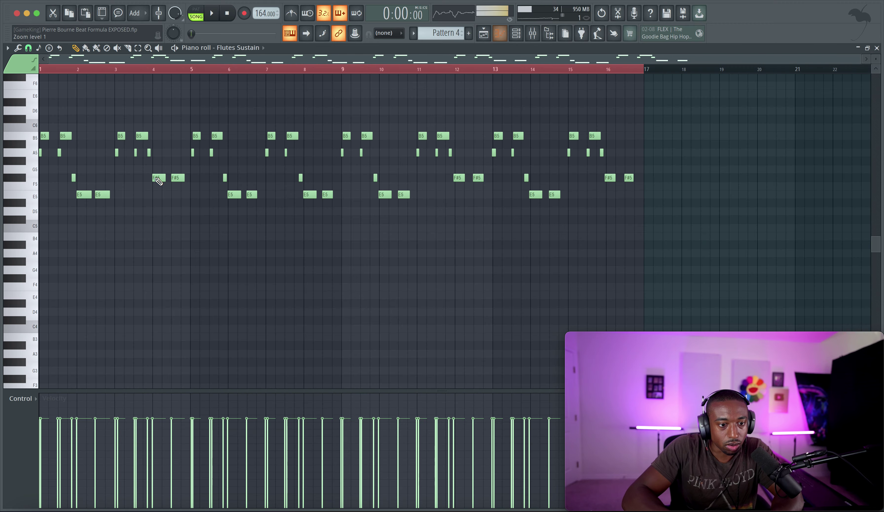
pyautogui.scroll(5, 78, 221)
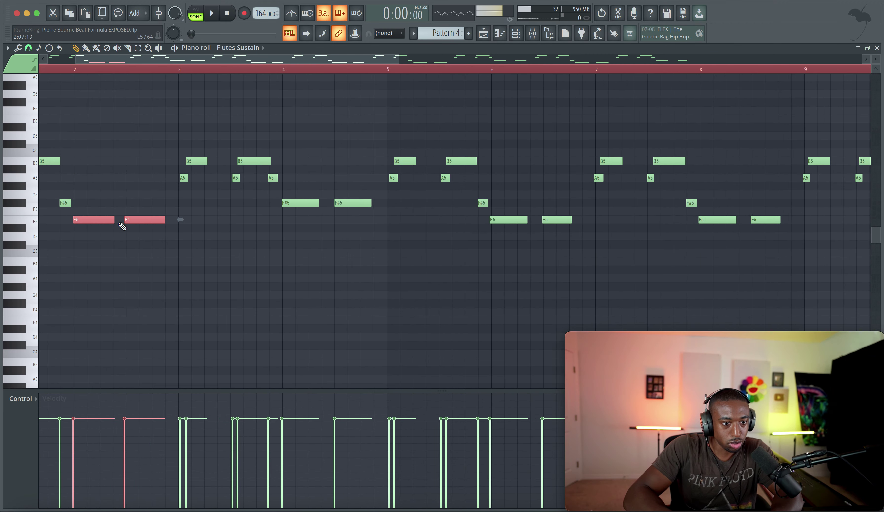
pyautogui.press('space')
pyautogui.scroll(-4, 106, 222)
pyautogui.scroll(1, 116, 225)
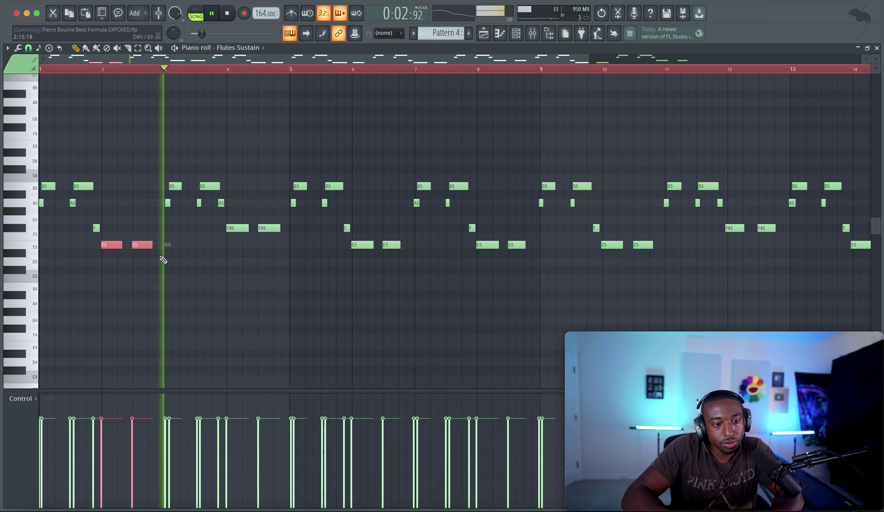
pyautogui.press('space')
pyautogui.press('space')
pyautogui.scroll(-3, 283, 282)
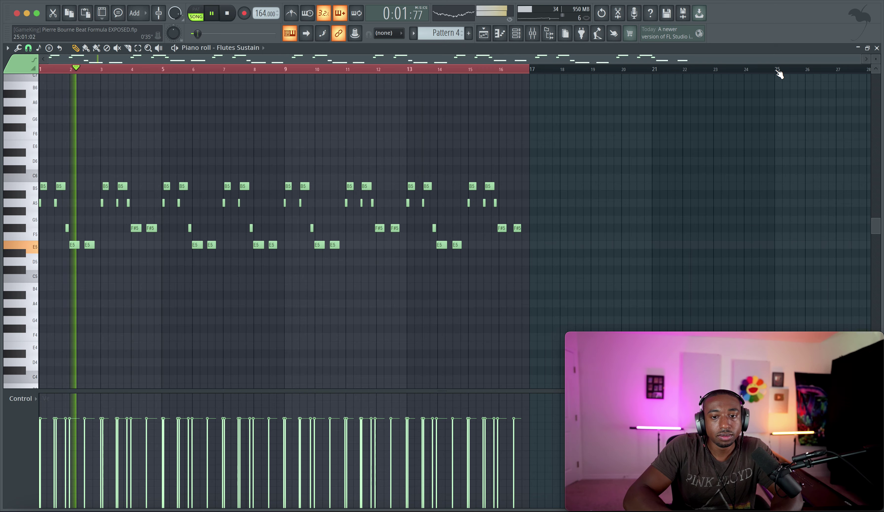
pyautogui.press('F5')
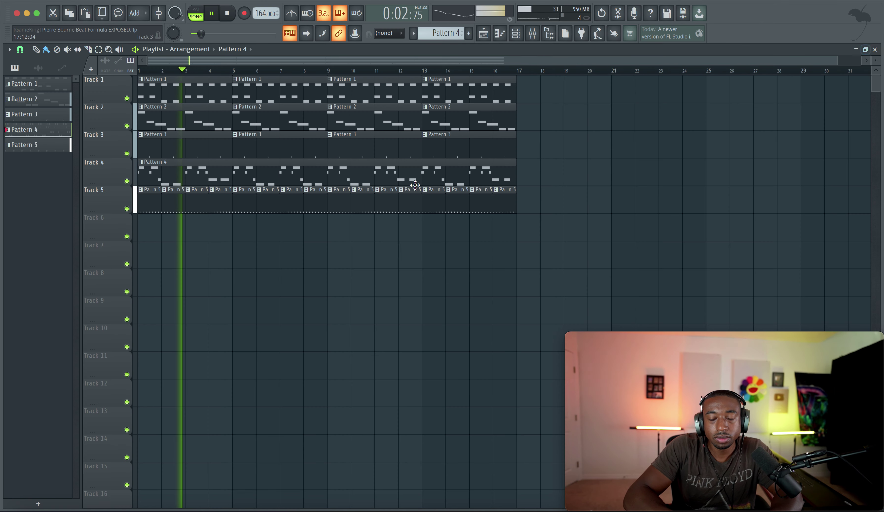
# Shorten the two F#5 flute notes in bar 4, the first E5 note in bar 6 and the E5 notes in bar 10
pyautogui.click(514, 36)
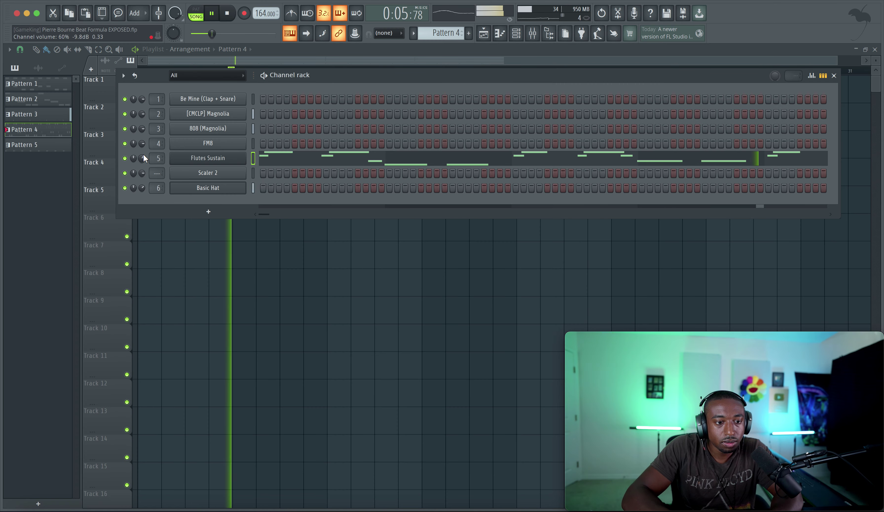
pyautogui.click(385, 159)
pyautogui.scroll(4, 197, 256)
pyautogui.press('space')
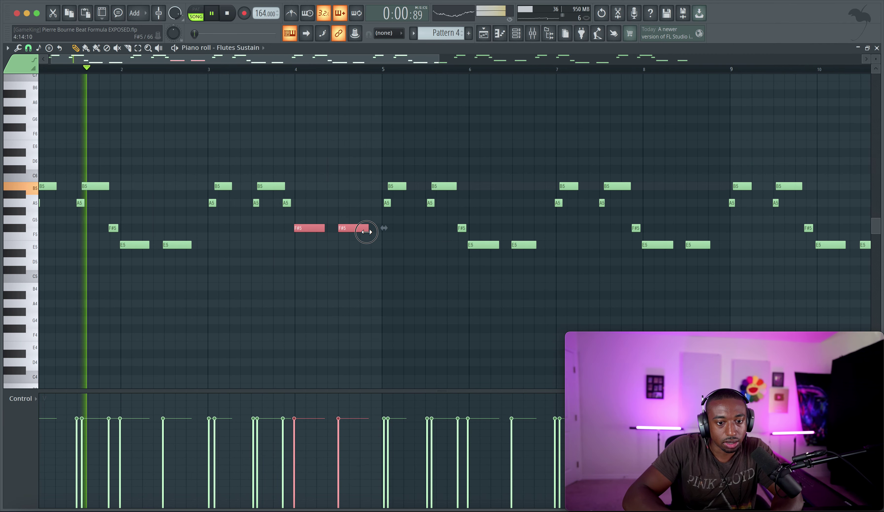
pyautogui.scroll(-1, 542, 263)
pyautogui.scroll(-3, 541, 263)
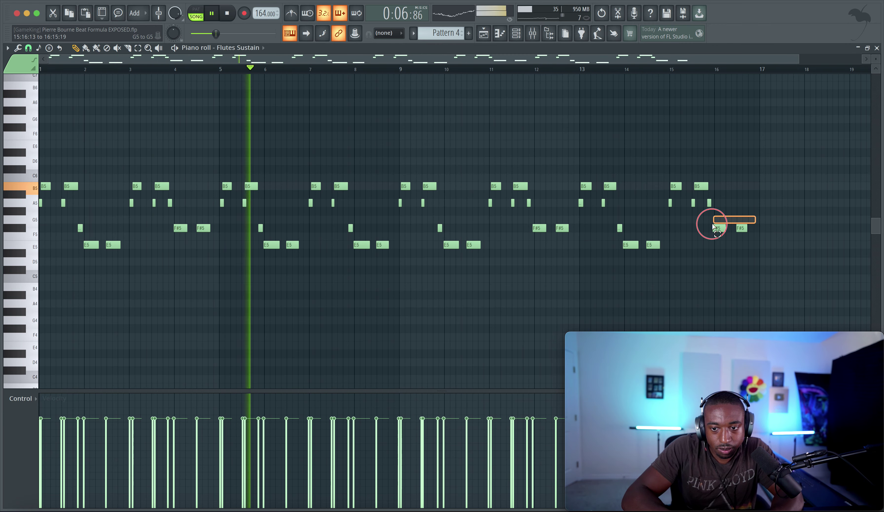
pyautogui.keyDown('super'); pyautogui.click(279, 247); pyautogui.keyUp('super')
pyautogui.moveTo(279, 246); pyautogui.dragTo(275, 246)
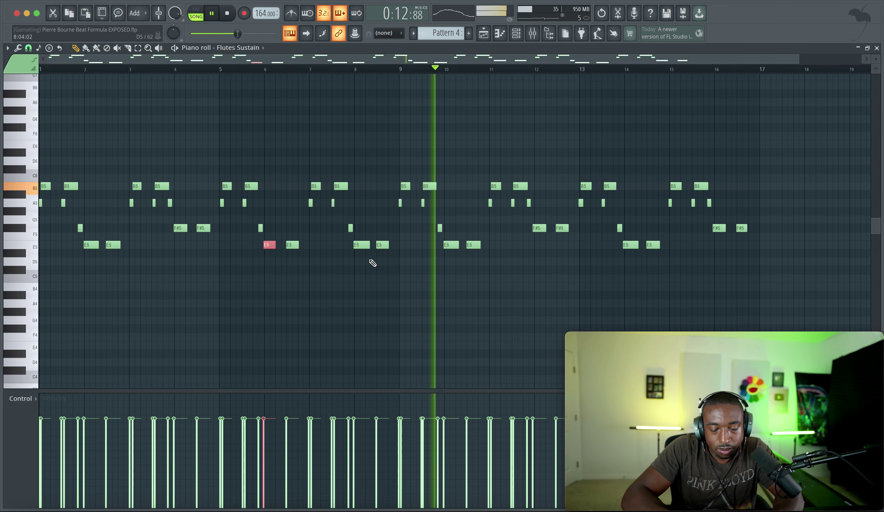
pyautogui.moveTo(494, 247)
pyautogui.mouseDown()
pyautogui.moveTo(445, 246)
pyautogui.moveTo(479, 246)
pyautogui.mouseUp()
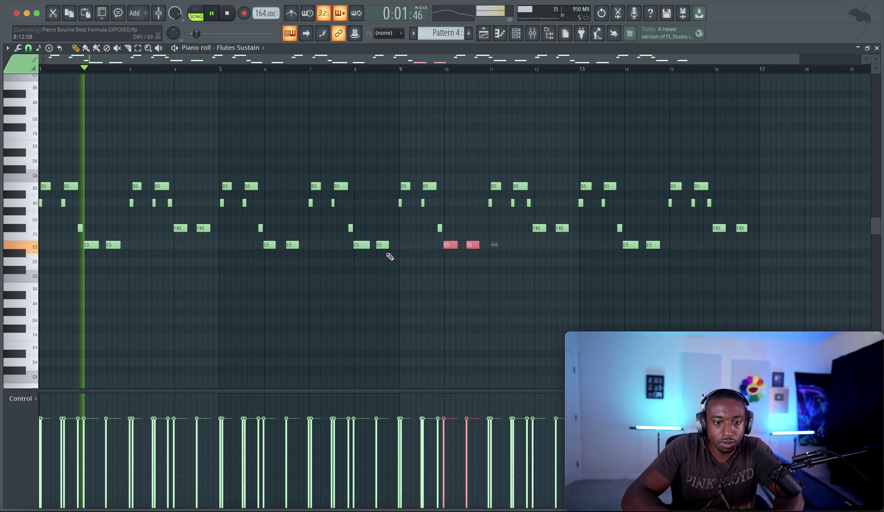
# Raise the two E5 flute notes in bar 8 to F#5 and the short pickup note before them to A5
pyautogui.moveTo(391, 256); pyautogui.dragTo(392, 220)
pyautogui.hotkey('shift', 'Up')
pyautogui.hotkey('shift', 'Up')
pyautogui.hotkey('shift', 'Up')
pyautogui.hotkey('shift', 'Down')
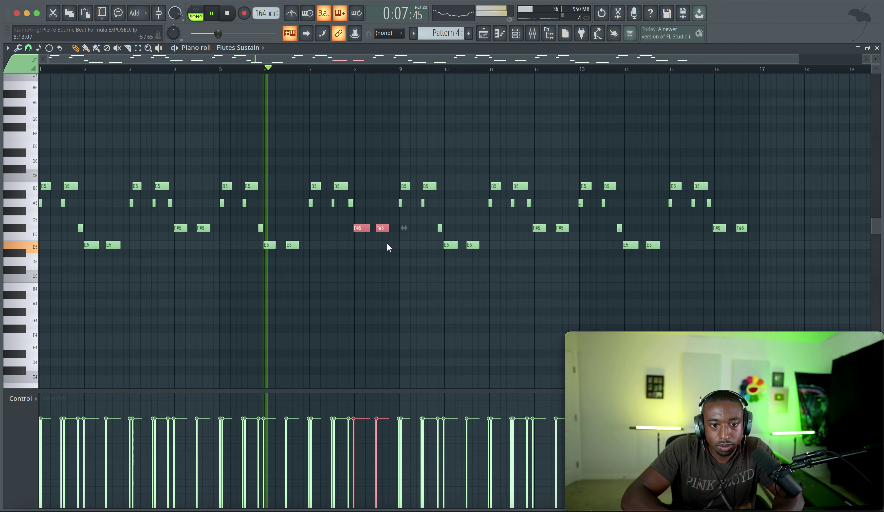
pyautogui.click(352, 204)
pyautogui.moveTo(352, 204); pyautogui.dragTo(366, 229)
pyautogui.rightClick(372, 204)
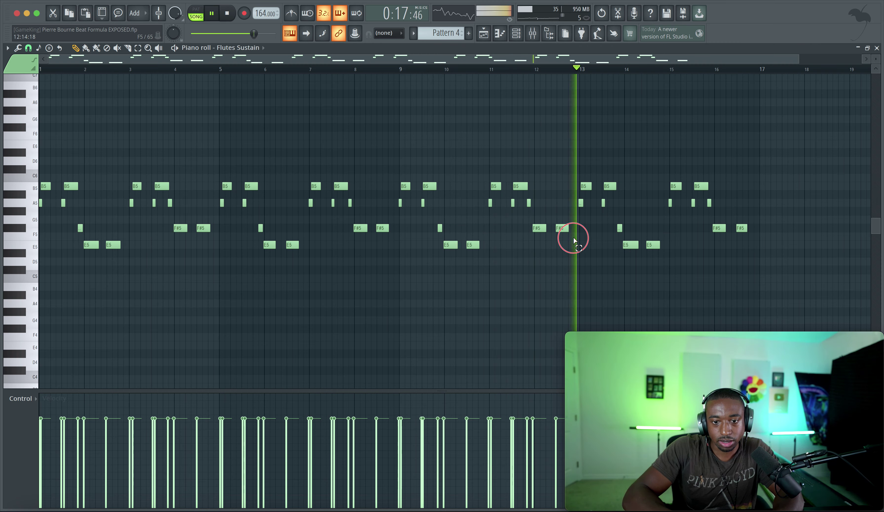
# Select the flute notes from bar 11 through bar 16 and nudge them slightly later towards the beat
pyautogui.moveTo(574, 241); pyautogui.dragTo(491, 181)
pyautogui.moveTo(615, 217); pyautogui.dragTo(579, 171)
pyautogui.scroll(5, 579, 170)
pyautogui.scroll(-5, 604, 176)
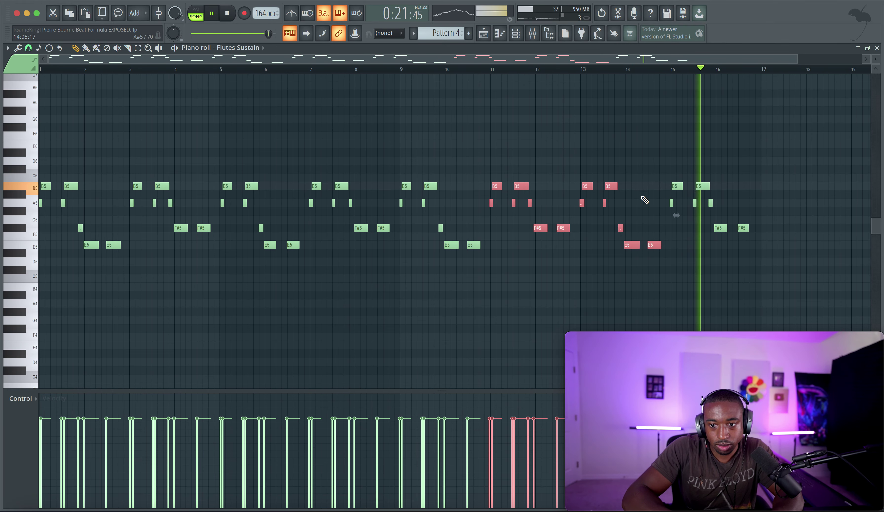
pyautogui.moveTo(757, 249); pyautogui.dragTo(686, 201)
pyautogui.scroll(4, 659, 175)
pyautogui.scroll(1, 680, 176)
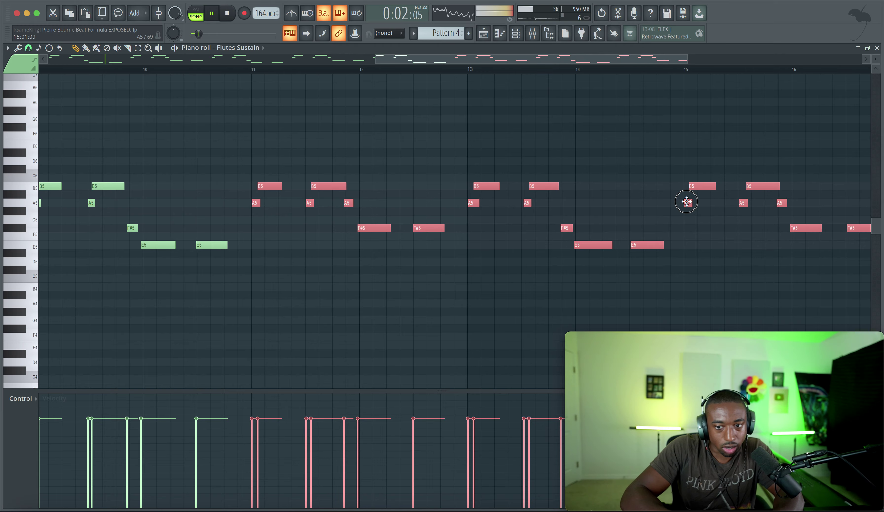
pyautogui.scroll(-8, 687, 198)
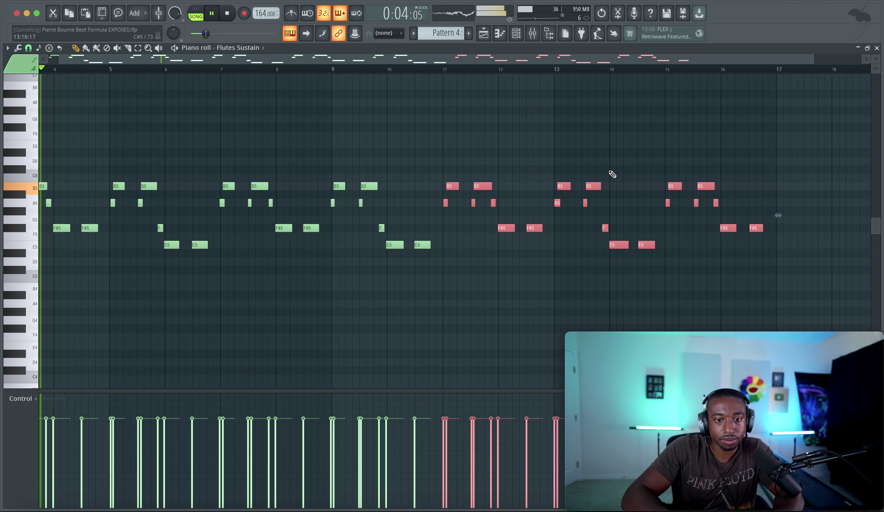
pyautogui.click(484, 33)
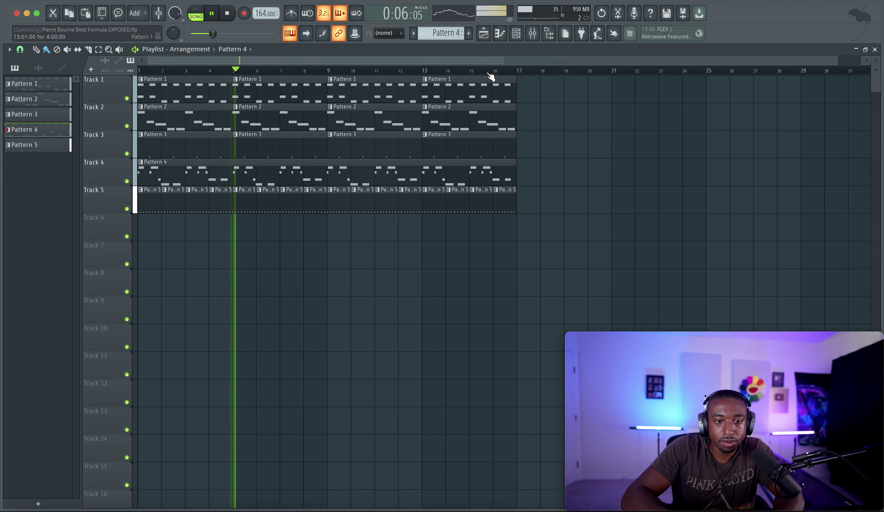
# Insert Rosetta Compressor in the first effect slot of the Master track with Auto on
pyautogui.press('F9')
pyautogui.click(126, 229)
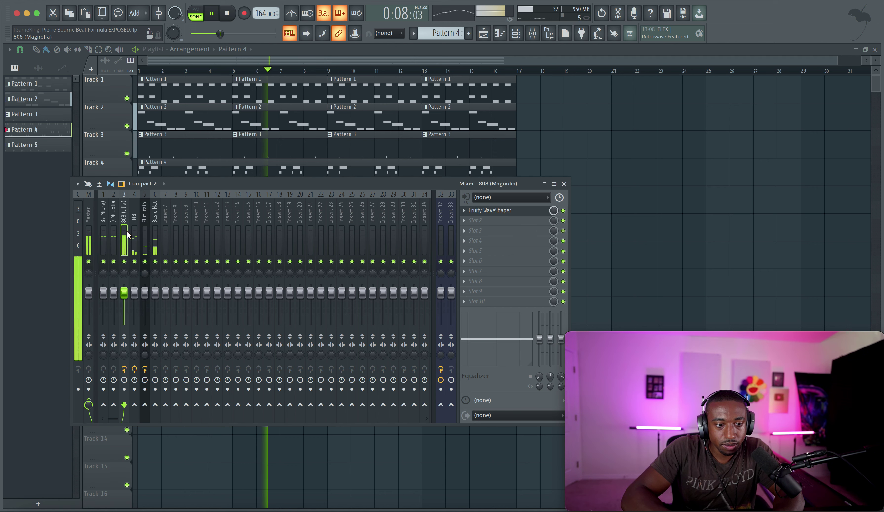
pyautogui.click(88, 232)
pyautogui.press('space')
pyautogui.click(486, 210)
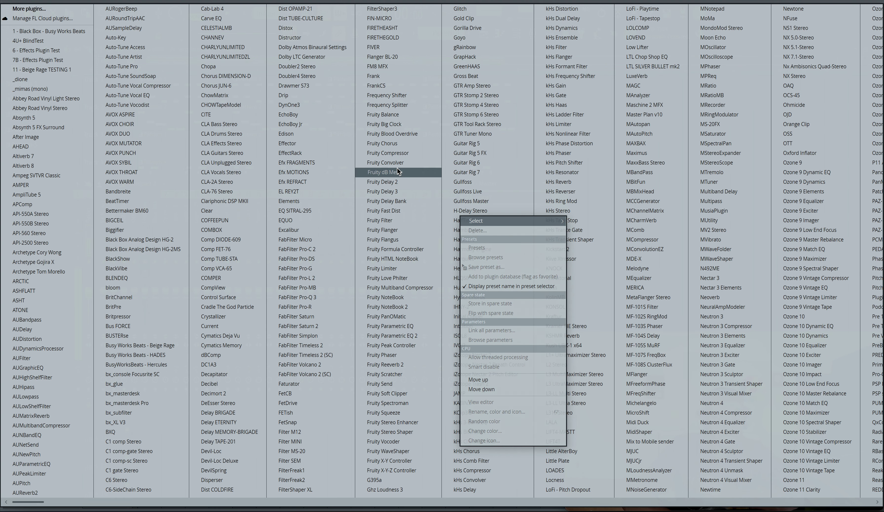
pyautogui.scroll(-5, 397, 167)
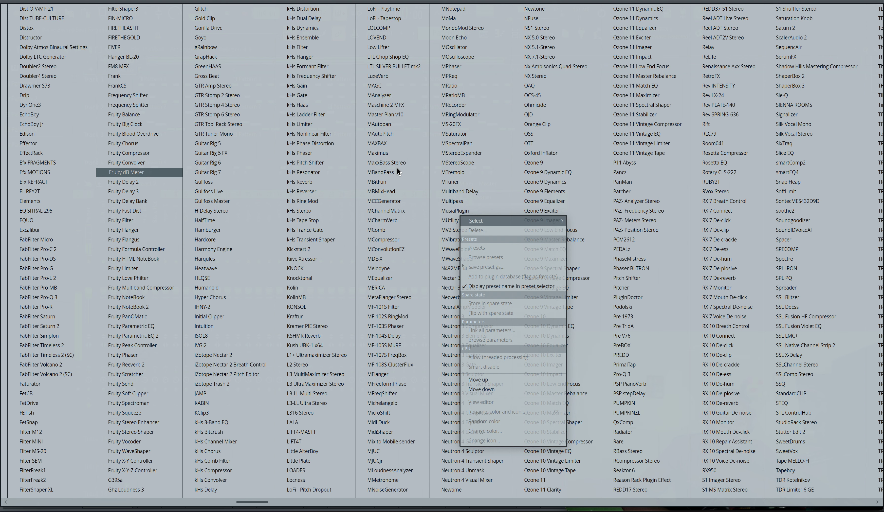
pyautogui.scroll(-4, 397, 167)
pyautogui.scroll(-2, 397, 167)
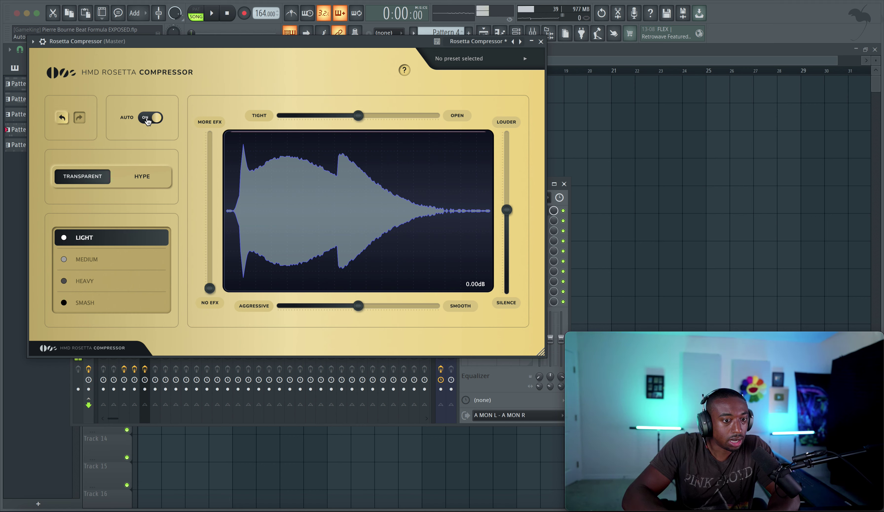
# Set the master compressor's attack fully Tight and its EFX amount slightly above the midpoint while the beat plays
pyautogui.moveTo(210, 276); pyautogui.dragTo(211, 202)
pyautogui.press('space')
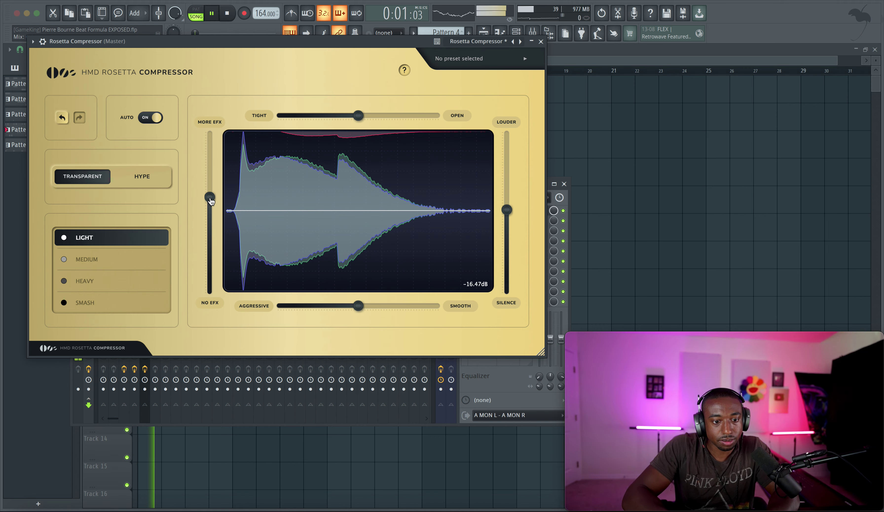
pyautogui.press('space')
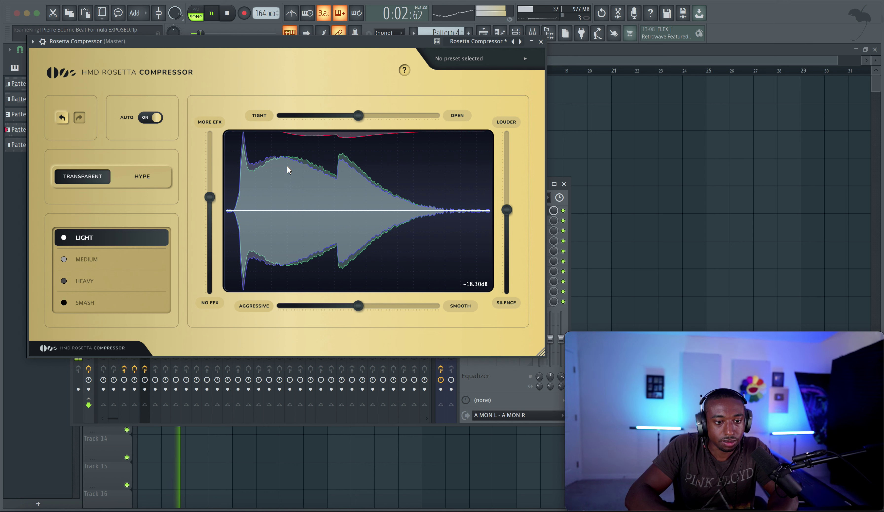
pyautogui.moveTo(214, 174); pyautogui.dragTo(217, 142)
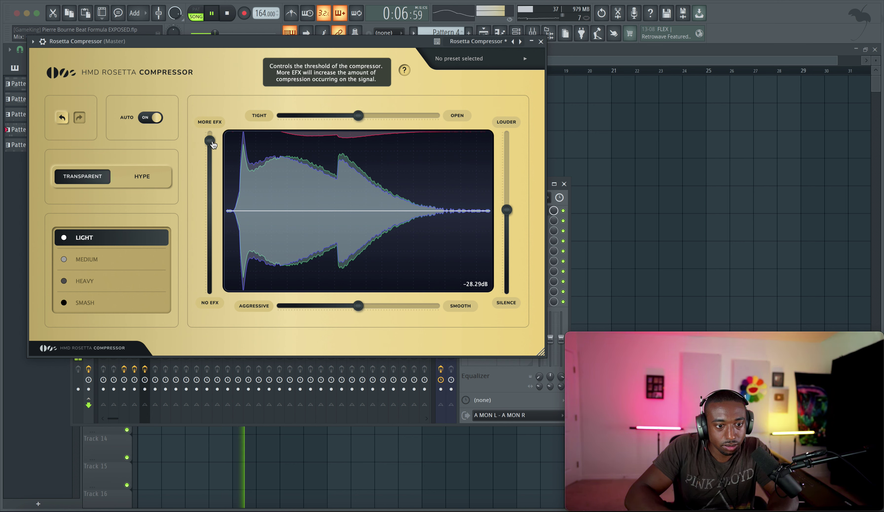
pyautogui.moveTo(359, 115); pyautogui.dragTo(310, 116)
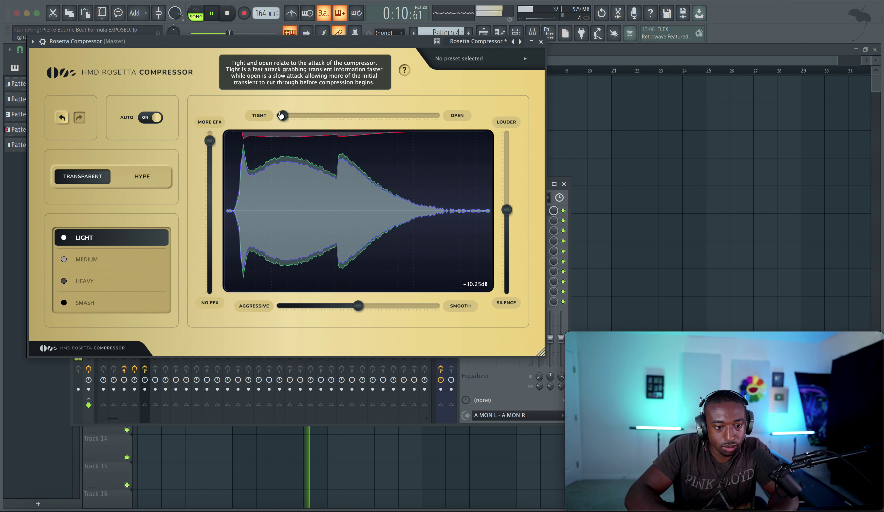
pyautogui.moveTo(210, 141); pyautogui.dragTo(209, 195)
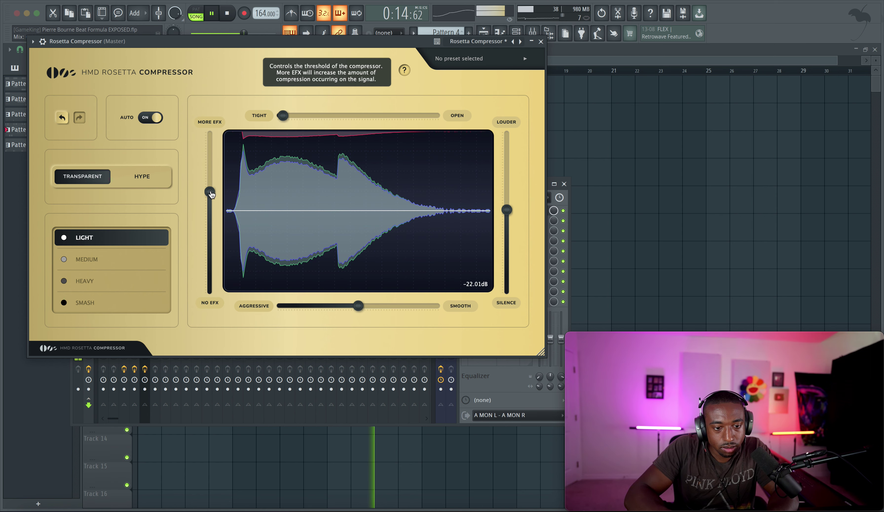
pyautogui.click(541, 41)
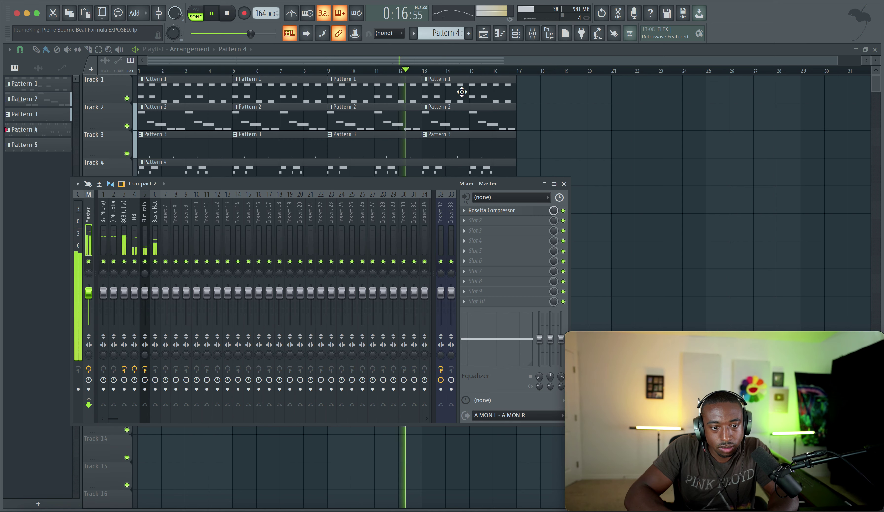
pyautogui.press('F9')
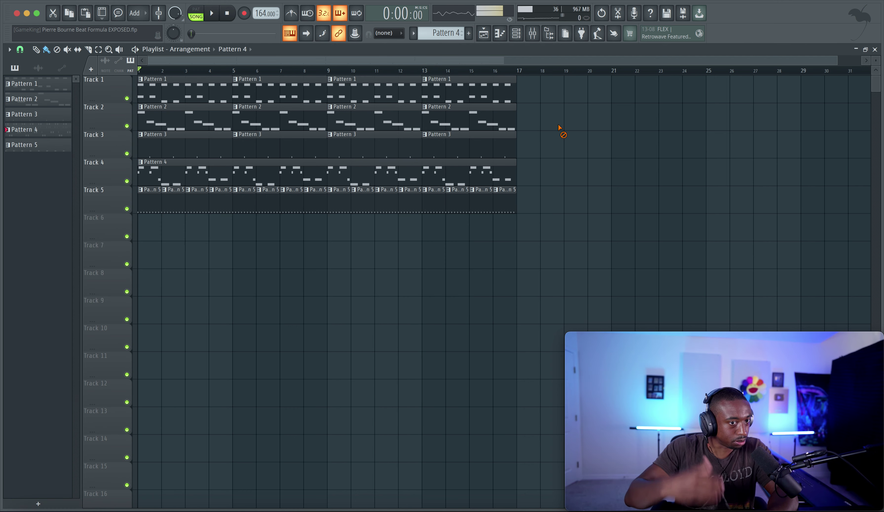
# Play the arrangement and review Pattern 5's Basic Hat steps
pyautogui.click(517, 33)
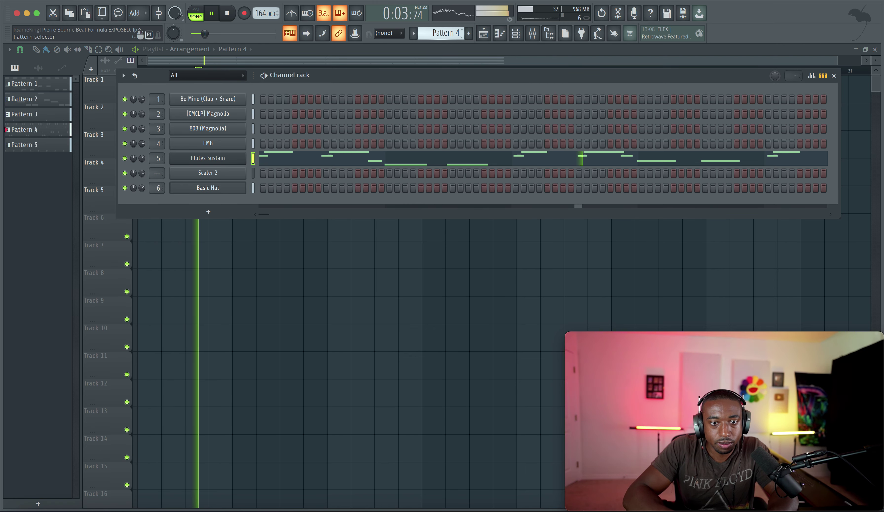
pyautogui.moveTo(450, 33); pyautogui.dragTo(449, 28)
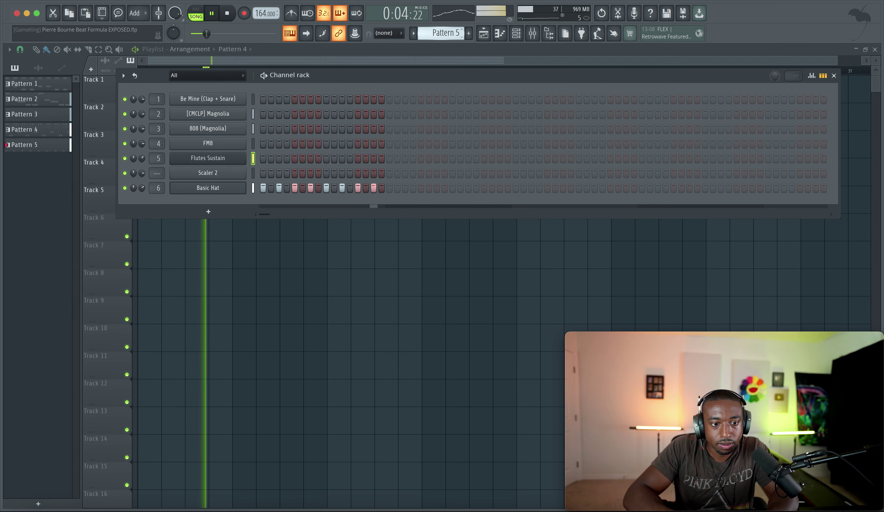
pyautogui.rightClick(242, 241)
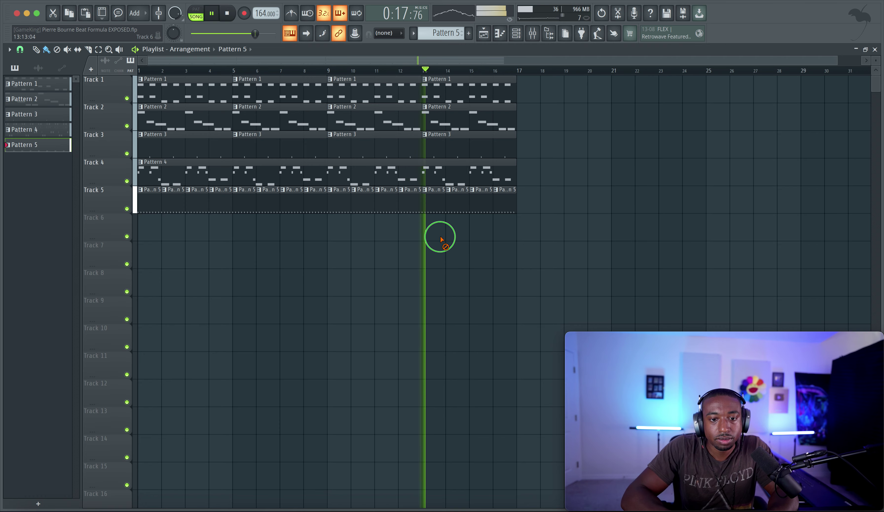
# Stop playback and select bars 17 through 32 as the time range in the playlist
pyautogui.scroll(-1, 439, 211)
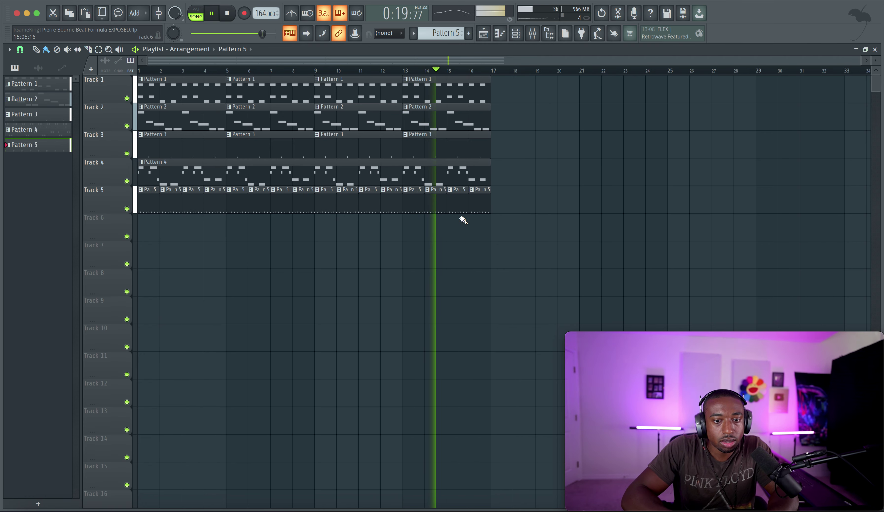
pyautogui.scroll(-1, 463, 219)
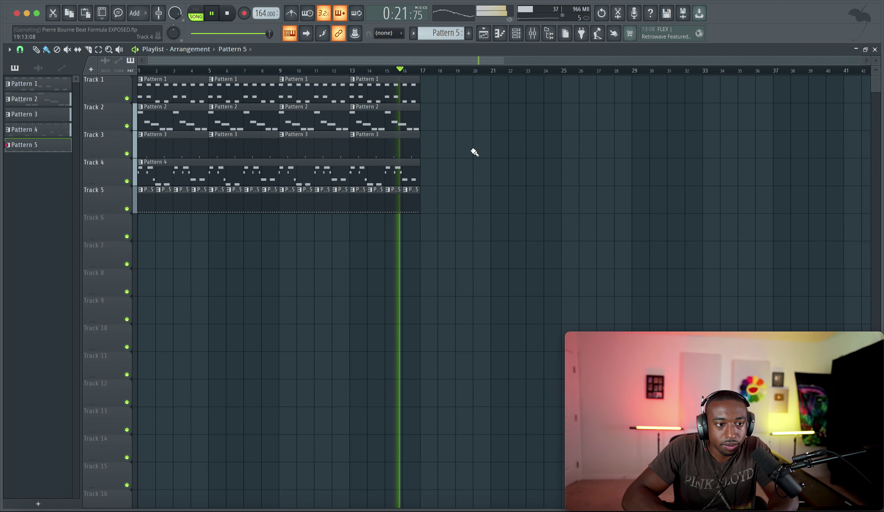
pyautogui.press('space')
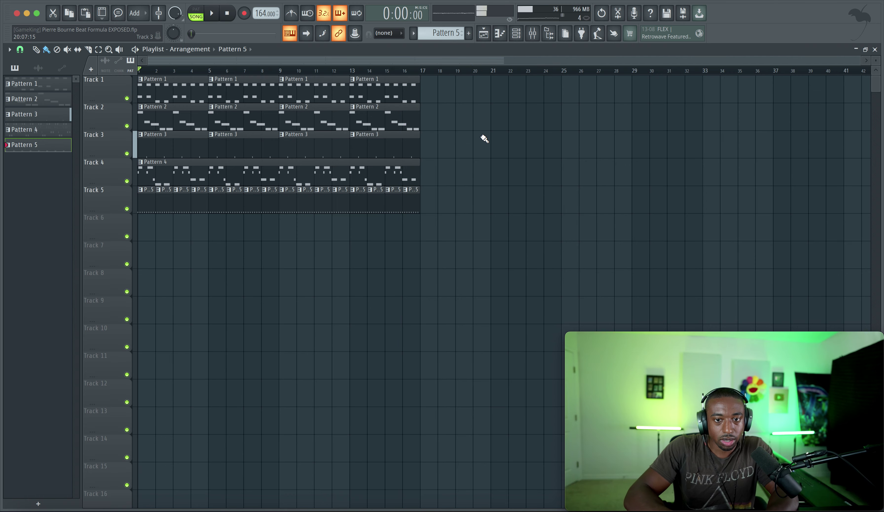
pyautogui.hscroll(2, 483, 137)
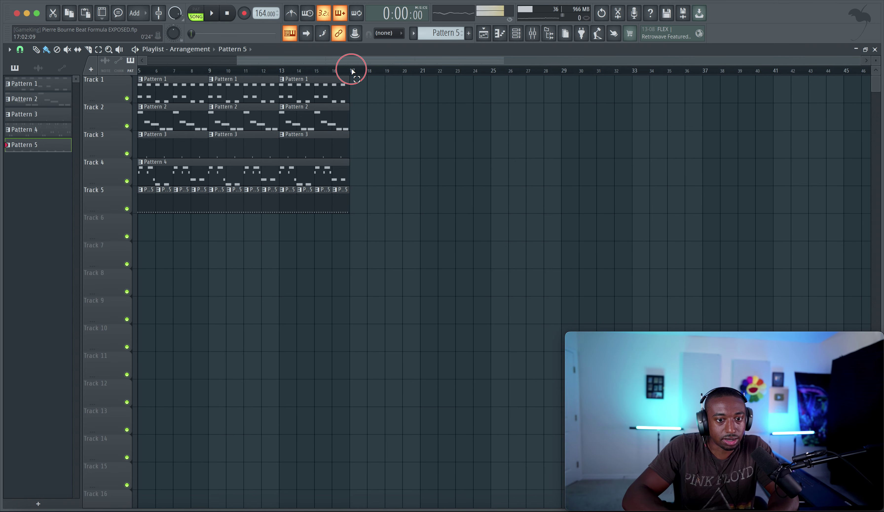
pyautogui.moveTo(564, 73); pyautogui.dragTo(633, 69)
# Create Pattern 6 and enable steps 9, 25, 41 and 57 on the [CMCLP] Magnolia channel
pyautogui.click(519, 39)
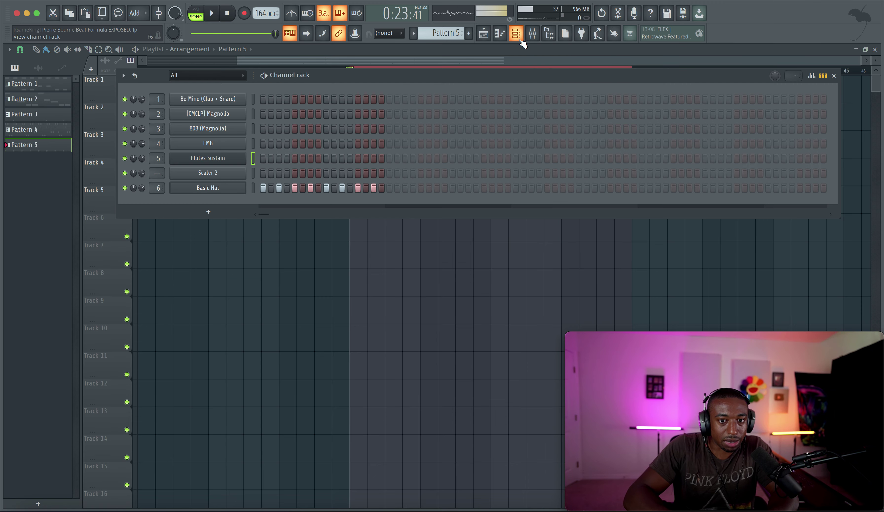
pyautogui.click(442, 33)
pyautogui.click(490, 37)
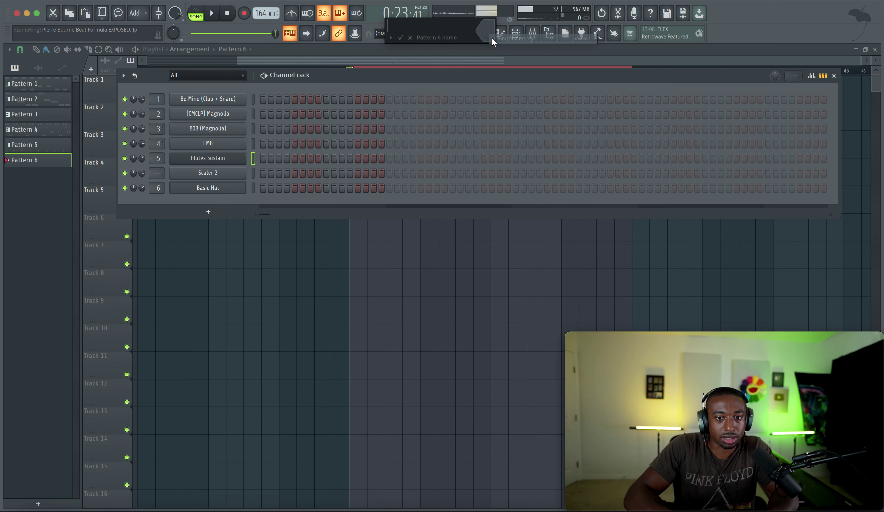
pyautogui.press('Return')
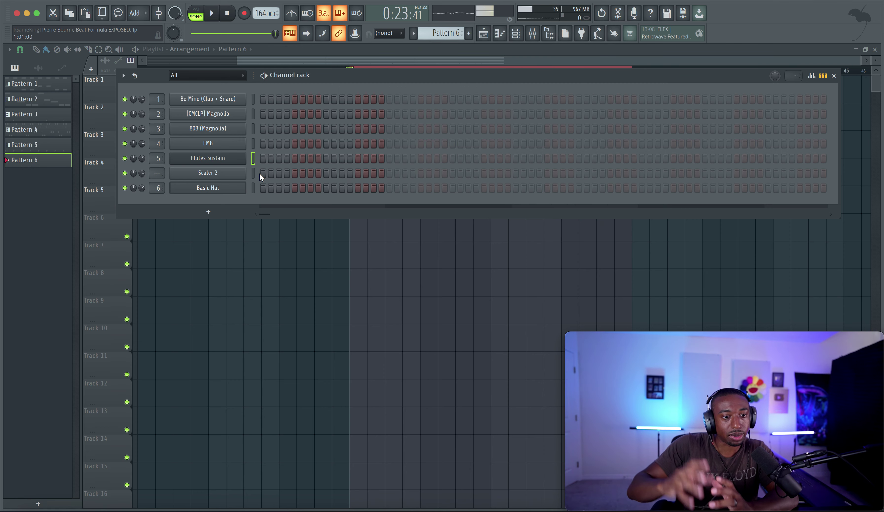
pyautogui.click(252, 117)
pyautogui.click(325, 114)
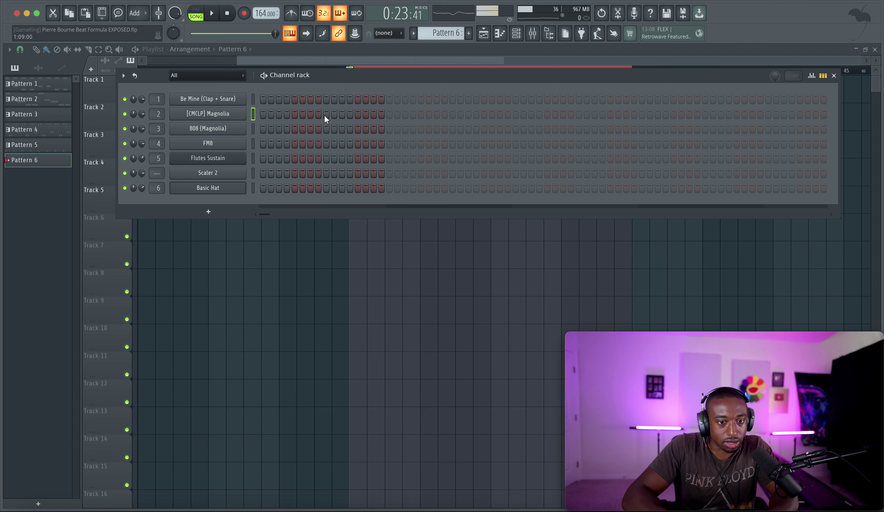
pyautogui.click(453, 114)
pyautogui.click(579, 114)
pyautogui.click(705, 114)
# Duplicate the Pattern 3 clips on Track 3 and the Pattern 5 clips on Track 5 across bars 17 through 32
pyautogui.press('F6')
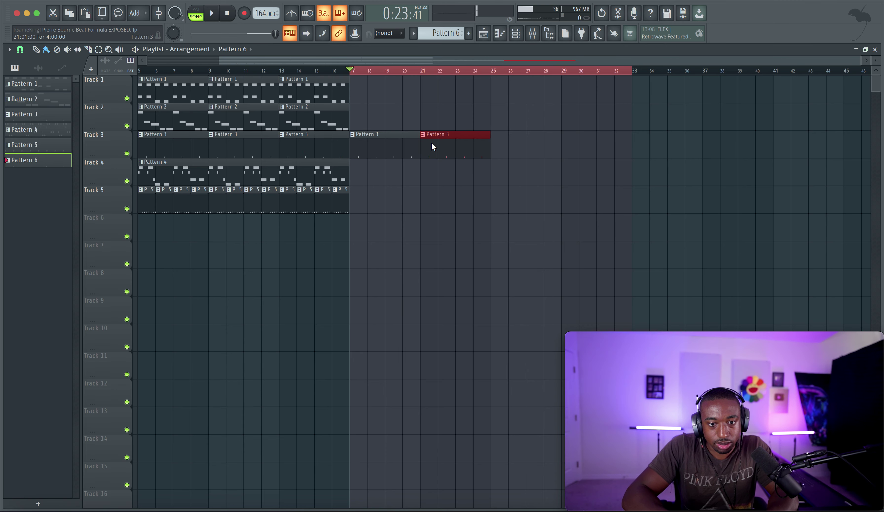
pyautogui.hotkey('ctrl', 'b')
pyautogui.moveTo(365, 195); pyautogui.dragTo(292, 196)
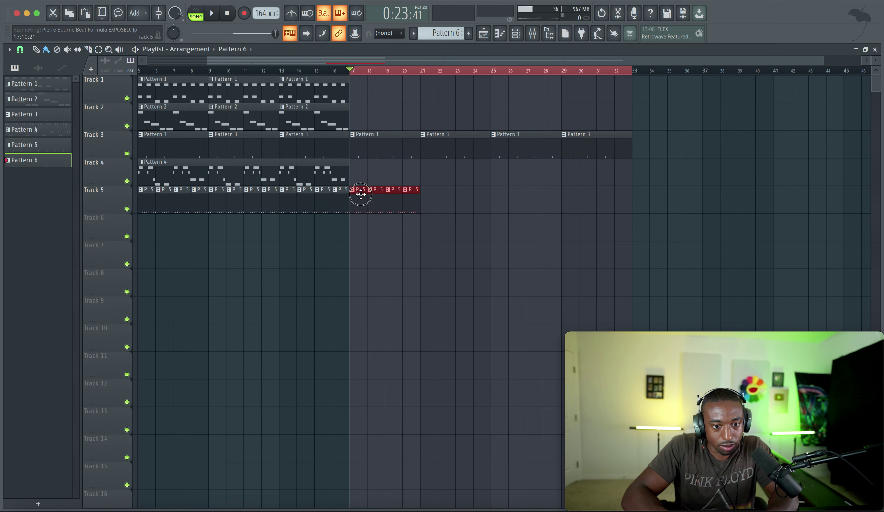
pyautogui.moveTo(390, 197); pyautogui.dragTo(352, 195)
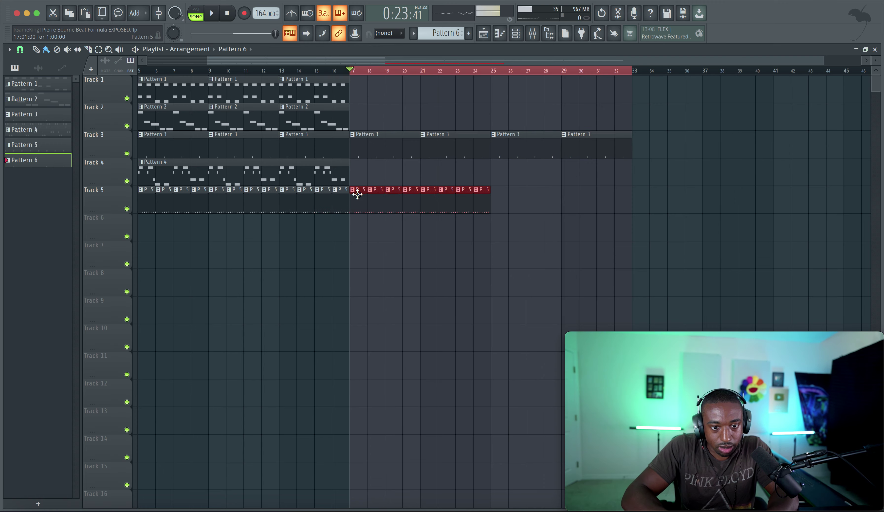
pyautogui.hotkey('ctrl', 'b')
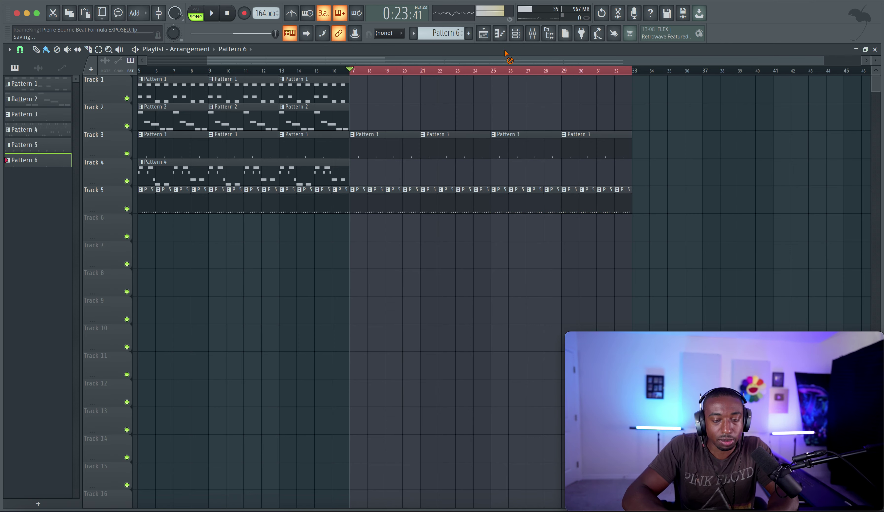
# Add a Morphine instrument channel and load its Keyboards preset KBD Crystal EP FG
pyautogui.press('F6')
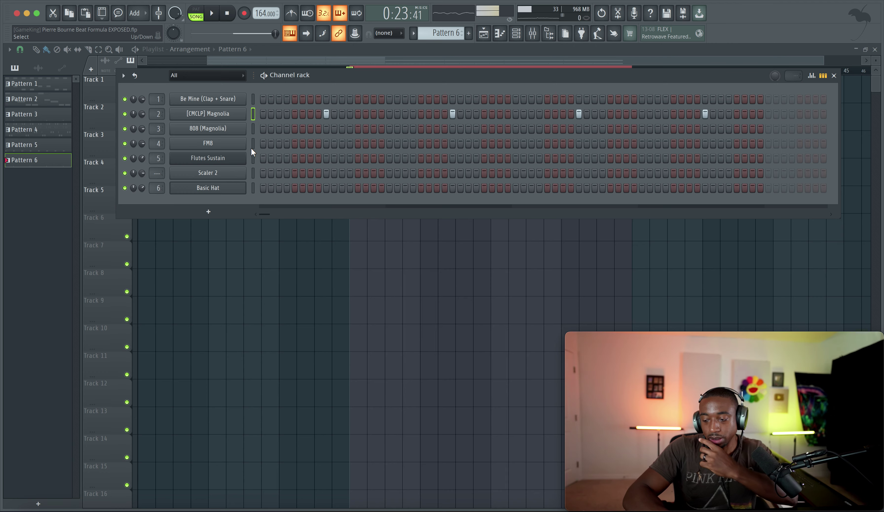
pyautogui.click(209, 212)
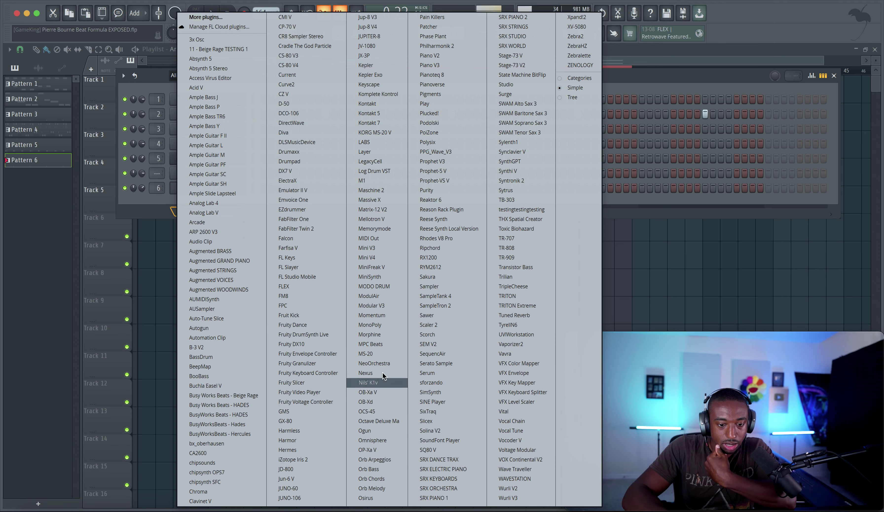
pyautogui.click(384, 335)
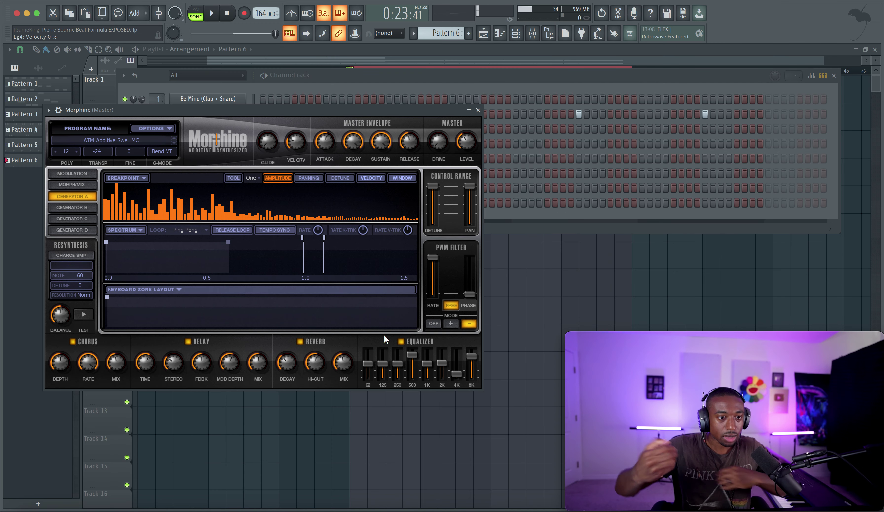
pyautogui.click(118, 140)
pyautogui.click(193, 210)
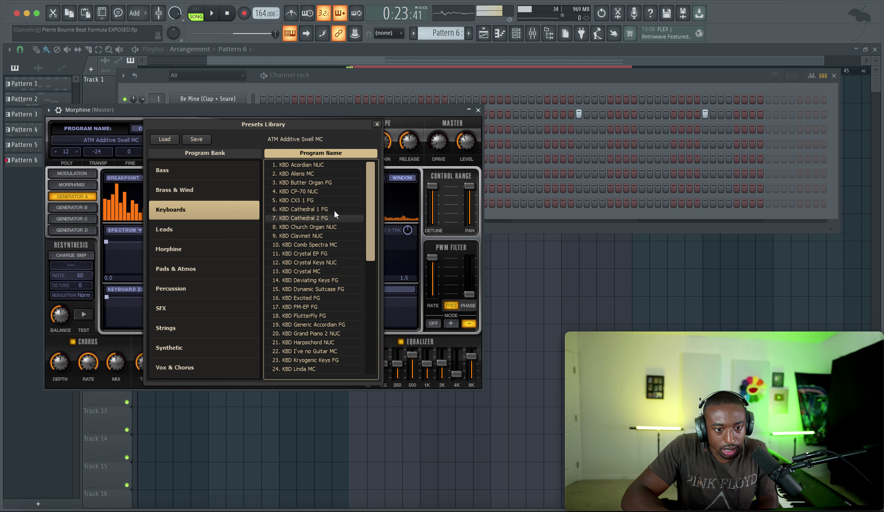
pyautogui.doubleClick(331, 253)
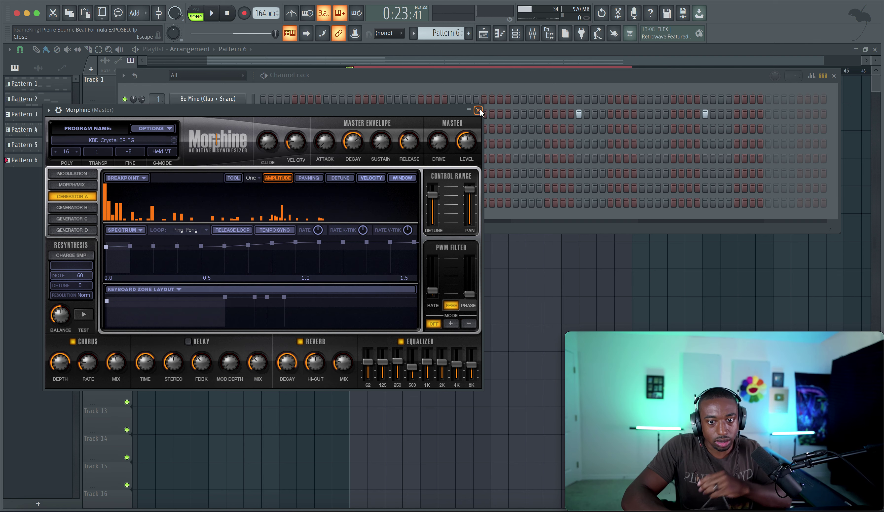
pyautogui.click(478, 110)
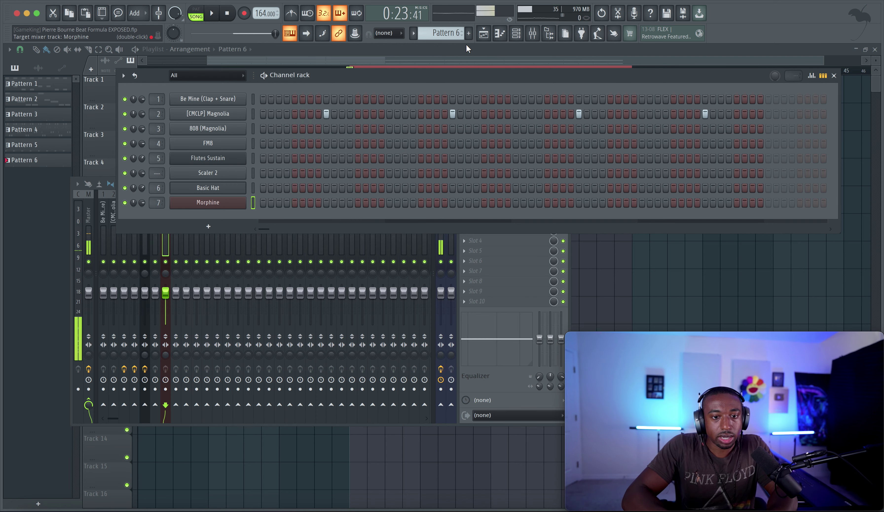
# Create Pattern 7 and place its clip at bar 17 on Track 1
pyautogui.moveTo(450, 33); pyautogui.dragTo(446, 38)
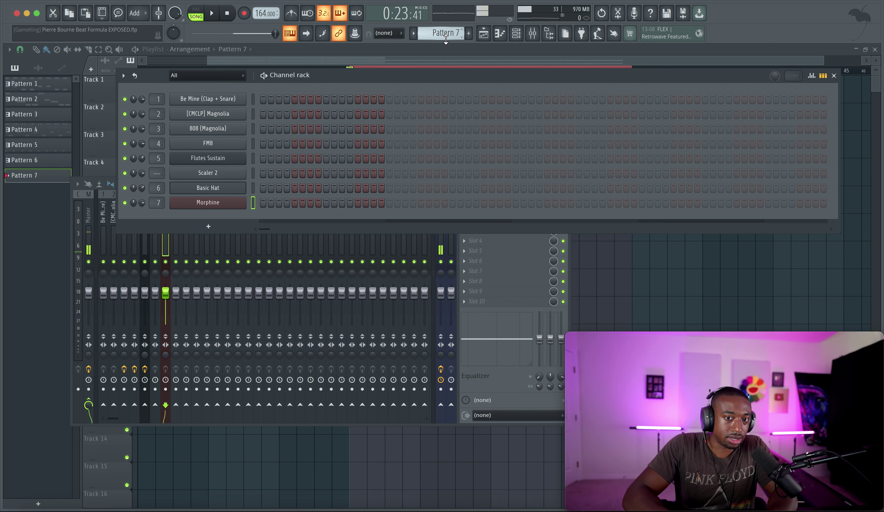
pyautogui.click(617, 265)
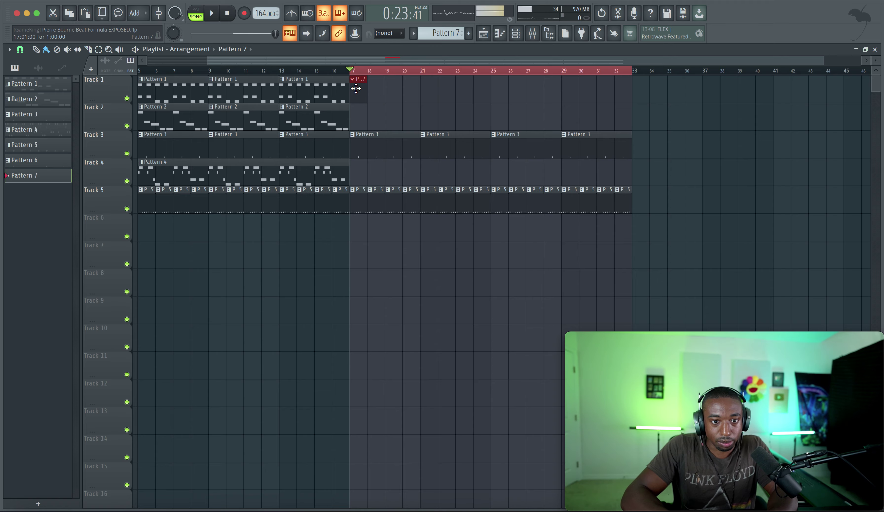
pyautogui.doubleClick(372, 96)
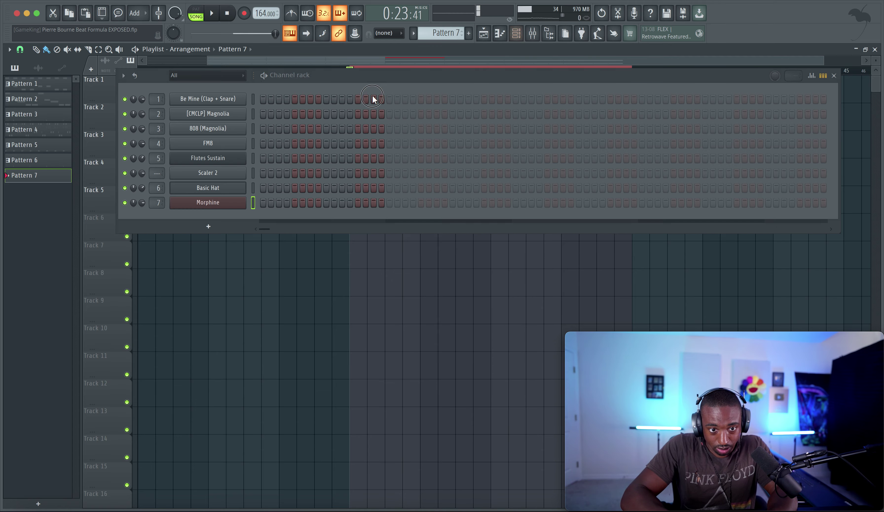
# Open Morphine's piano roll for Pattern 7 with snapping set to 1/2 beat
pyautogui.rightClick(245, 202)
pyautogui.click(274, 203)
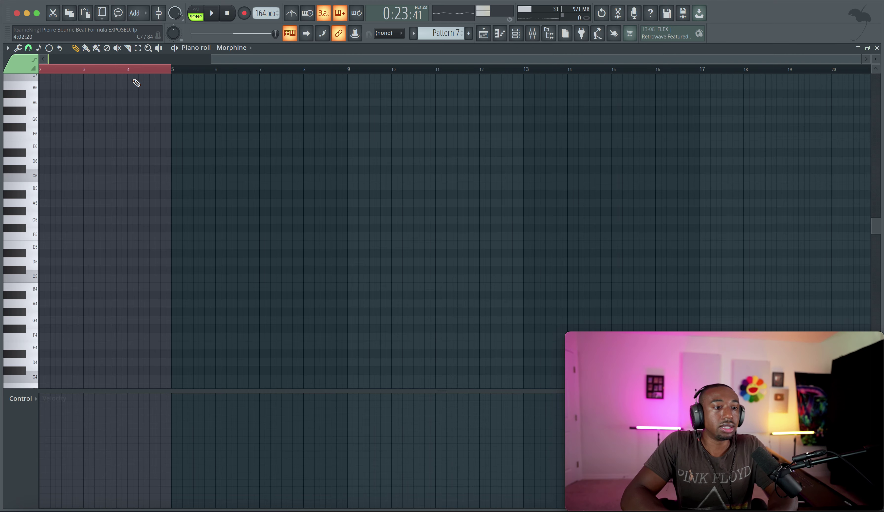
pyautogui.click(28, 48)
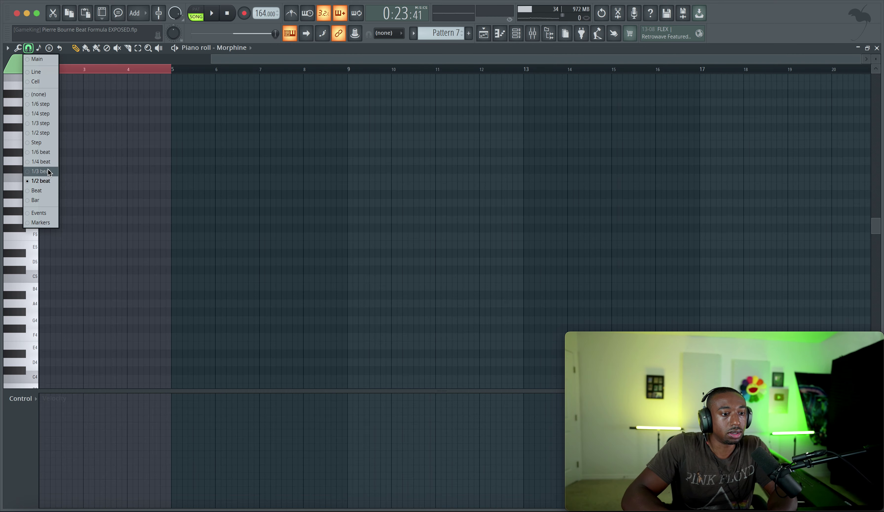
pyautogui.click(49, 179)
pyautogui.scroll(5, 85, 181)
pyautogui.hscroll(-5, 83, 169)
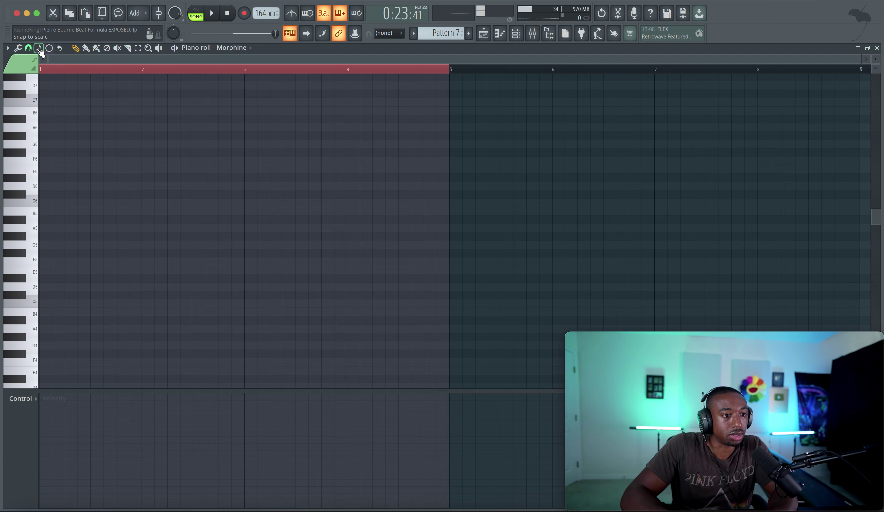
# Stamp a Major 7th chord on F5 at the start of bar 1
pyautogui.click(50, 48)
pyautogui.click(66, 127)
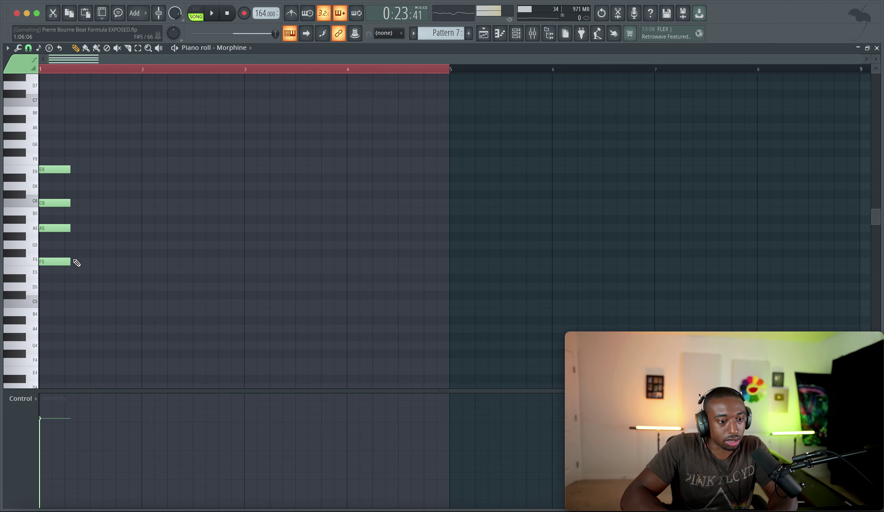
pyautogui.press('space')
# Lengthen the F major 7th chord to slightly over half a bar and transpose it down one octave, auditioning it in playback
pyautogui.moveTo(86, 281); pyautogui.dragTo(51, 122)
pyautogui.press('space')
pyautogui.press('space')
pyautogui.moveTo(70, 169); pyautogui.dragTo(135, 168)
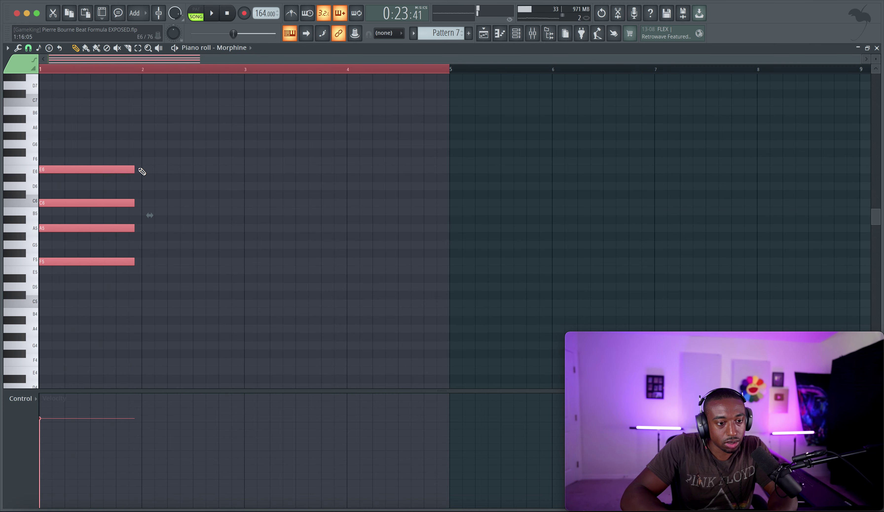
pyautogui.click(140, 170)
pyautogui.hotkey('ctrl', 'a')
pyautogui.press('space')
pyautogui.moveTo(134, 262); pyautogui.dragTo(94, 262)
pyautogui.hotkey('ctrl', 'Down')
pyautogui.scroll(-4, 109, 260)
pyautogui.press('space')
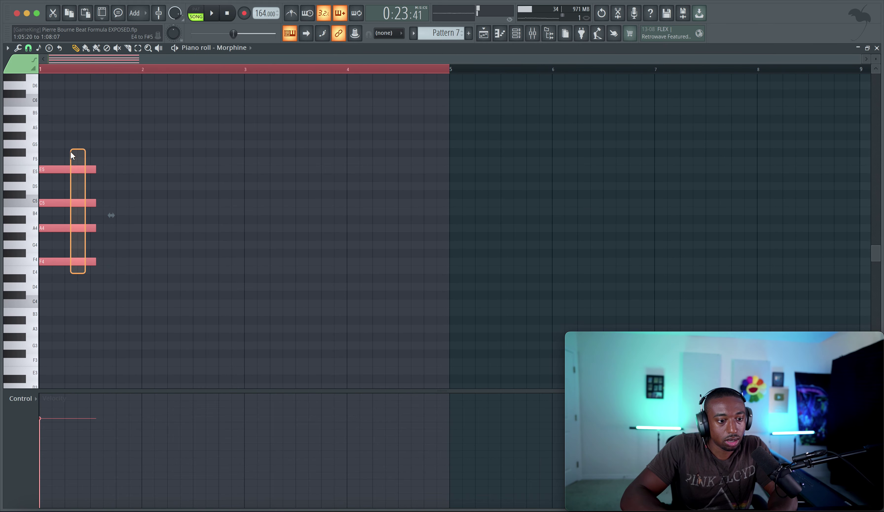
# Stamp a Minor 7th chord on G4 at beat 4 of bar 1 and play it back
pyautogui.click(49, 48)
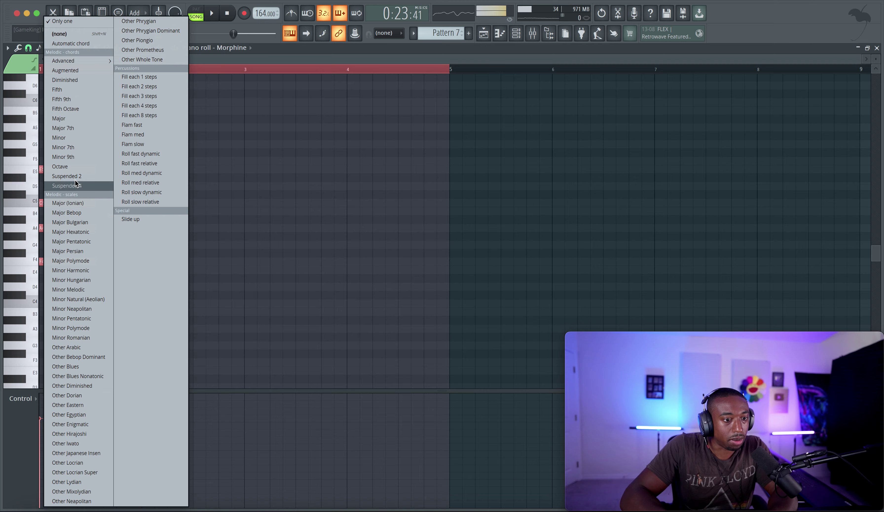
pyautogui.click(75, 148)
pyautogui.click(116, 243)
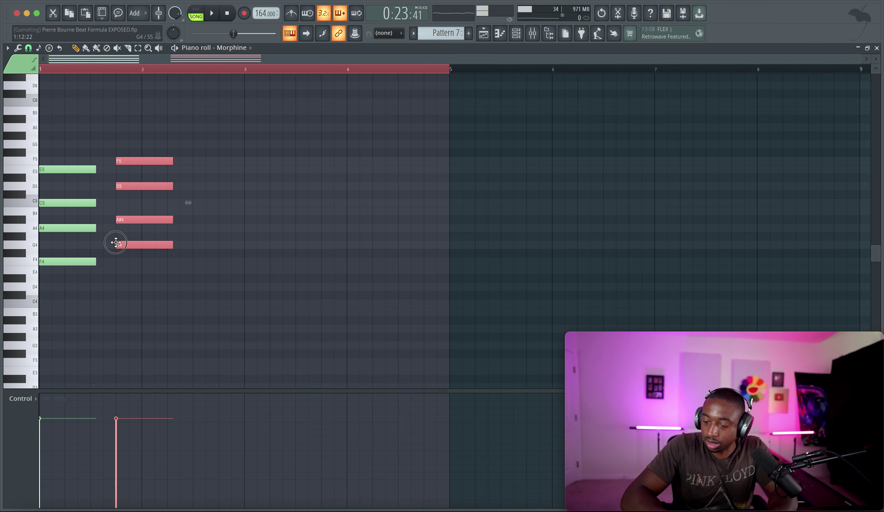
pyautogui.press('space')
# Try the G minor 7th chord at the start of bar 2 and audition both chords
pyautogui.moveTo(116, 243); pyautogui.dragTo(142, 241)
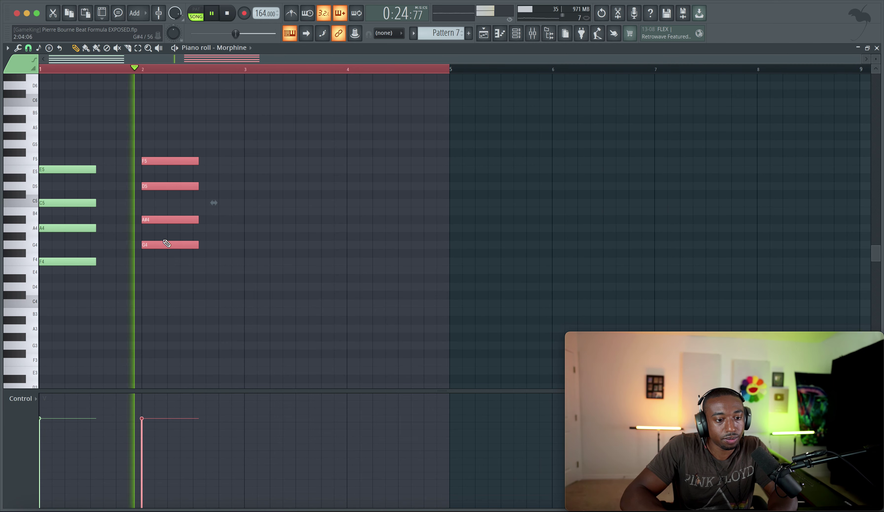
pyautogui.press('space')
pyautogui.moveTo(154, 281); pyautogui.dragTo(75, 134)
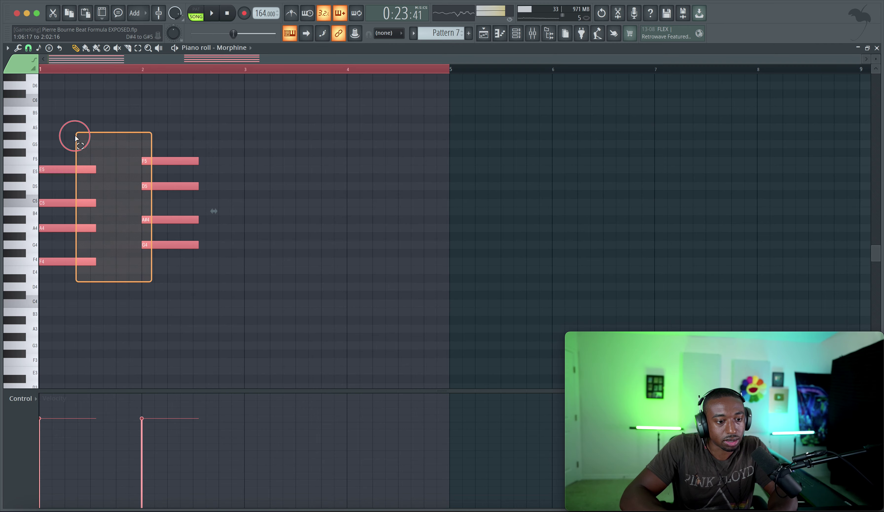
pyautogui.keyDown('ctrl'); pyautogui.click(135, 180); pyautogui.keyUp('ctrl')
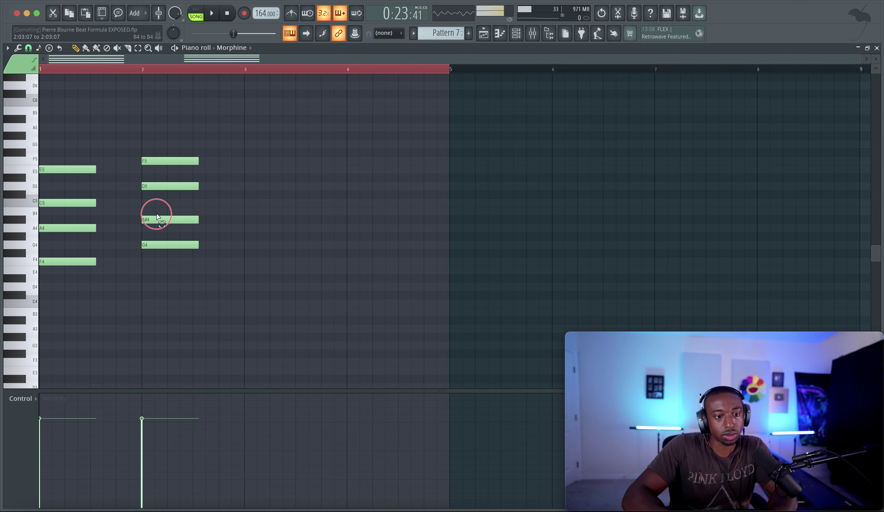
pyautogui.keyDown('ctrl'); pyautogui.click(165, 217); pyautogui.keyUp('ctrl')
pyautogui.press('space')
pyautogui.press('space')
pyautogui.keyDown('ctrl'); pyautogui.click(167, 203); pyautogui.keyUp('ctrl')
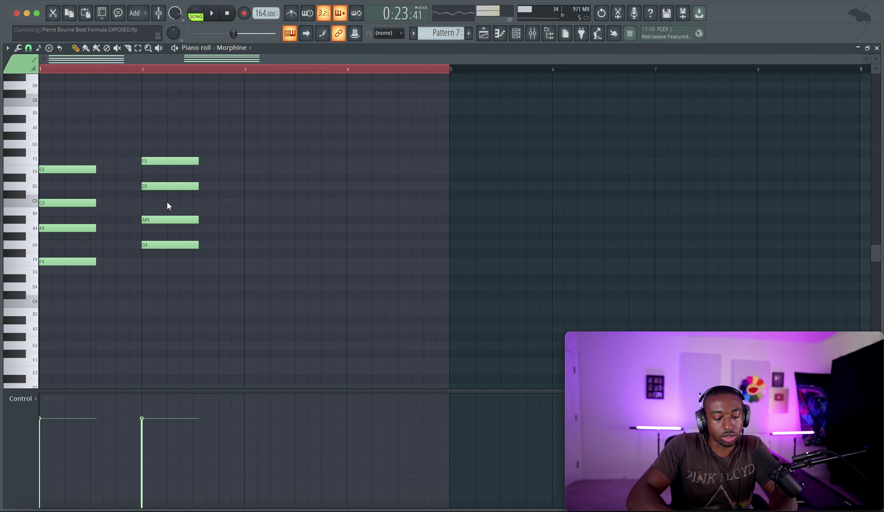
pyautogui.press('space')
# Select the G minor 7th chord, move it one beat earlier to beat 4 of bar 1, and play it back
pyautogui.moveTo(207, 256); pyautogui.dragTo(145, 155)
pyautogui.press('space')
pyautogui.press('space')
pyautogui.press('space')
pyautogui.rightClick(152, 154)
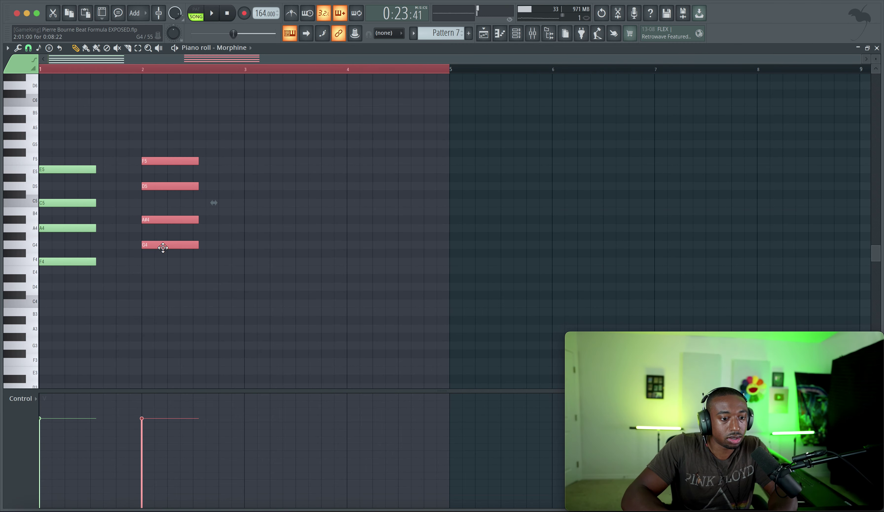
pyautogui.moveTo(163, 248); pyautogui.dragTo(138, 248)
pyautogui.press('space')
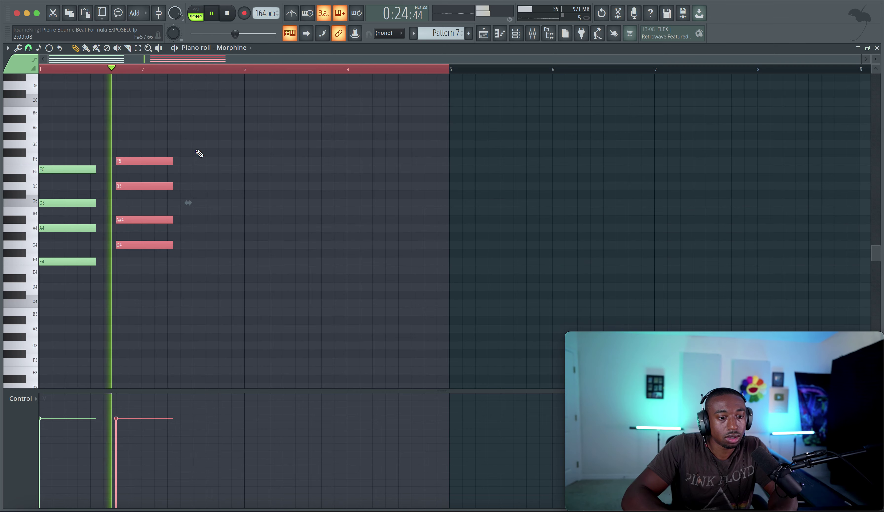
# Lengthen the G minor 7th chord to slightly over one bar and play both chords back
pyautogui.moveTo(174, 245); pyautogui.dragTo(226, 247)
pyautogui.press('space')
pyautogui.press('space')
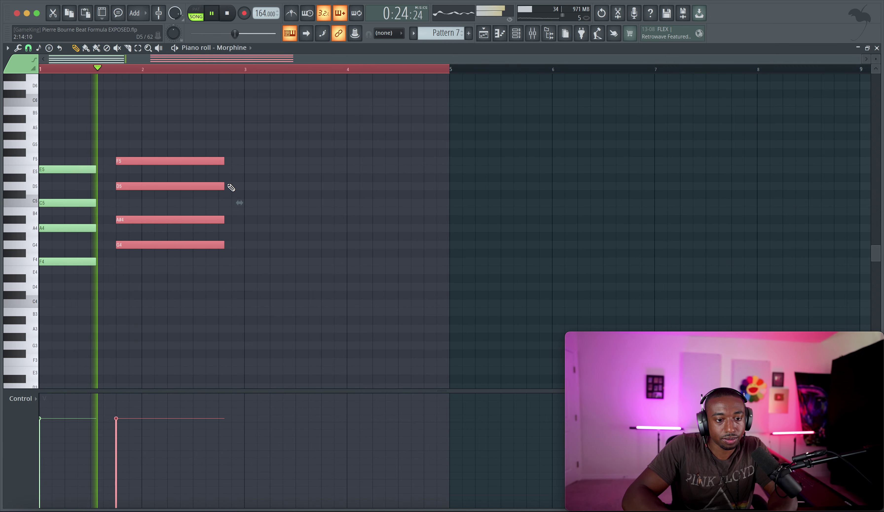
pyautogui.press('space')
pyautogui.press('space')
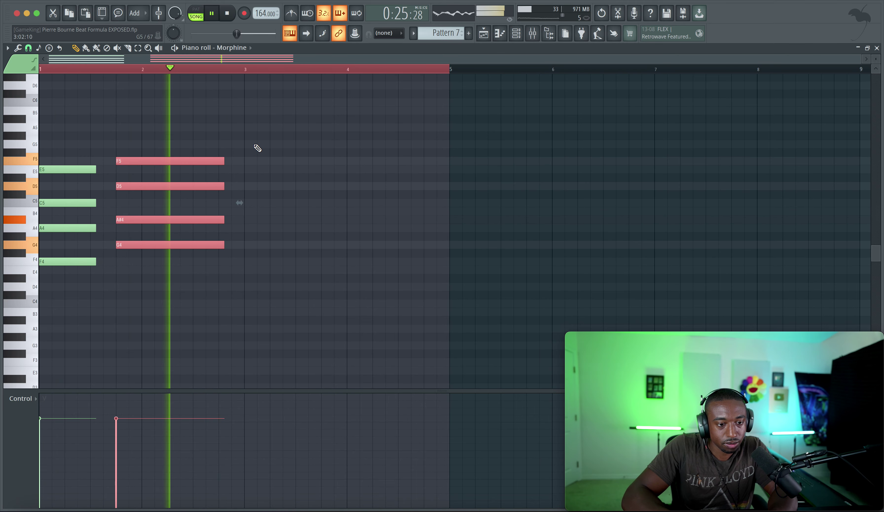
pyautogui.press('space')
# Add an A3 note under the first chord and a full-length F4 note under the G minor 7th chord, auditioning both
pyautogui.click(255, 147)
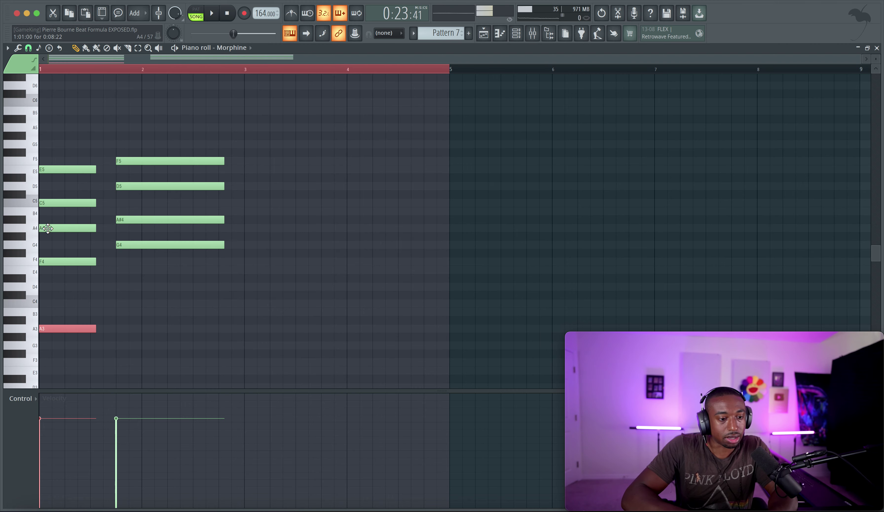
pyautogui.click(121, 253)
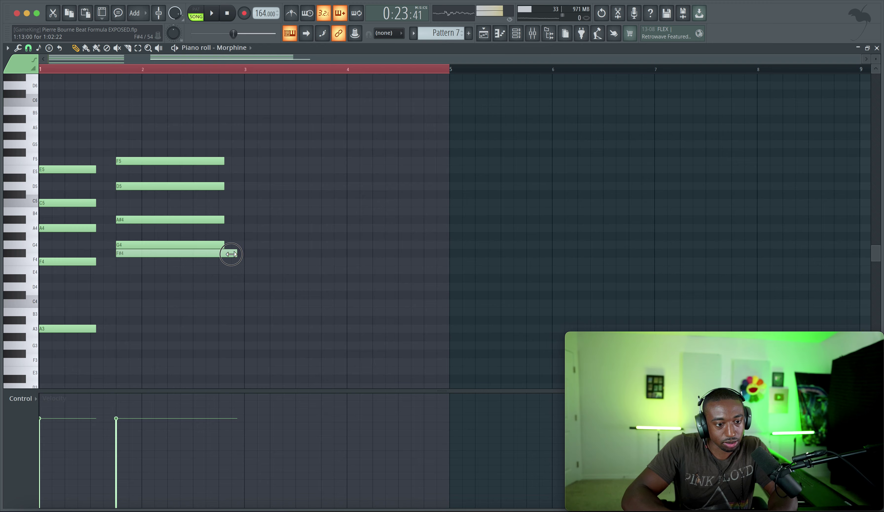
pyautogui.press('space')
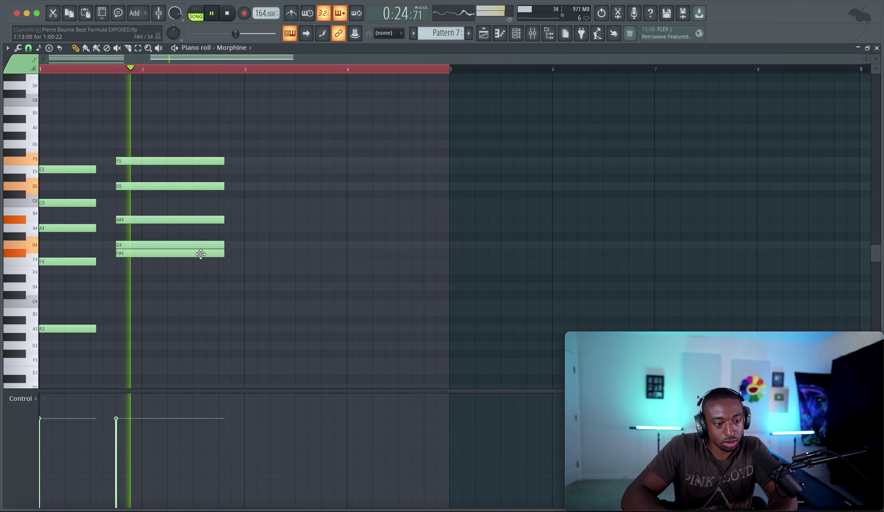
pyautogui.press('space')
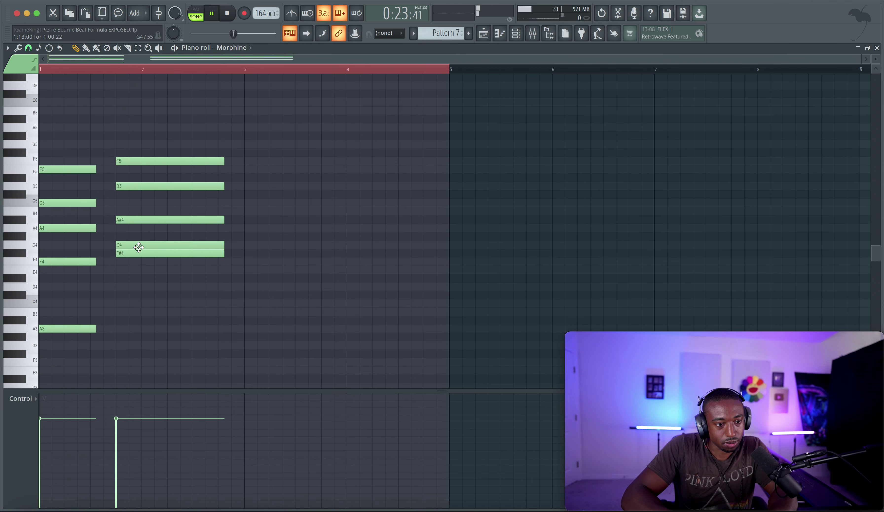
pyautogui.moveTo(137, 254); pyautogui.dragTo(138, 262)
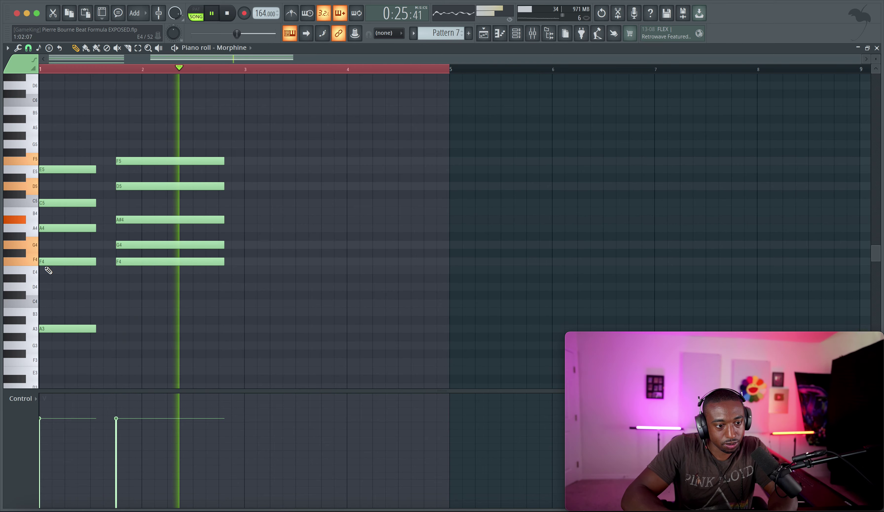
pyautogui.keyDown('ctrl'); pyautogui.click(165, 263); pyautogui.keyUp('ctrl')
pyautogui.press('space')
pyautogui.press('space')
# Duplicate the two-bar chord progression to start at bar 3 and play it back
pyautogui.moveTo(267, 298); pyautogui.dragTo(200, 213)
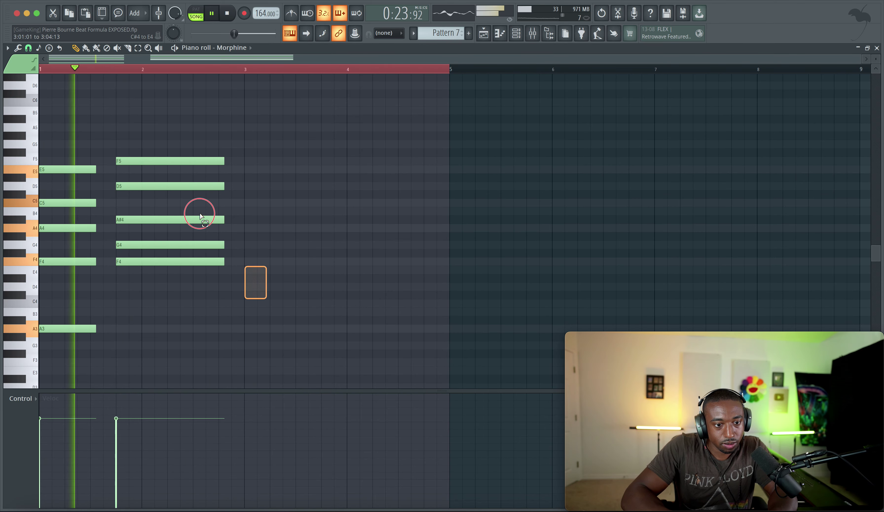
pyautogui.hotkey('ctrl', 'a')
pyautogui.press('space')
pyautogui.moveTo(56, 329); pyautogui.dragTo(259, 331)
pyautogui.press('space')
pyautogui.keyDown('ctrl'); pyautogui.click(247, 314); pyautogui.keyUp('ctrl')
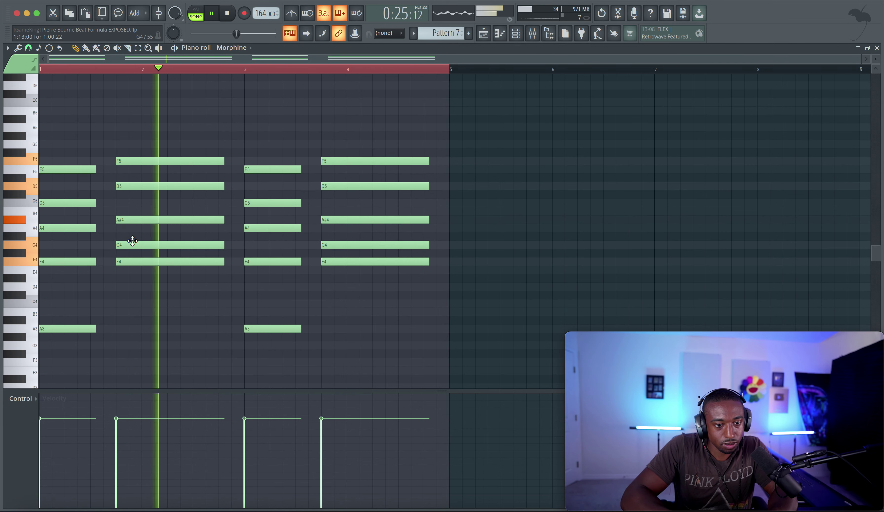
# Try a G4 note in the bar 3 chord, trimmed to the length of its other notes, and play it
pyautogui.click(247, 245)
pyautogui.rightClick(262, 246)
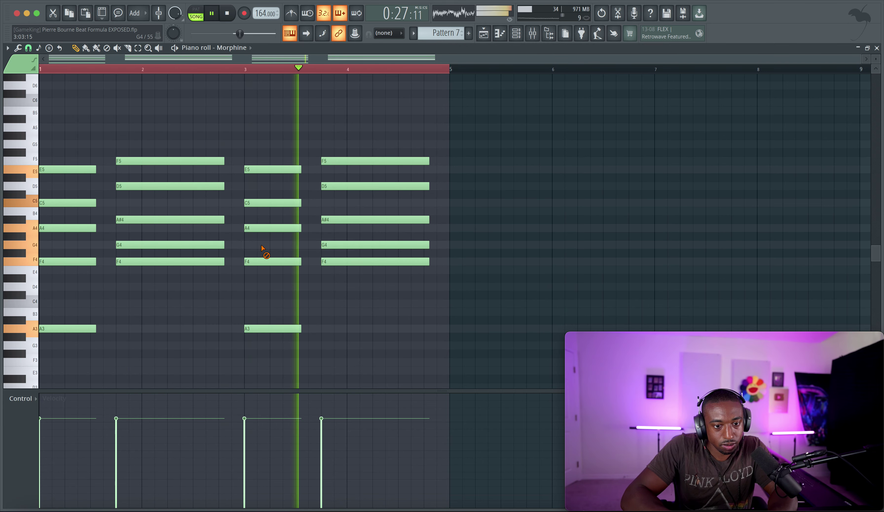
pyautogui.press('space')
pyautogui.moveTo(257, 252); pyautogui.dragTo(245, 241)
pyautogui.press('space')
pyautogui.keyDown('ctrl'); pyautogui.click(281, 245); pyautogui.keyUp('ctrl')
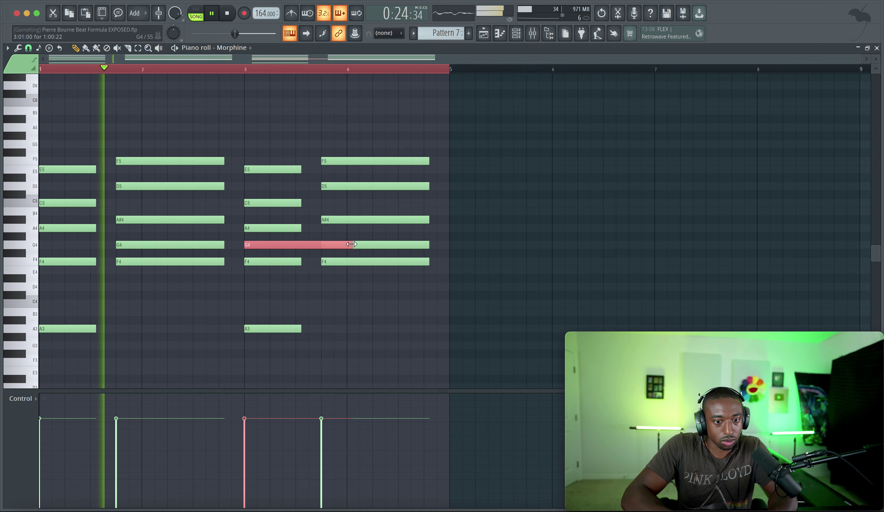
pyautogui.moveTo(351, 244); pyautogui.dragTo(306, 246)
pyautogui.rightClick(320, 123)
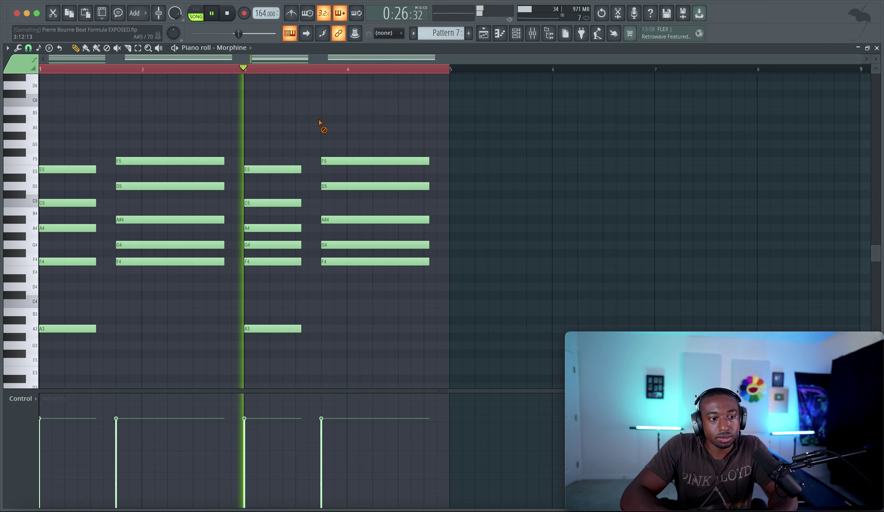
pyautogui.press('space')
# Add a G5 melody note at beat 3 of bar 3 and audition it in playback
pyautogui.click(308, 159)
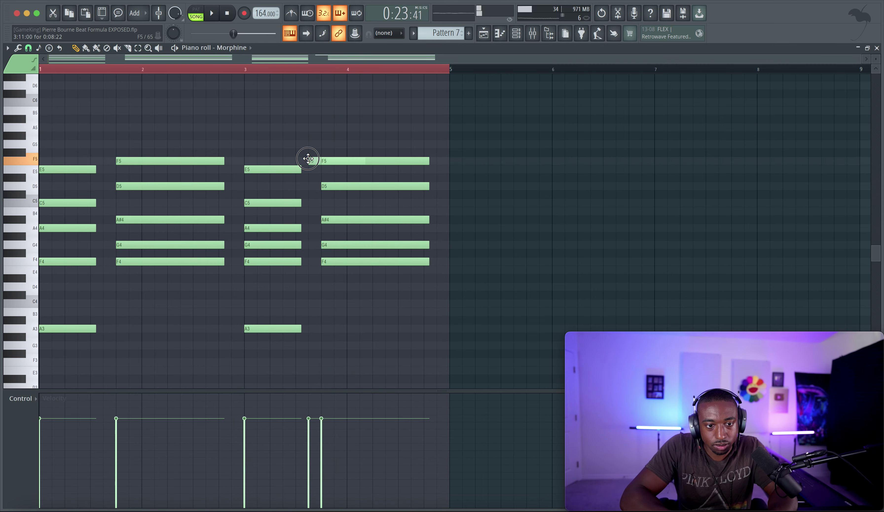
pyautogui.moveTo(308, 158); pyautogui.dragTo(300, 142)
pyautogui.press('space')
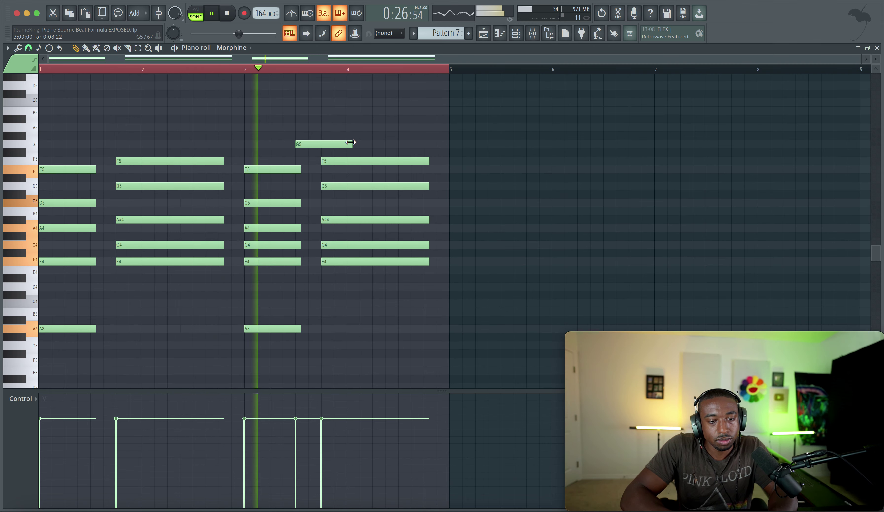
pyautogui.press('space')
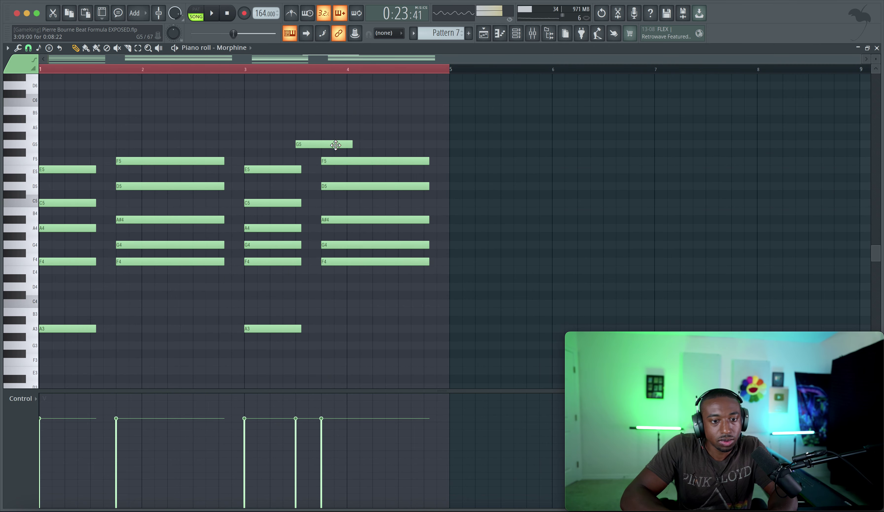
# Try an E5 note at beat 4 of bar 3 in playback and delete the G4 note from the bar 3 chord
pyautogui.moveTo(326, 170); pyautogui.dragTo(326, 169)
pyautogui.press('space')
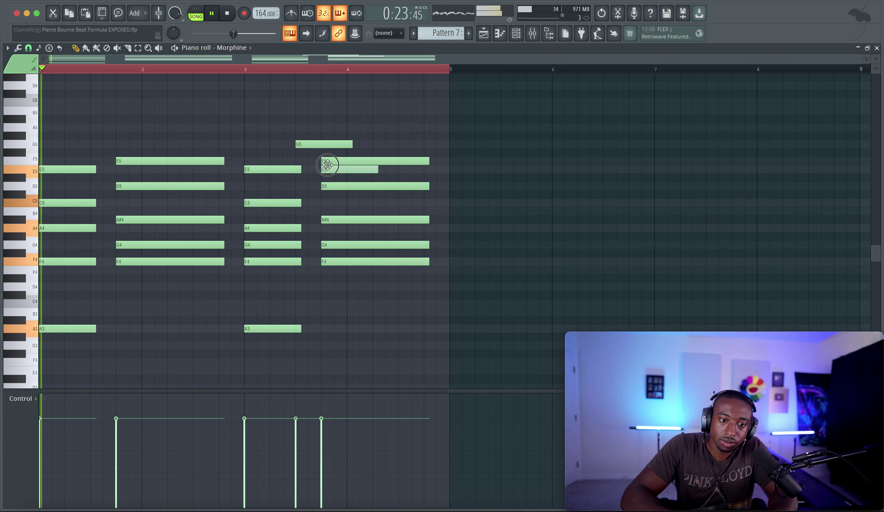
pyautogui.scroll(3, 295, 244)
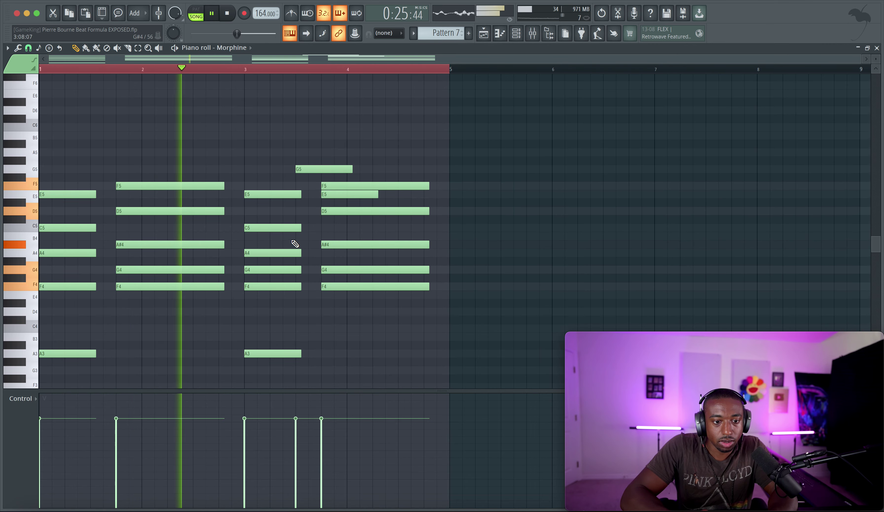
pyautogui.rightClick(285, 270)
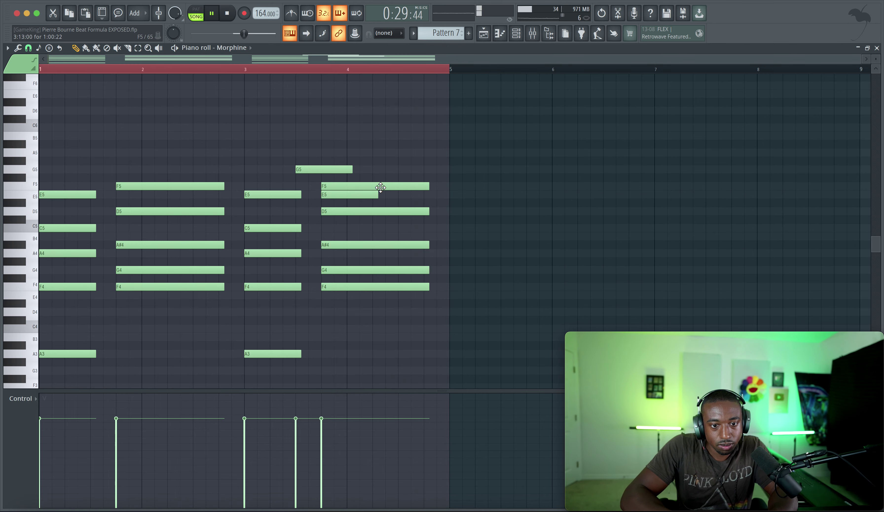
# Try the last chord's F5 note as a shorter note starting at beat 2 of bar 4 and play it back
pyautogui.moveTo(374, 185); pyautogui.dragTo(438, 181)
pyautogui.moveTo(492, 183); pyautogui.dragTo(324, 186)
pyautogui.press('space')
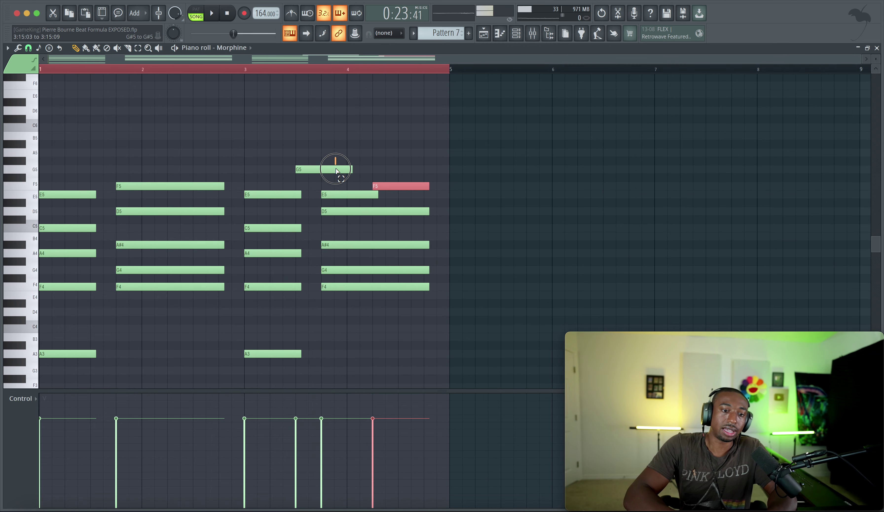
pyautogui.rightClick(312, 237)
pyautogui.press('space')
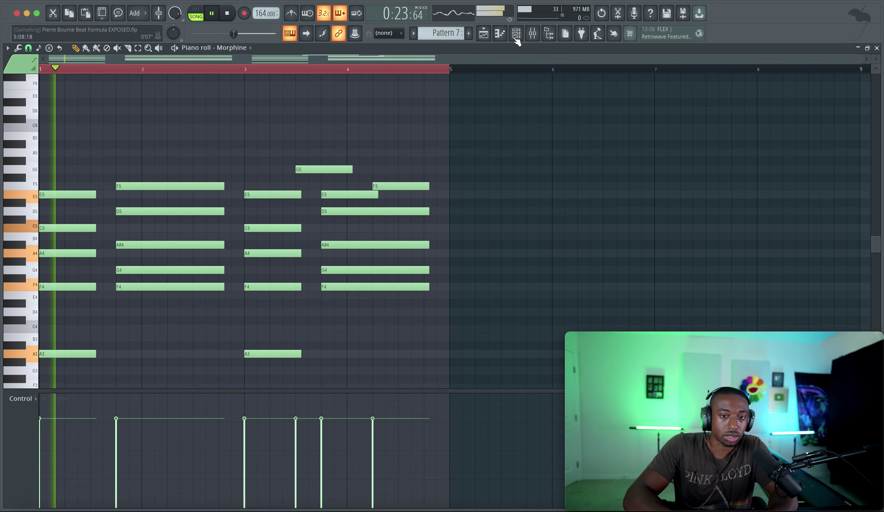
# Switch the Morphine preset to KBD Dynamic Suitcase FG, audition the chords with it, and return to the piano roll
pyautogui.click(516, 35)
pyautogui.press('space')
pyautogui.click(208, 203)
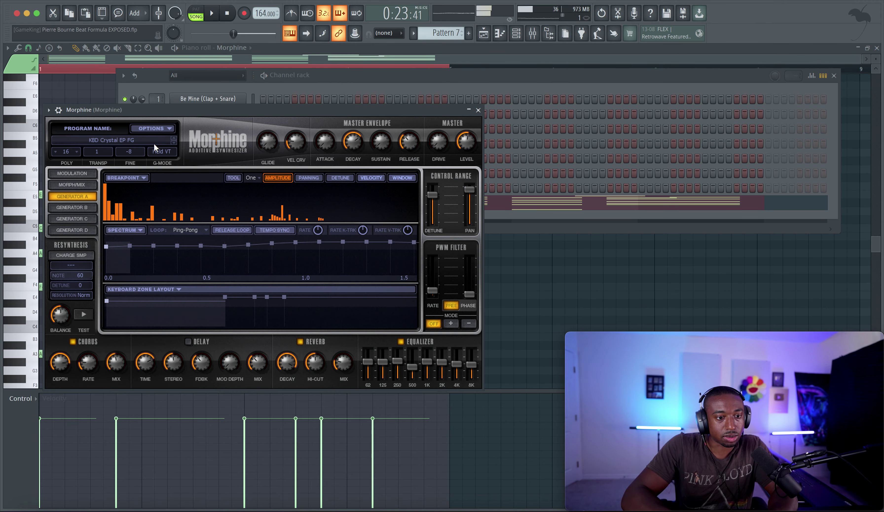
pyautogui.press('space')
pyautogui.click(172, 142)
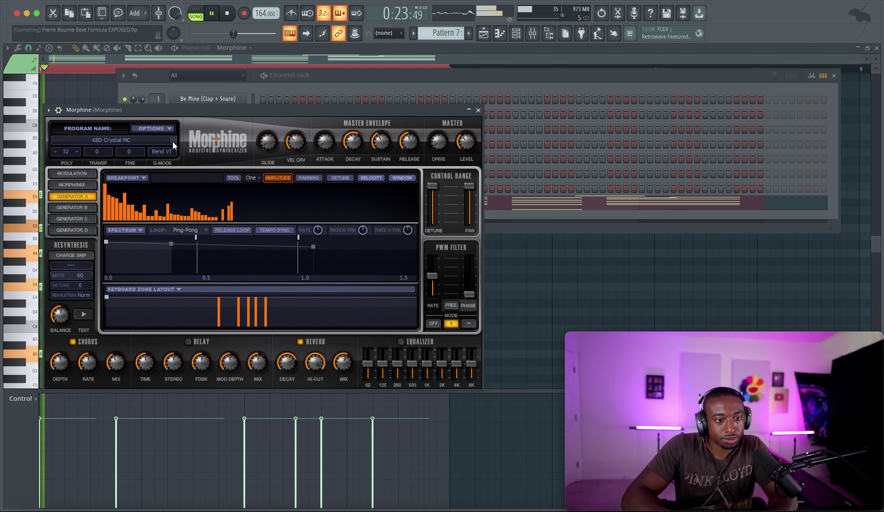
pyautogui.click(172, 141)
pyautogui.click(173, 141)
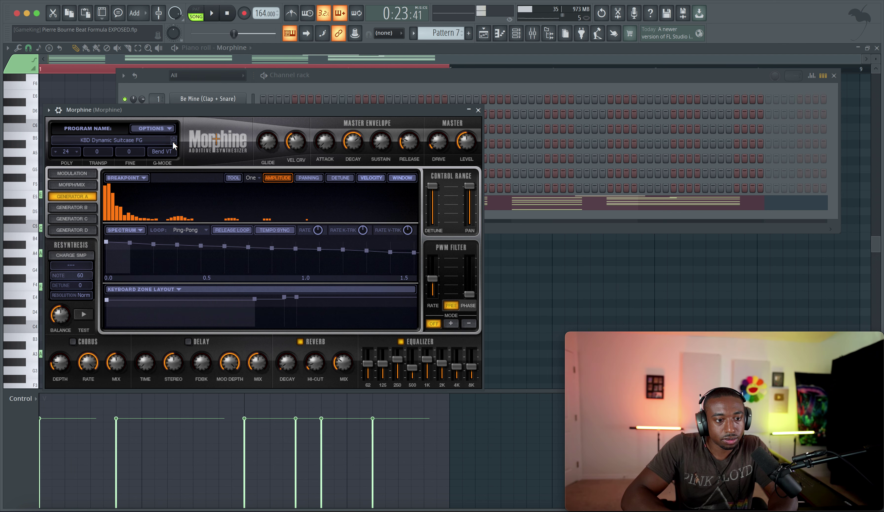
pyautogui.click(478, 110)
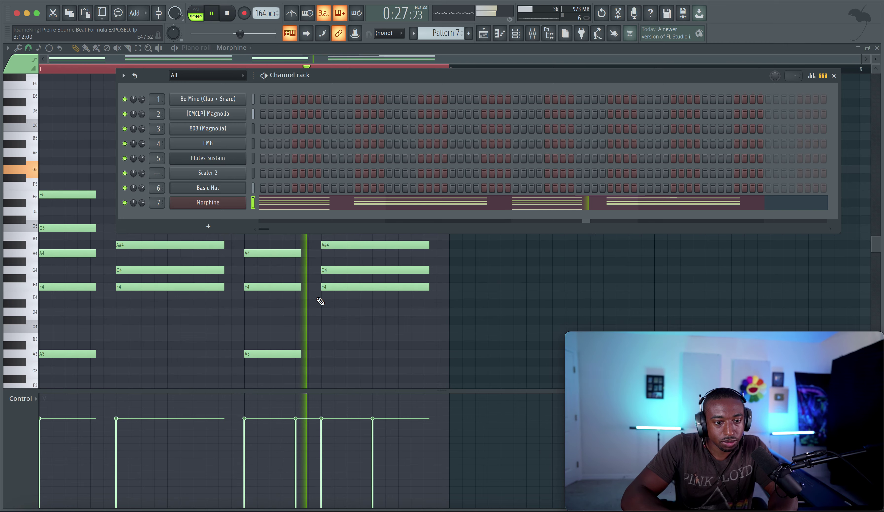
pyautogui.press('F6')
pyautogui.press('space')
# Remove the extra E5 note from the last chord, extend its F5 from 3:13:00 slightly past the other notes, and play it
pyautogui.doubleClick(359, 194)
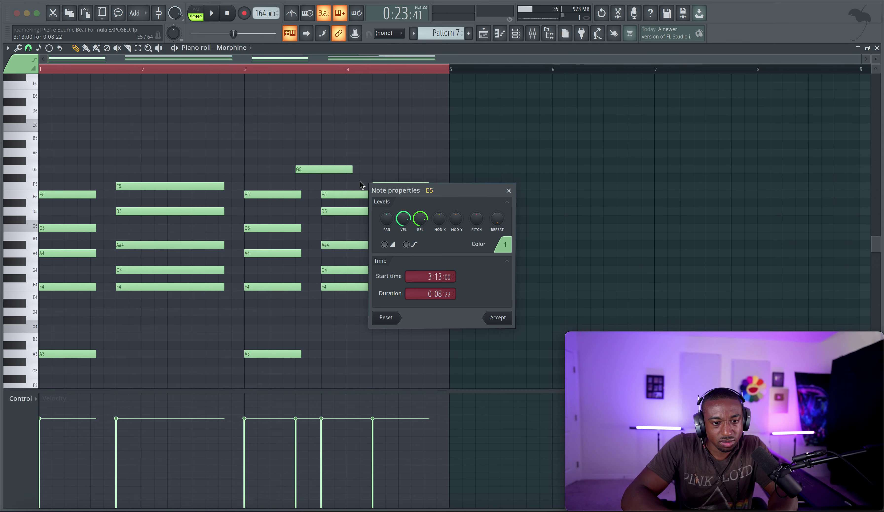
pyautogui.press('Escape')
pyautogui.moveTo(350, 196); pyautogui.dragTo(428, 188)
pyautogui.rightClick(395, 188)
pyautogui.press('space')
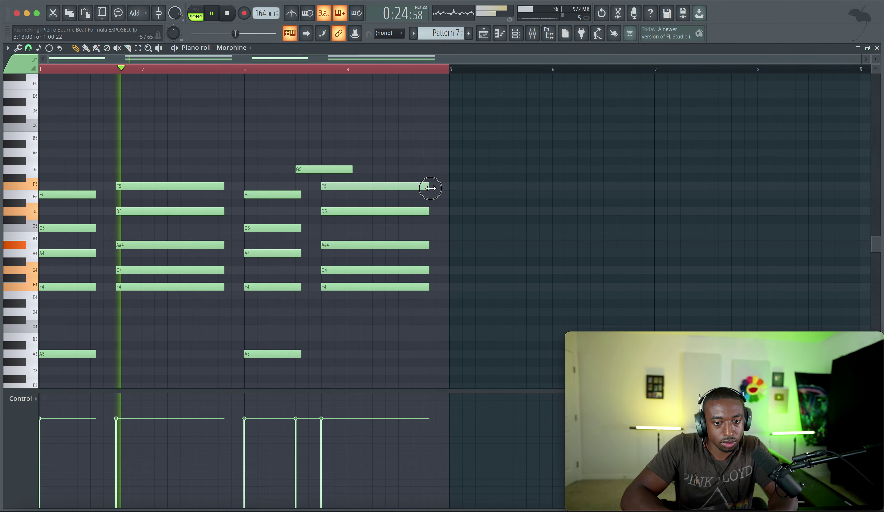
pyautogui.scroll(-5, 422, 163)
pyautogui.hscroll(1, 423, 162)
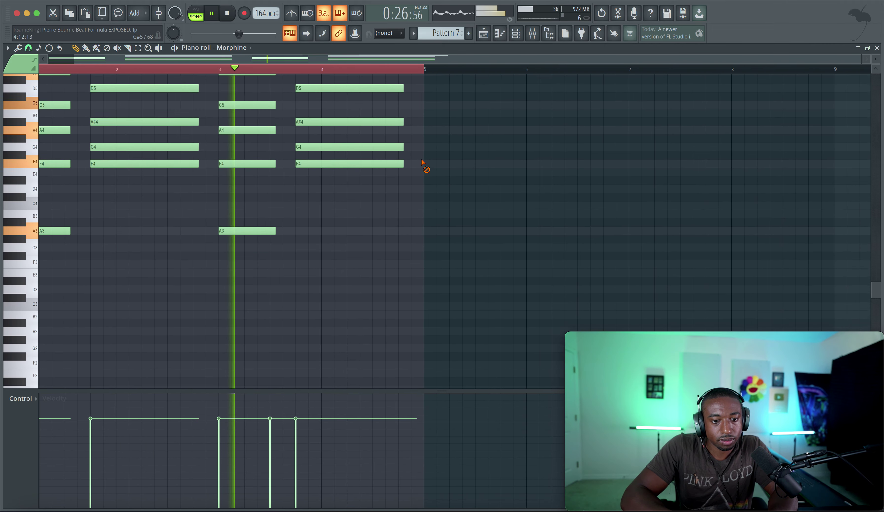
pyautogui.hscroll(-1, 329, 191)
pyautogui.scroll(1, 330, 216)
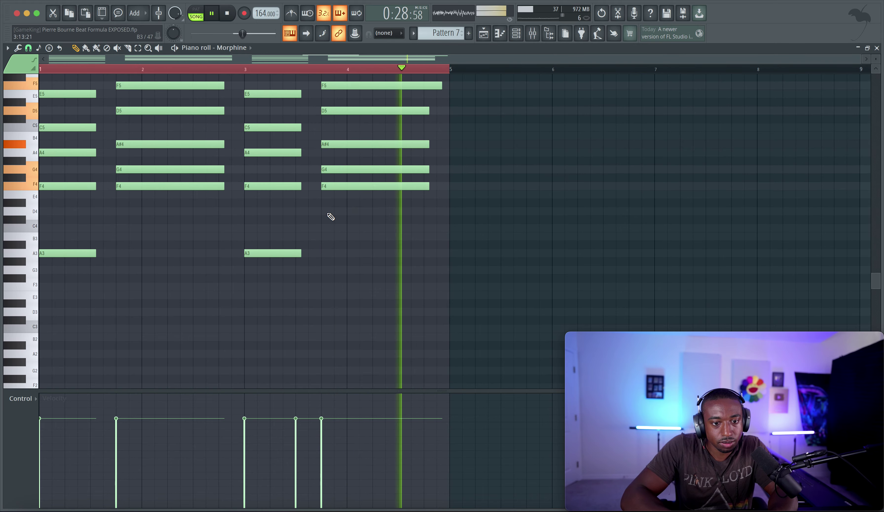
pyautogui.scroll(3, 395, 153)
# Repeat Pattern 7 on Track 1 of the playlist at bars 21, 25 and 29, filling the second section, and play it
pyautogui.click(483, 33)
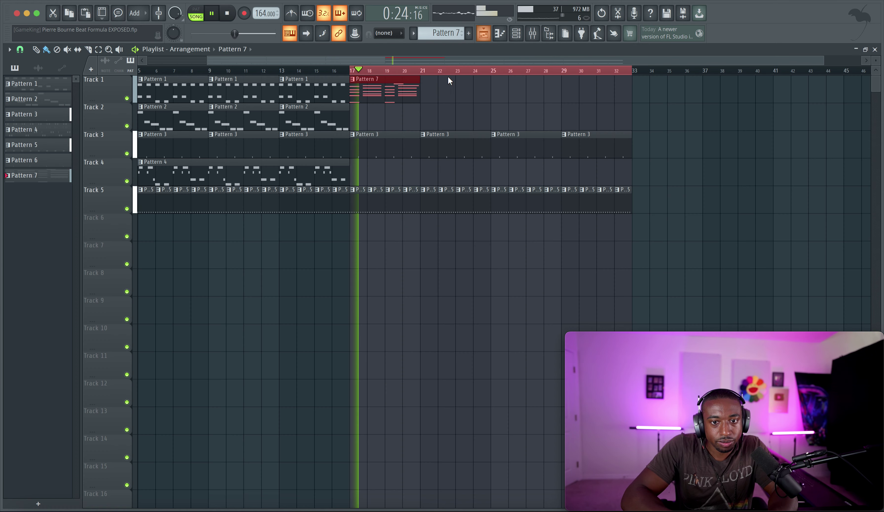
pyautogui.press('space')
pyautogui.moveTo(418, 100); pyautogui.dragTo(402, 99)
pyautogui.moveTo(479, 99)
pyautogui.mouseDown()
pyautogui.moveTo(409, 93)
pyautogui.moveTo(548, 89)
pyautogui.mouseUp()
pyautogui.press('space')
pyautogui.press('space')
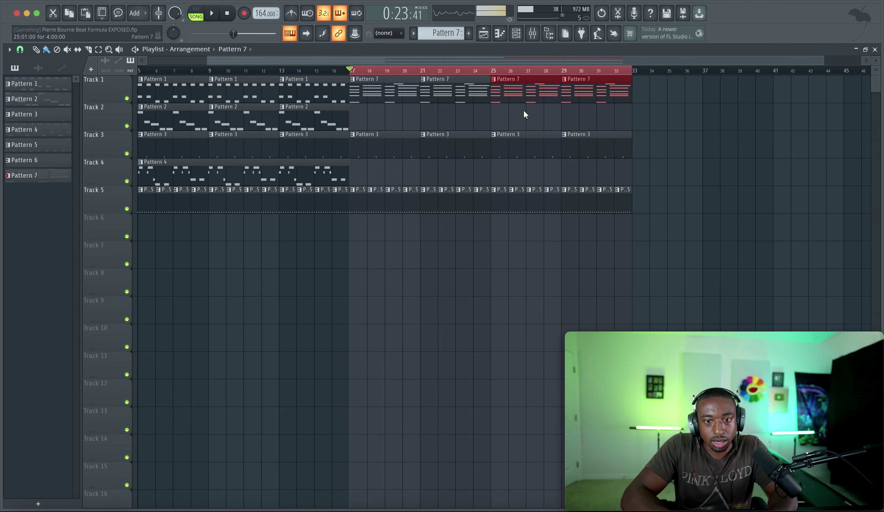
# Create an empty Pattern 8 and select the Flutes Sustain channel for playing
pyautogui.click(515, 33)
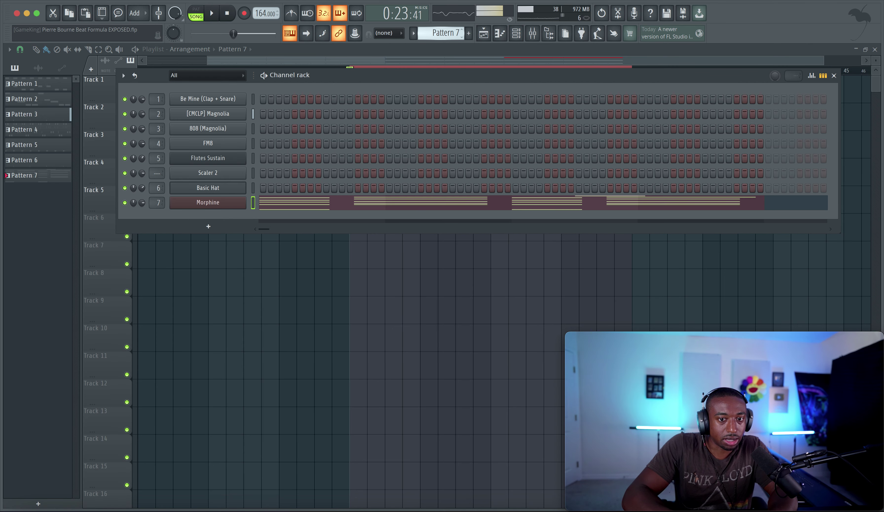
pyautogui.scroll(1, 454, 33)
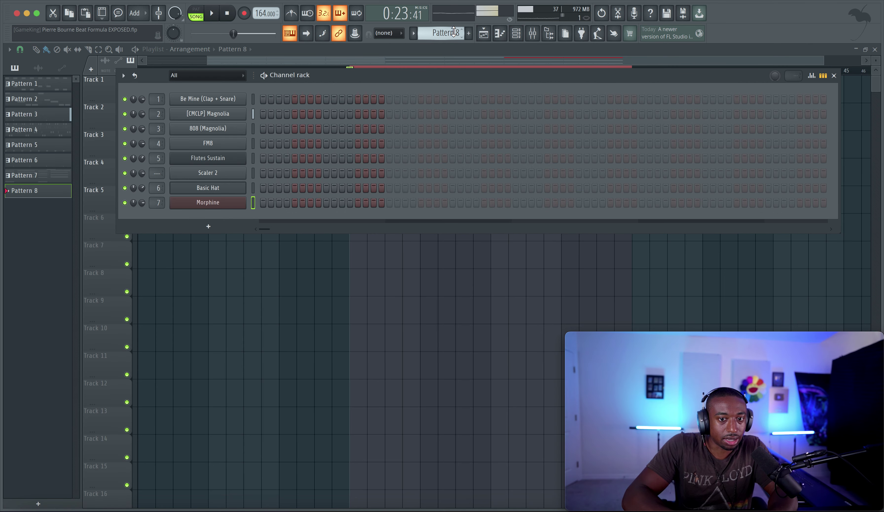
pyautogui.rightClick(295, 36)
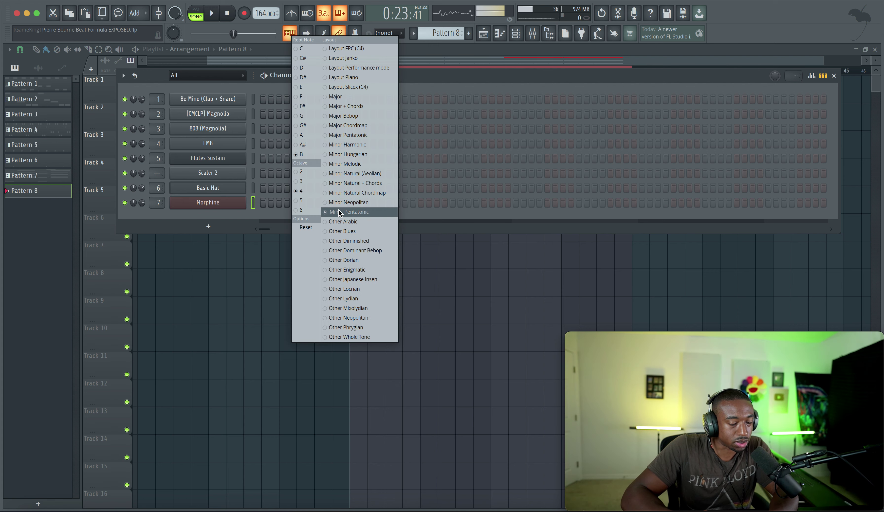
pyautogui.click(260, 189)
pyautogui.click(252, 159)
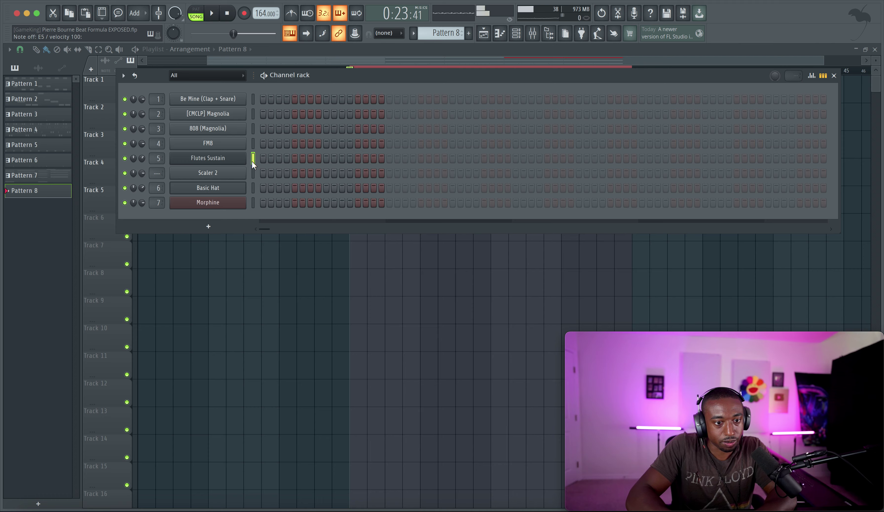
# Record a short flute take into Pattern 8 from bar 17 and discard the recorded clip on Track 6
pyautogui.press('F6')
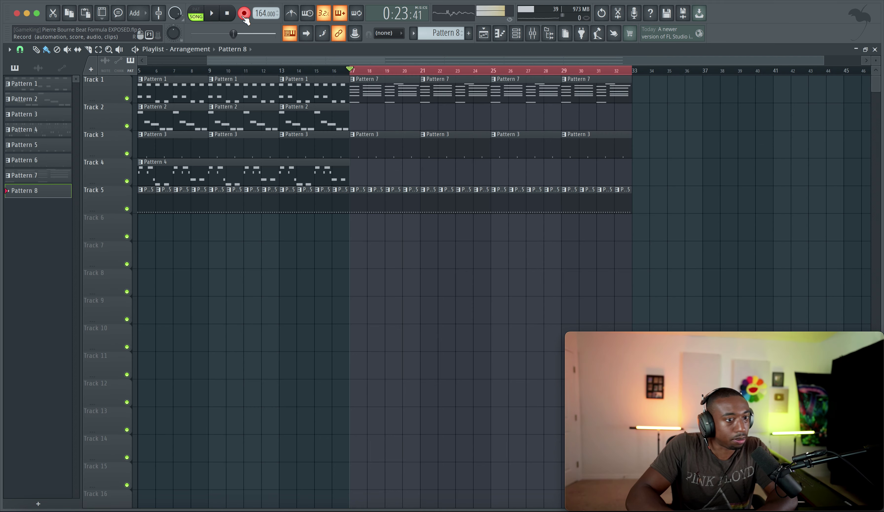
pyautogui.press('space')
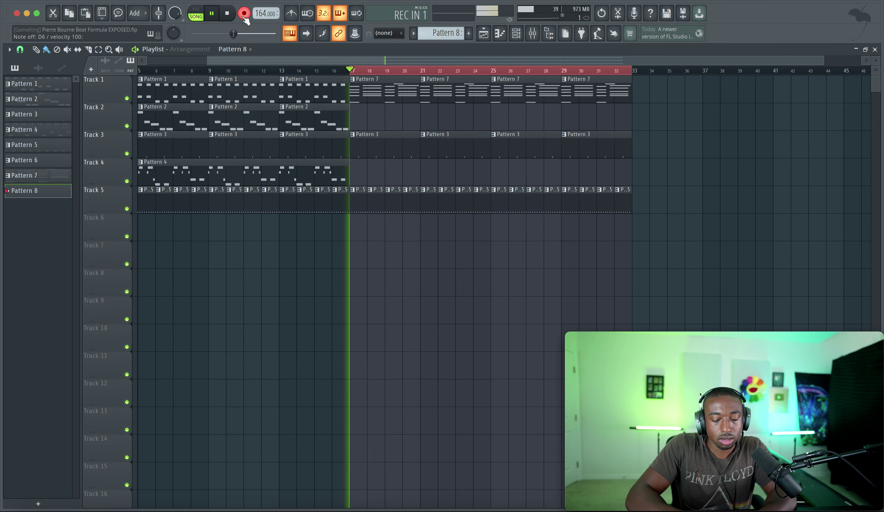
pyautogui.press('space')
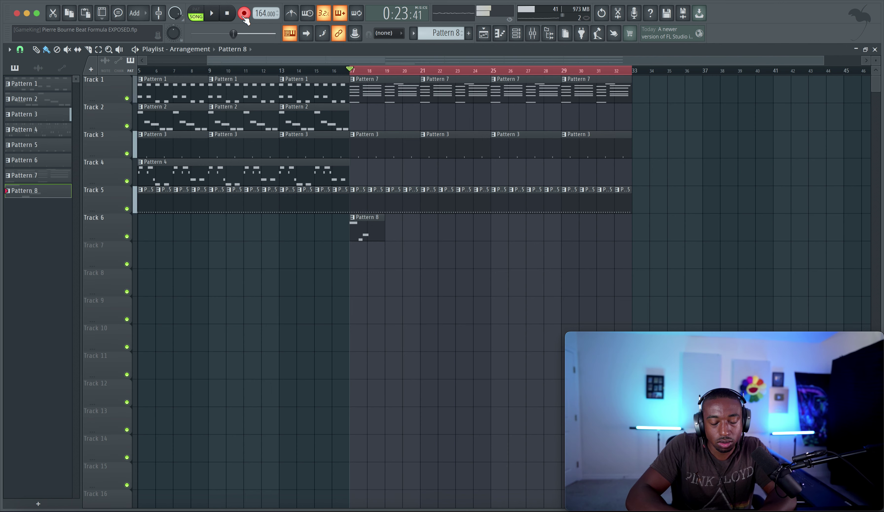
pyautogui.rightClick(367, 222)
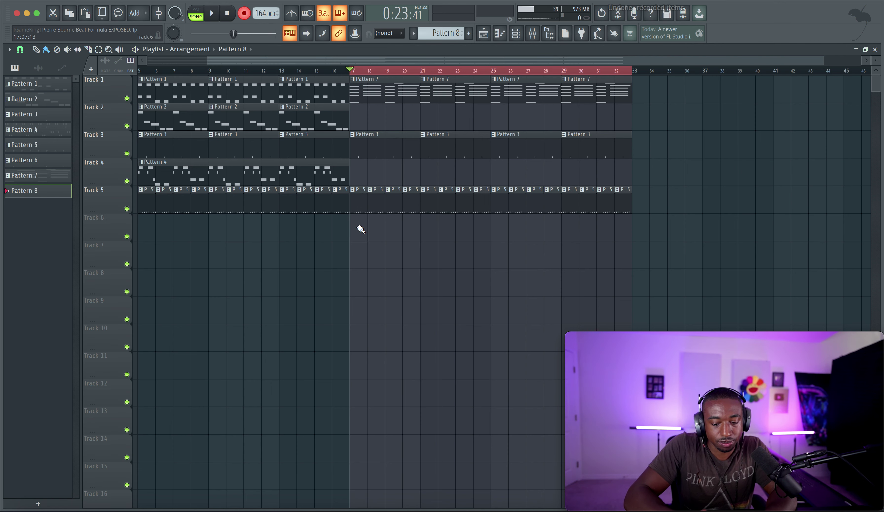
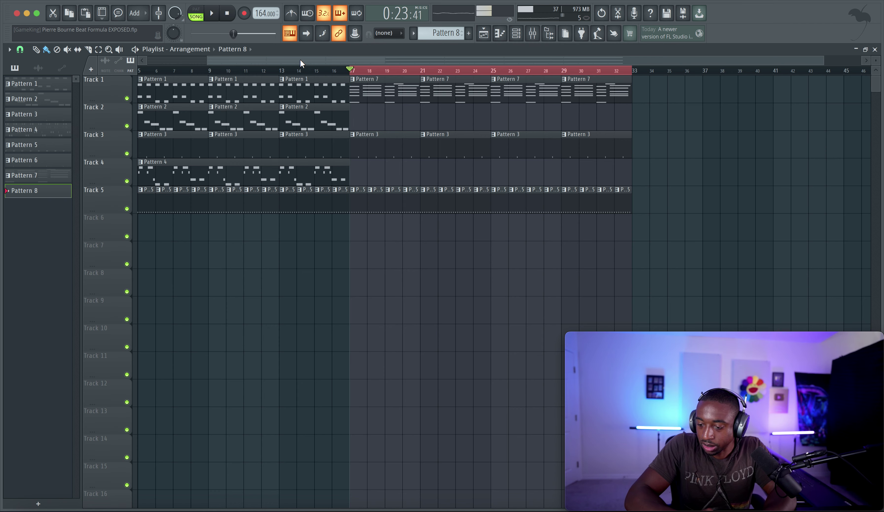
# Play the arrangement from bar 17 to listen for which notes fit the chords
pyautogui.press('space')
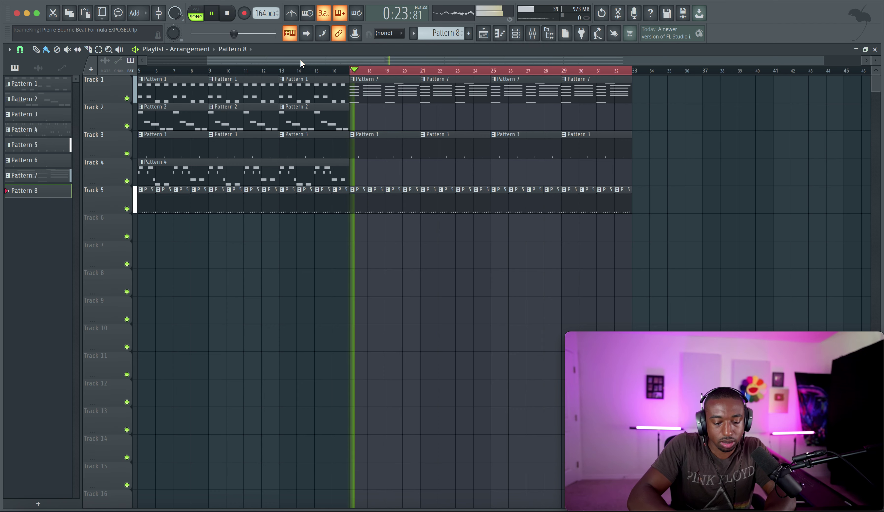
pyautogui.press('space')
pyautogui.click(289, 33)
pyautogui.click(424, 242)
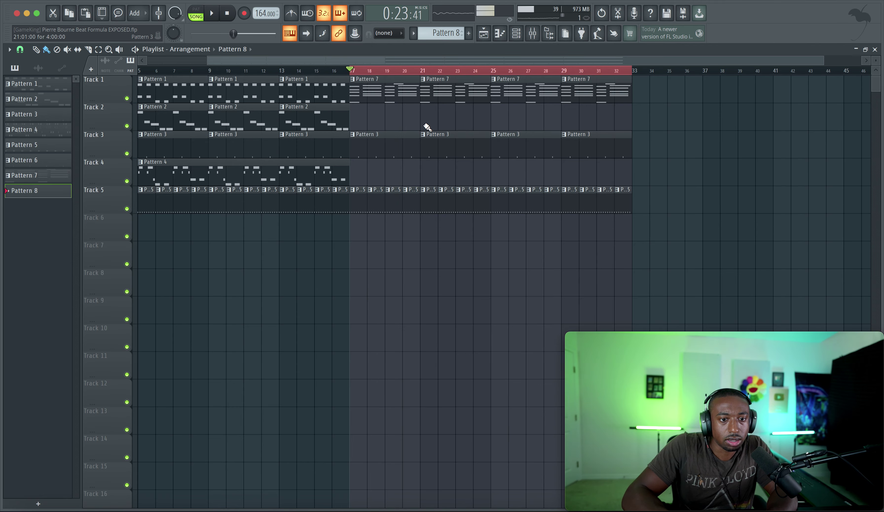
# Open Pattern 7's Morphine chords in the piano roll and add a second Scaler 2 instrument channel
pyautogui.doubleClick(394, 95)
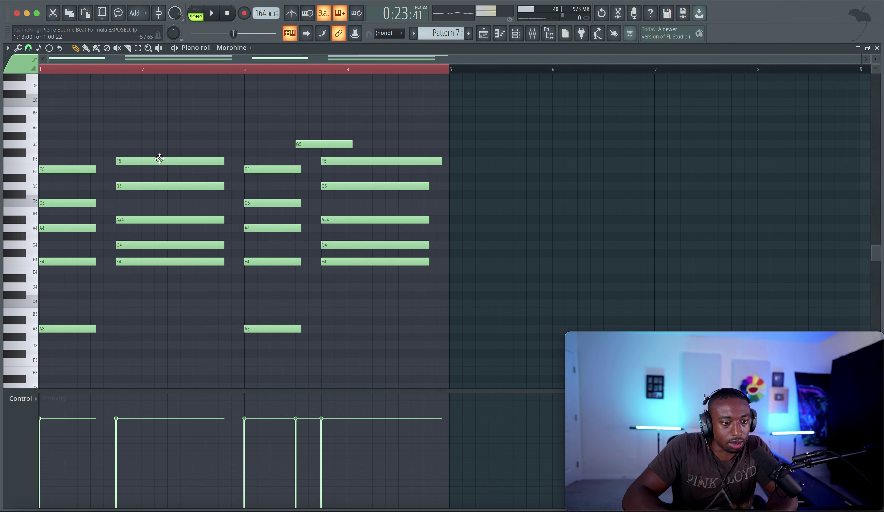
pyautogui.click(522, 36)
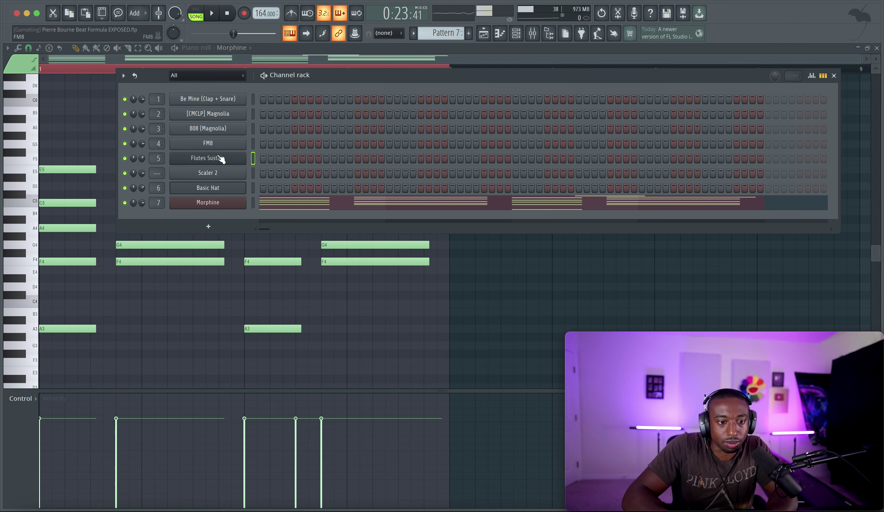
pyautogui.click(218, 226)
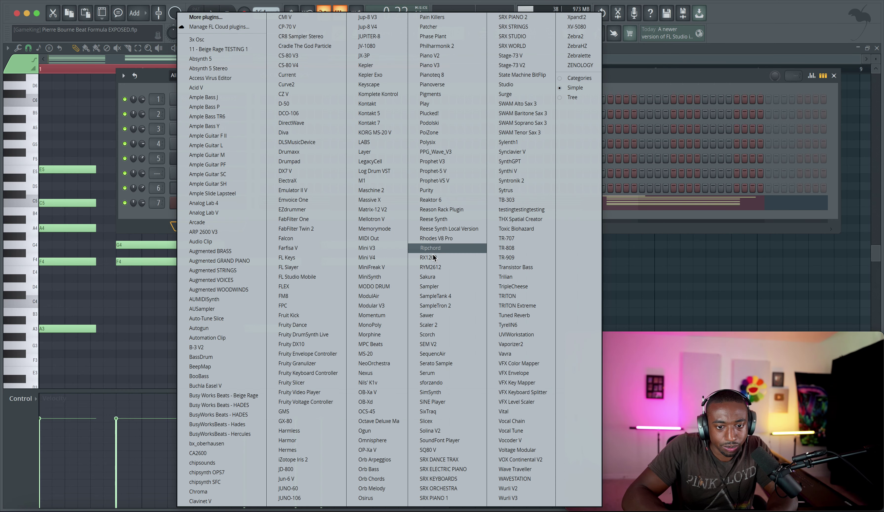
pyautogui.click(439, 324)
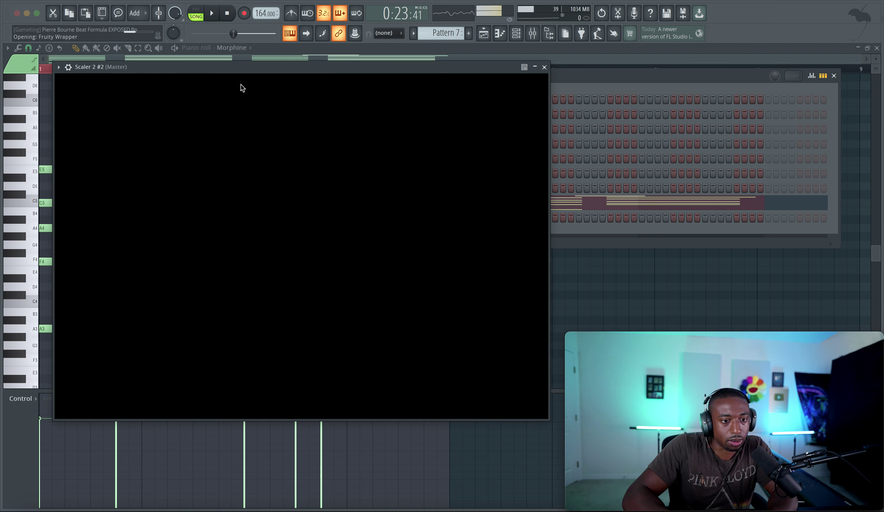
# Start MIDI detection in Scaler 2 during playback, enter the notes F and G, and remove the stray G# note
pyautogui.press('space')
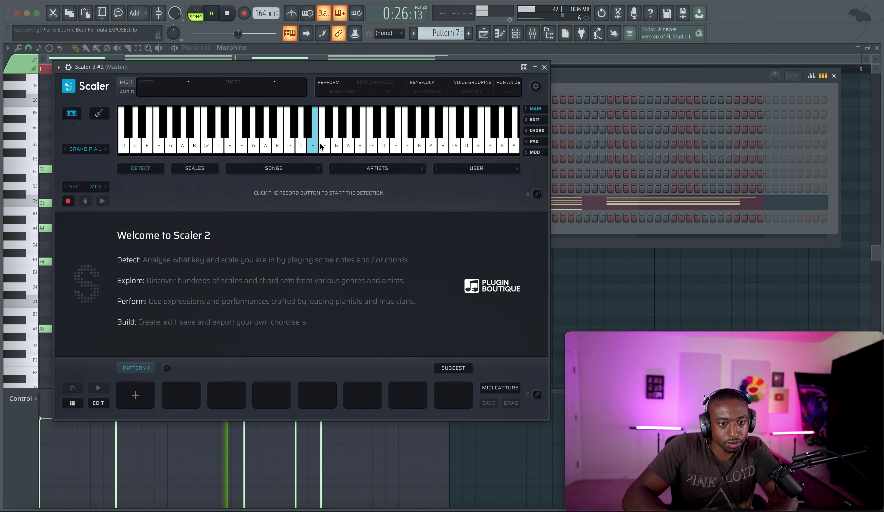
pyautogui.click(68, 200)
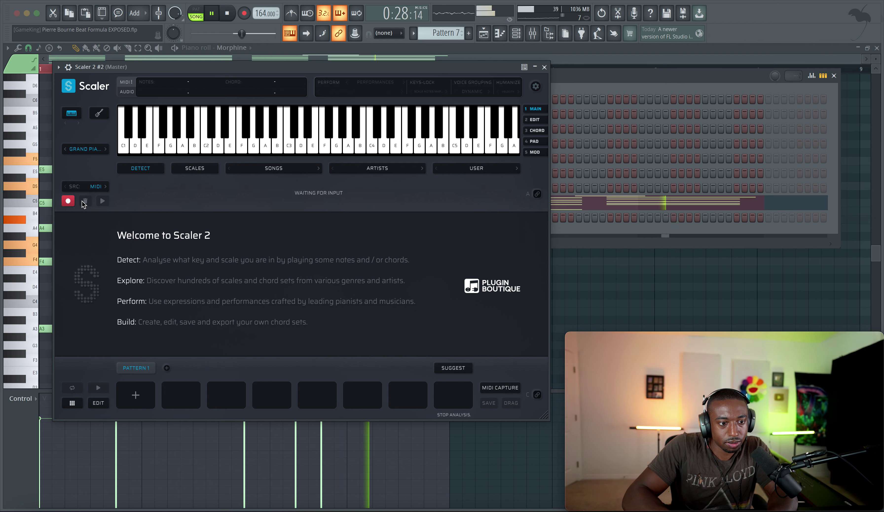
pyautogui.click(328, 145)
pyautogui.click(336, 145)
pyautogui.click(342, 129)
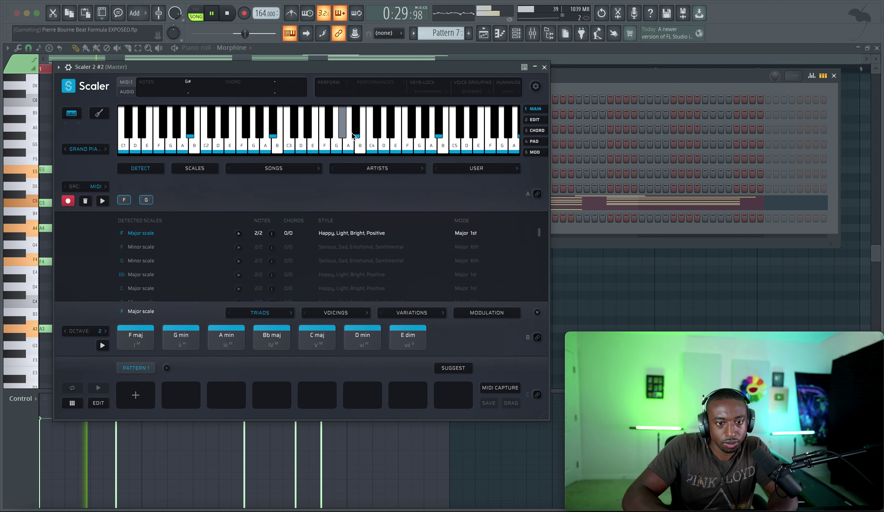
pyautogui.rightClick(168, 200)
pyautogui.click(185, 208)
# Add A, Bb, C, D, E and F to the Scaler 2 detection, stop playback and close the plugin
pyautogui.click(352, 146)
pyautogui.click(355, 130)
pyautogui.click(372, 146)
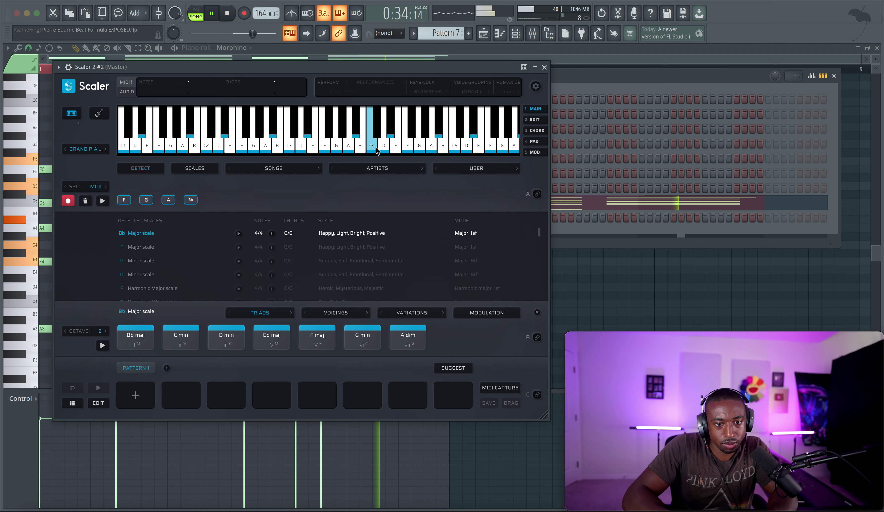
pyautogui.click(383, 146)
pyautogui.click(396, 146)
pyautogui.click(407, 146)
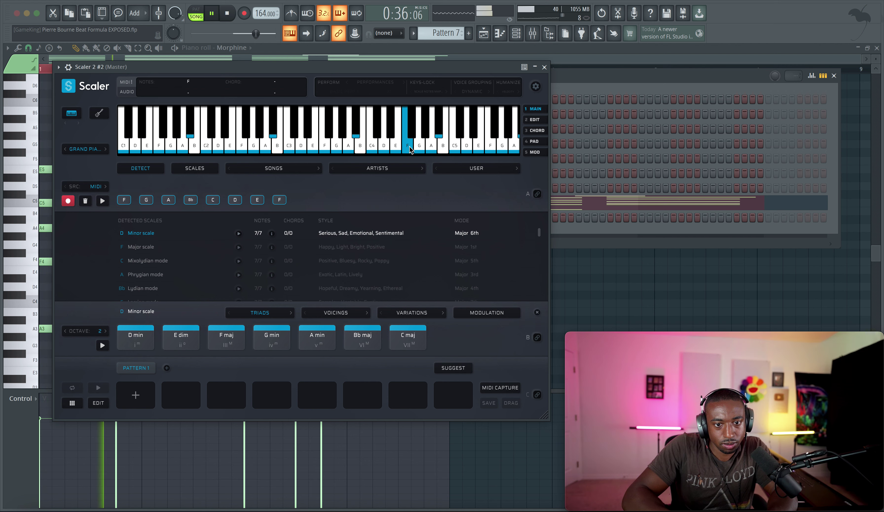
pyautogui.press('space')
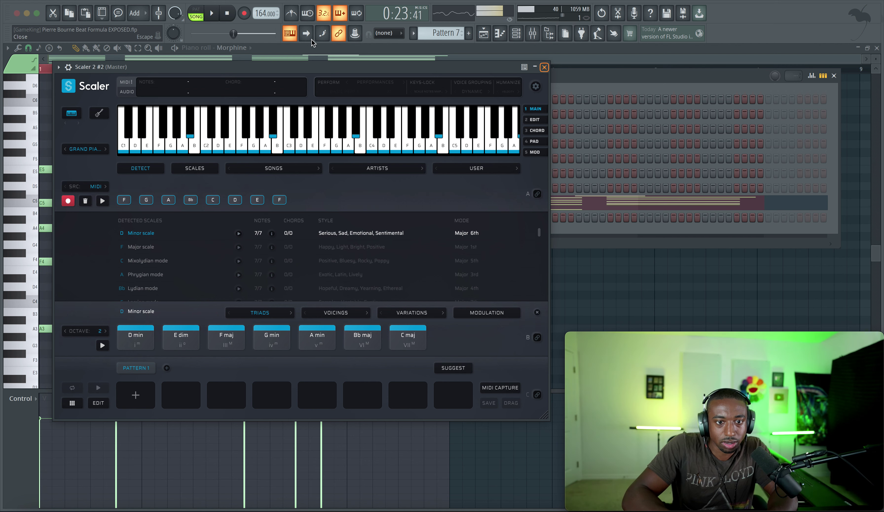
pyautogui.press('Escape')
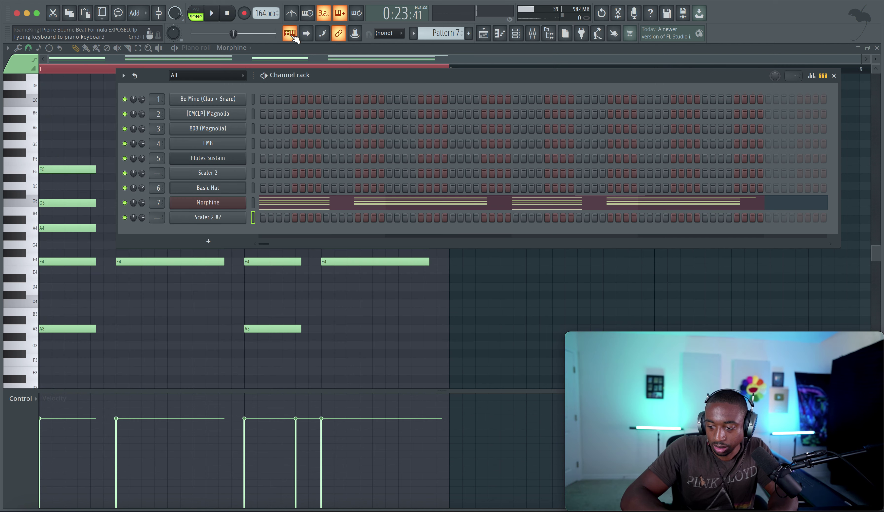
# Set the typing keyboard to root note D with the Minor Pentatonic layout and return to the playlist
pyautogui.rightClick(294, 37)
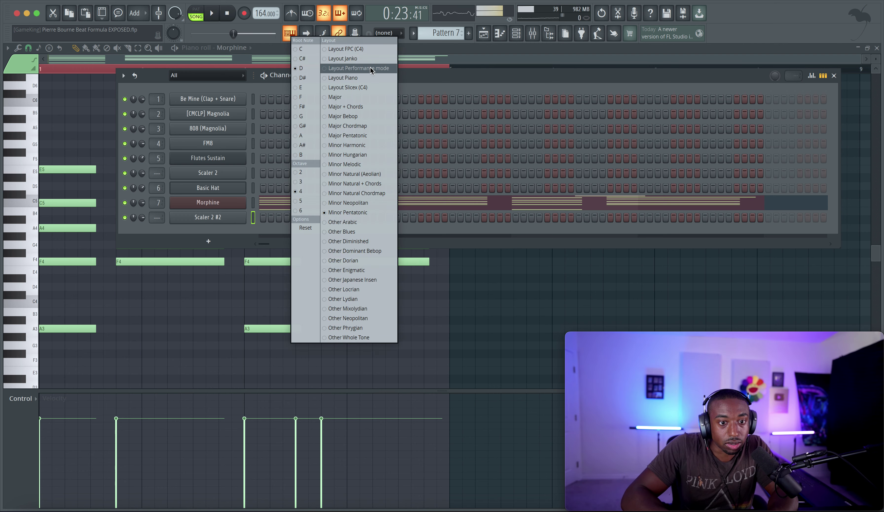
pyautogui.click(418, 83)
pyautogui.click(484, 36)
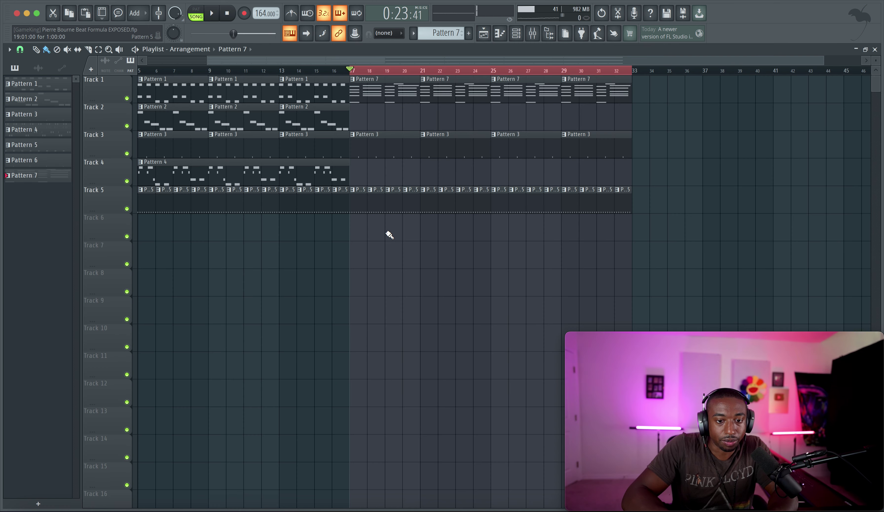
# Select the Flutes Sustain channel and try out flute notes over the arrangement from bar 17
pyautogui.press('space')
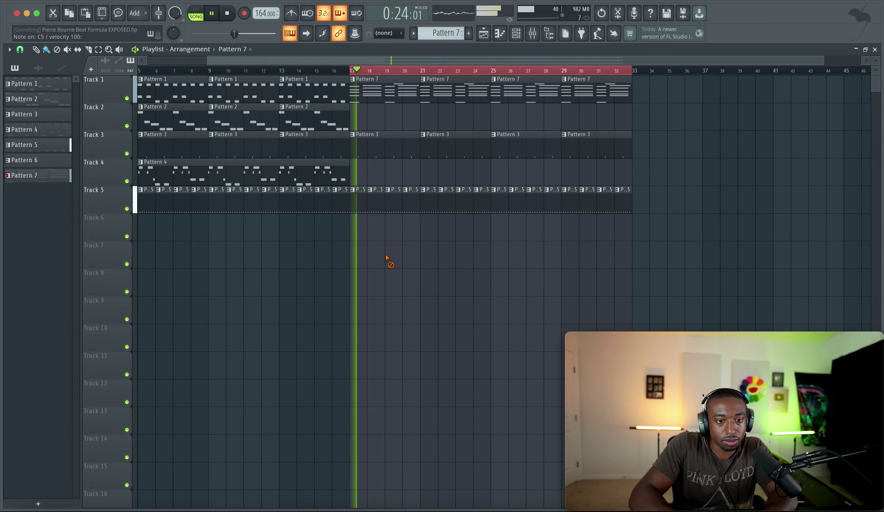
pyautogui.click(519, 37)
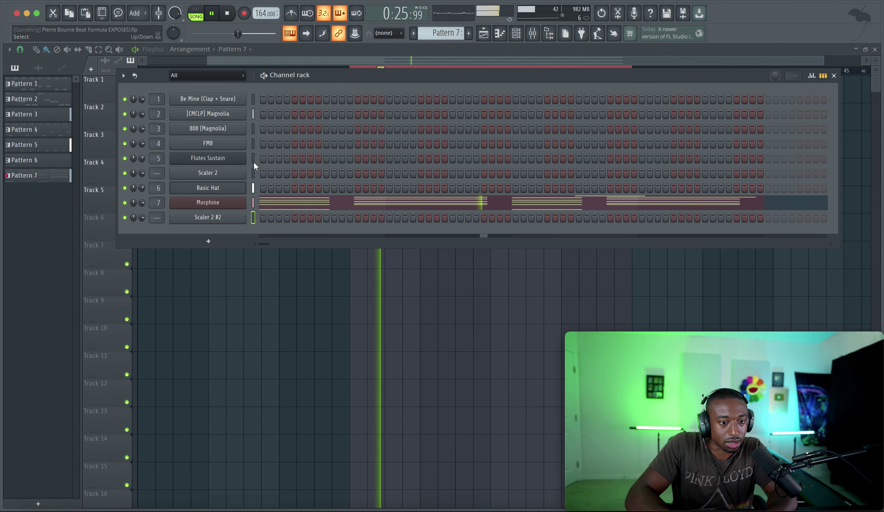
pyautogui.rightClick(282, 296)
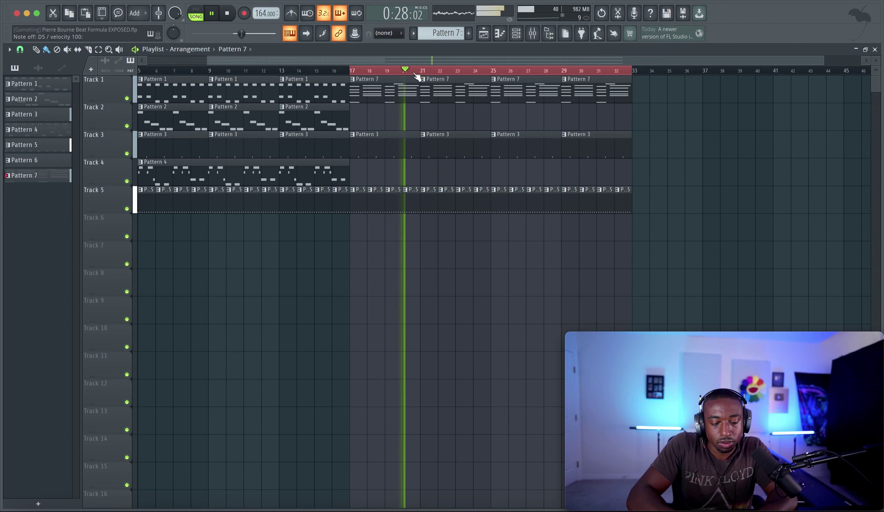
# Try recording a flute melody from bar 17 with Pattern 7 still selected
pyautogui.press('space')
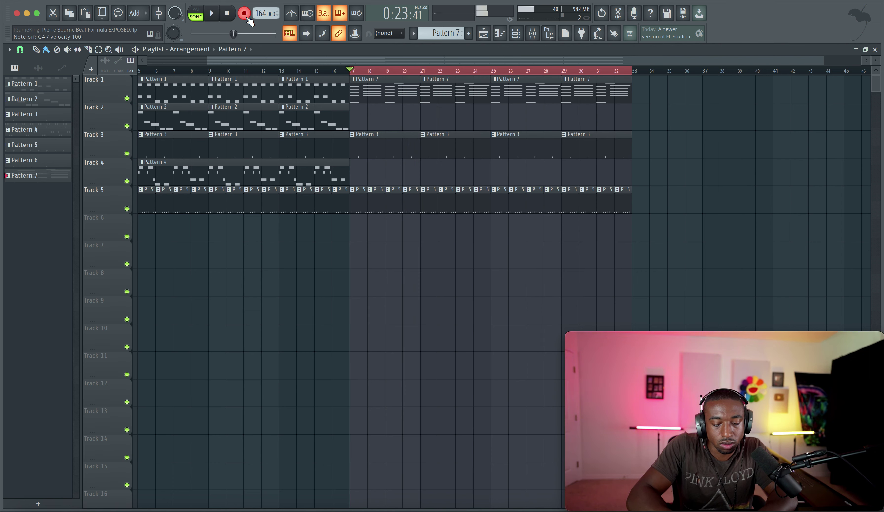
pyautogui.press('space')
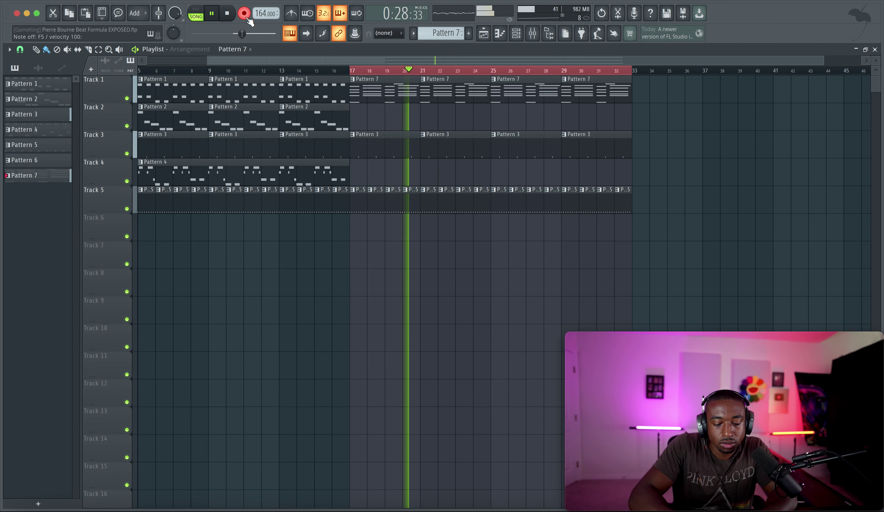
pyautogui.press('space')
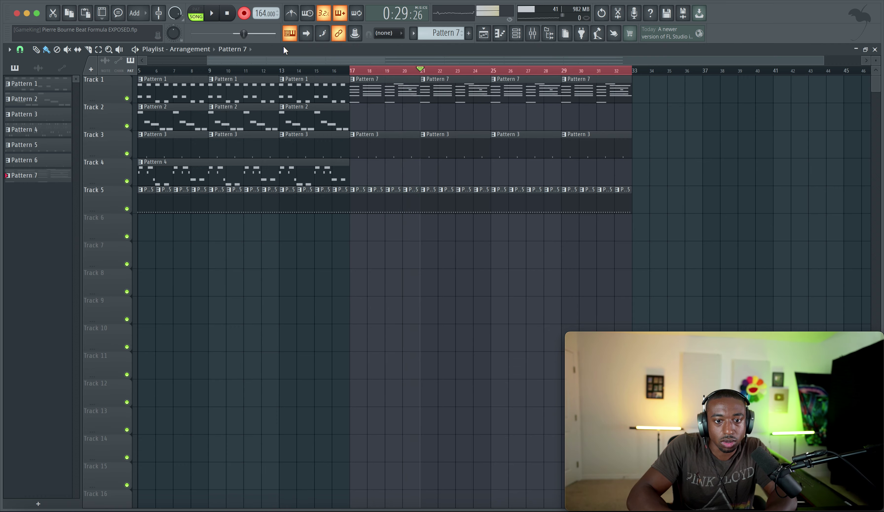
# Switch to a new empty Pattern 8 for the flute melody and return to the playlist
pyautogui.click(517, 34)
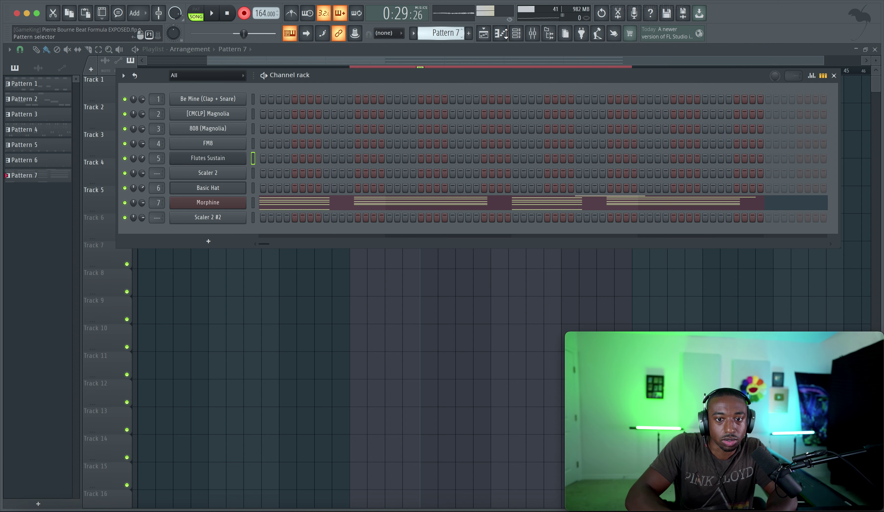
pyautogui.rightClick(451, 31)
pyautogui.click(520, 35)
pyautogui.rightClick(389, 296)
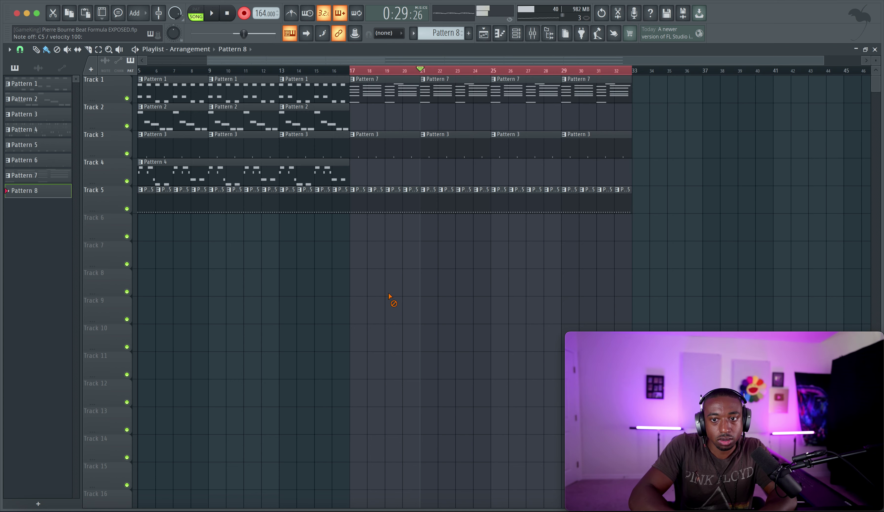
# Record a repeating flute melody into Pattern 8 on Track 6, spanning bars 20 to 32
pyautogui.press('space')
pyautogui.press('space')
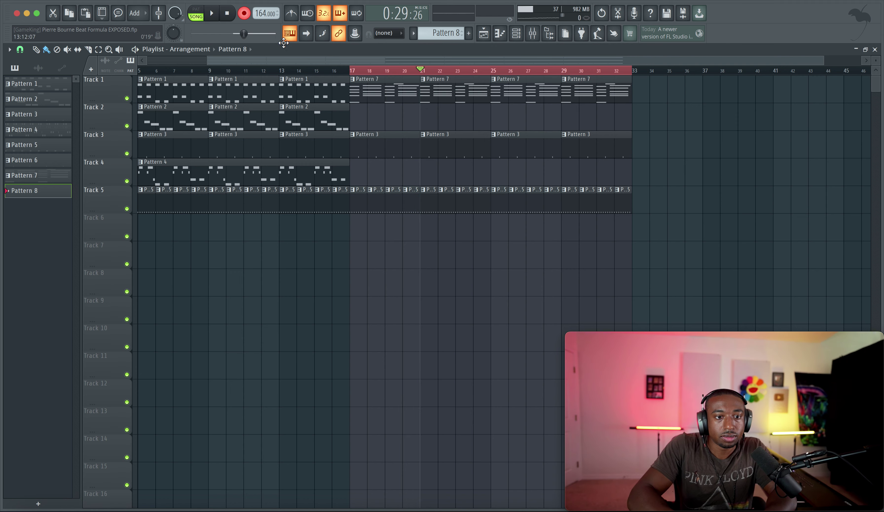
pyautogui.press('space')
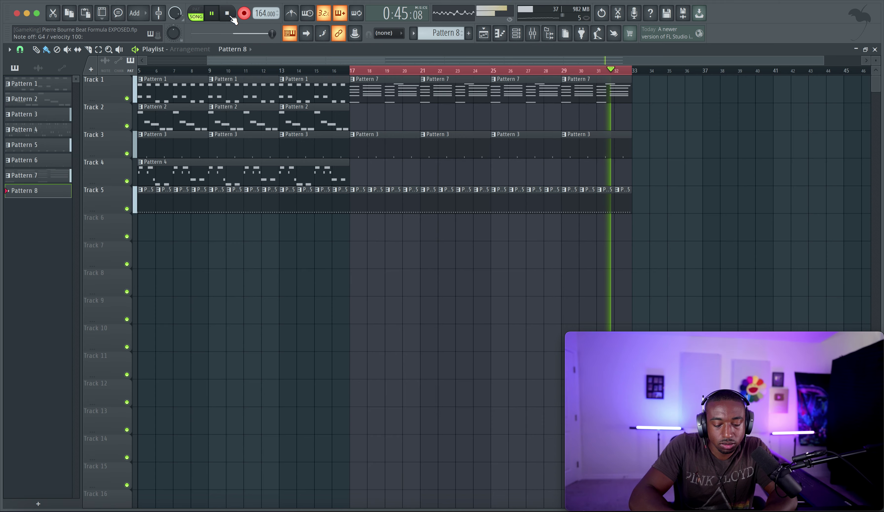
pyautogui.click(228, 14)
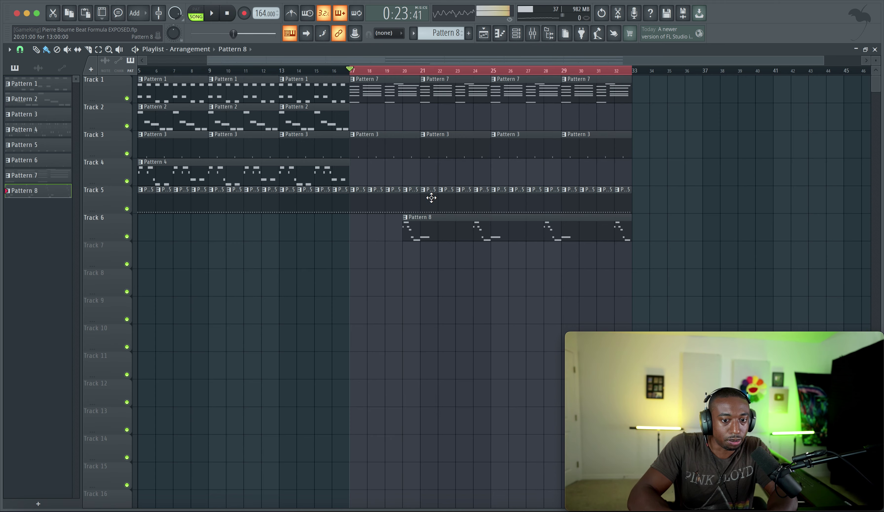
# Add a GMS synthesizer as a new channel below Scaler 2 #2
pyautogui.click(516, 33)
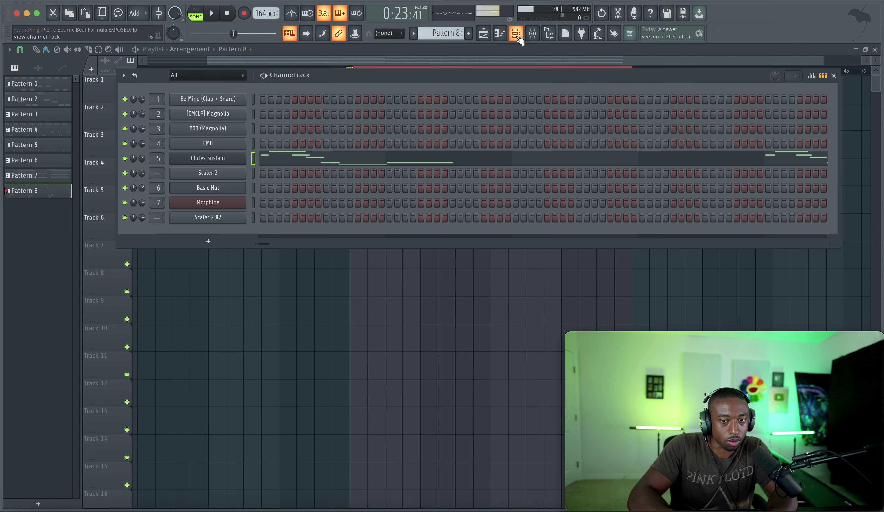
pyautogui.click(211, 242)
pyautogui.click(305, 419)
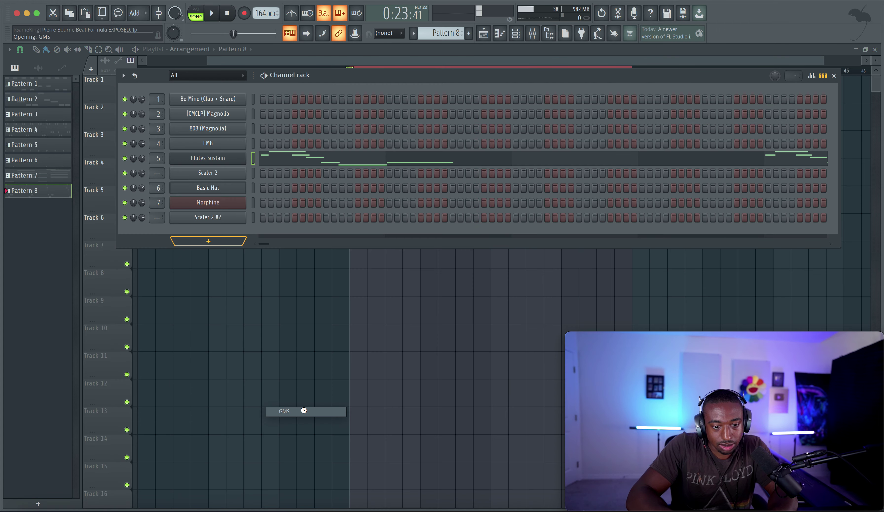
# Audition GMS presets from the Leads & Synths bank, starting with Amphibian TE, and settle on Buzz Saw TE
pyautogui.click(169, 230)
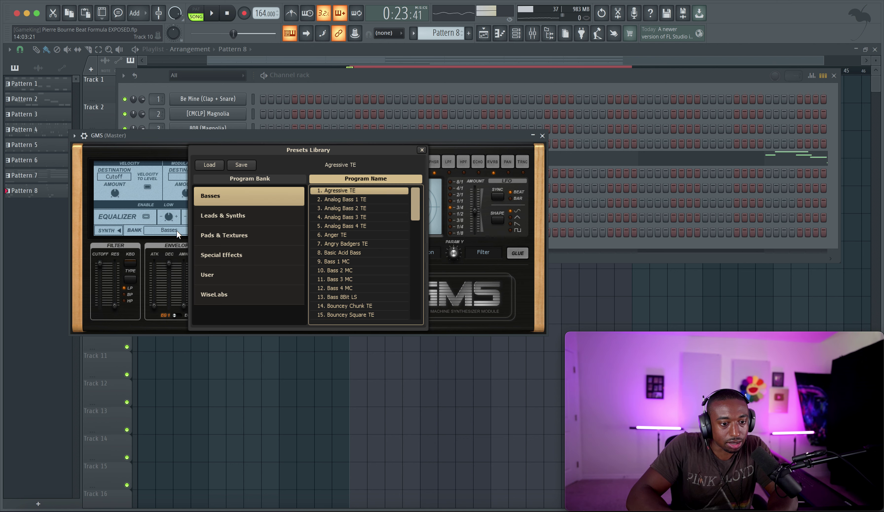
pyautogui.click(239, 217)
pyautogui.doubleClick(346, 190)
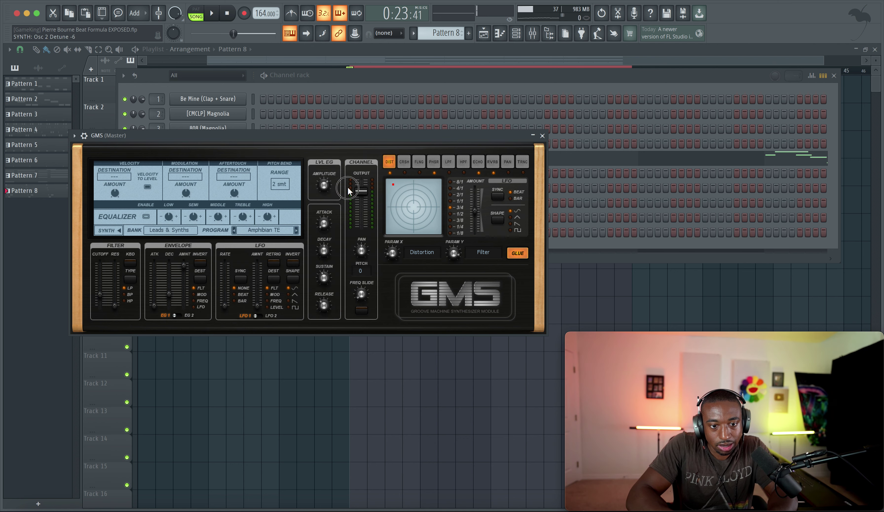
pyautogui.press('n')
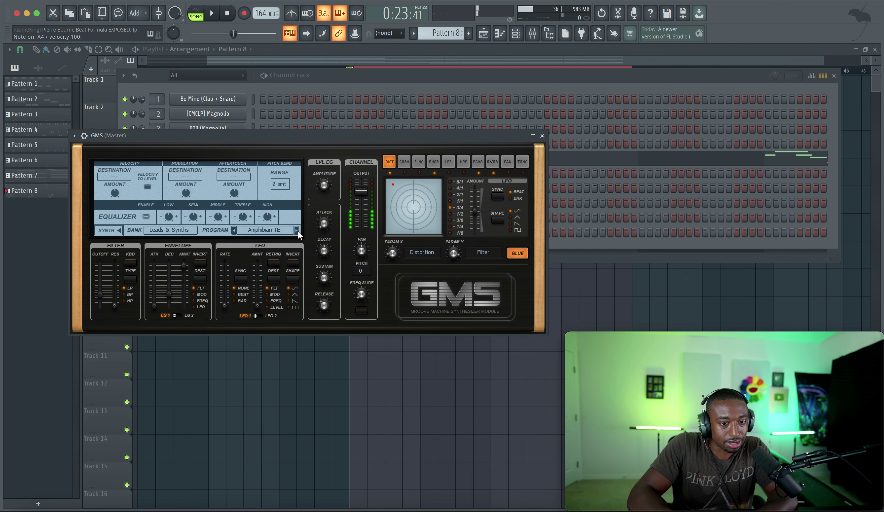
pyautogui.click(297, 231)
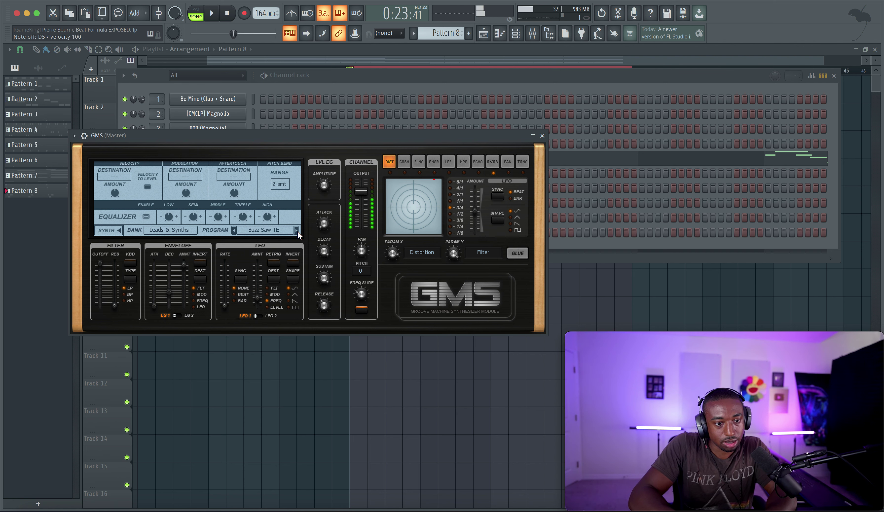
# Turn on mono mode for the GMS channel and try out lead notes over the arrangement from bar 17
pyautogui.click(75, 136)
pyautogui.click(103, 153)
pyautogui.click(199, 209)
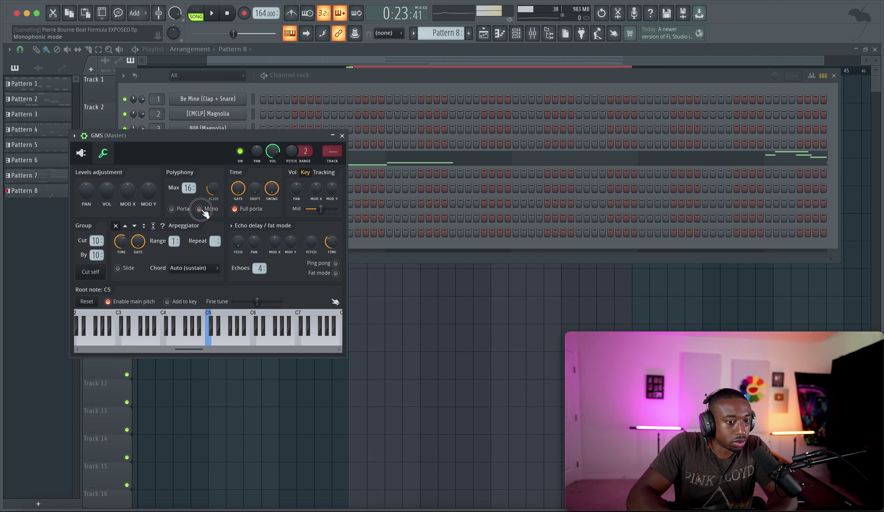
pyautogui.click(81, 153)
pyautogui.press('space')
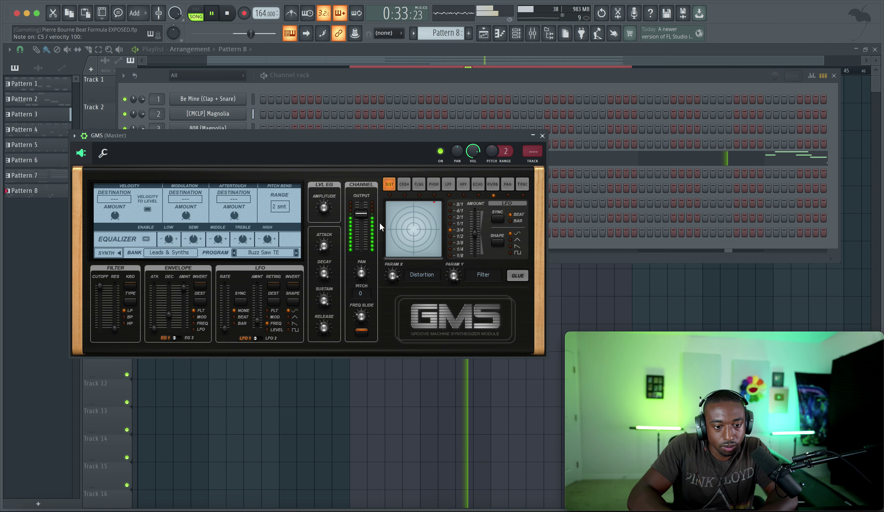
pyautogui.press('space')
# Route the GMS channel to mixer track 8, then switch to a new empty Pattern 9 and return to the playlist
pyautogui.press('super+l')
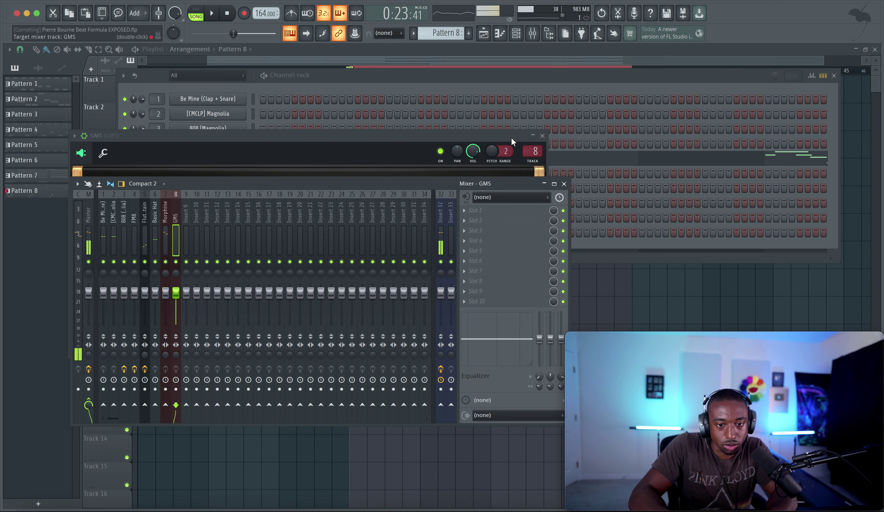
pyautogui.click(542, 136)
pyautogui.click(390, 69)
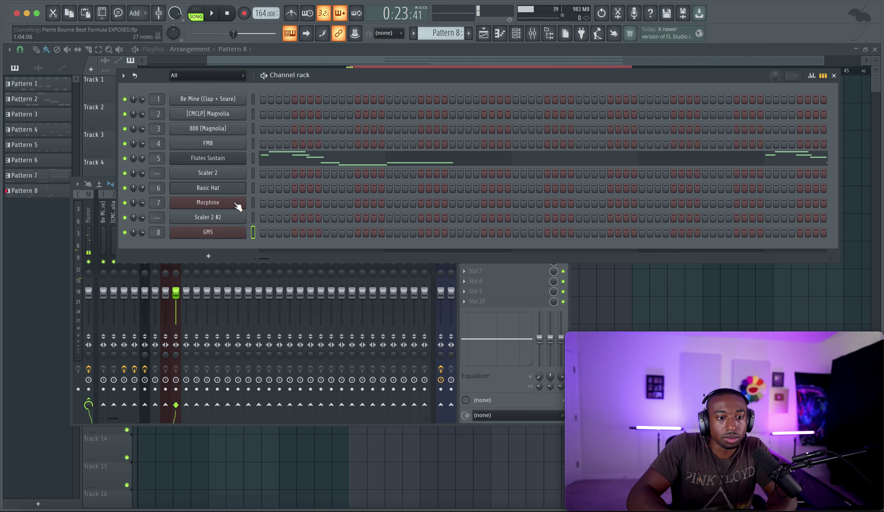
pyautogui.click(254, 232)
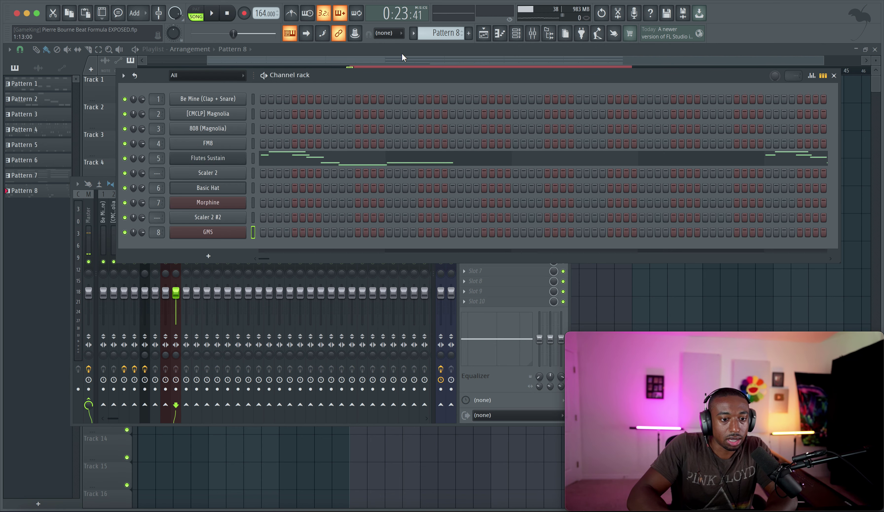
pyautogui.moveTo(439, 32); pyautogui.dragTo(440, 28)
pyautogui.click(602, 283)
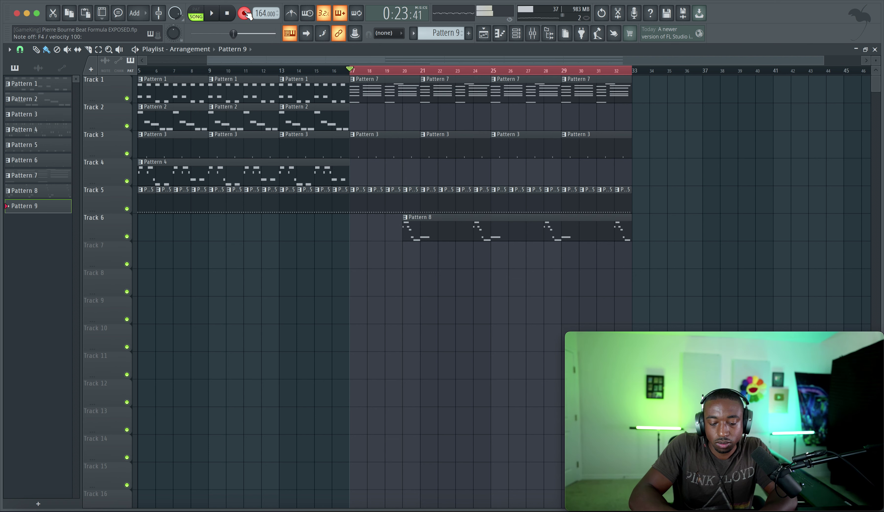
# Try recording a GMS lead melody into Pattern 9 from bar 17
pyautogui.press('space')
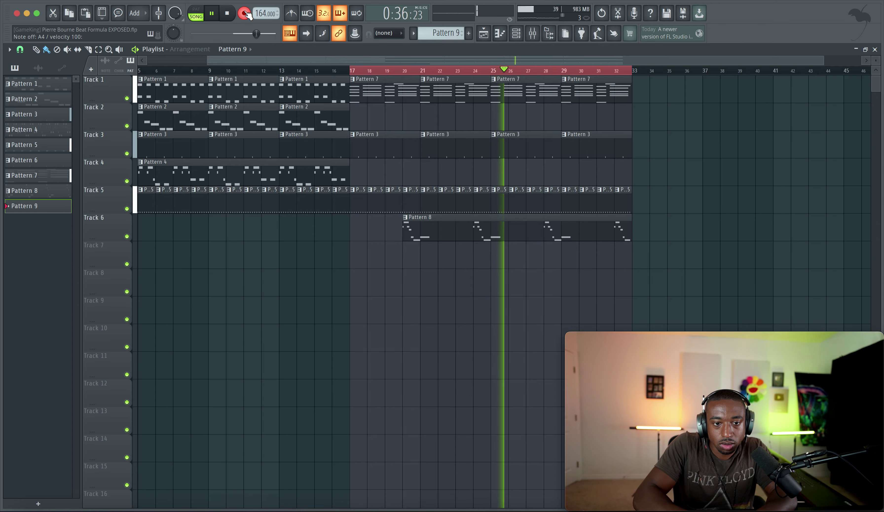
pyautogui.press('space')
pyautogui.rightClick(388, 263)
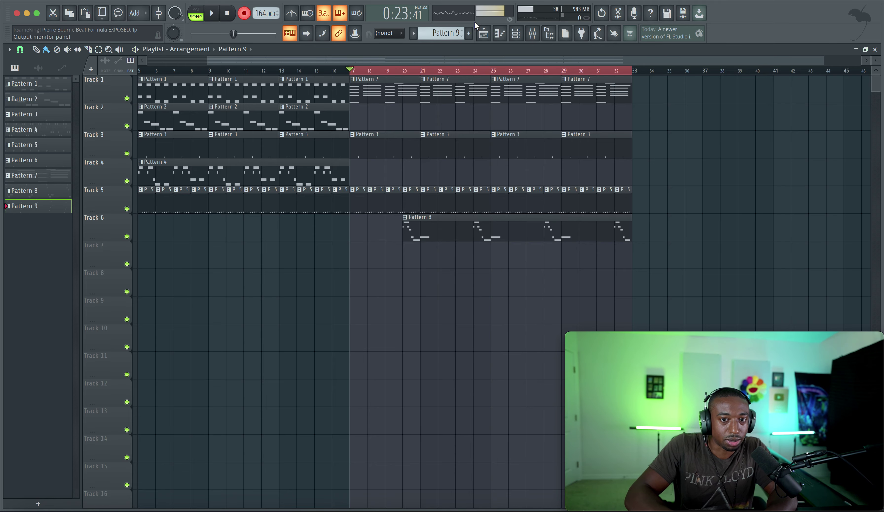
# Record a repeating four-note GMS melody into Pattern 9 on Track 7, spanning bars 17 to 31
pyautogui.click(522, 32)
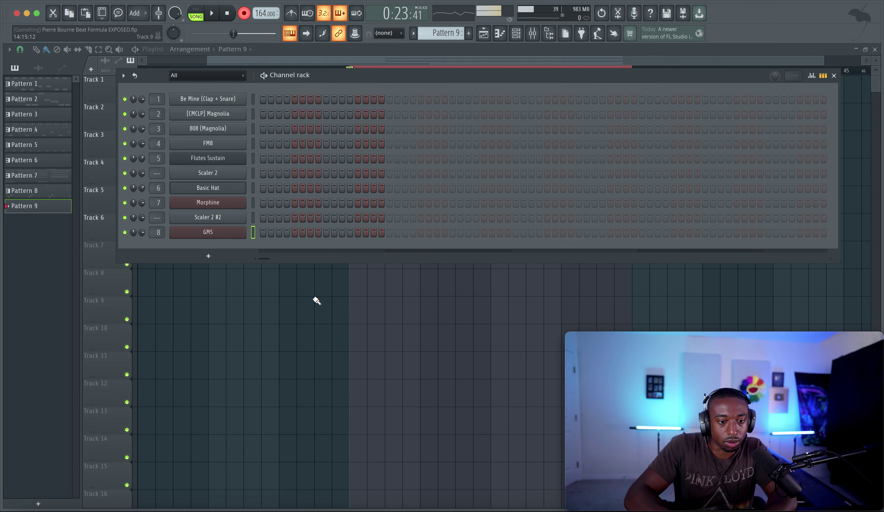
pyautogui.press('F6')
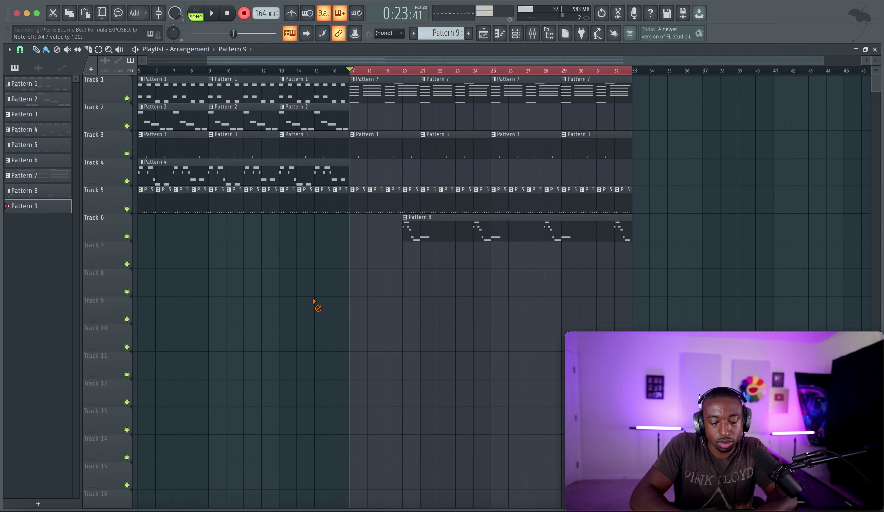
pyautogui.press('space')
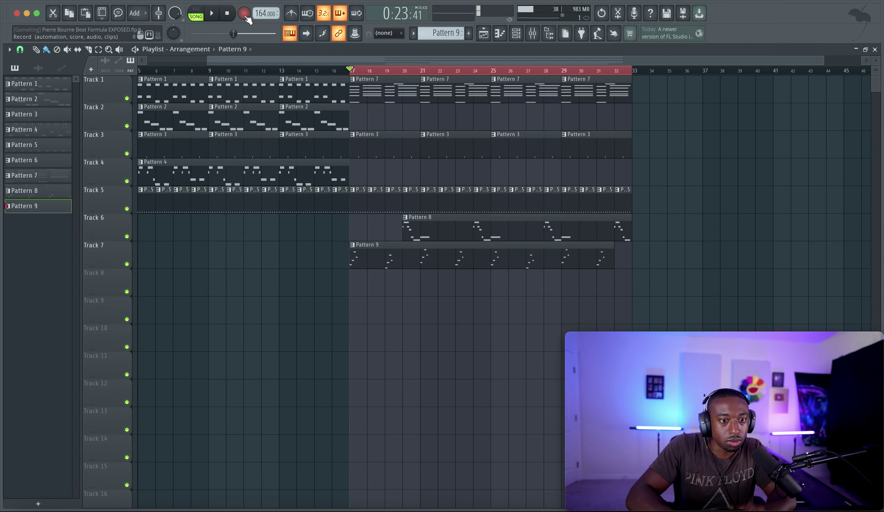
# Quantize the Pattern 9 GMS notes in the piano roll while the arrangement plays and return to the playlist
pyautogui.doubleClick(363, 255)
pyautogui.press('space')
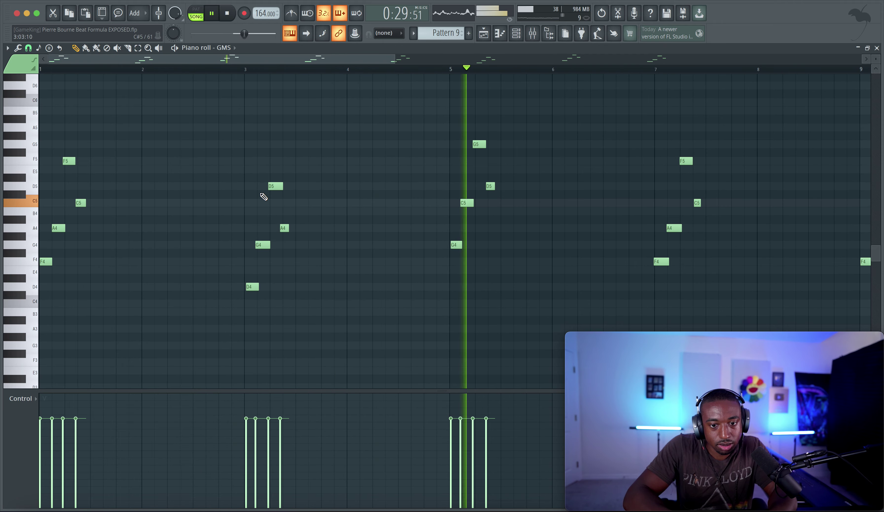
pyautogui.hotkey('alt', 'q')
pyautogui.press('Return')
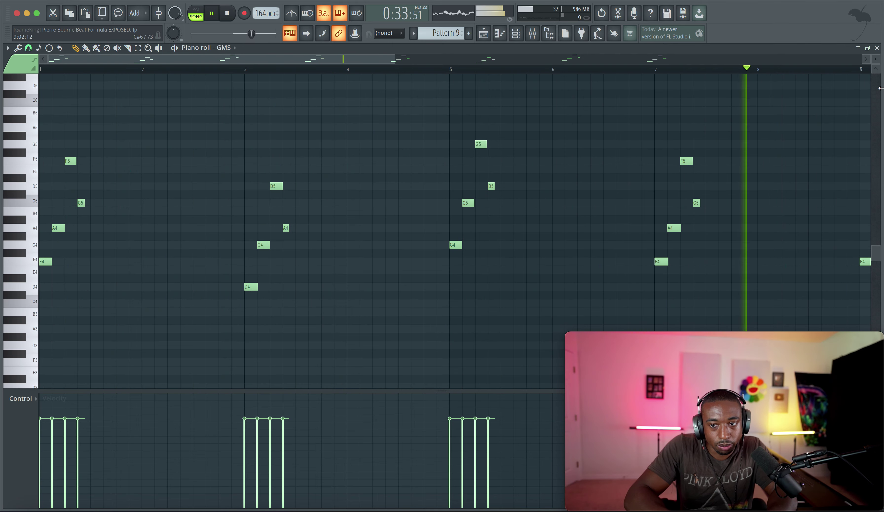
pyautogui.press('F5')
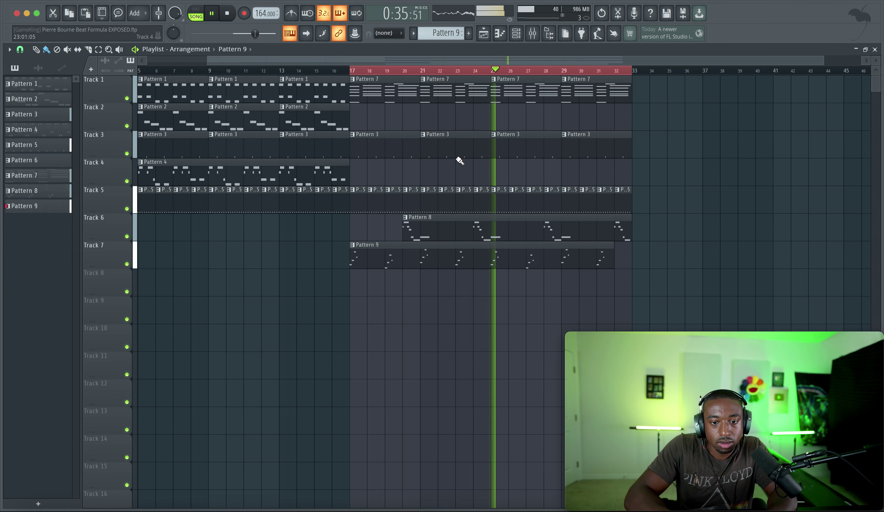
# Add the kHs Reverser effect to the Morphine channel's mixer track and lower its dry/wet mix
pyautogui.click(516, 33)
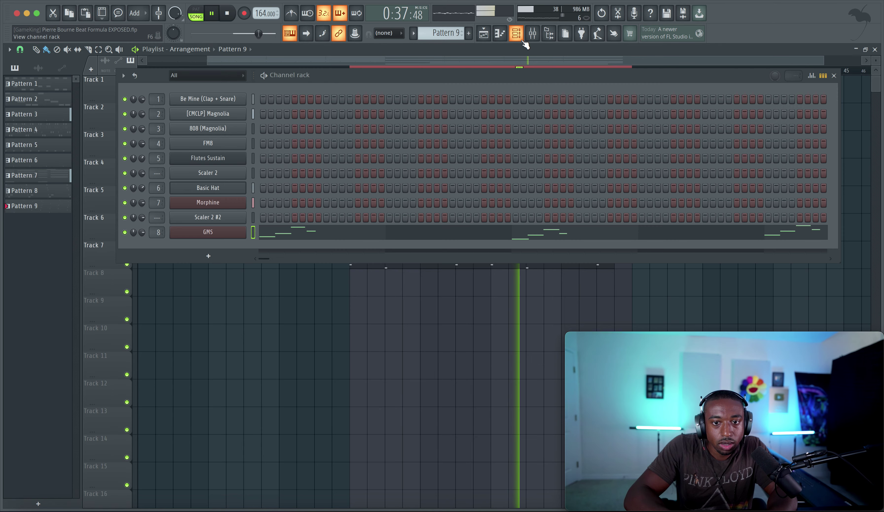
pyautogui.click(229, 205)
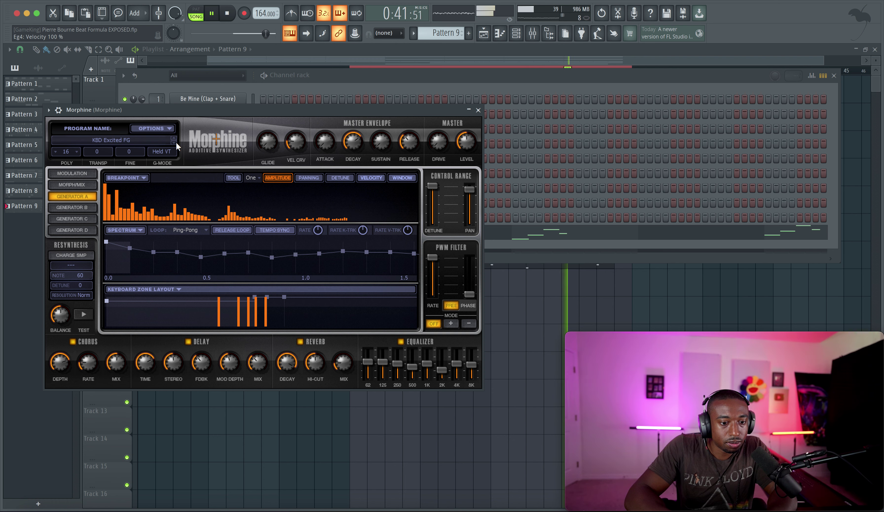
pyautogui.click(479, 111)
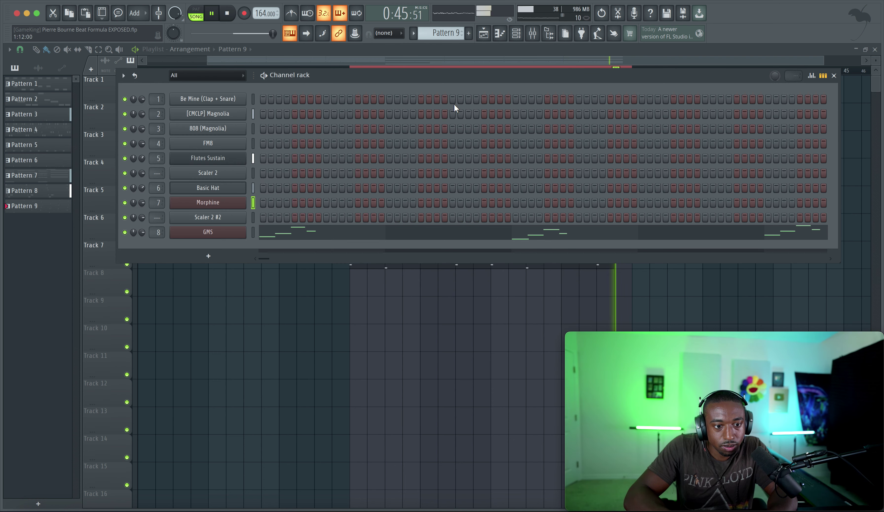
pyautogui.press('F9')
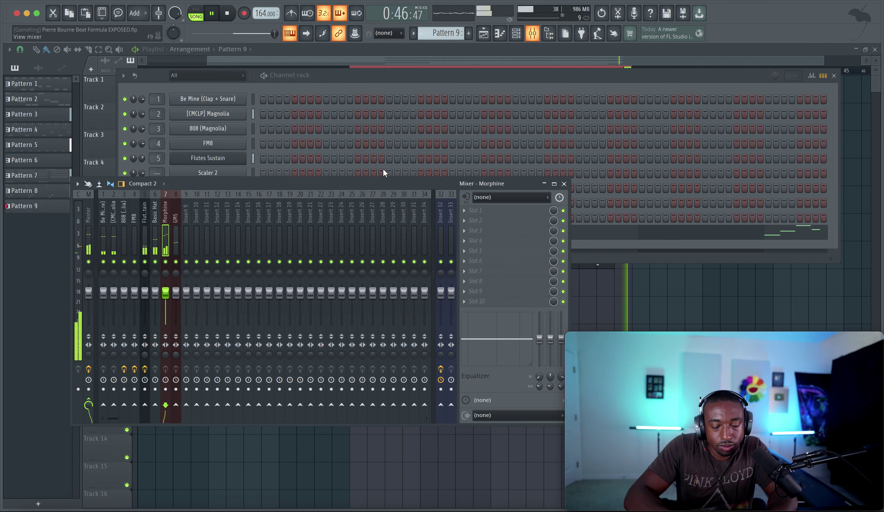
pyautogui.click(473, 221)
pyautogui.scroll(-3, 323, 248)
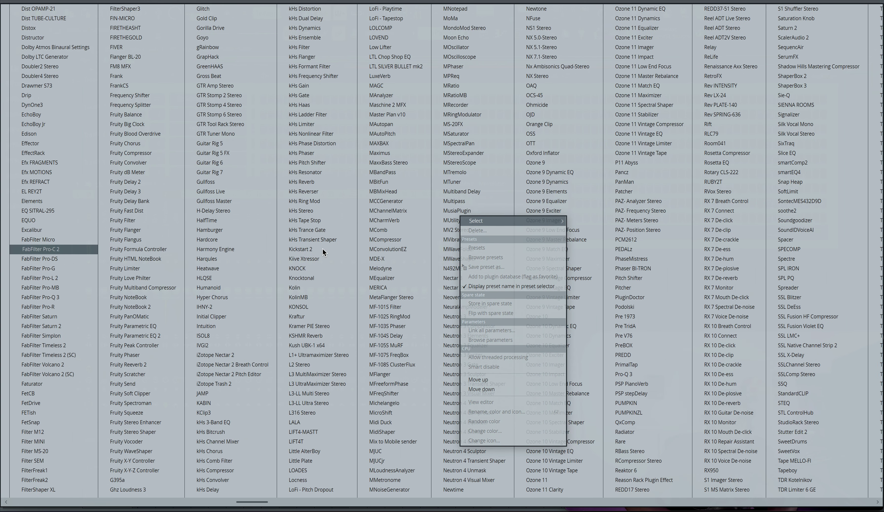
pyautogui.click(318, 192)
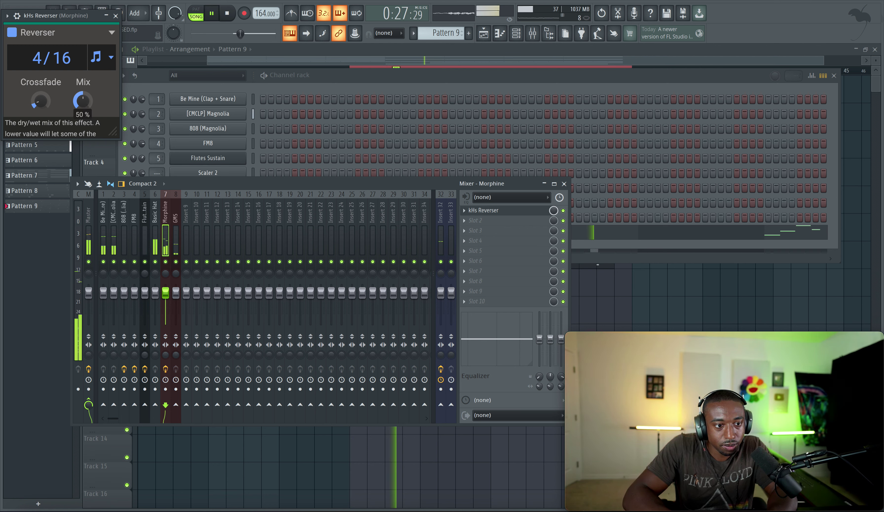
pyautogui.moveTo(83, 101); pyautogui.dragTo(82, 109)
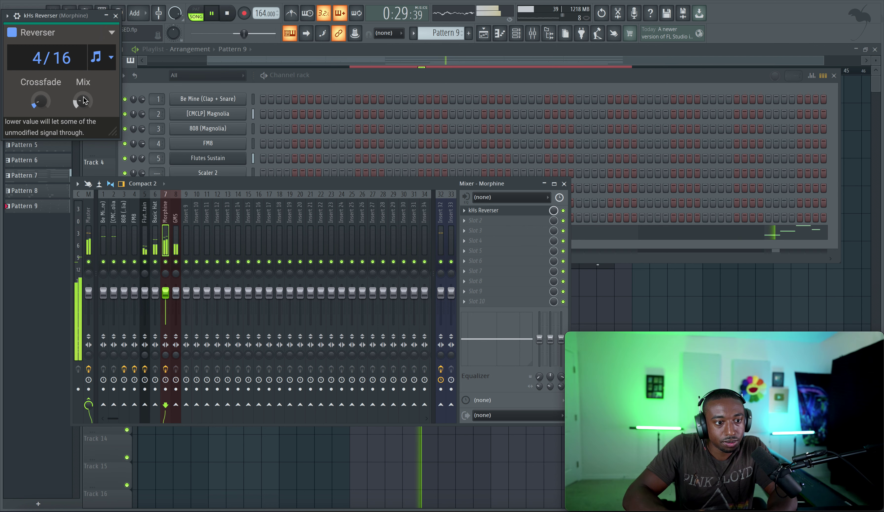
pyautogui.press('Escape')
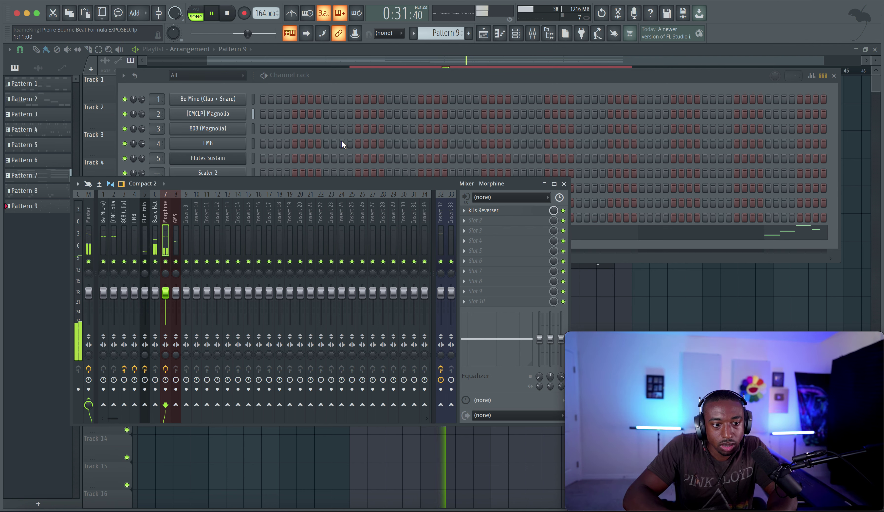
# Review the Morphine synth's settings while the arrangement plays
pyautogui.click(291, 83)
pyautogui.click(234, 207)
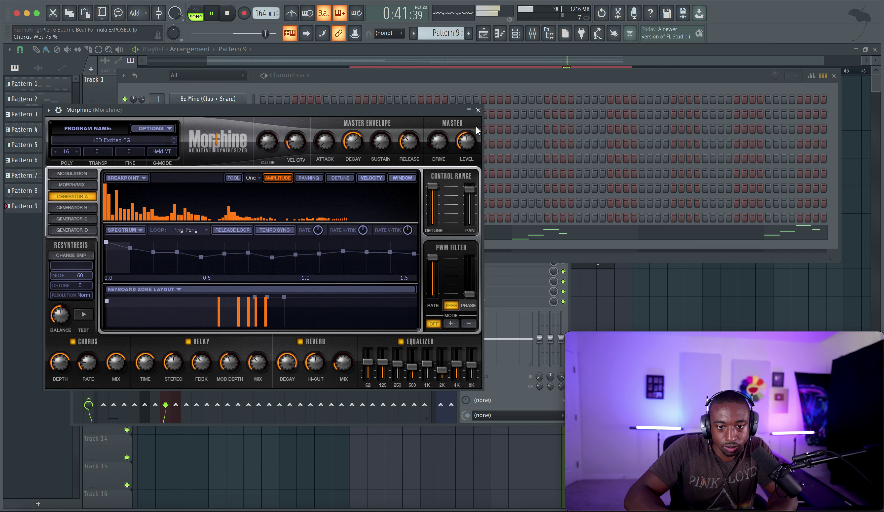
pyautogui.click(478, 110)
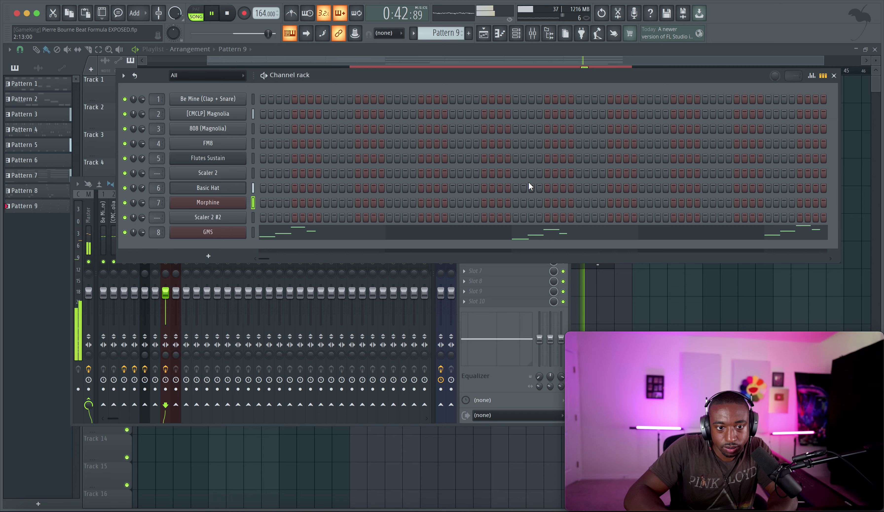
pyautogui.click(601, 290)
# Add a second GMS synthesizer channel, close its plugin window and return to the playlist
pyautogui.click(515, 39)
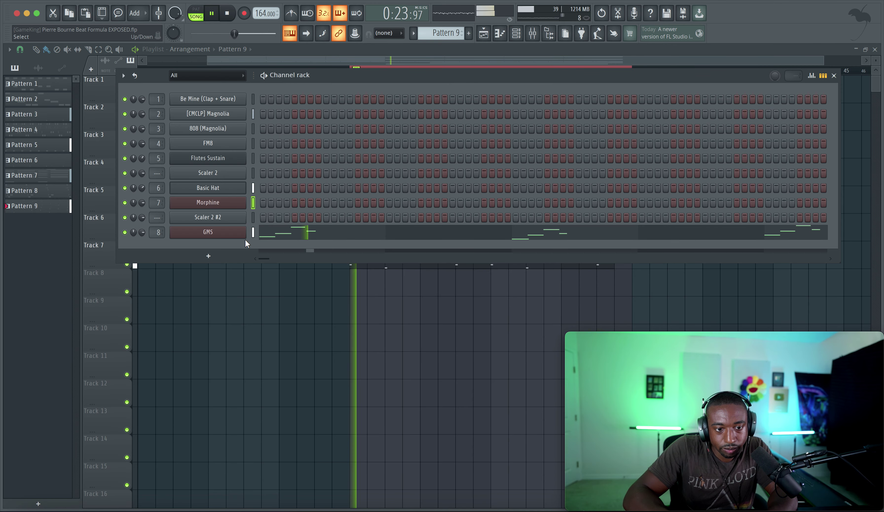
pyautogui.click(225, 257)
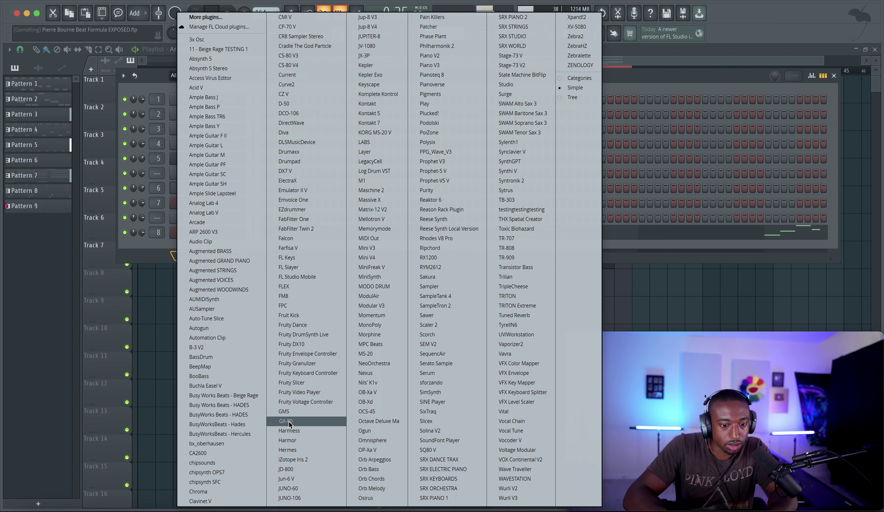
pyautogui.click(306, 415)
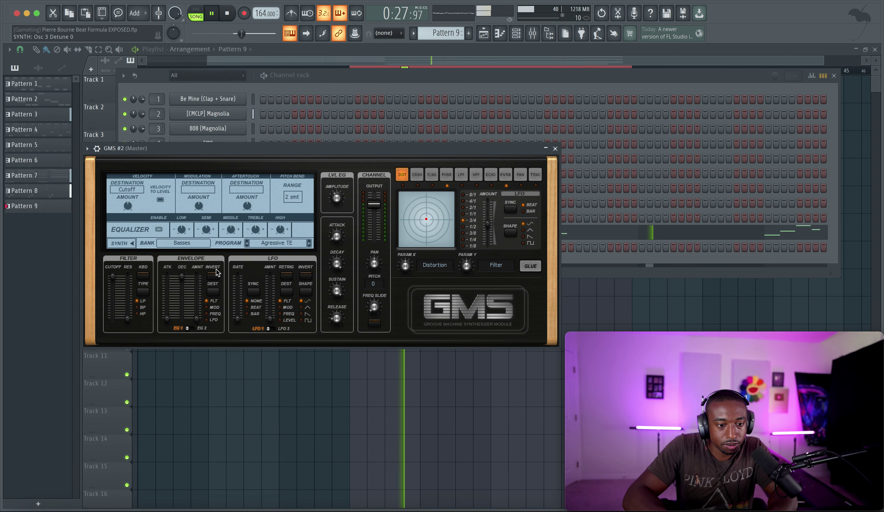
pyautogui.click(555, 149)
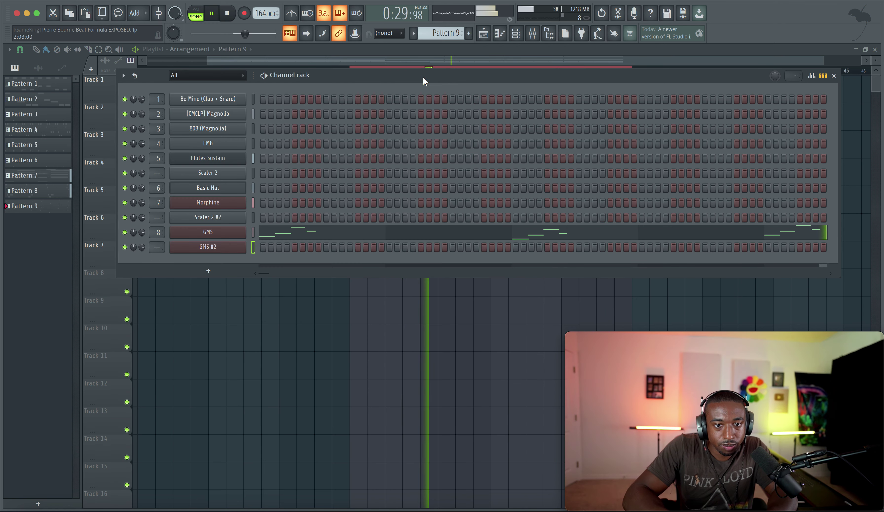
pyautogui.press('F6')
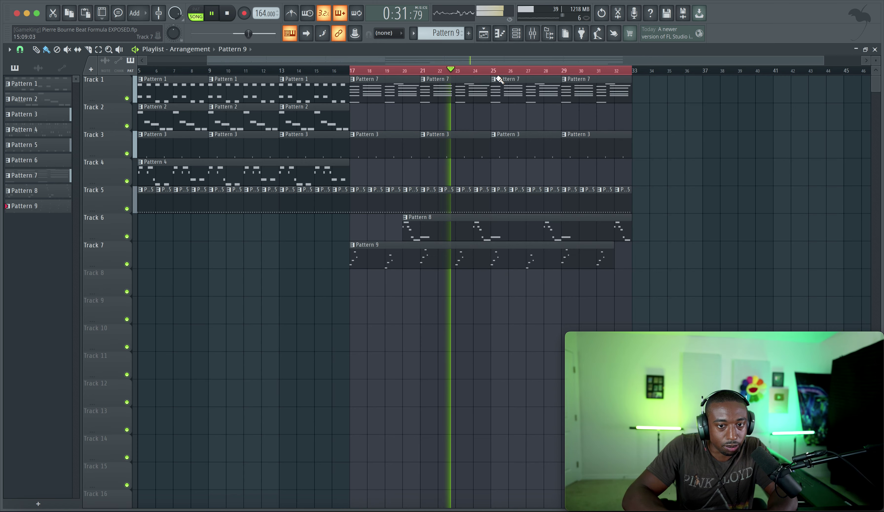
# Route the GMS #2 channel to mixer track 9 and load the Classic Detune TE preset from the Leads & Synths bank
pyautogui.click(517, 34)
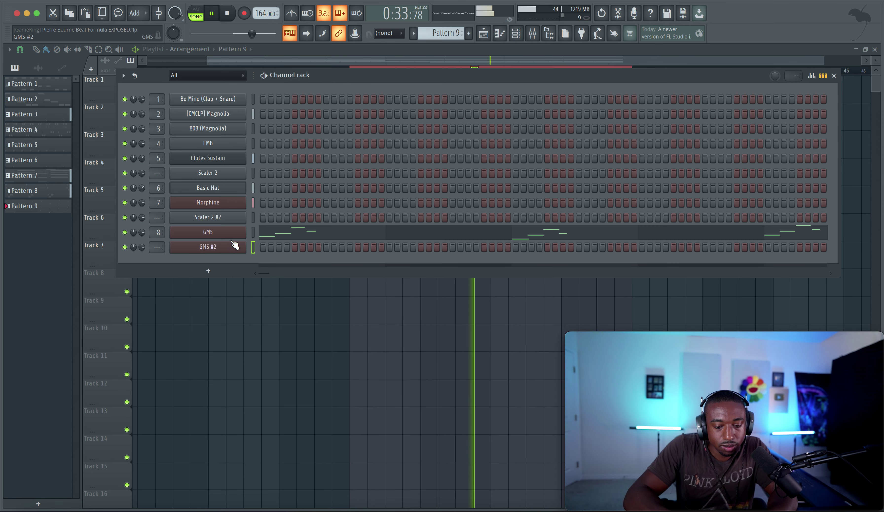
pyautogui.press('F9')
pyautogui.click(216, 247)
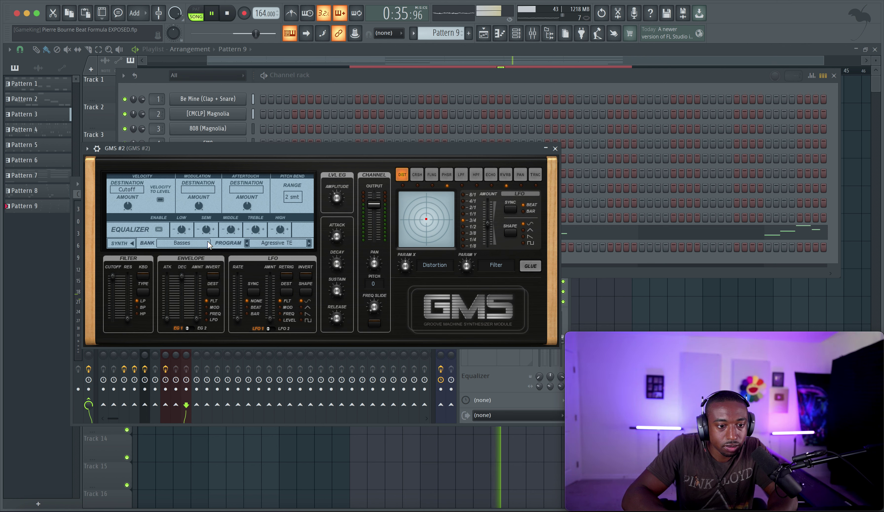
pyautogui.click(180, 242)
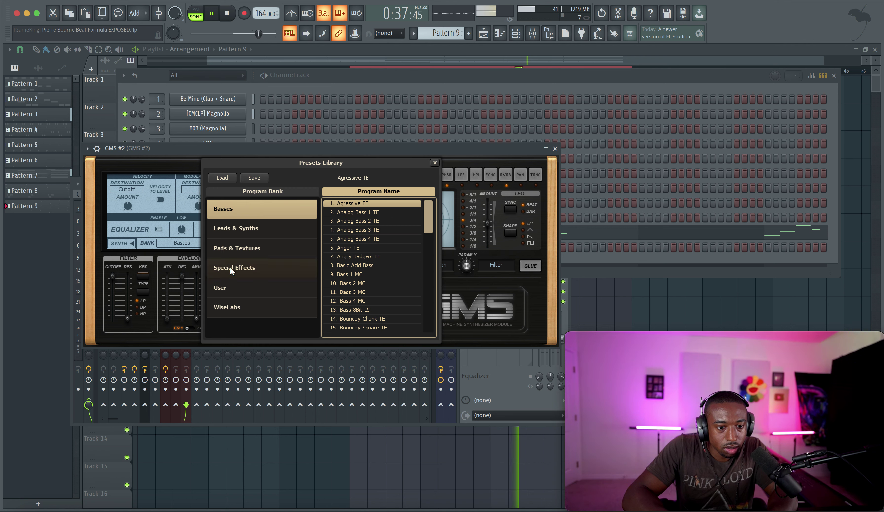
pyautogui.click(251, 229)
pyautogui.doubleClick(366, 250)
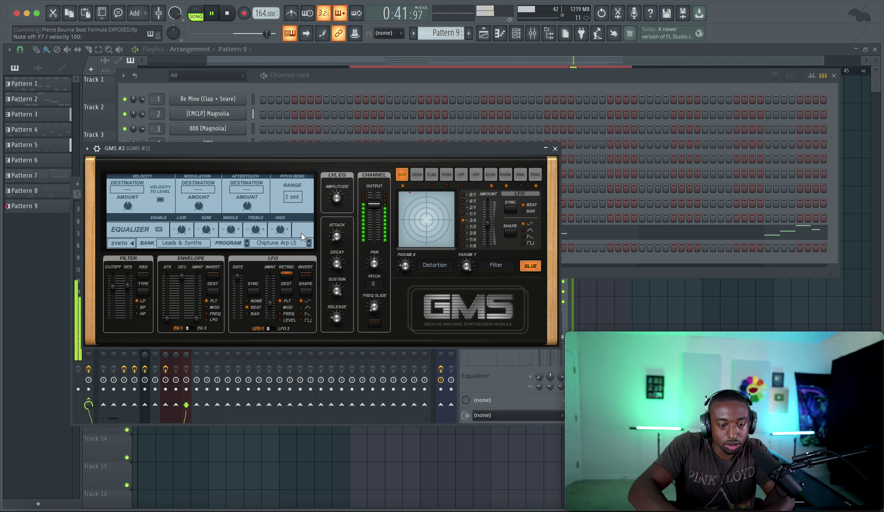
pyautogui.click(309, 243)
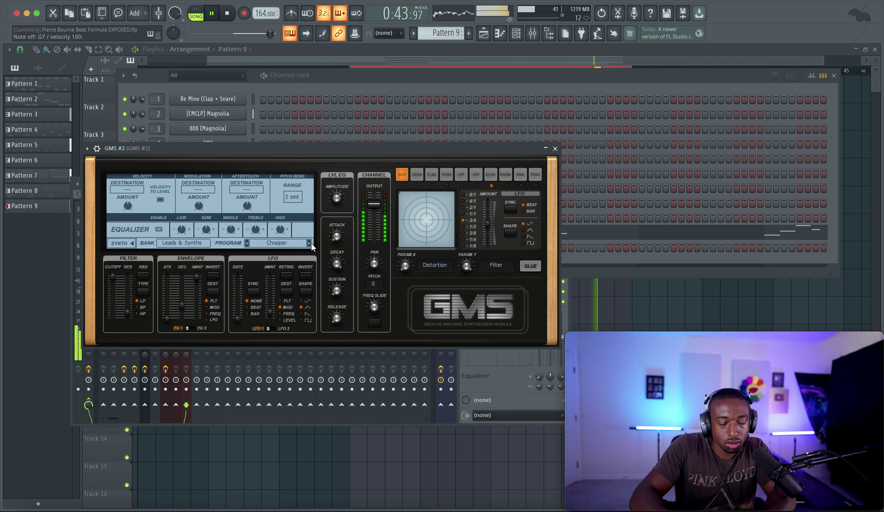
pyautogui.click(310, 243)
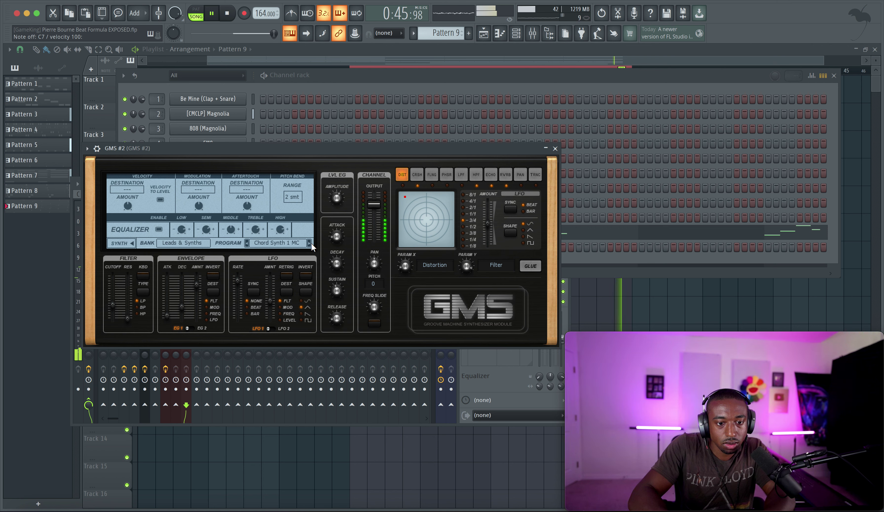
pyautogui.click(309, 243)
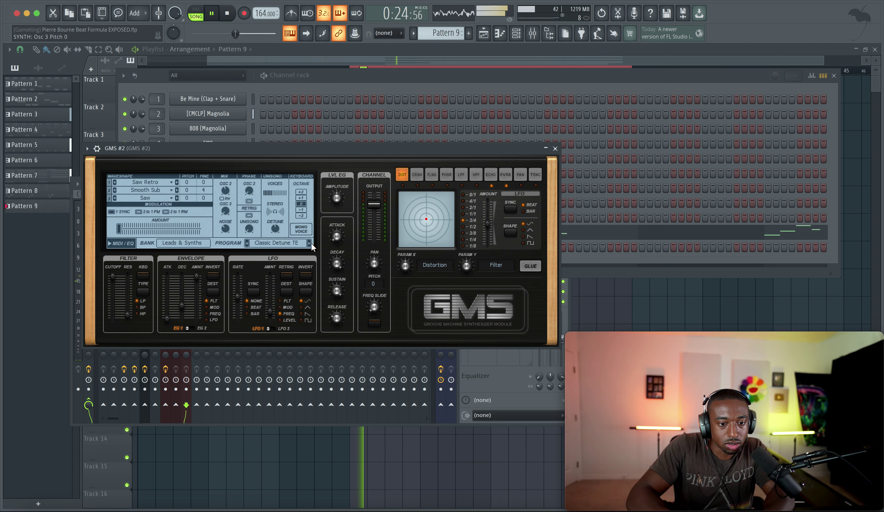
pyautogui.click(309, 243)
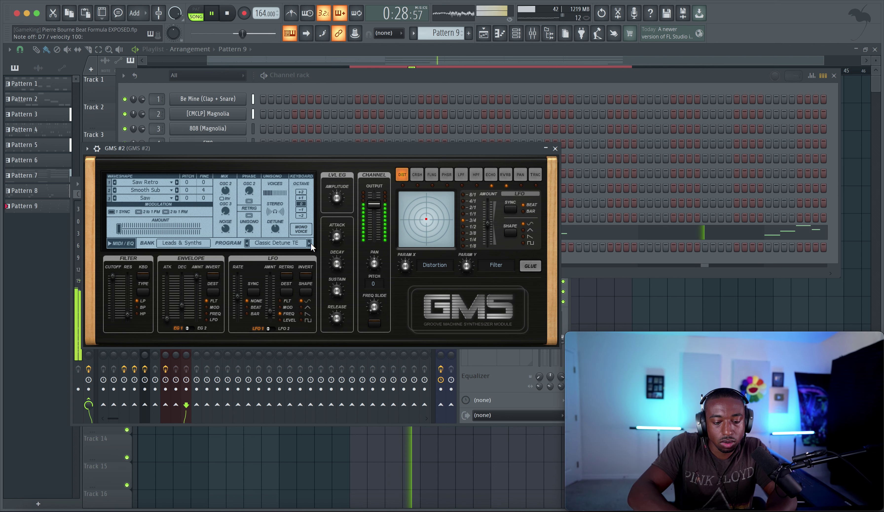
# Enable mono polyphony in the GMS #2 channel settings, test the sound with the arrangement playing and close the plugin window
pyautogui.press('space')
pyautogui.click(97, 149)
pyautogui.click(115, 167)
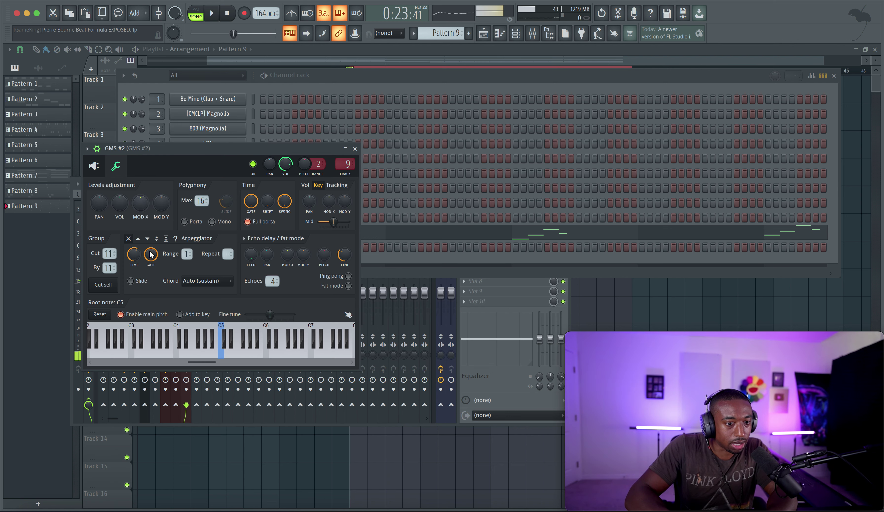
pyautogui.press('space')
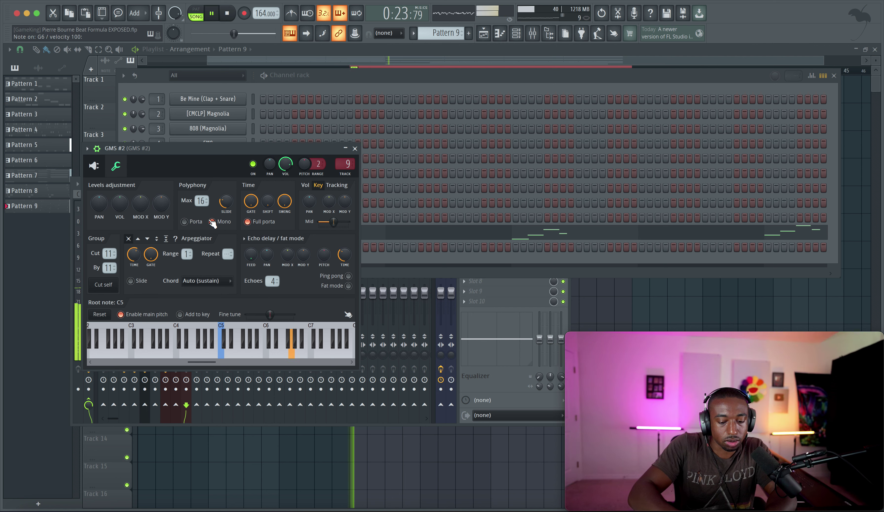
pyautogui.click(354, 148)
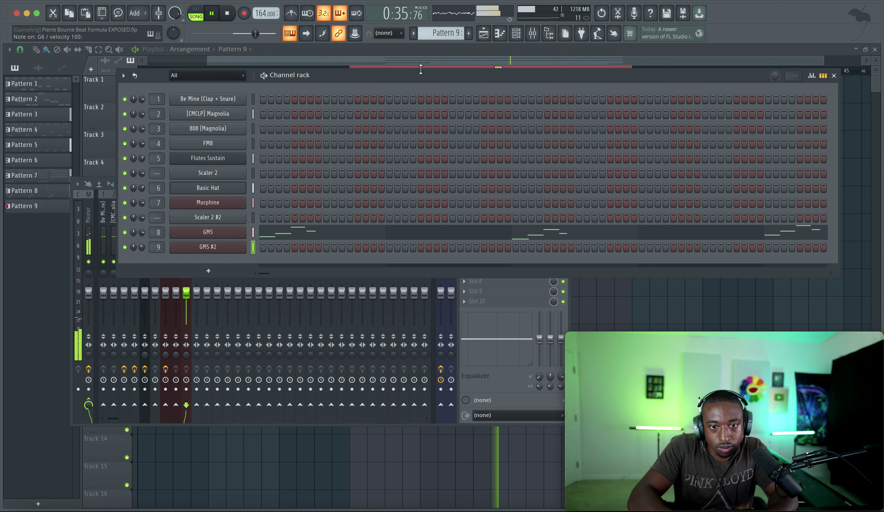
# Create Pattern 10 and record a GMS #2 melody over bars 17 to 32 of the arrangement
pyautogui.click(468, 33)
pyautogui.press('space')
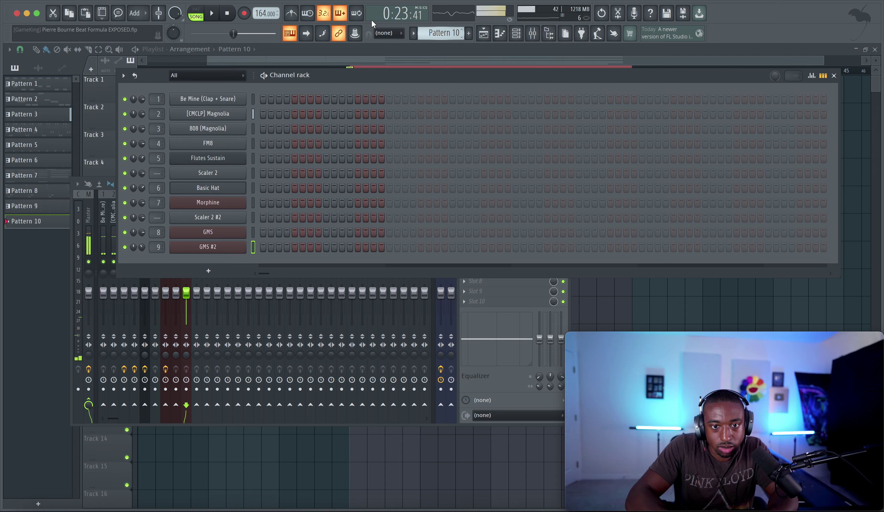
pyautogui.rightClick(653, 311)
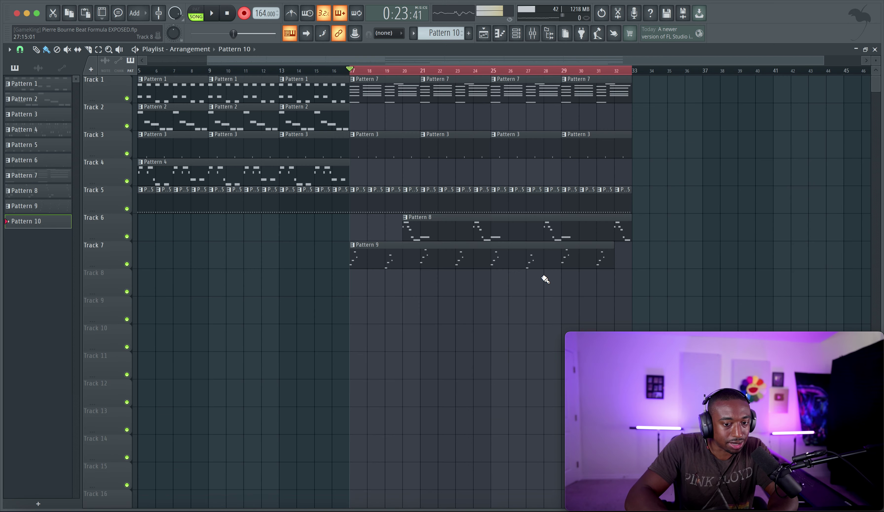
pyautogui.press('space')
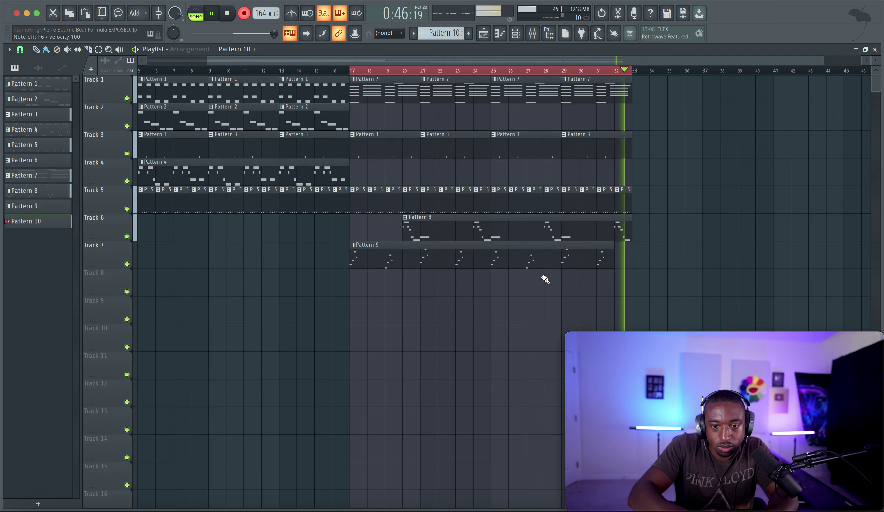
pyautogui.press('space')
# Raise the long F6 note in bar 13 of Pattern 10 to G6, play it back and return to the playlist
pyautogui.doubleClick(442, 279)
pyautogui.press('space')
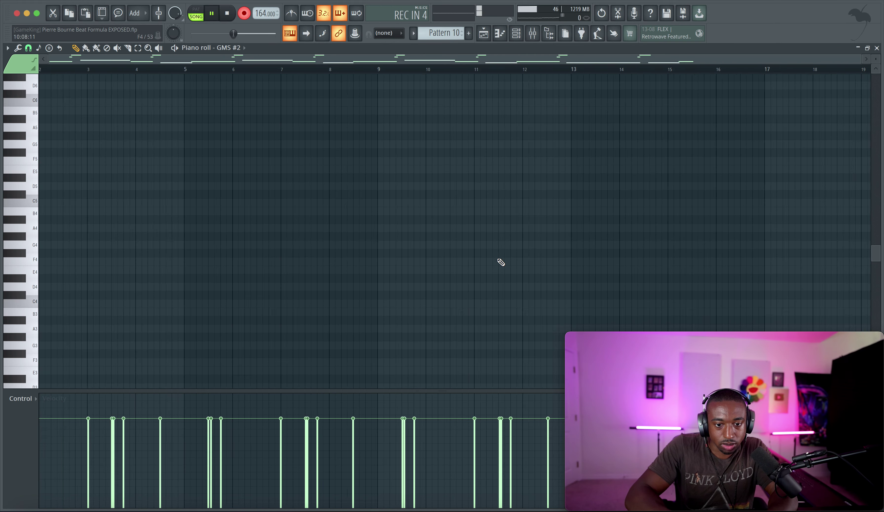
pyautogui.scroll(7, 305, 154)
pyautogui.press('space')
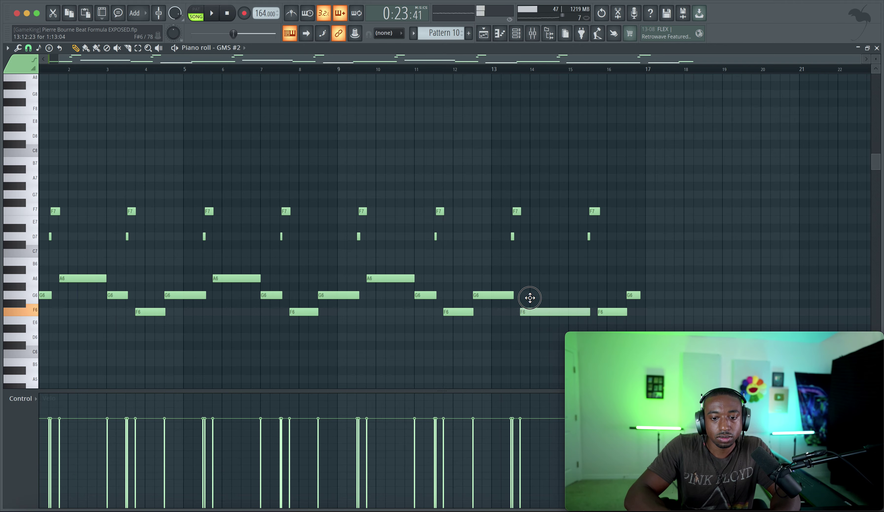
pyautogui.moveTo(530, 301); pyautogui.dragTo(530, 284)
pyautogui.press('space')
pyautogui.scroll(1, 410, 172)
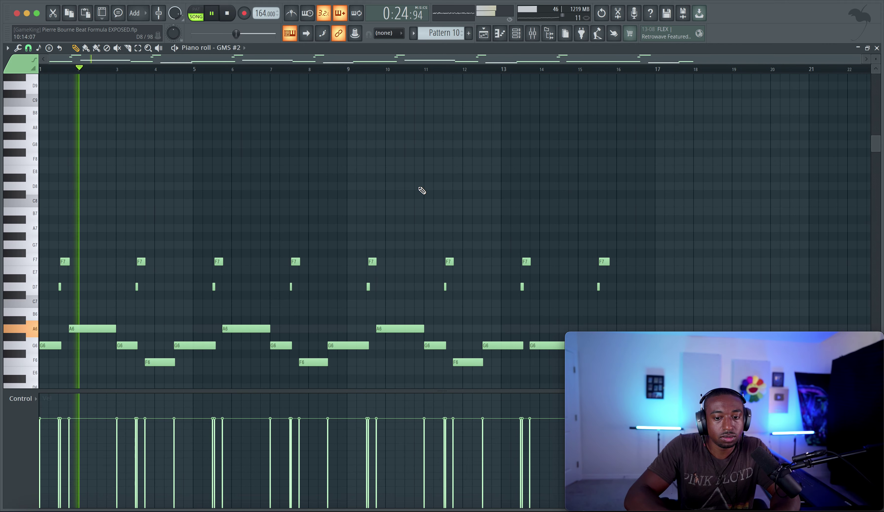
pyautogui.scroll(-3, 425, 188)
pyautogui.click(488, 37)
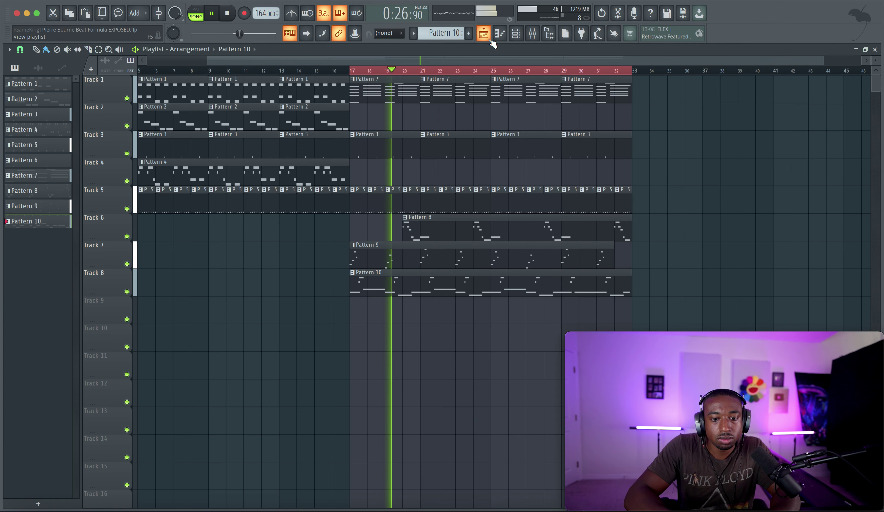
# Lower the Morphine mixer track's volume to 77%
pyautogui.click(516, 33)
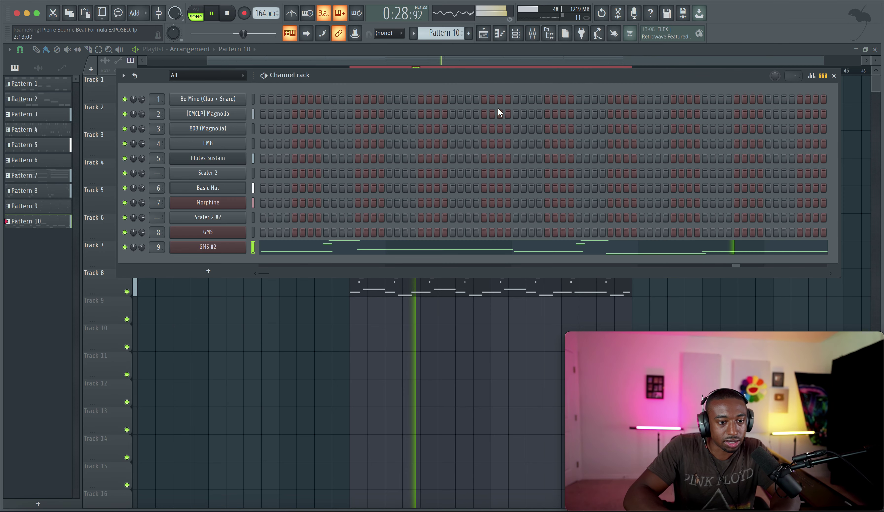
pyautogui.click(533, 34)
pyautogui.click(169, 252)
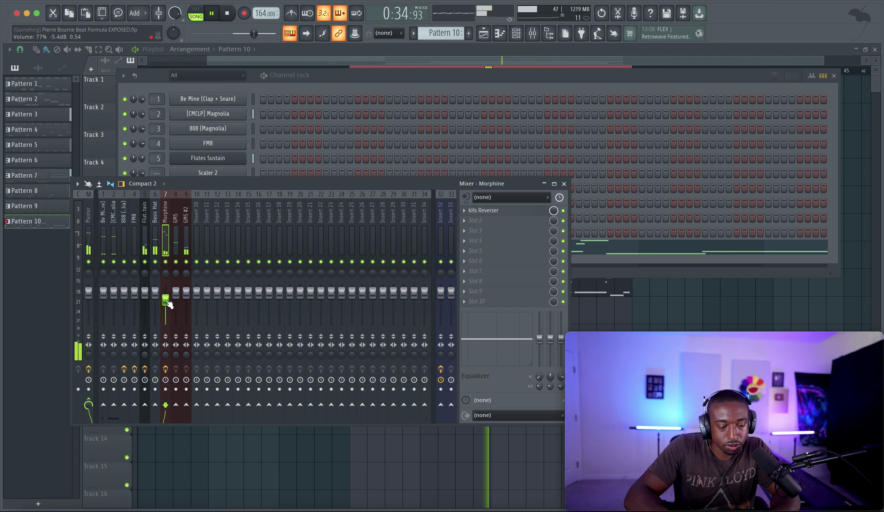
# Add FabFilter Pro-C 2 after kHs Reverser on the Morphine mixer track with its default setting and return to the playlist
pyautogui.click(486, 222)
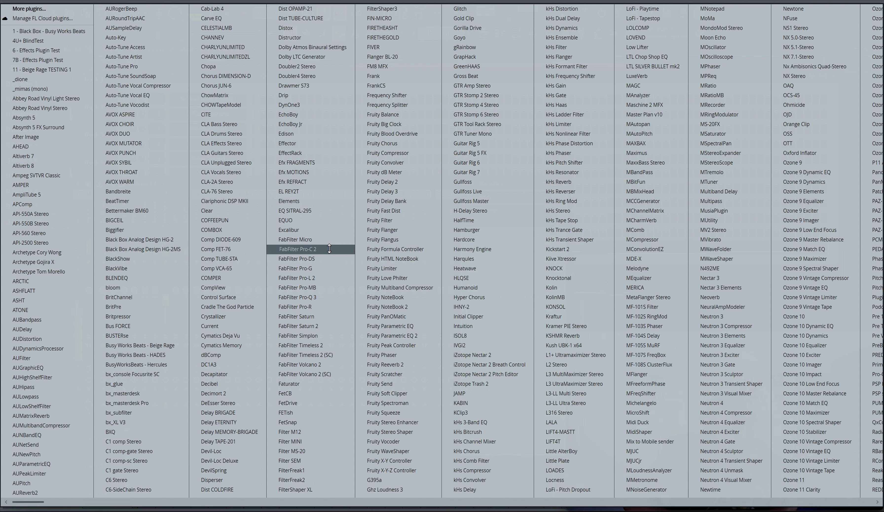
pyautogui.press('Return')
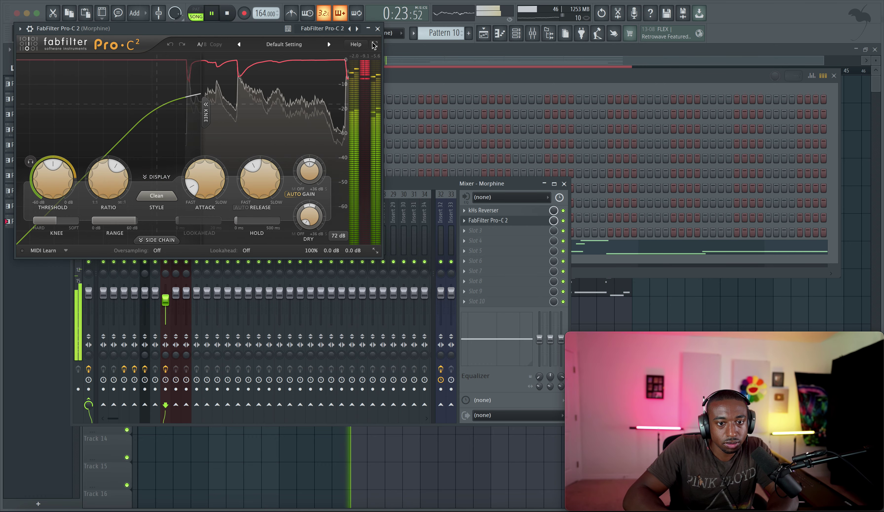
pyautogui.press('Escape')
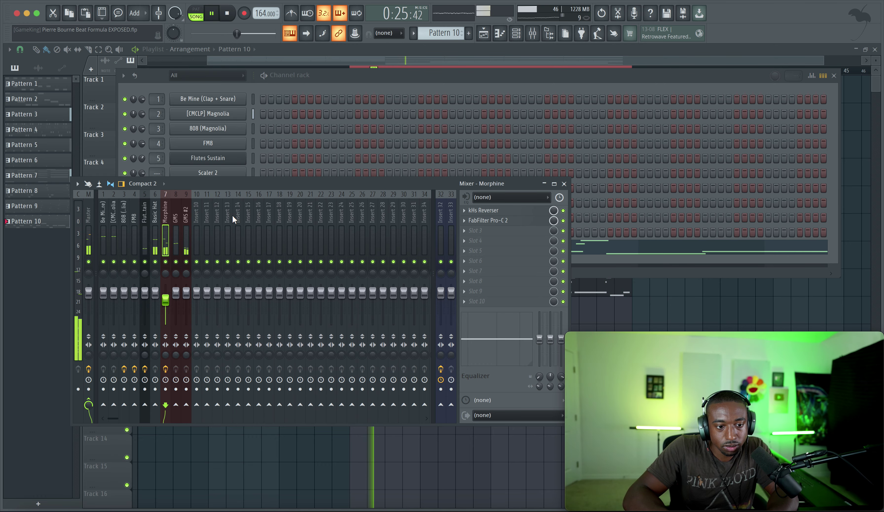
pyautogui.click(564, 184)
pyautogui.press('F6')
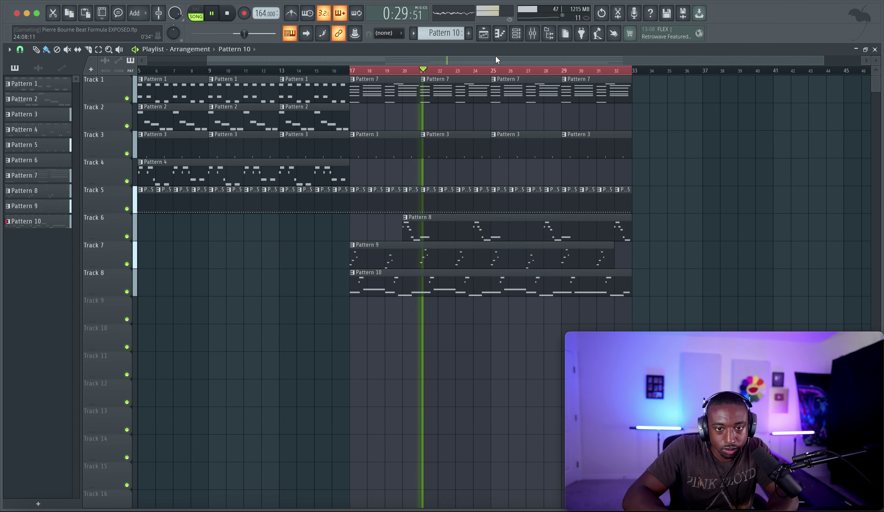
# Switch the Morphine synth to the KBD FM-EP FG preset, audition it with the arrangement and return to the playlist
pyautogui.click(516, 33)
pyautogui.click(234, 204)
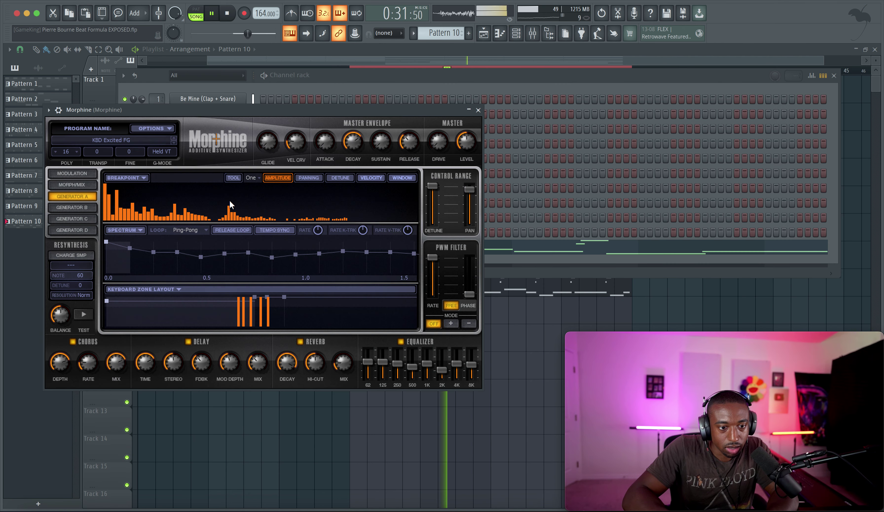
pyautogui.press('space')
pyautogui.click(175, 143)
pyautogui.press('space')
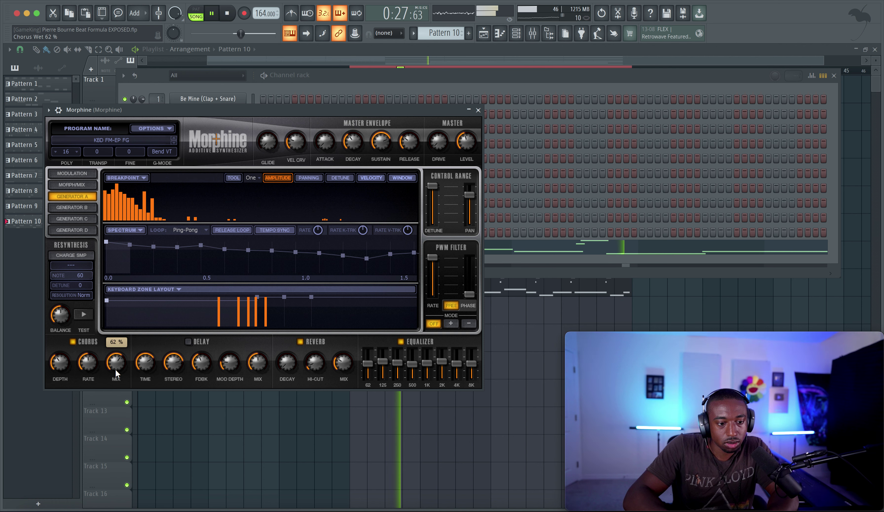
pyautogui.click(478, 110)
pyautogui.click(345, 306)
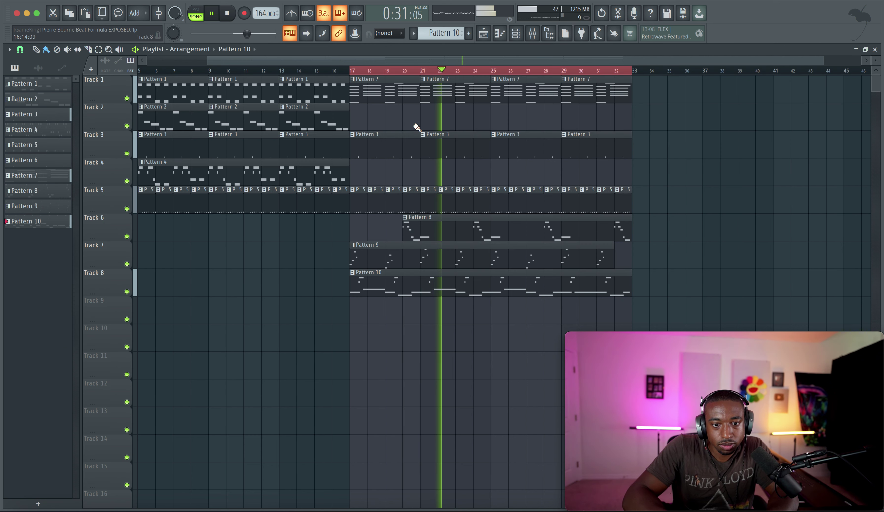
# Duplicate the two A#4 notes of the Pattern 7 Morphine chords one octave down to A#3 and deselect them
pyautogui.doubleClick(396, 96)
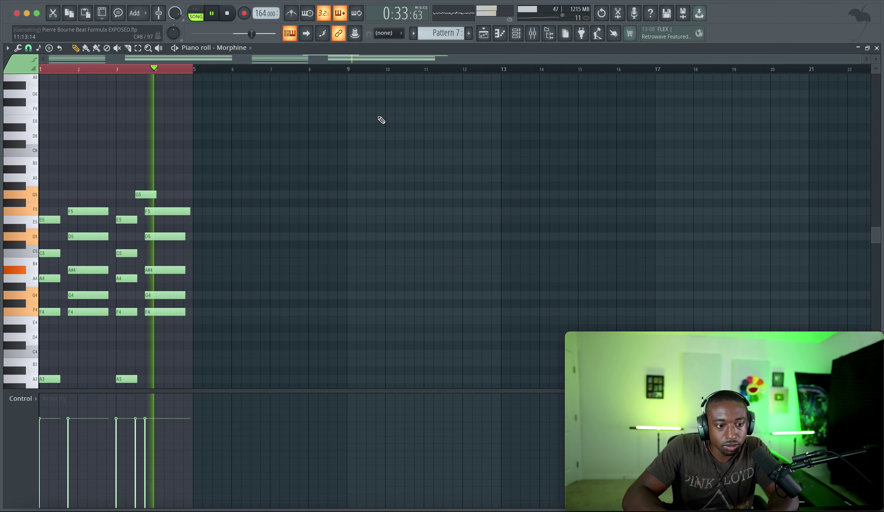
pyautogui.scroll(-5, 197, 195)
pyautogui.scroll(3, 158, 213)
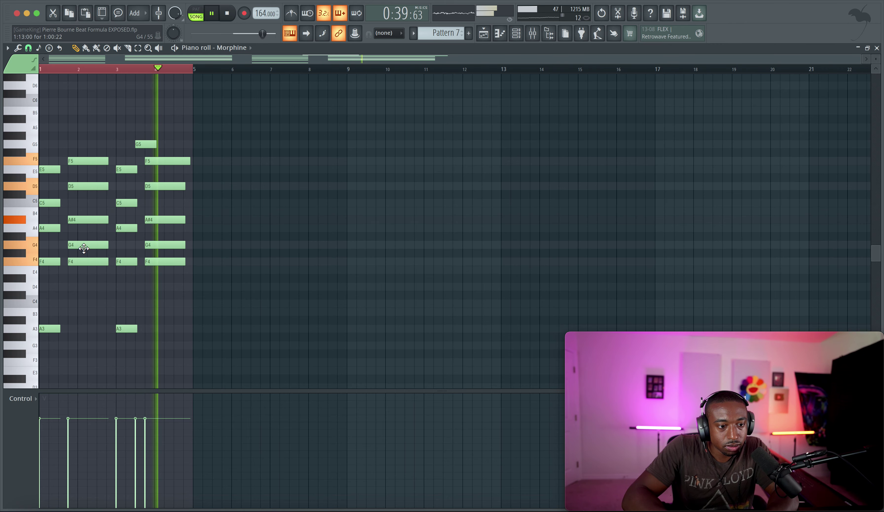
pyautogui.keyDown('shift'); pyautogui.keyDown('super'); pyautogui.click(83, 220); pyautogui.keyUp('super'); pyautogui.keyUp('shift')
pyautogui.keyDown('shift'); pyautogui.keyDown('super'); pyautogui.click(160, 219); pyautogui.keyUp('super'); pyautogui.keyUp('shift')
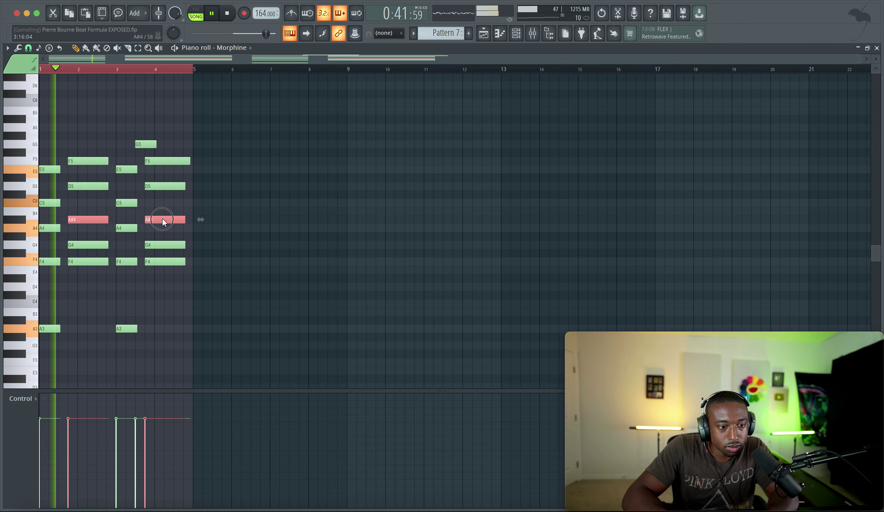
pyautogui.press('space')
pyautogui.press('super+c')
pyautogui.press('super+v')
pyautogui.press('super+Down')
pyautogui.press('space')
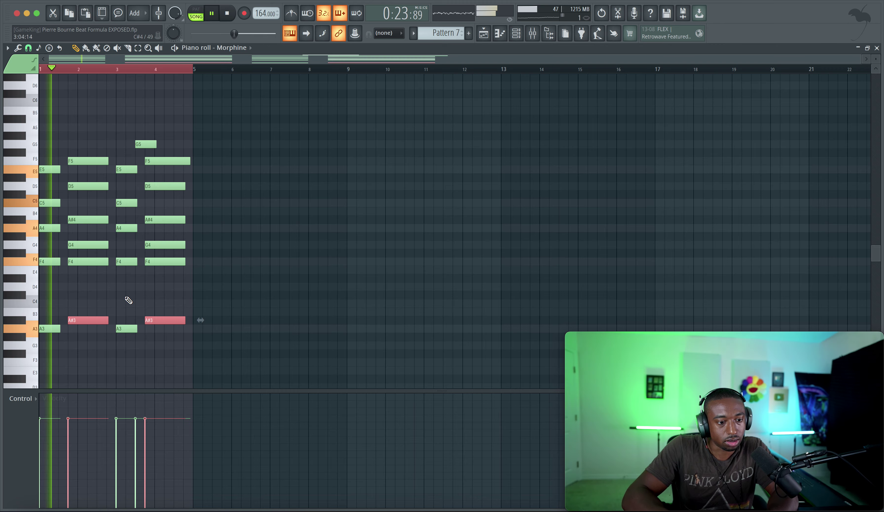
pyautogui.press('super+d')
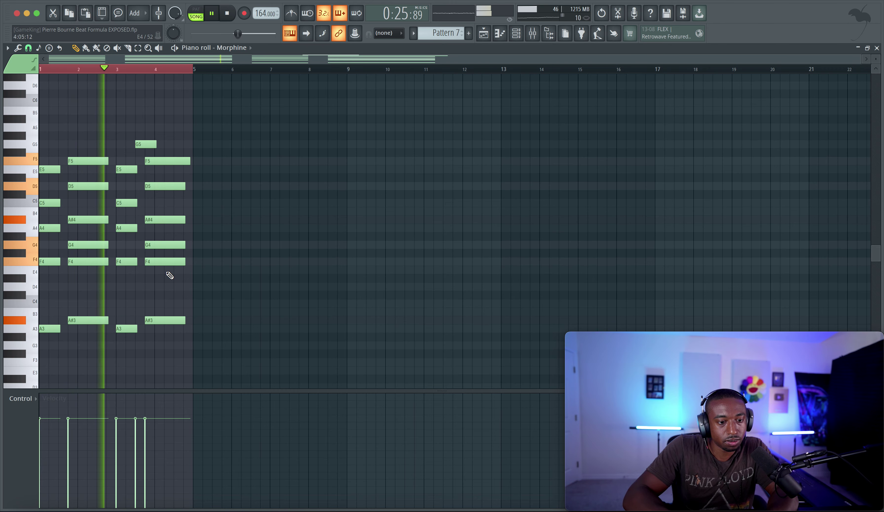
# Raise the bass note under the last Pattern 7 chord four semitones to D4 and stop playback
pyautogui.keyDown('shift'); pyautogui.keyDown('super'); pyautogui.click(161, 320); pyautogui.keyUp('super'); pyautogui.keyUp('shift')
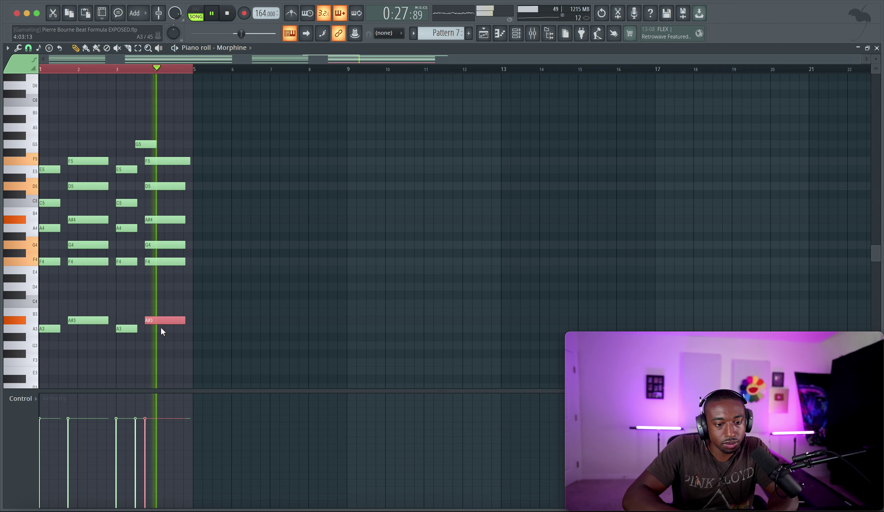
pyautogui.hotkey('shift', 'Up')
pyautogui.hotkey('shift', 'Up')
pyautogui.hotkey('shift', 'Up')
pyautogui.hotkey('shift', 'Up')
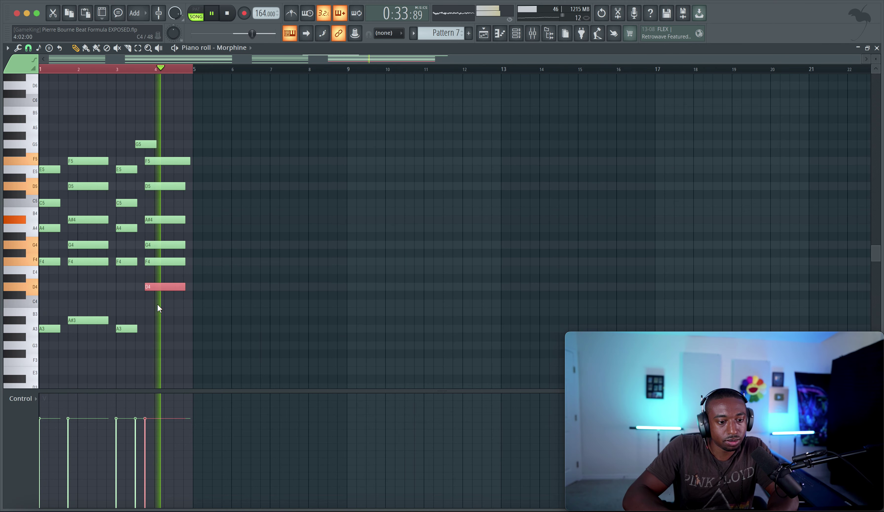
pyautogui.press('space')
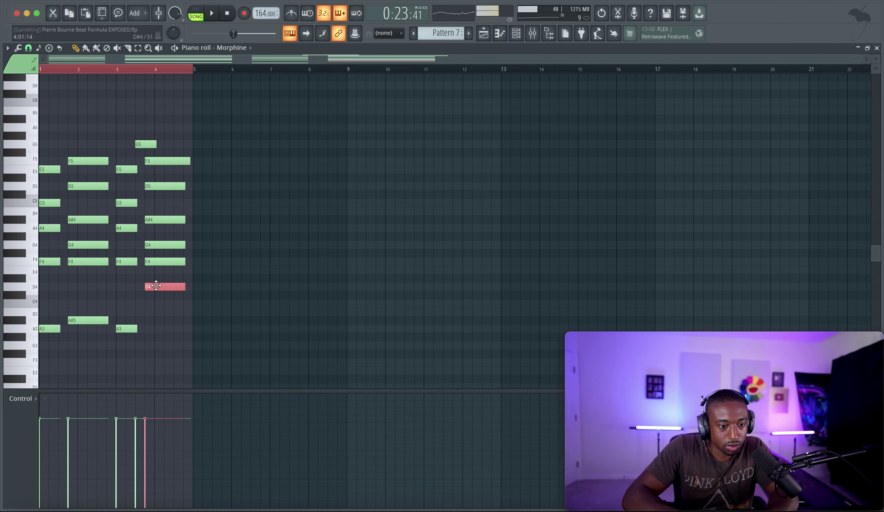
# Audition the revoiced Pattern 7 chords with the arrangement, check the Morphine mixer track and return to the playlist
pyautogui.press('space')
pyautogui.keyDown('super'); pyautogui.click(170, 300); pyautogui.keyUp('super')
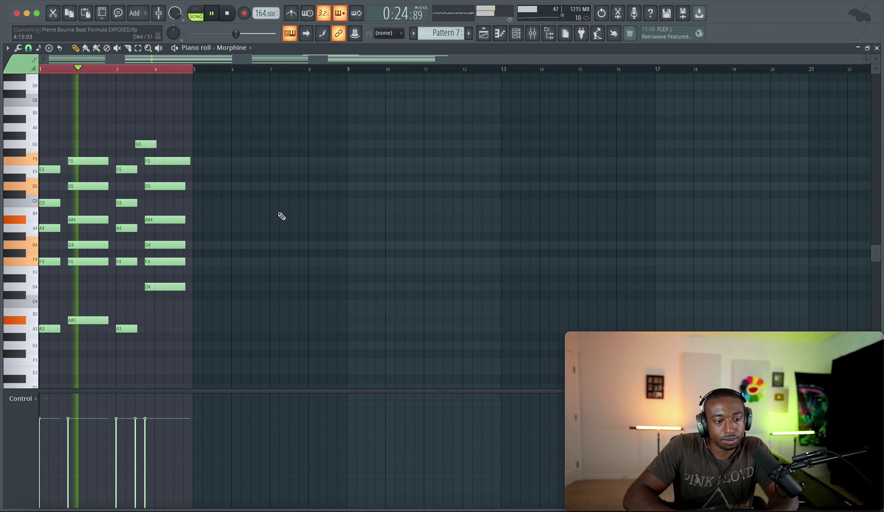
pyautogui.click(532, 33)
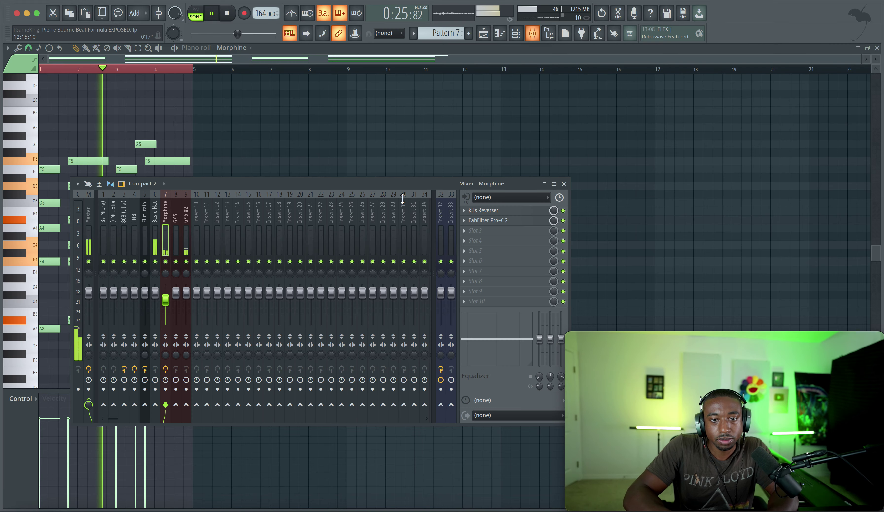
pyautogui.click(564, 183)
pyautogui.press('F5')
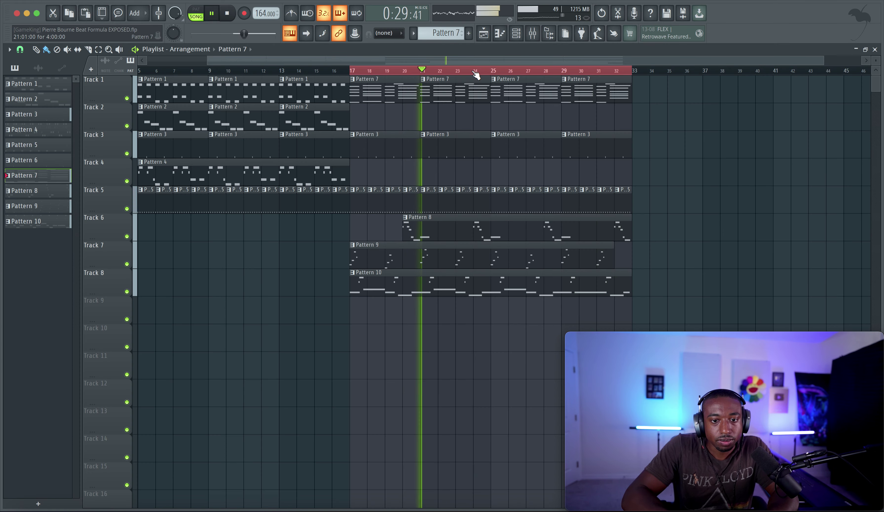
# Browse the Leads & Synths programs on GMS #2, try the Digichord preset with the arrangement and close the synth
pyautogui.click(516, 33)
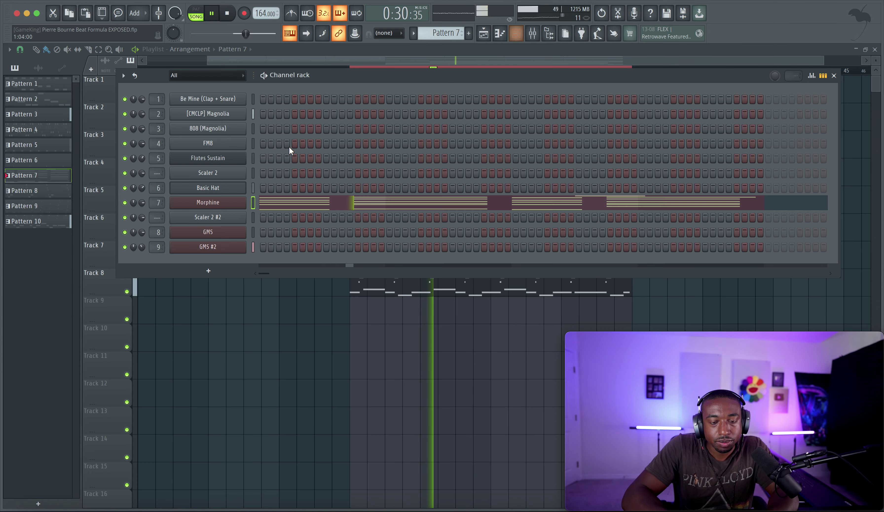
pyautogui.click(209, 247)
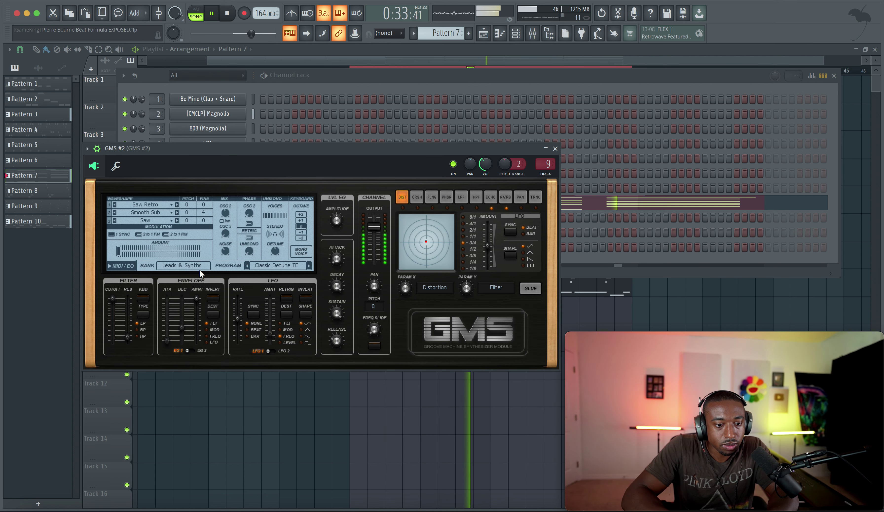
pyautogui.click(308, 265)
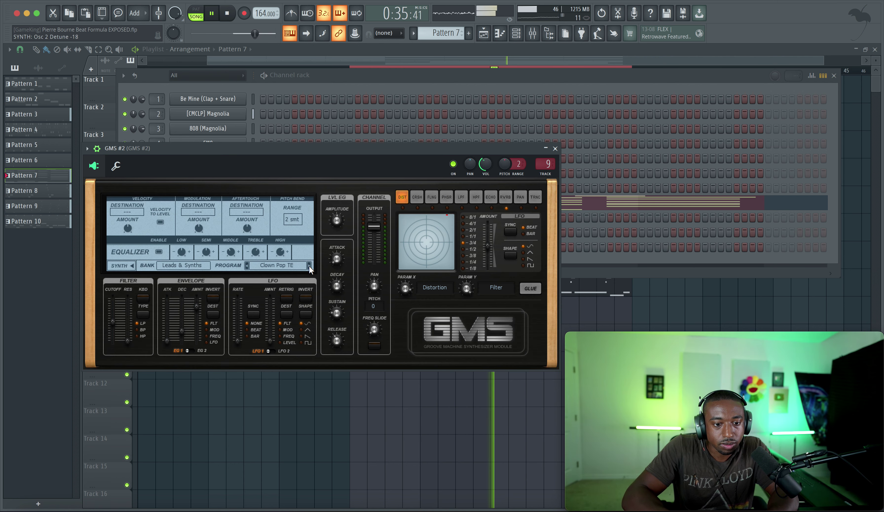
pyautogui.click(309, 265)
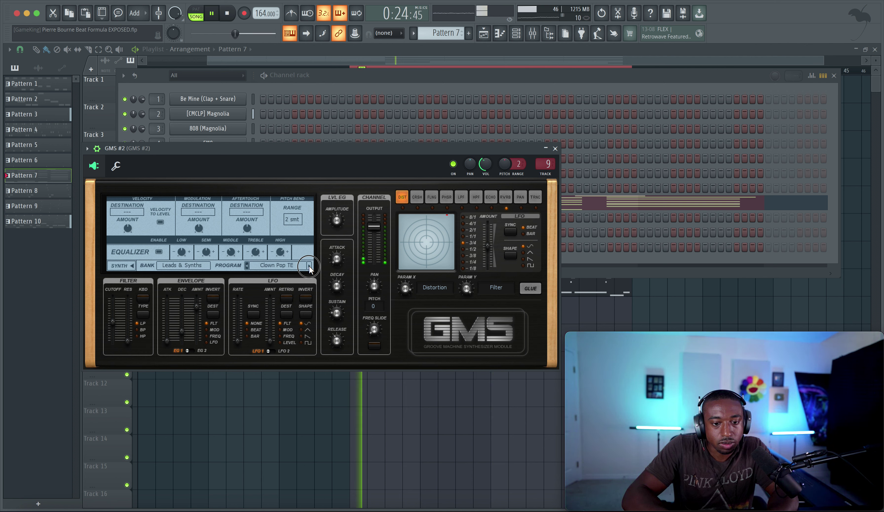
pyautogui.press('space')
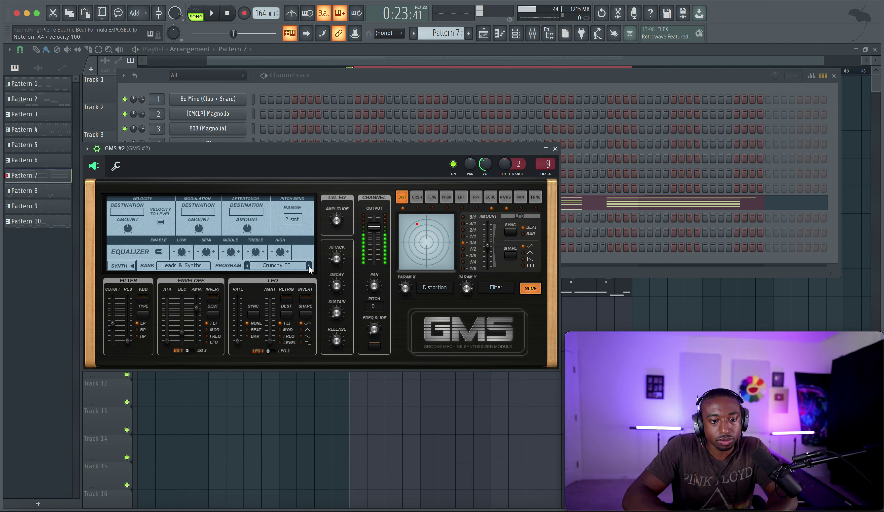
pyautogui.click(309, 266)
pyautogui.click(309, 265)
pyautogui.press('space')
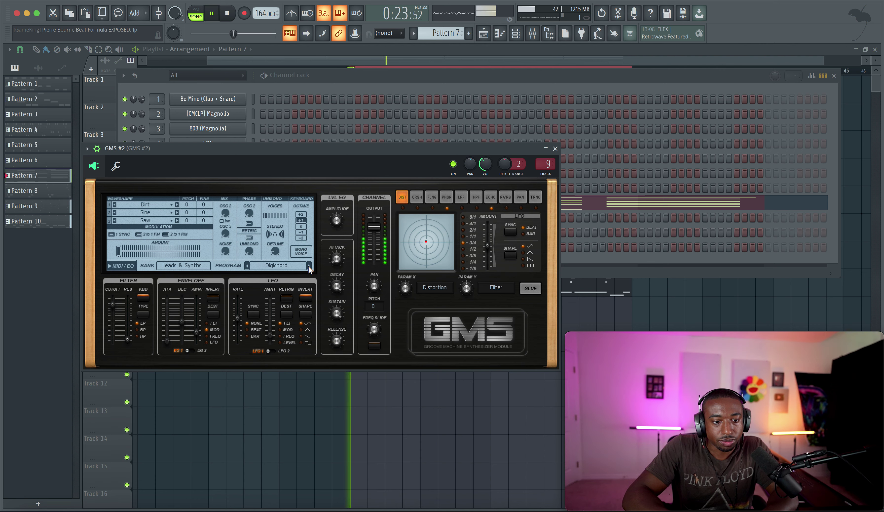
pyautogui.click(555, 149)
# Try the Pattern 10 GMS #2 melody one octave lower while the arrangement plays
pyautogui.click(445, 287)
pyautogui.doubleClick(434, 286)
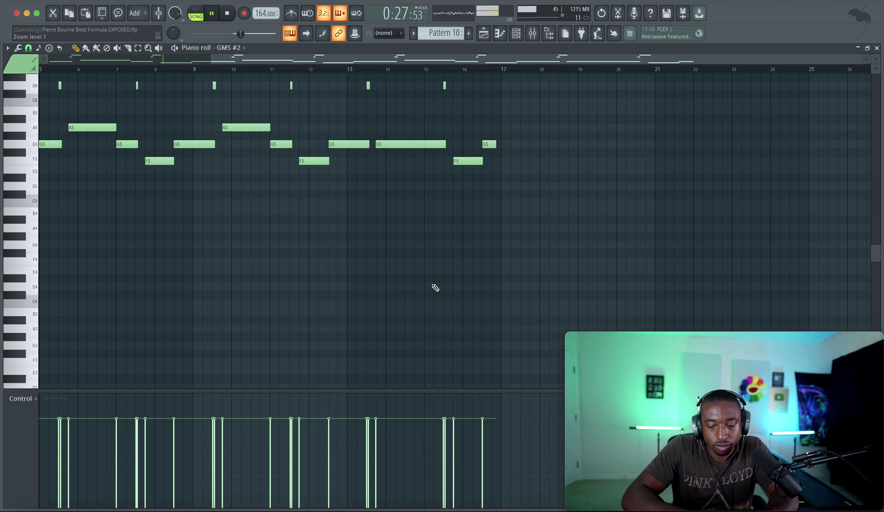
pyautogui.scroll(-3, 436, 269)
pyautogui.scroll(5, 435, 269)
pyautogui.hscroll(-1, 436, 269)
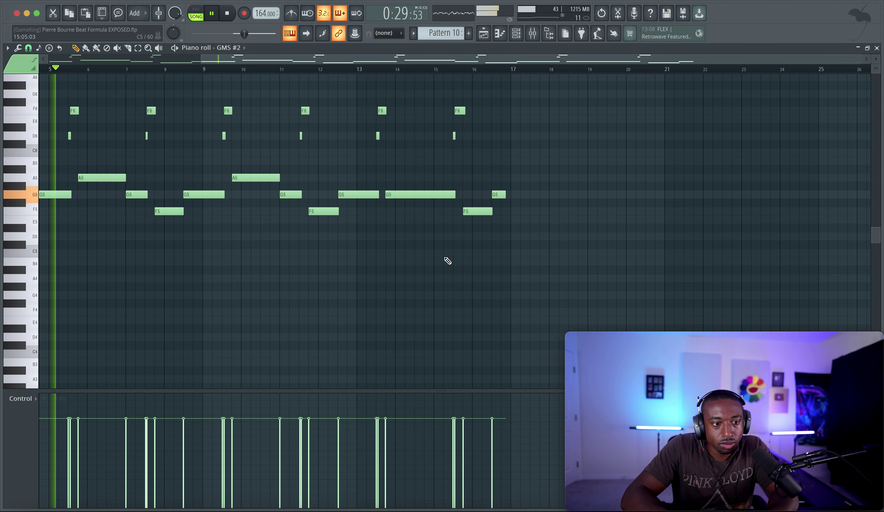
pyautogui.hotkey('ctrl', 'Down')
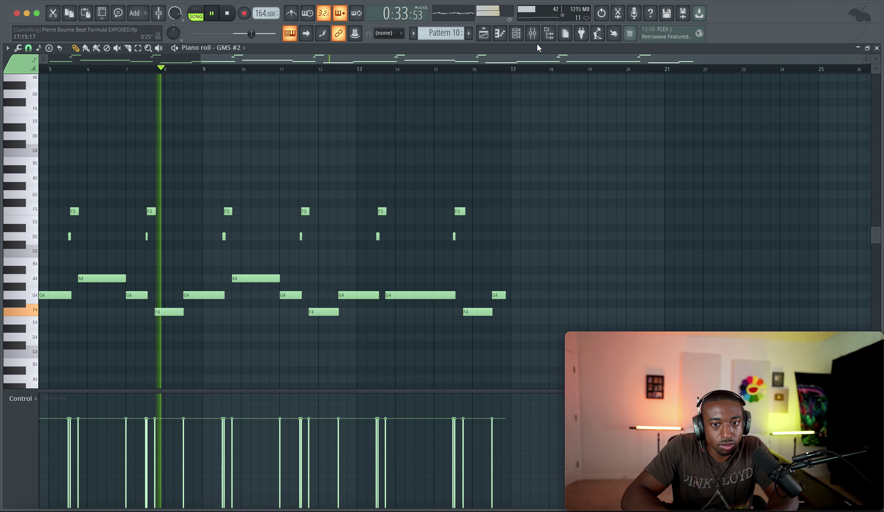
pyautogui.hotkey('ctrl', 'Up')
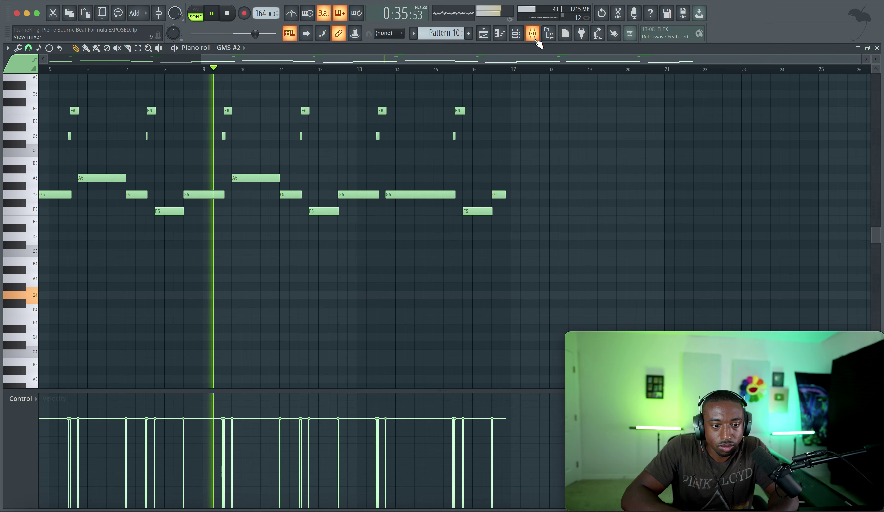
# Switch GMS #2 to the Dirty Horse TE preset, audition it with the arrangement and close the synth
pyautogui.click(532, 33)
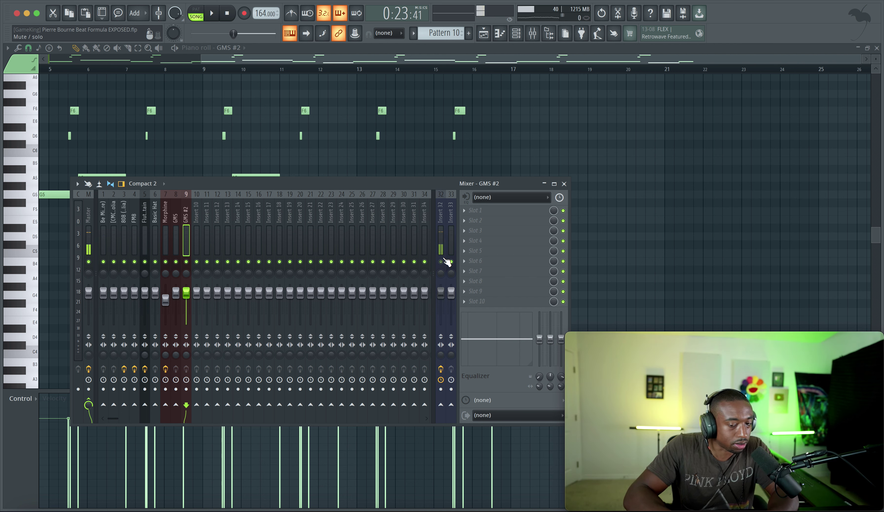
pyautogui.press('space')
pyautogui.rightClick(611, 176)
pyautogui.click(516, 34)
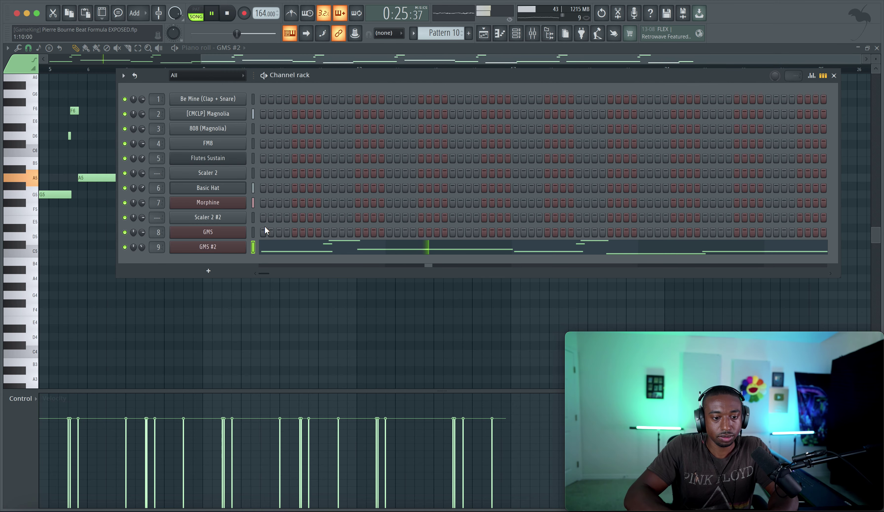
pyautogui.click(235, 248)
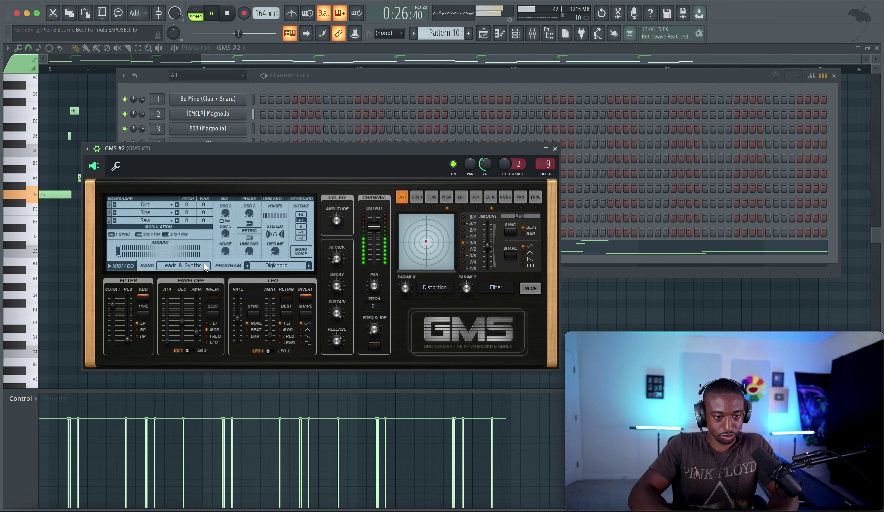
pyautogui.click(309, 265)
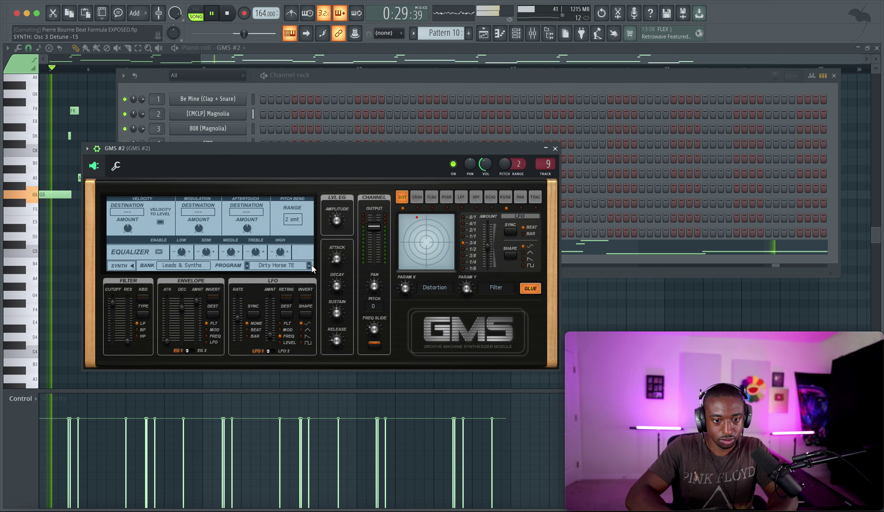
pyautogui.press('space')
pyautogui.press('space')
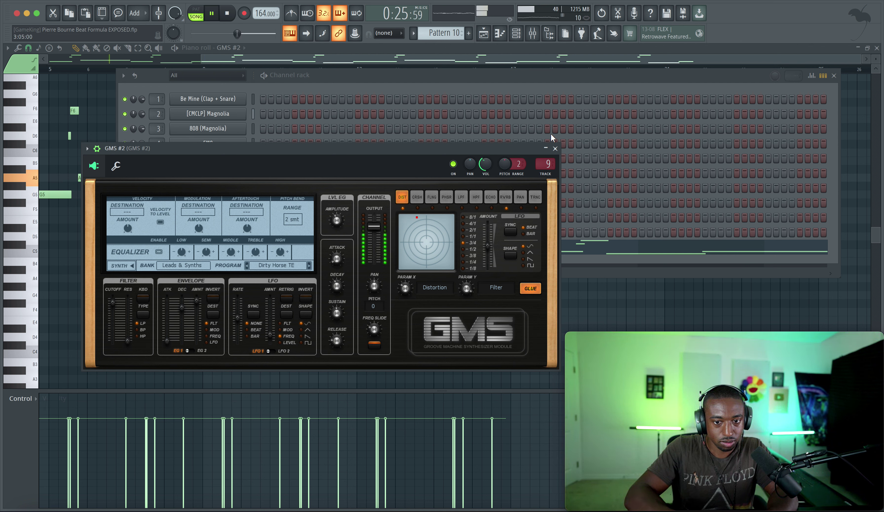
pyautogui.click(554, 148)
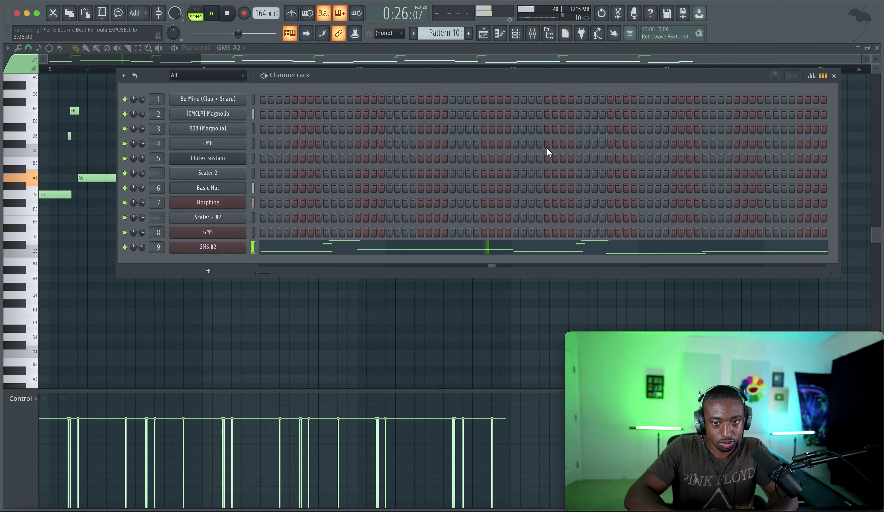
# Switch the first GMS synth to the Buzzin preset, view its channel settings and return to the piano roll
pyautogui.click(221, 234)
pyautogui.click(296, 253)
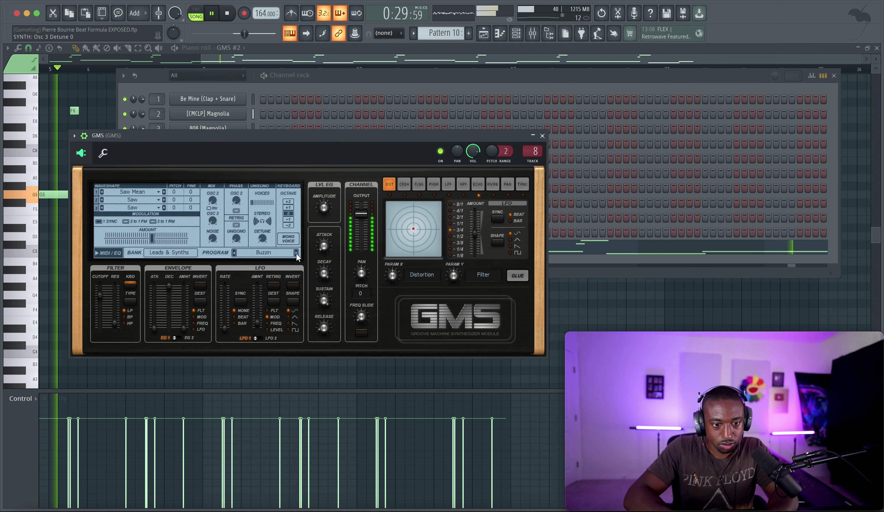
pyautogui.click(102, 152)
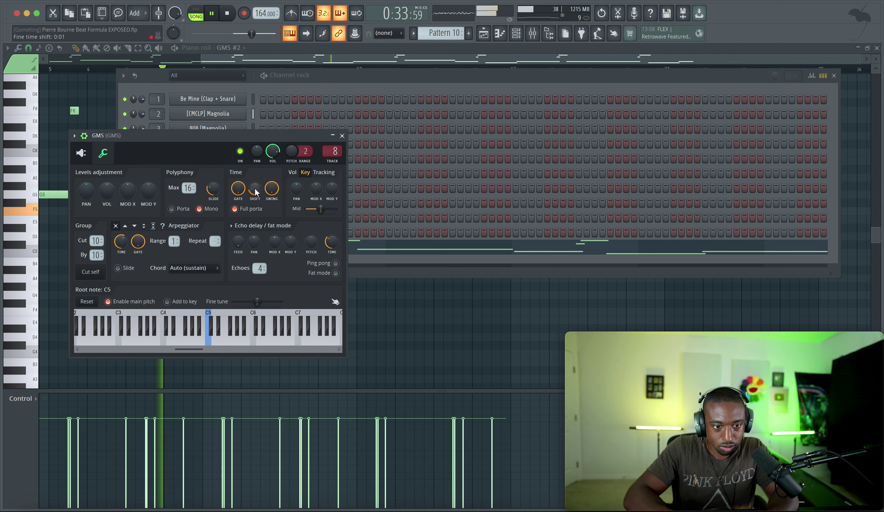
pyautogui.click(341, 136)
pyautogui.press('F6')
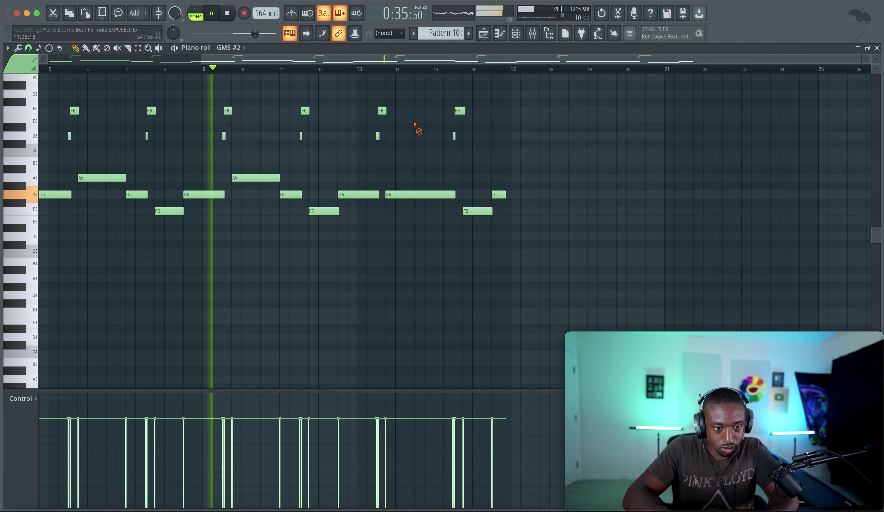
# Check the GMS mixer track and review the Morphine channel's polyphony and portamento settings
pyautogui.click(532, 34)
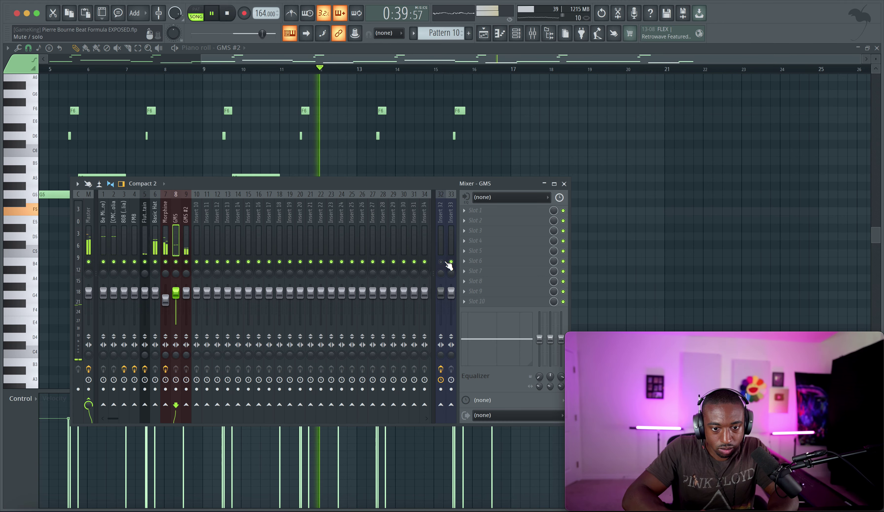
pyautogui.click(516, 34)
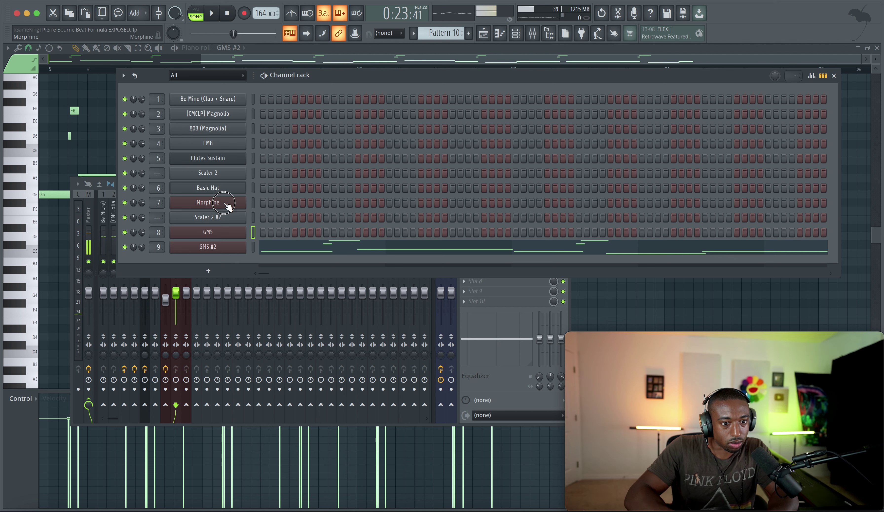
pyautogui.click(218, 203)
pyautogui.click(57, 110)
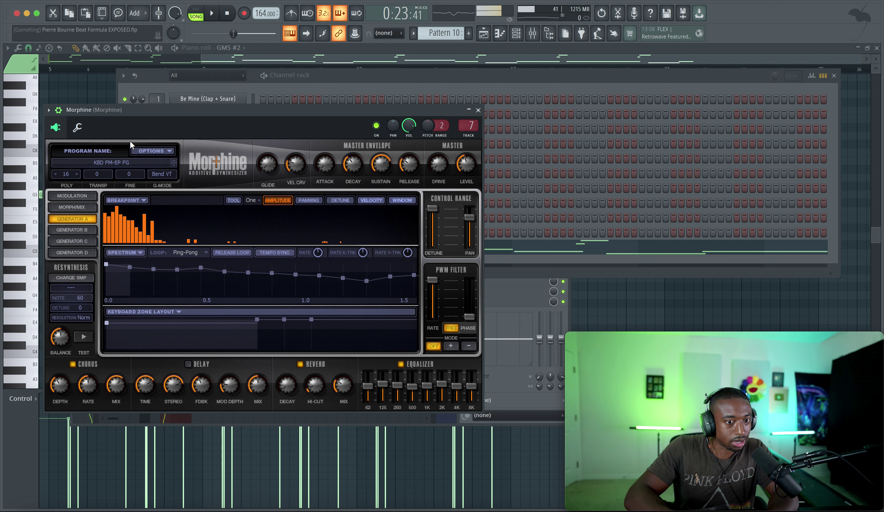
pyautogui.click(77, 127)
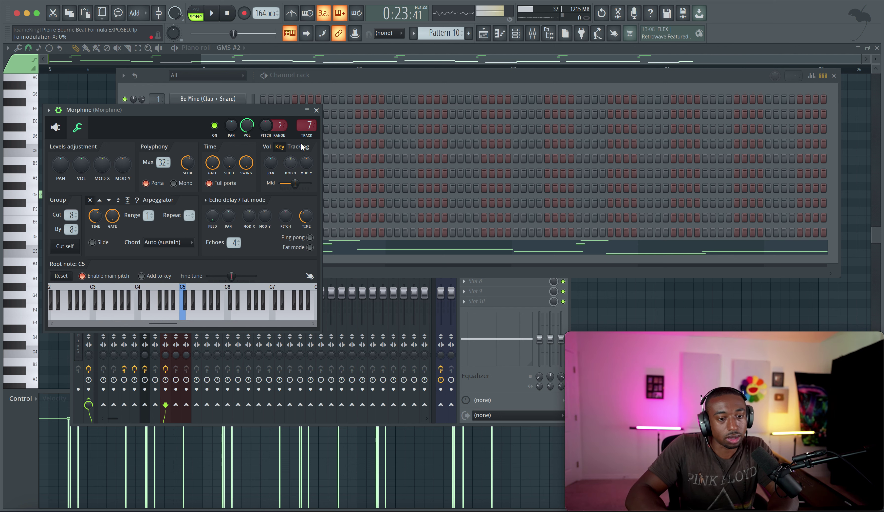
pyautogui.click(316, 110)
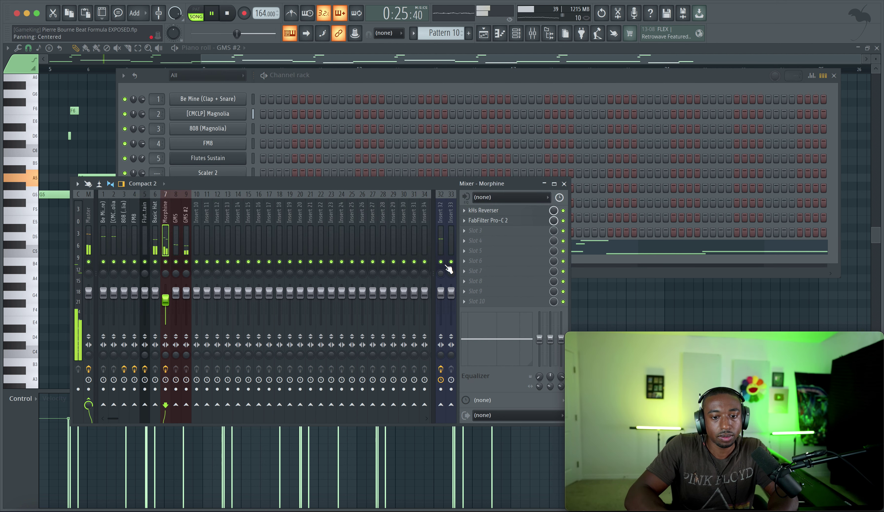
# Adjust the Morphine channel's portamento slide time while auditioning the arrangement, and close the synth
pyautogui.click(294, 84)
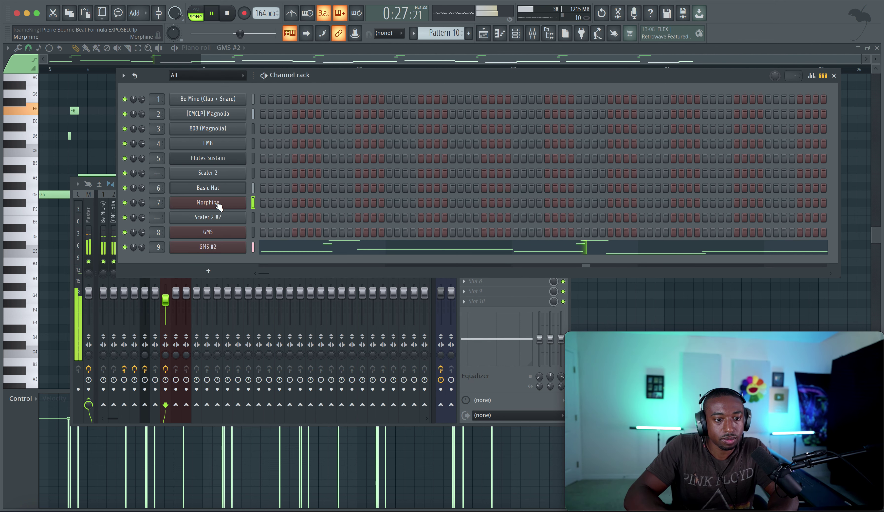
pyautogui.click(216, 204)
pyautogui.moveTo(187, 162); pyautogui.dragTo(186, 164)
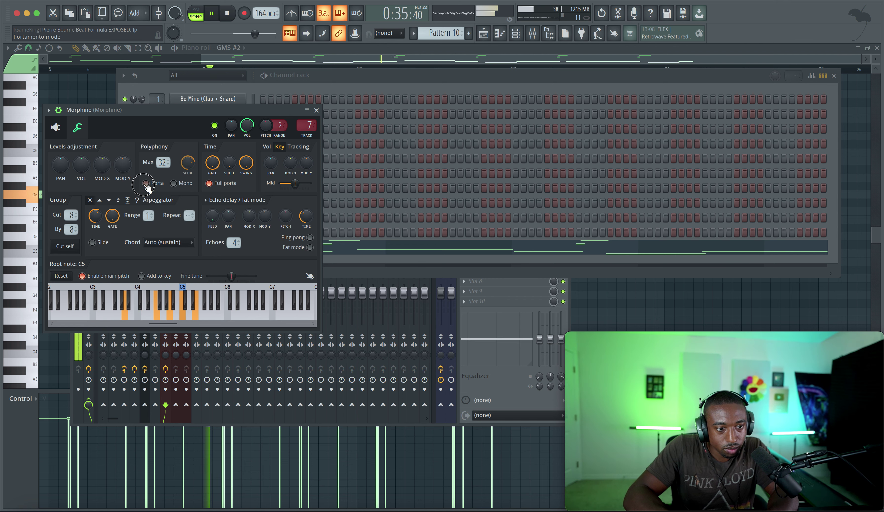
pyautogui.moveTo(188, 163); pyautogui.dragTo(186, 171)
pyautogui.click(55, 128)
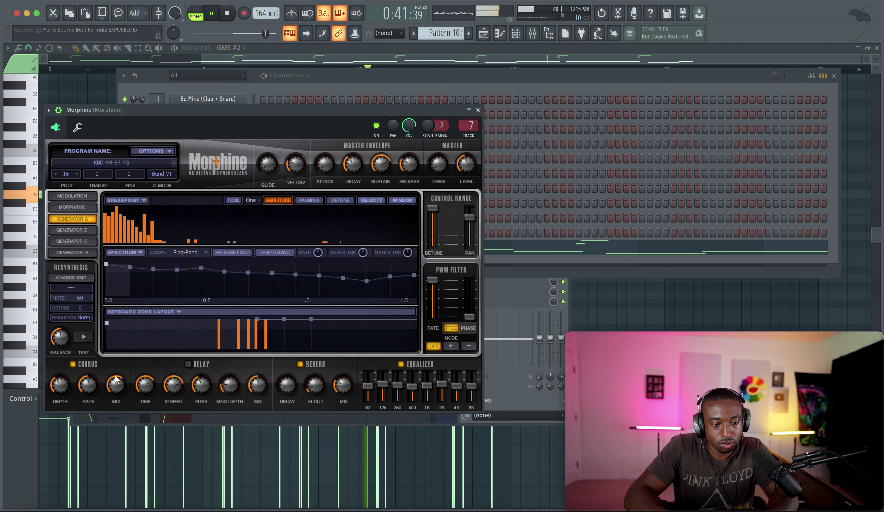
pyautogui.click(478, 110)
pyautogui.click(860, 162)
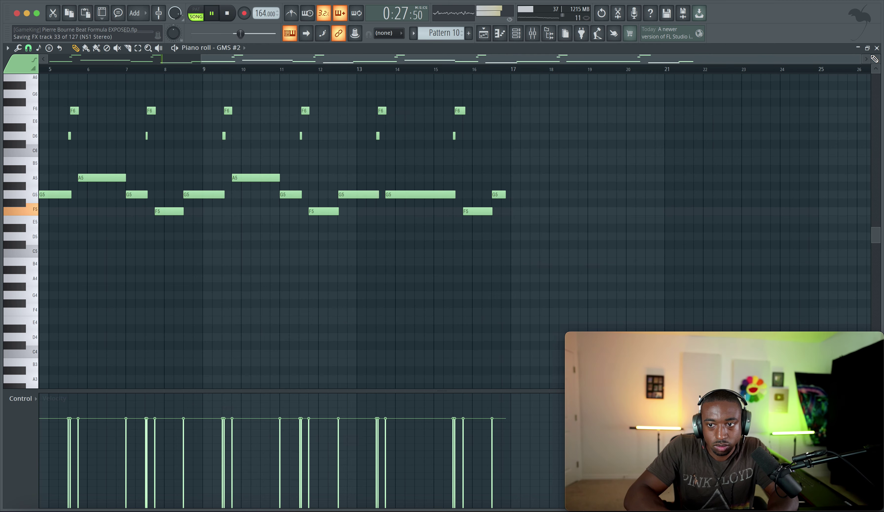
# Return to the playlist, create a new empty pattern and select the 808 (Magnolia) channel for it
pyautogui.click(877, 47)
pyautogui.click(662, 280)
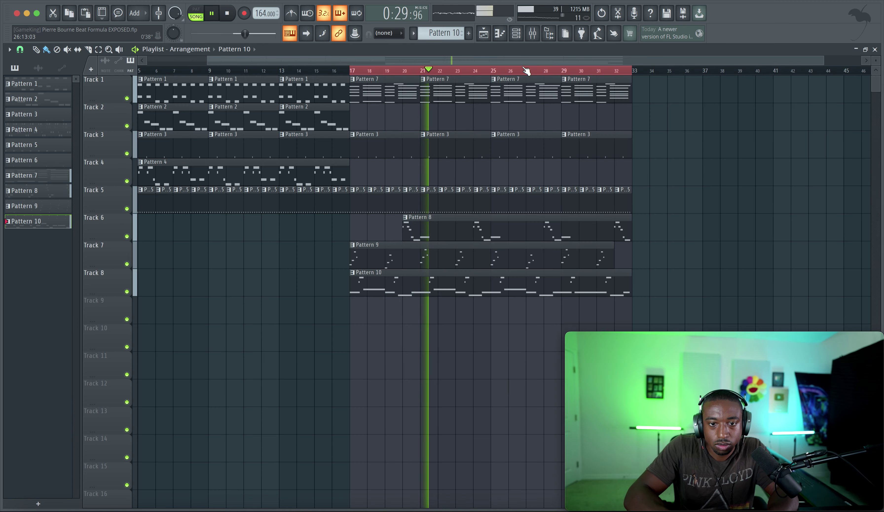
pyautogui.click(516, 33)
pyautogui.click(533, 33)
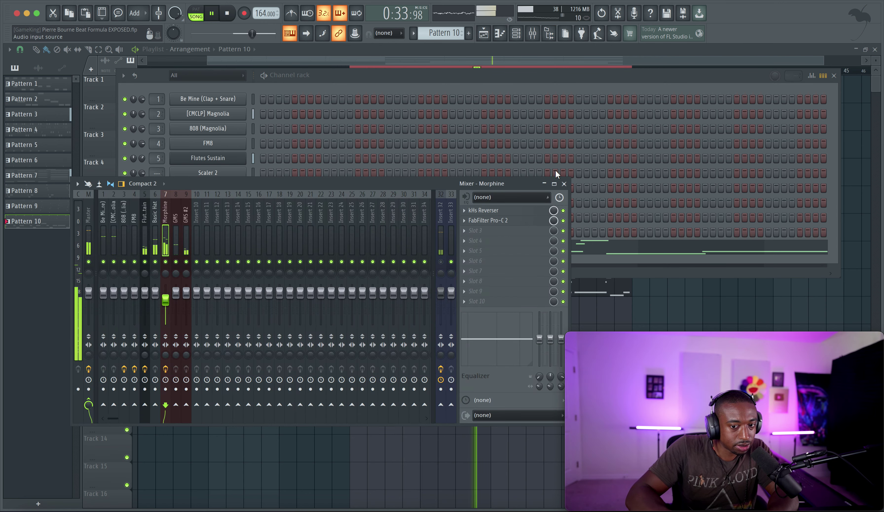
pyautogui.click(564, 184)
pyautogui.click(469, 33)
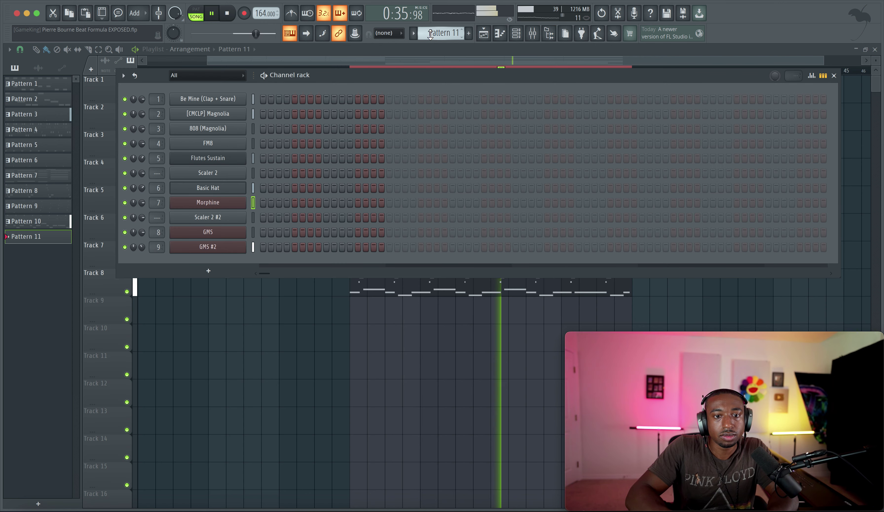
pyautogui.click(251, 128)
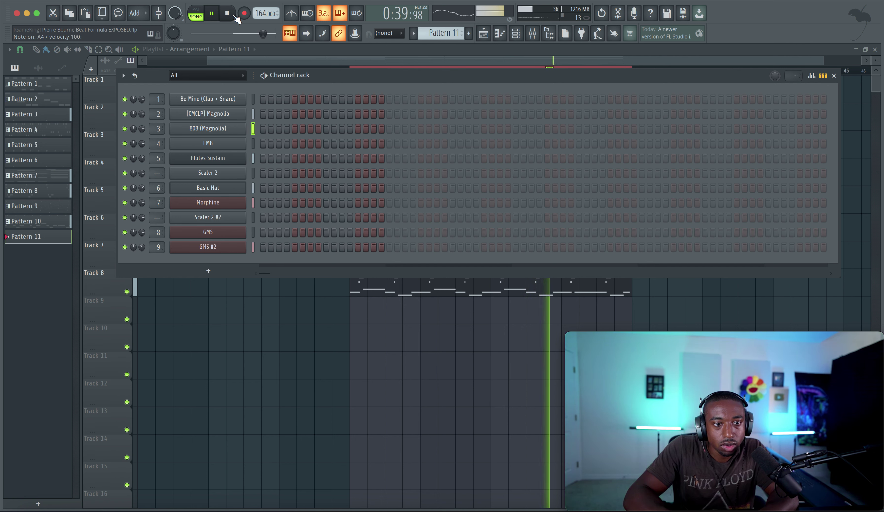
# Stop playback, arm recording, check the typing keyboard's root note and scale options, and audition 808 (Magnolia) notes
pyautogui.press('space')
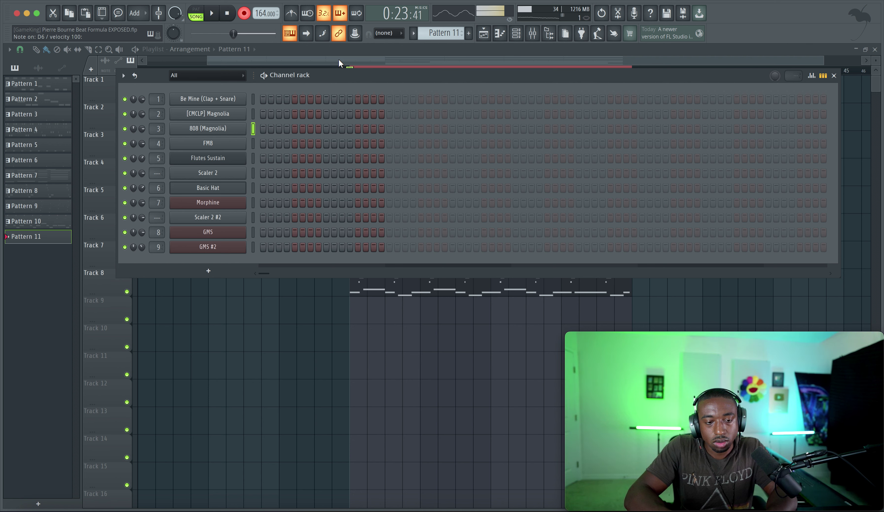
pyautogui.rightClick(296, 37)
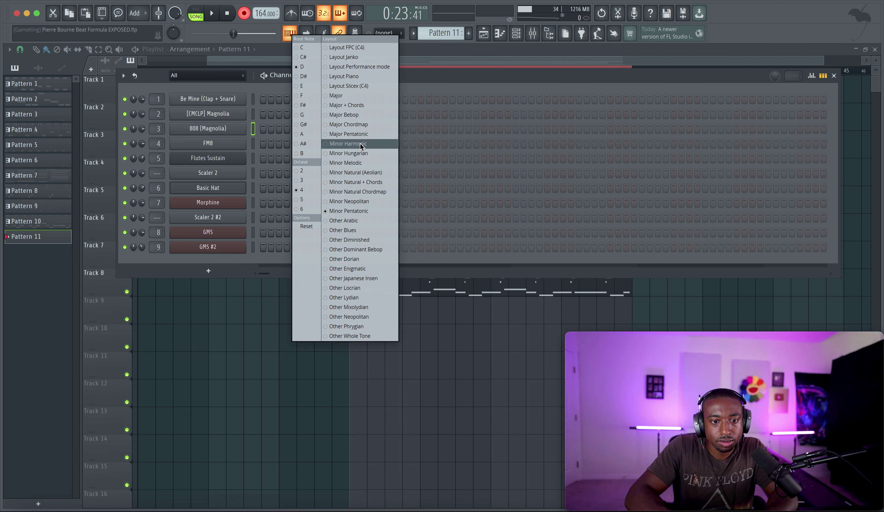
pyautogui.click(438, 78)
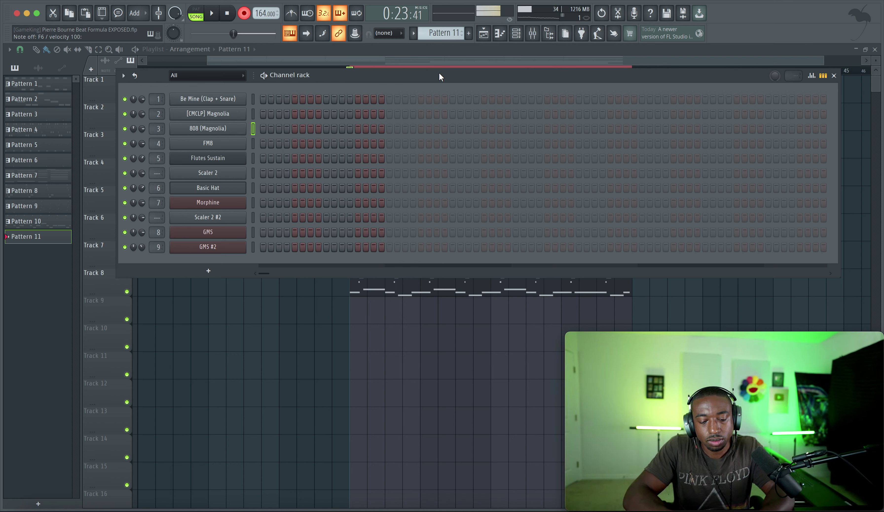
pyautogui.press('y')
pyautogui.press('e')
# Record a repeating 808 (Magnolia) bassline of E6, A6 and G6 notes into Pattern 11 over the looped second section
pyautogui.press('space')
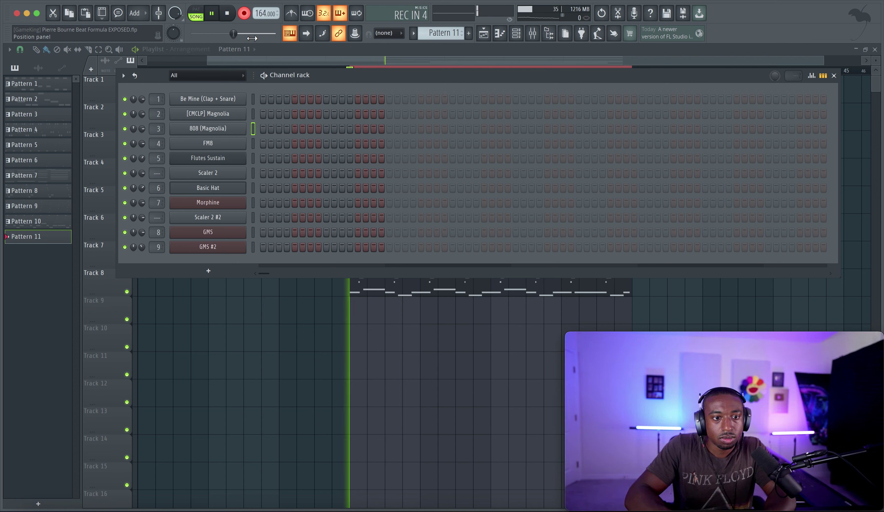
pyautogui.press('e')
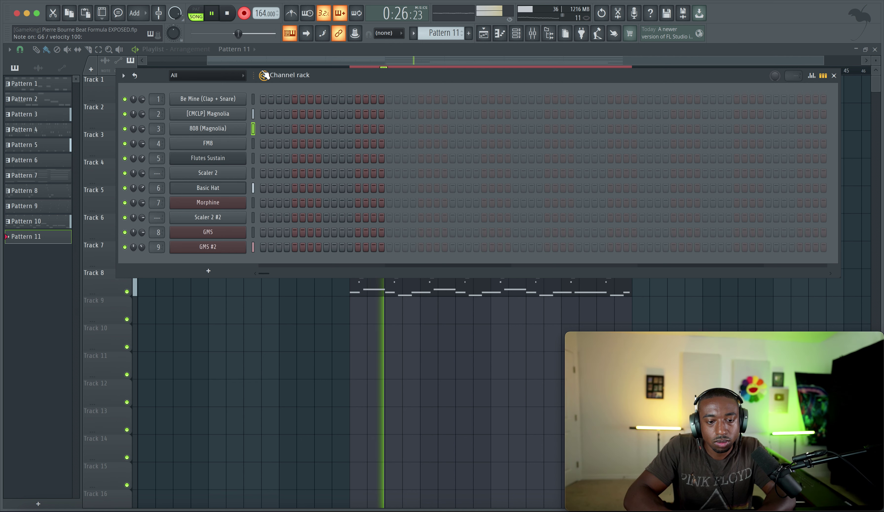
pyautogui.press('t')
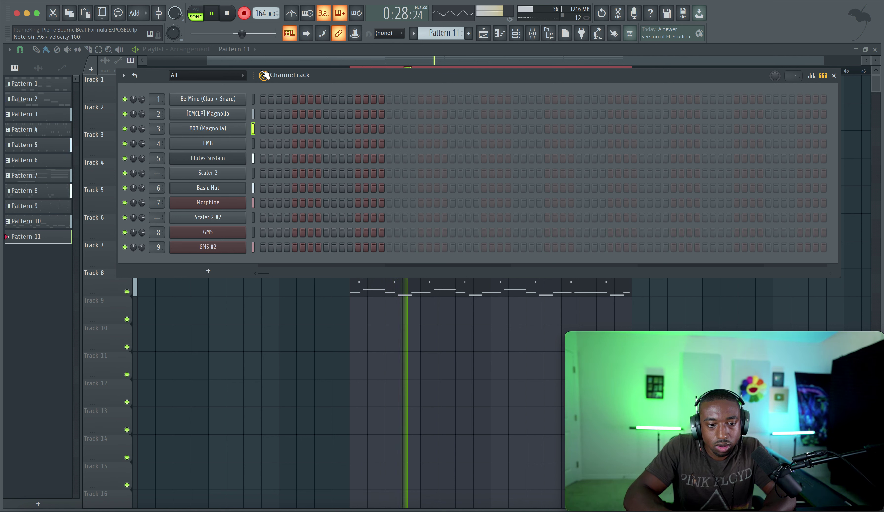
pyautogui.press('e')
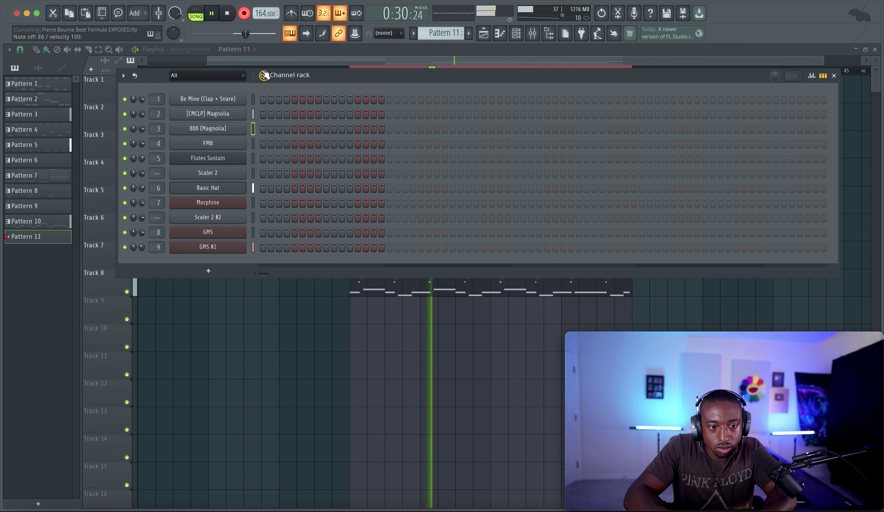
pyautogui.press('e')
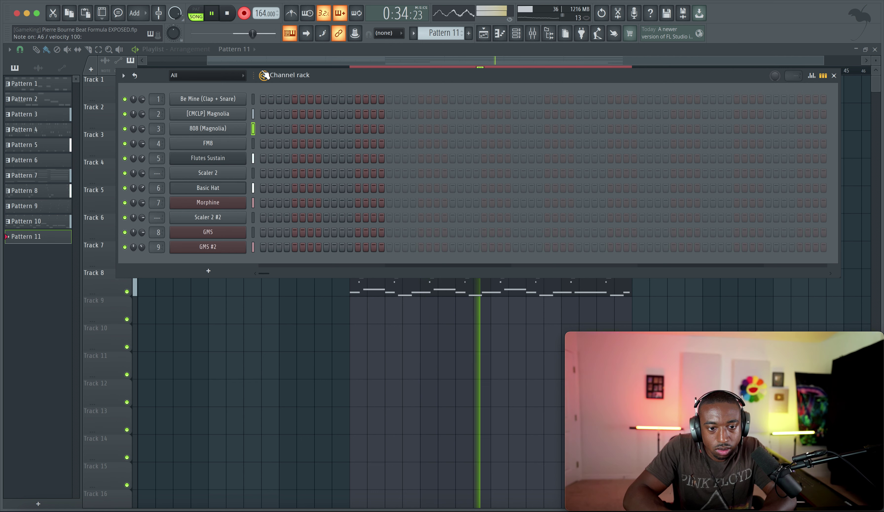
pyautogui.press('e')
pyautogui.press('t')
pyautogui.press('e')
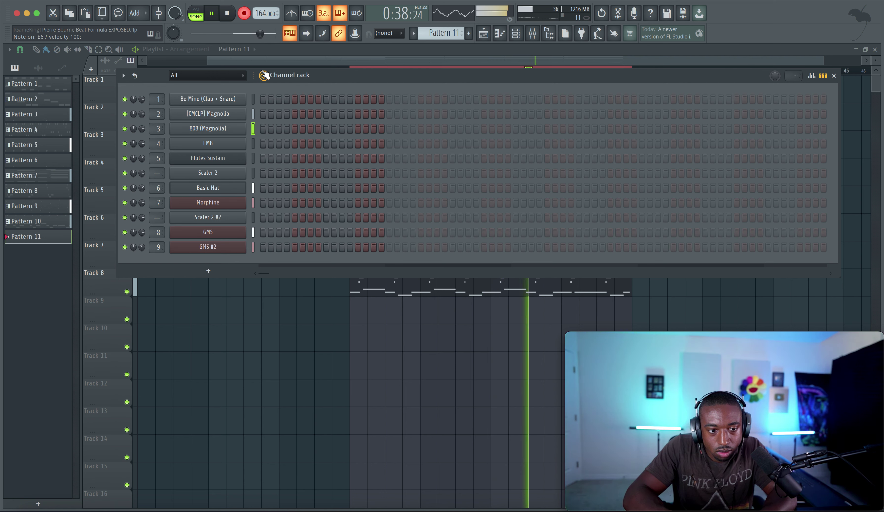
pyautogui.press('e')
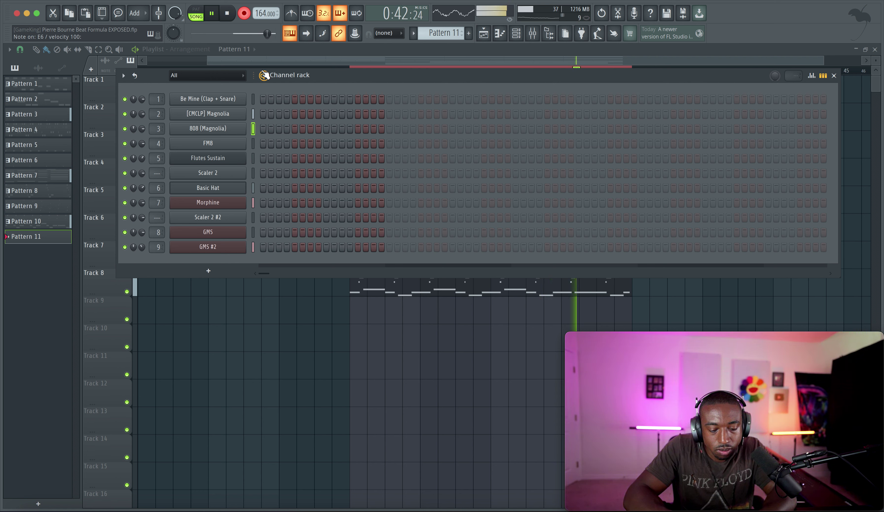
pyautogui.press('y')
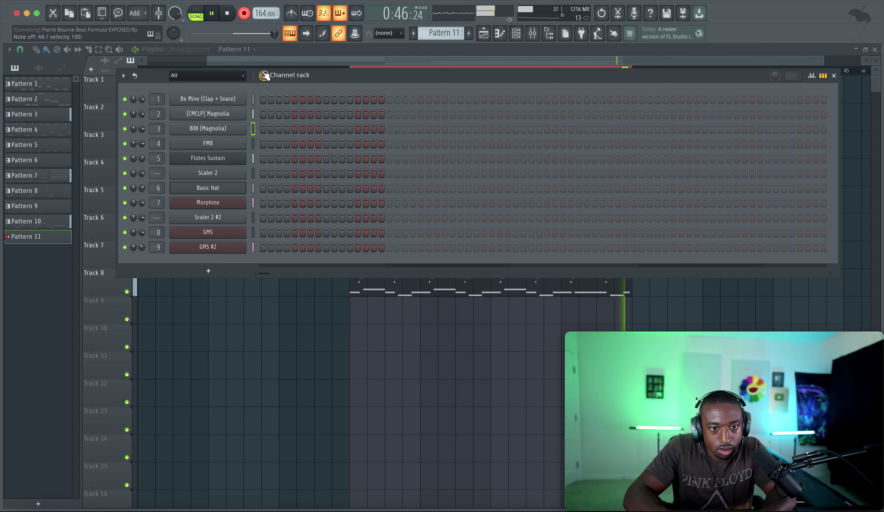
pyautogui.press('space')
# Open the recorded 808 notes in the piano roll, quantize them and transpose the whole line down one octave
pyautogui.click(533, 33)
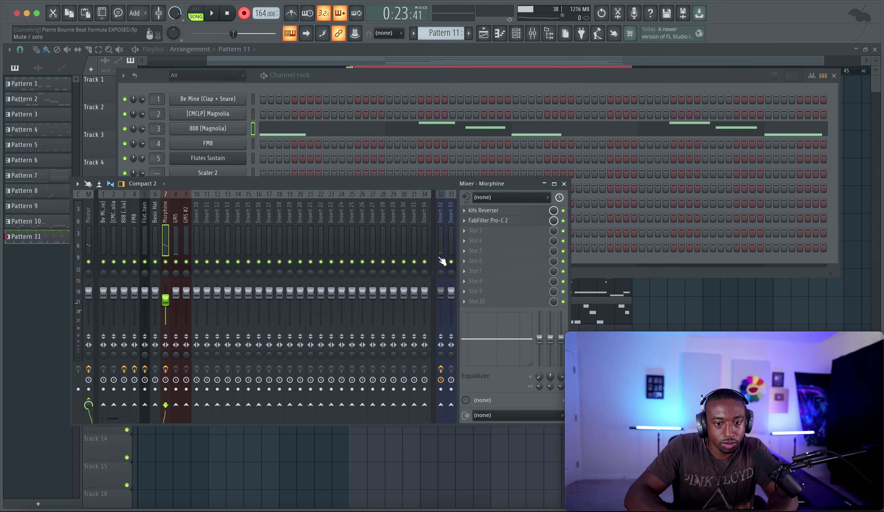
pyautogui.click(380, 136)
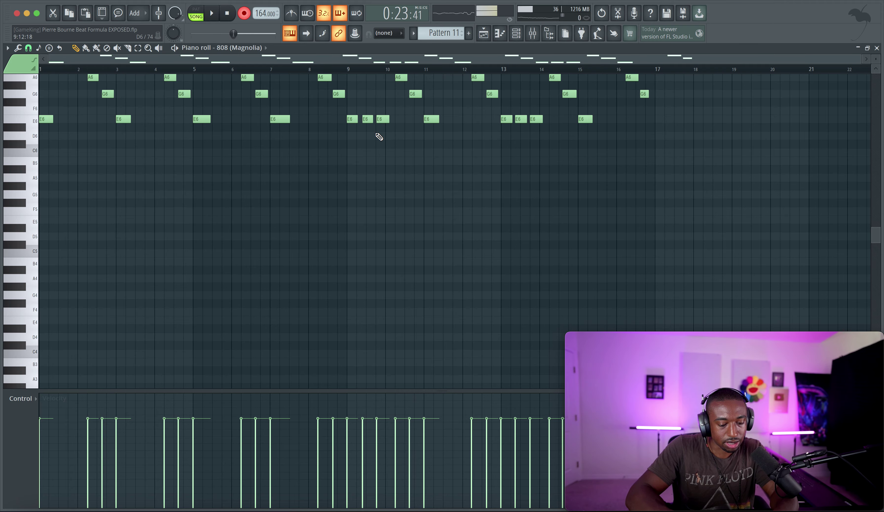
pyautogui.hotkey('alt', 'q')
pyautogui.press('Return')
pyautogui.press('super+Down')
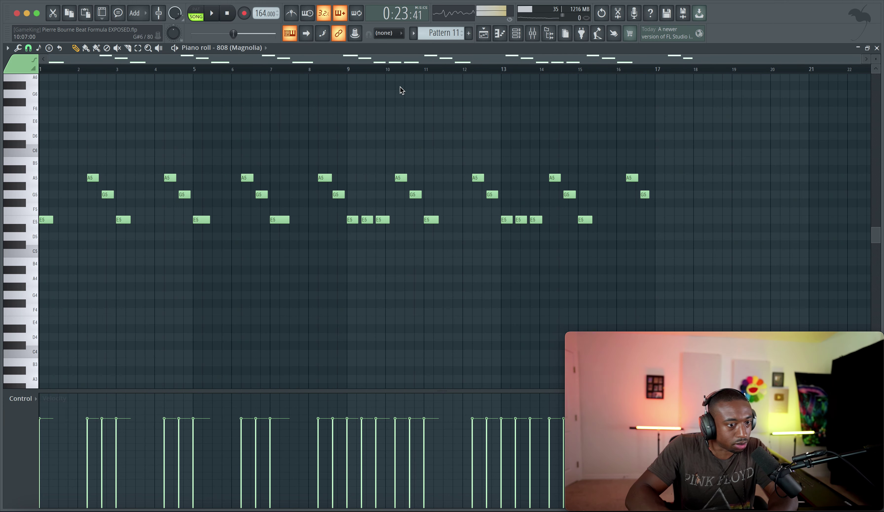
# Audition the 808 line another octave lower, save the project and bring the line back up one octave
pyautogui.press('space')
pyautogui.click(532, 33)
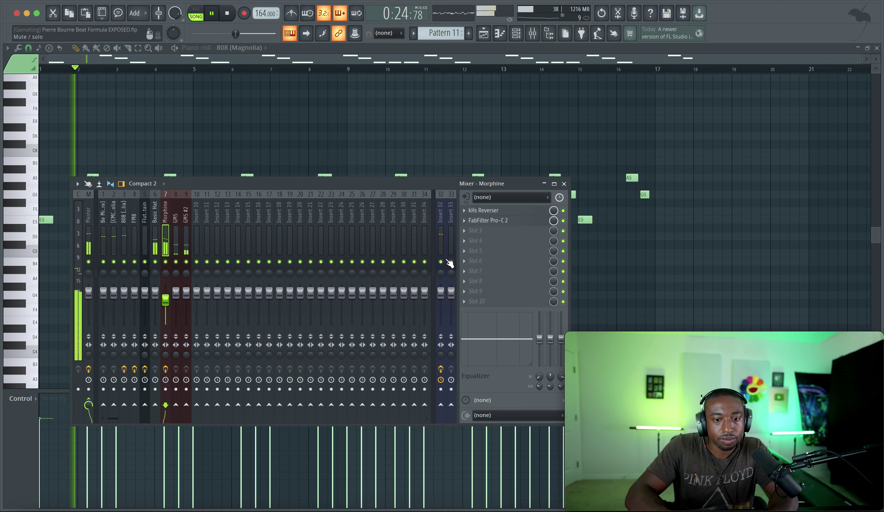
pyautogui.press('F9')
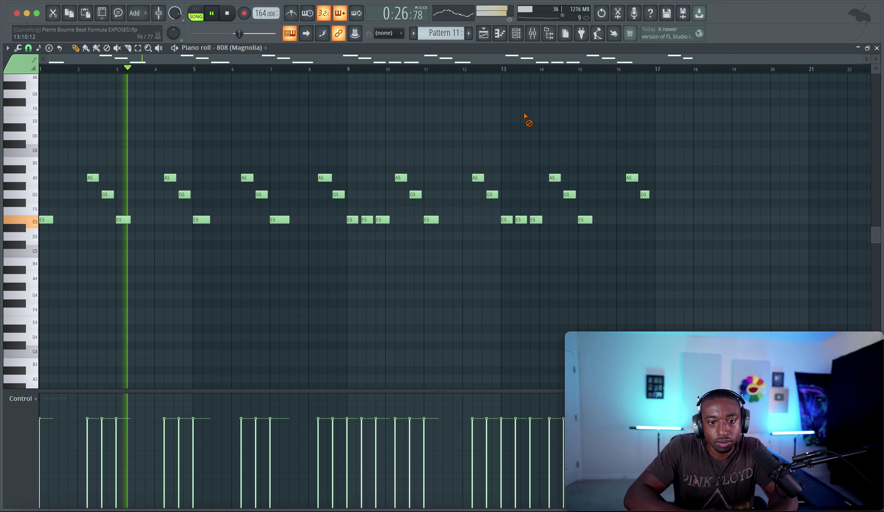
pyautogui.press('super+Down')
pyautogui.press('super+s')
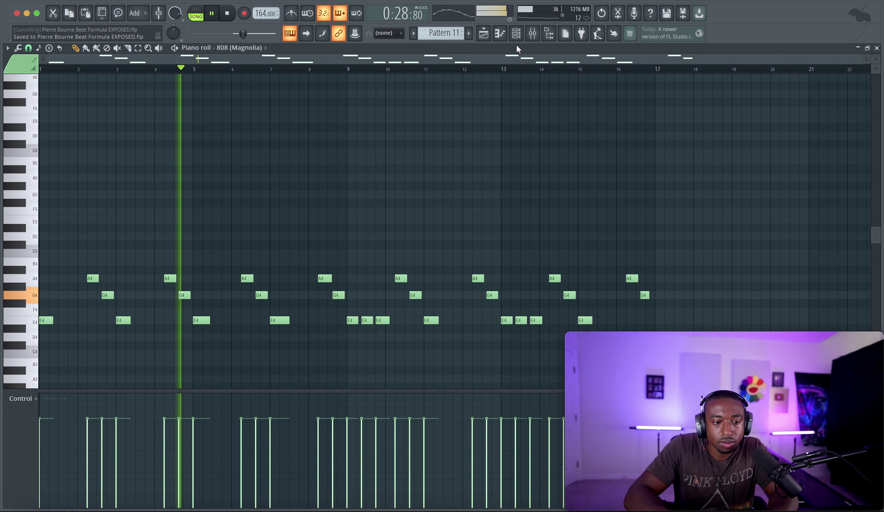
pyautogui.press('super+Up')
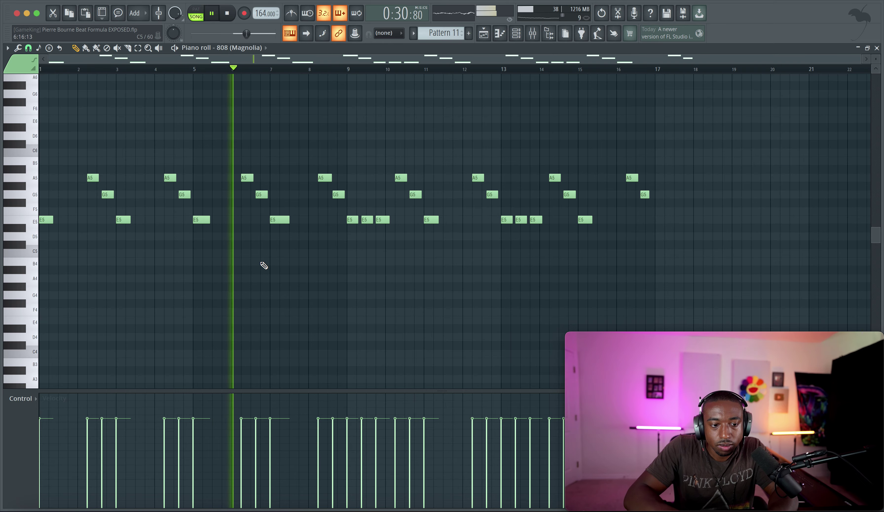
# Lower the three-note A-G-E groups starting in bars 4, 8 and 12 of the 808 line by one octave
pyautogui.moveTo(190, 206); pyautogui.dragTo(169, 173)
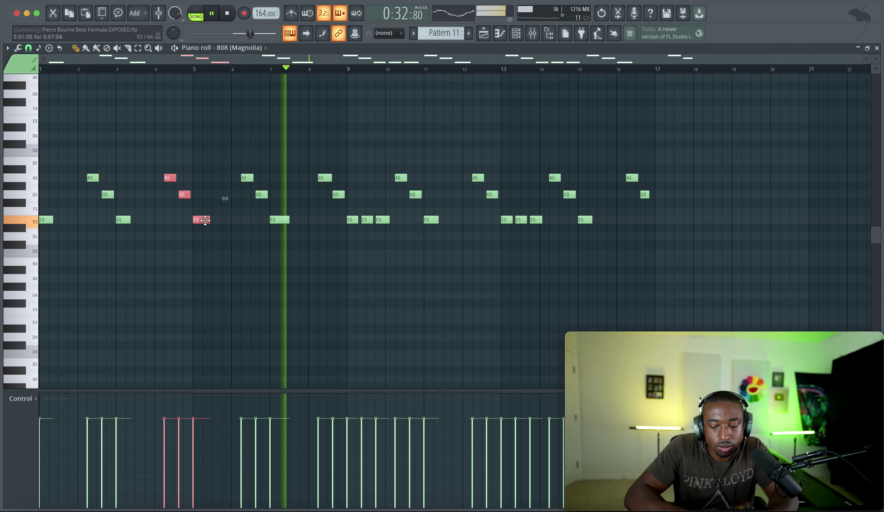
pyautogui.hotkey('ctrl', 'Down')
pyautogui.moveTo(319, 151); pyautogui.dragTo(357, 230)
pyautogui.hotkey('ctrl', 'Down')
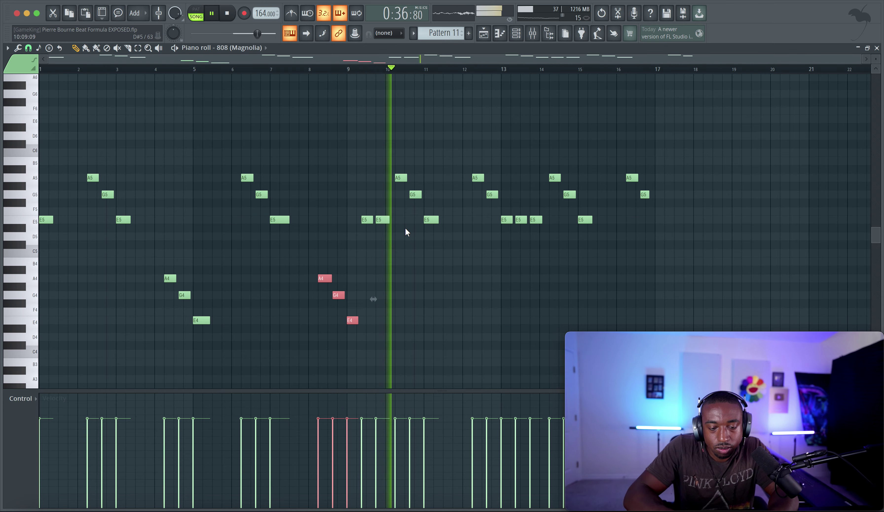
pyautogui.click(485, 199)
pyautogui.keyDown('ctrl'); pyautogui.moveTo(485, 199); pyautogui.dragTo(464, 147); pyautogui.keyUp('ctrl')
pyautogui.hotkey('ctrl', 'Down')
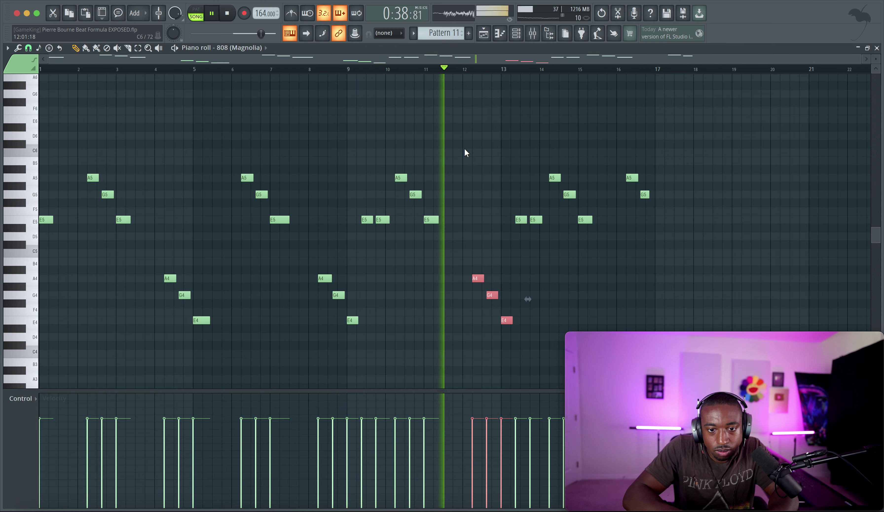
# Lower the final A-G pair in bar 16 and the opening E note of the 808 line by one octave
pyautogui.rightClick(530, 158)
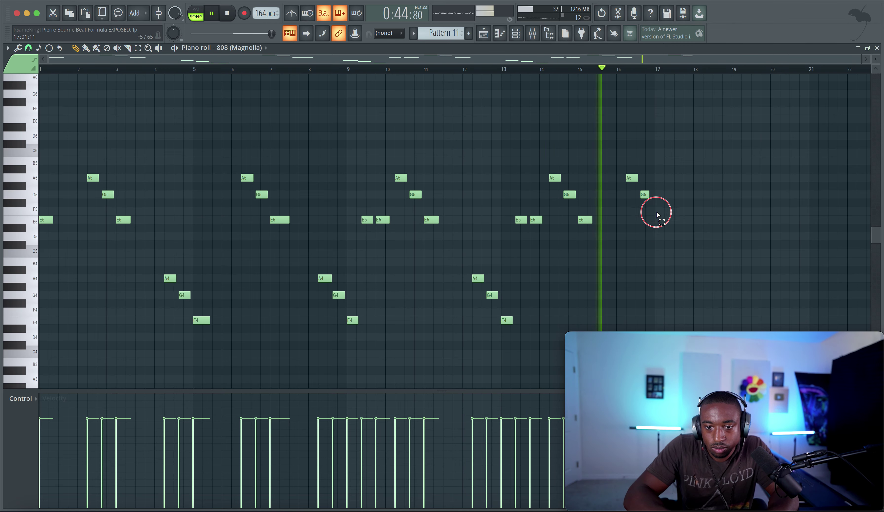
pyautogui.keyDown('ctrl'); pyautogui.moveTo(660, 215); pyautogui.dragTo(610, 126); pyautogui.keyUp('ctrl')
pyautogui.hotkey('ctrl', 'Down')
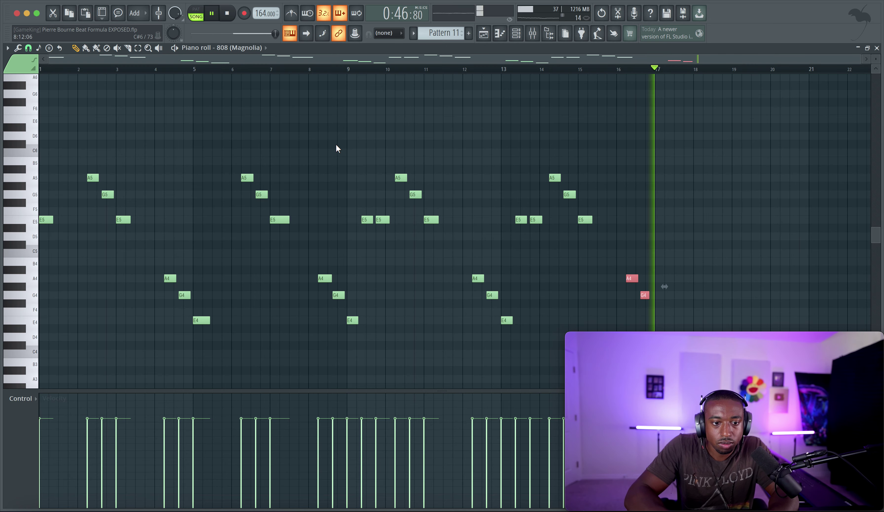
pyautogui.keyDown('ctrl'); pyautogui.click(66, 223); pyautogui.keyUp('ctrl')
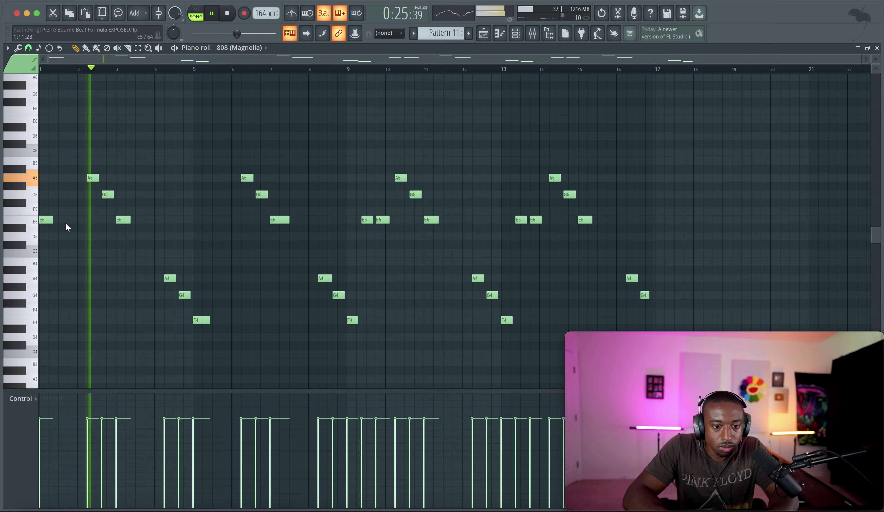
pyautogui.click(44, 220)
pyautogui.hotkey('ctrl', 'Down')
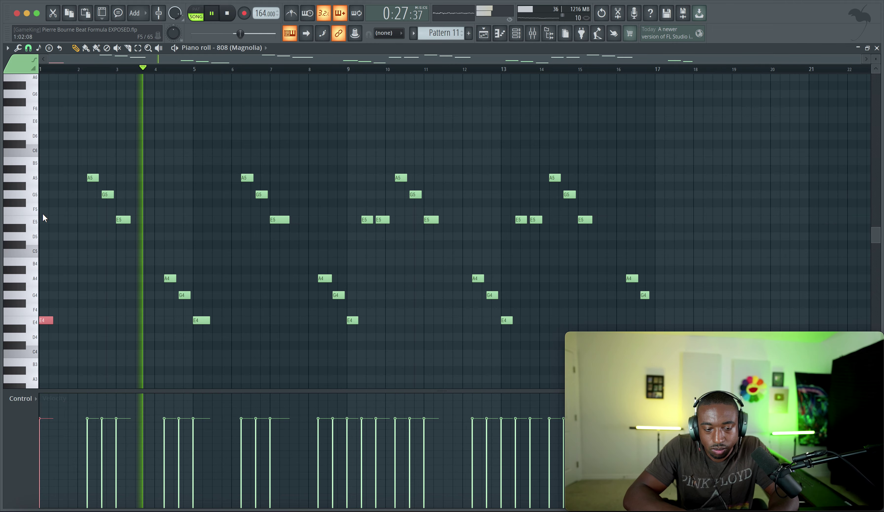
# Close the piano roll and mixer, and review the Basic Hat channel's sampler settings
pyautogui.click(876, 48)
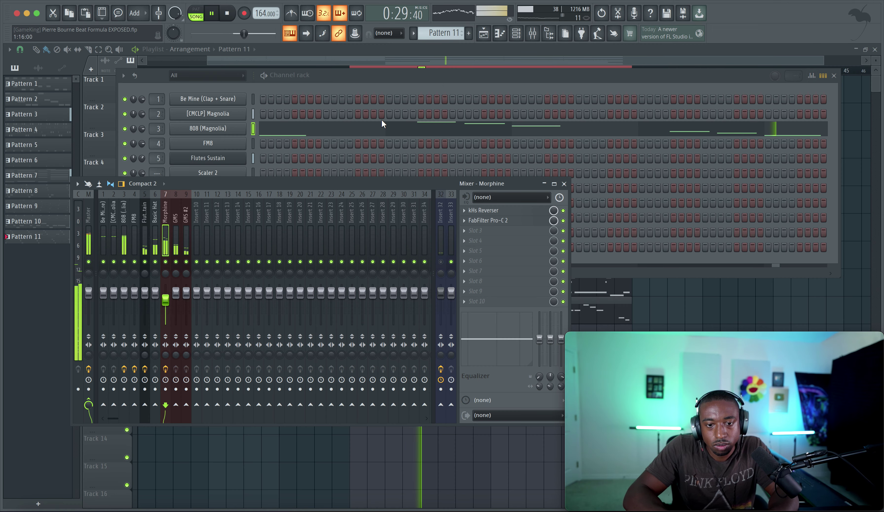
pyautogui.click(564, 184)
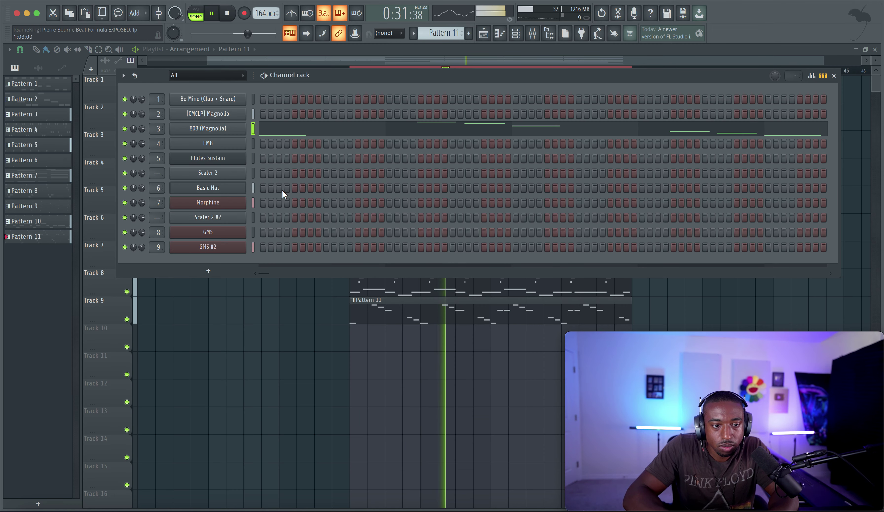
pyautogui.click(201, 190)
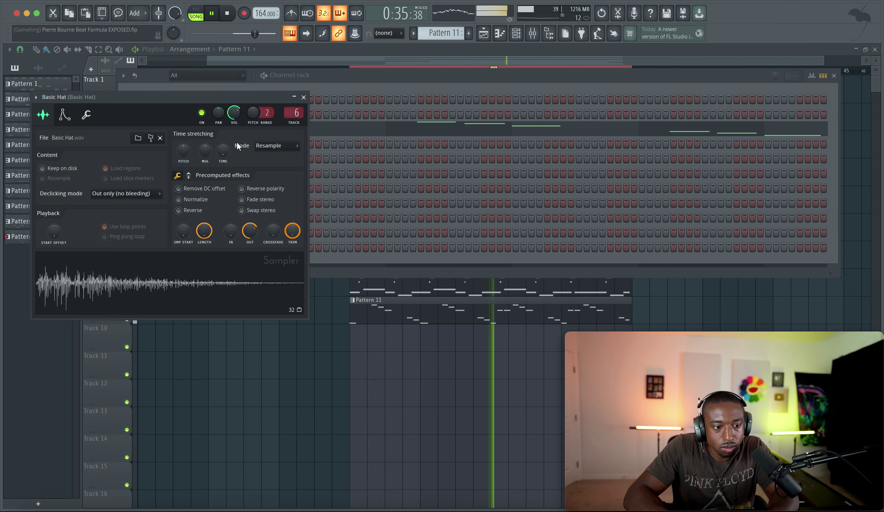
pyautogui.click(303, 97)
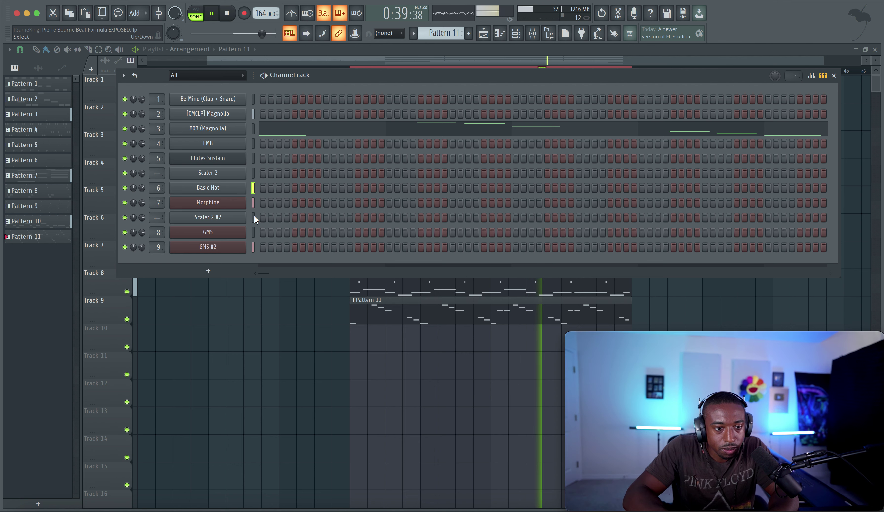
# Add Fruity soft clipper to the second effect slot of the Master mixer track
pyautogui.click(532, 34)
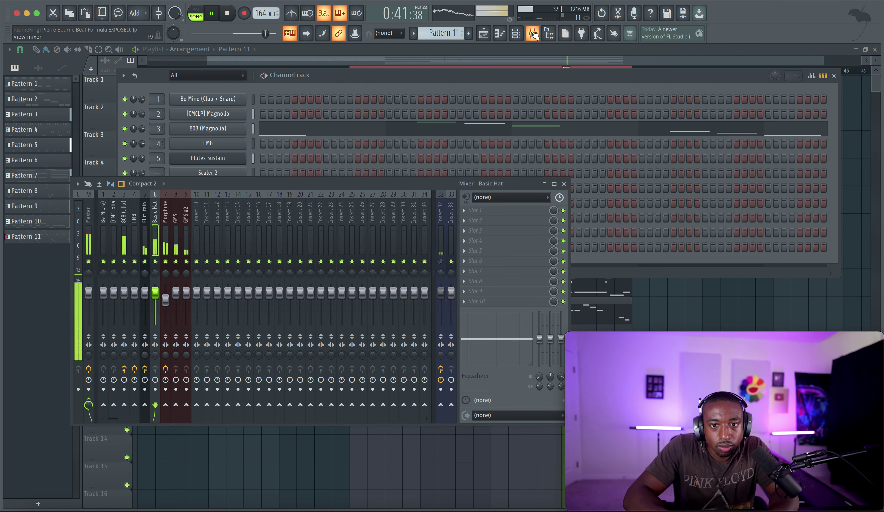
pyautogui.click(442, 262)
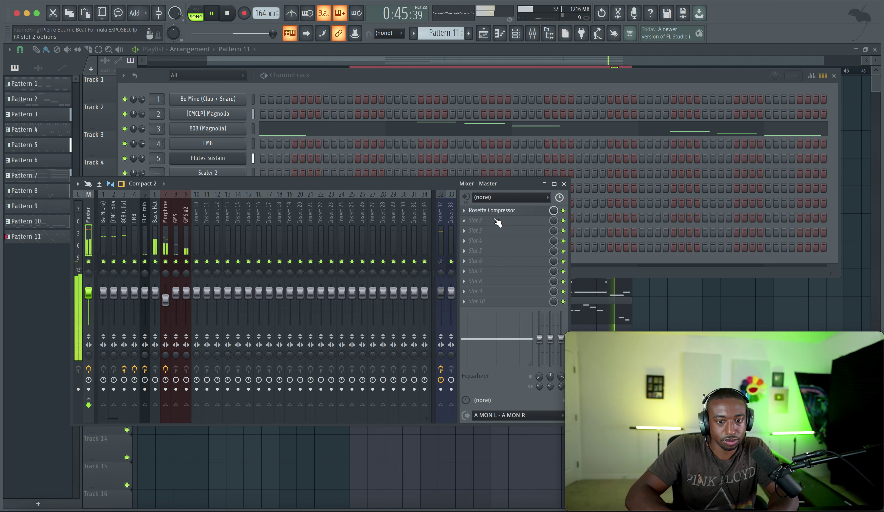
pyautogui.click(498, 221)
pyautogui.hscroll(4, 321, 287)
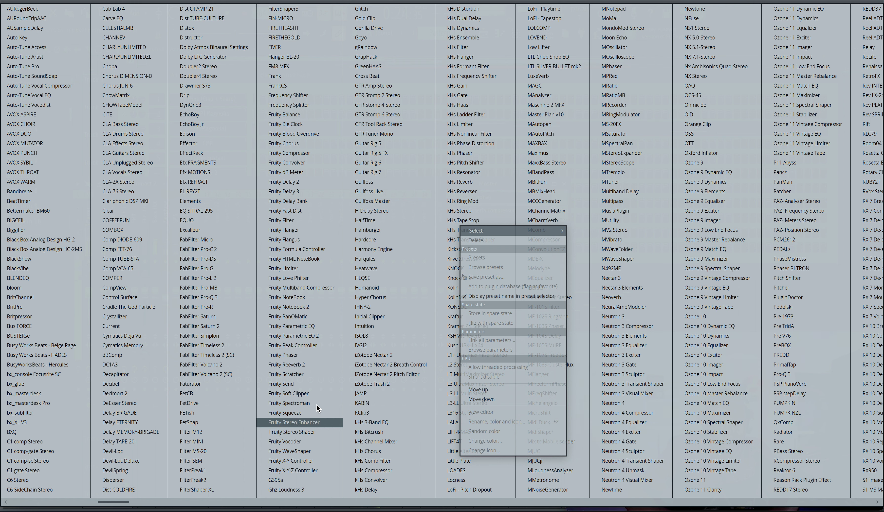
pyautogui.click(317, 395)
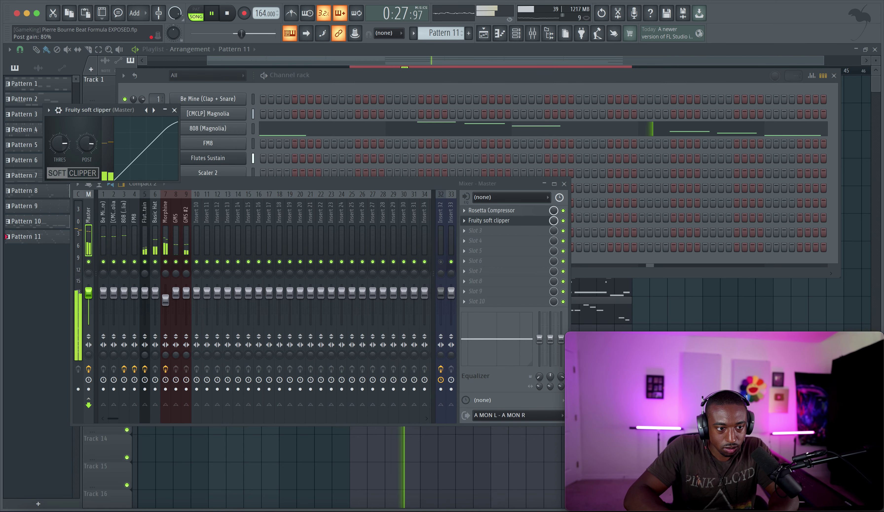
# Raise the soft clipper's threshold until its curve is straight and move it above Rosetta Compressor in the Master effect chain
pyautogui.moveTo(64, 145); pyautogui.dragTo(85, 130)
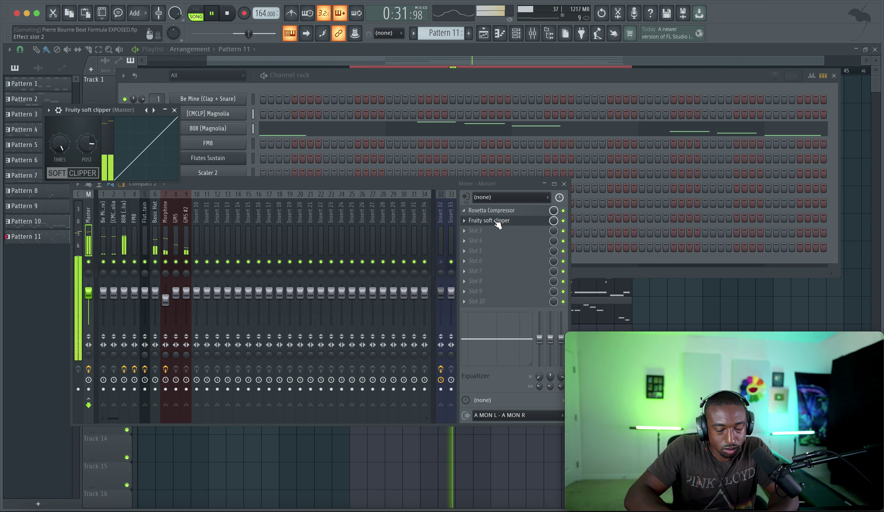
pyautogui.moveTo(495, 235); pyautogui.dragTo(495, 213)
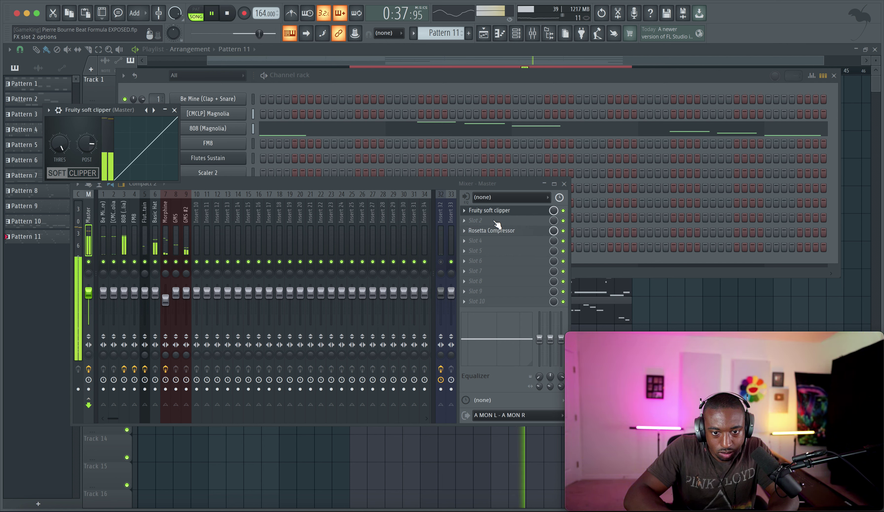
# Add Fruity WaveShaper to the first Master effect slot, above the soft clipper, and bend its curve slightly upward
pyautogui.click(497, 215)
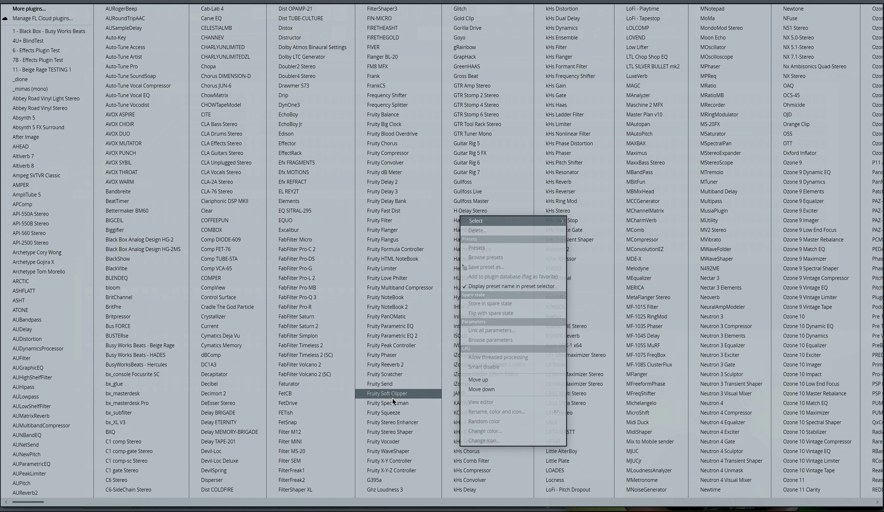
pyautogui.click(400, 451)
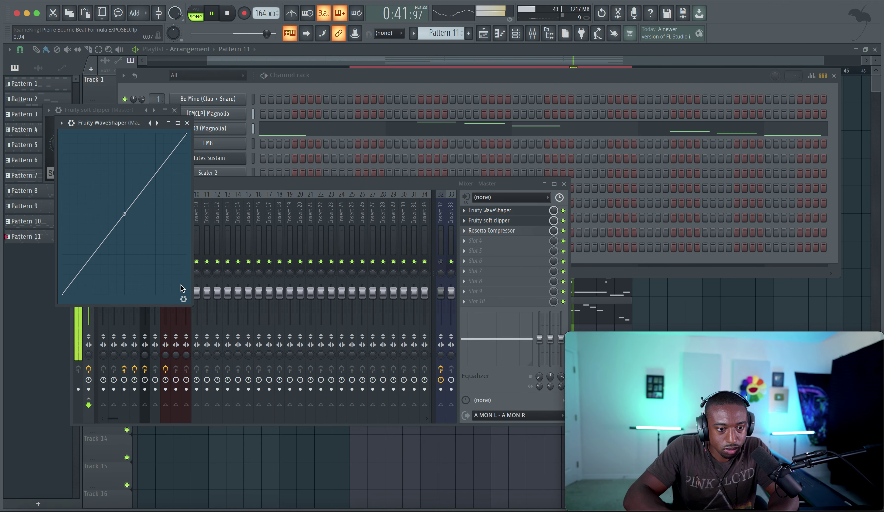
pyautogui.click(184, 299)
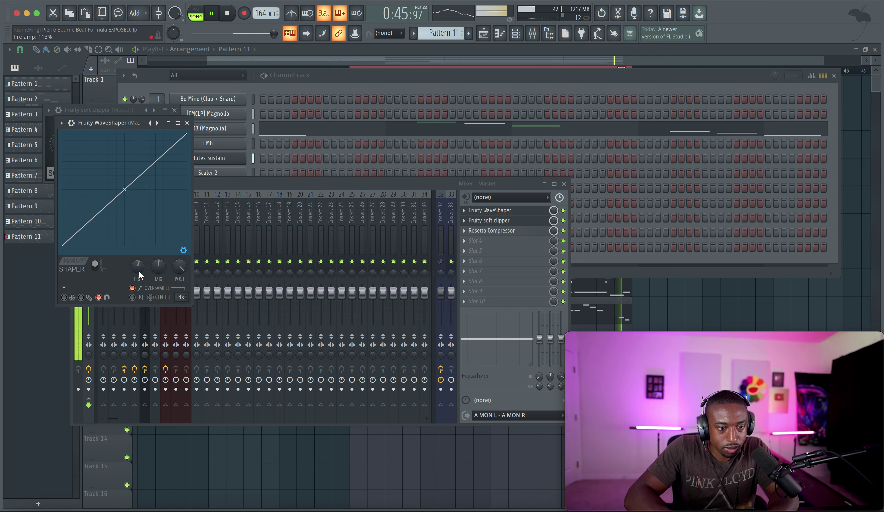
pyautogui.moveTo(120, 194); pyautogui.dragTo(122, 187)
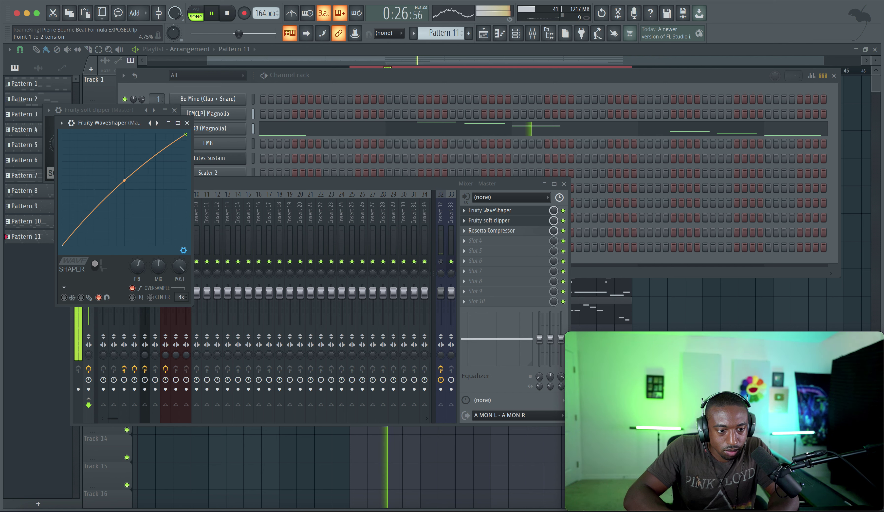
pyautogui.click(187, 123)
# Adjust the pre amp and mix levels of Fruity WaveShaper on the 808 (Magnolia) mixer track
pyautogui.click(123, 225)
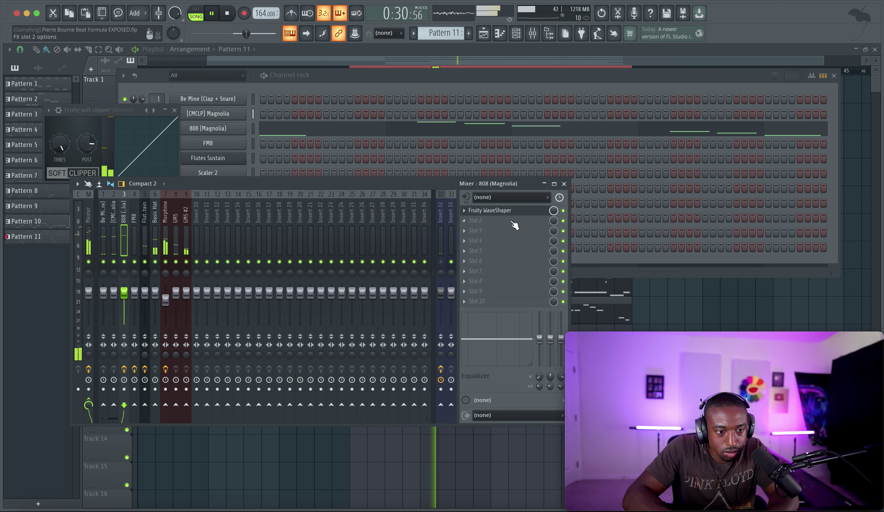
pyautogui.click(506, 211)
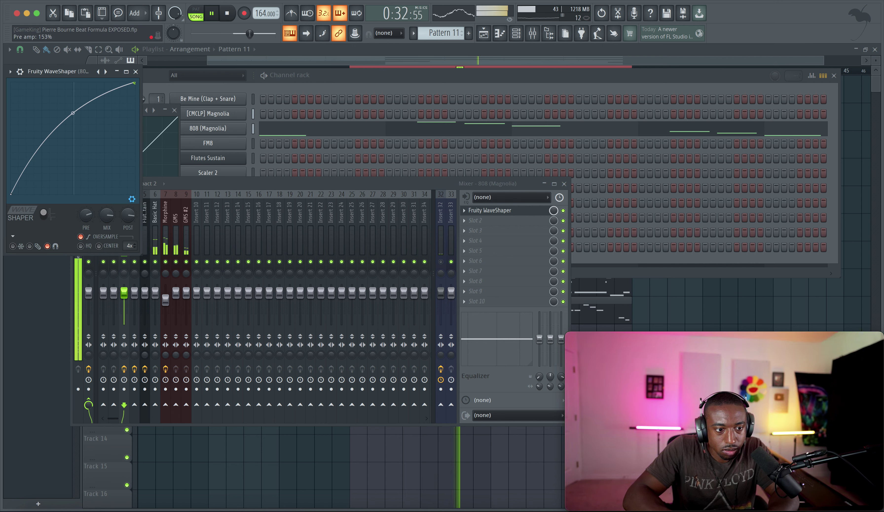
pyautogui.moveTo(86, 215); pyautogui.dragTo(86, 223)
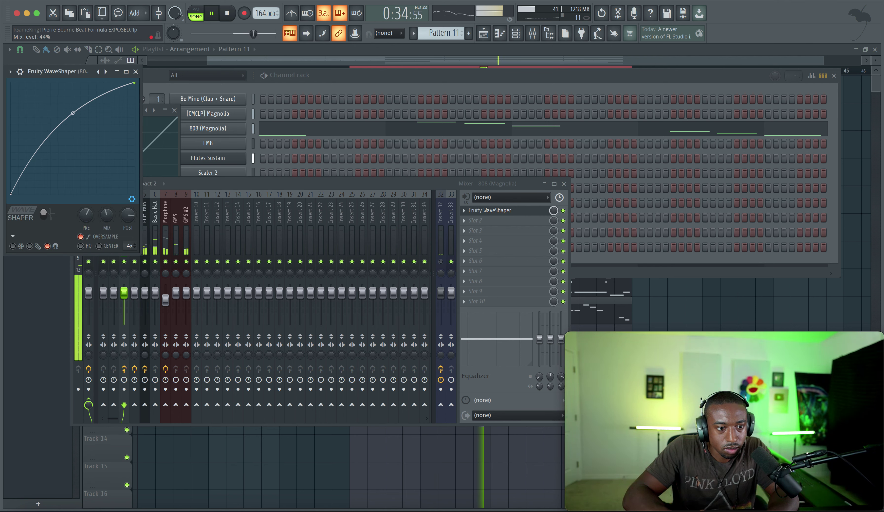
pyautogui.click(136, 72)
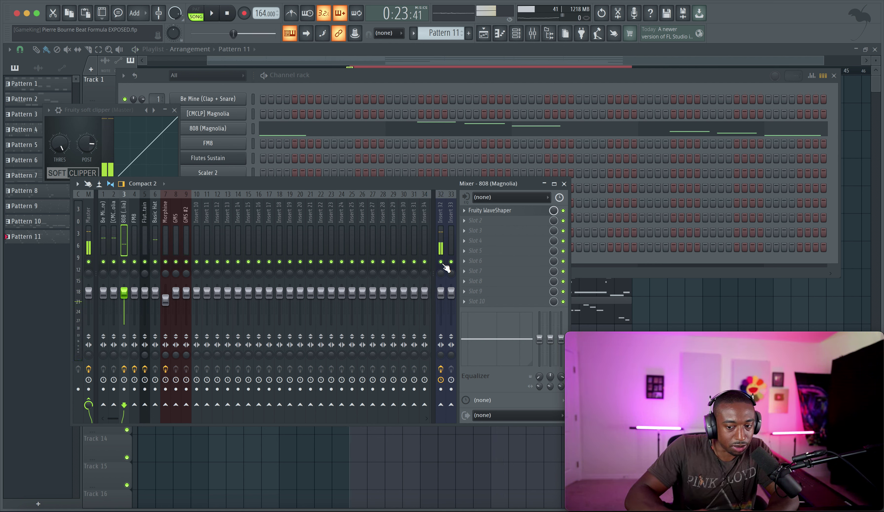
# Open Pattern 11's 808 (Magnolia) notes in the piano roll and add B4 and C5 after the E5 note in bar 7
pyautogui.press('F12')
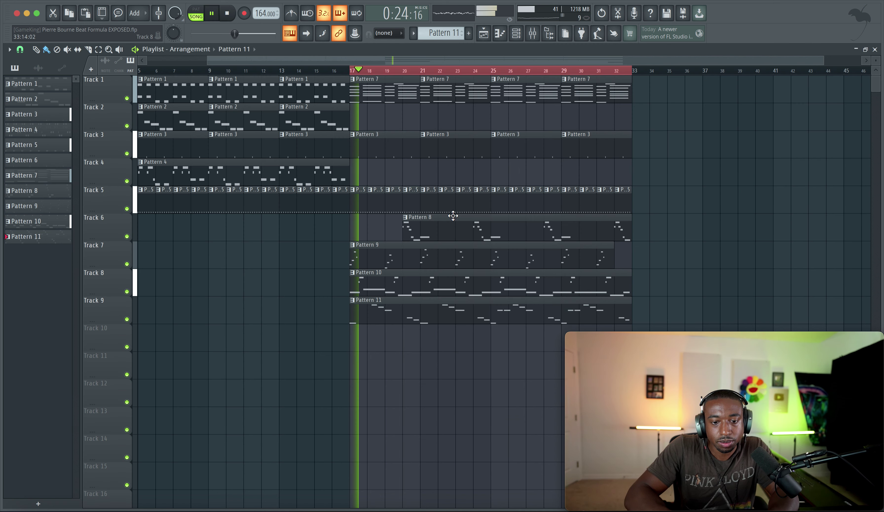
pyautogui.doubleClick(403, 305)
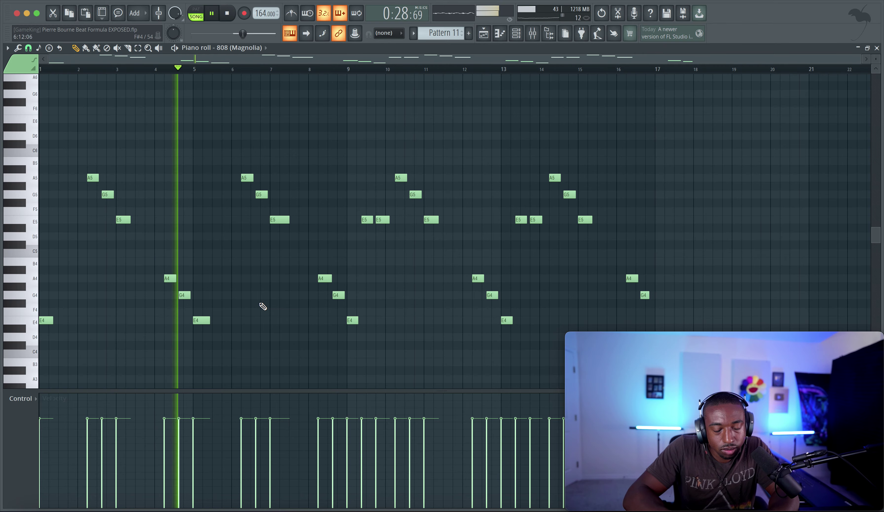
pyautogui.scroll(2, 324, 287)
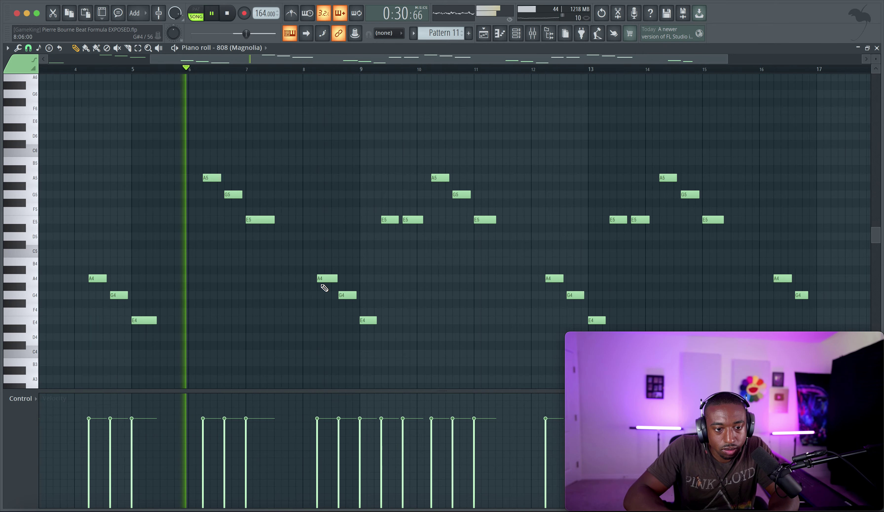
pyautogui.scroll(1, 289, 269)
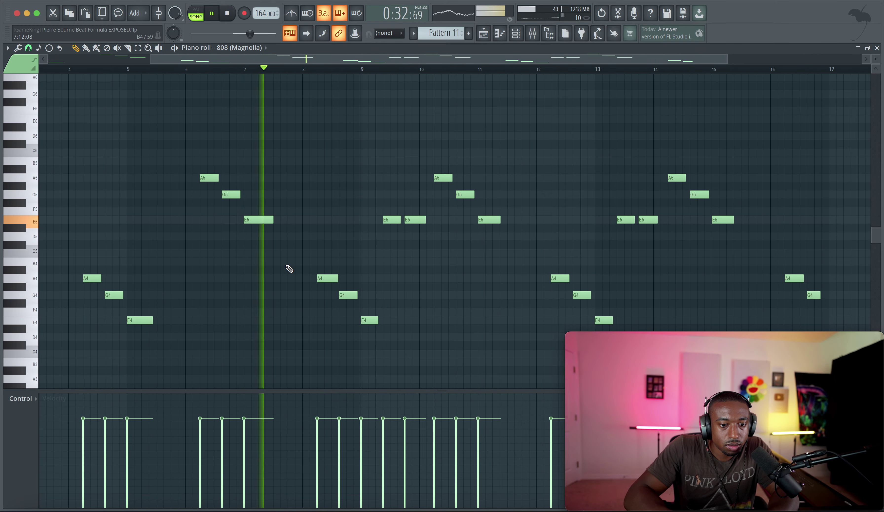
pyautogui.press('space')
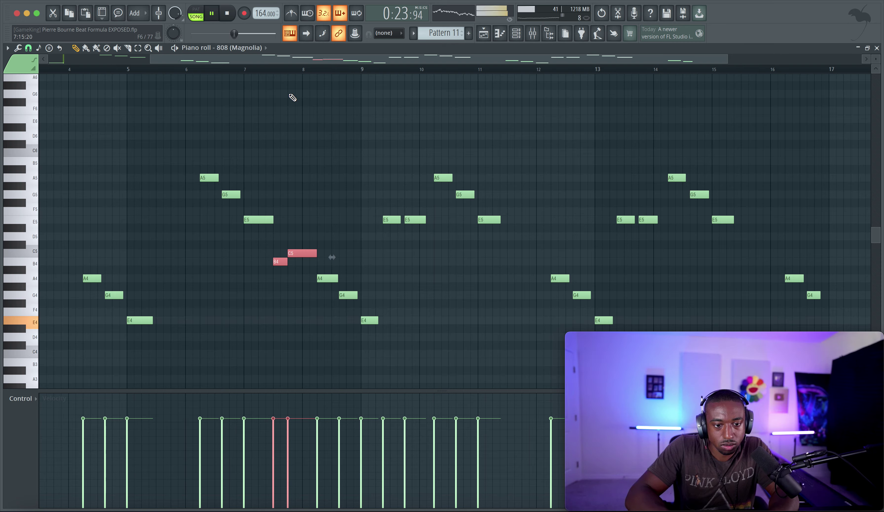
pyautogui.click(197, 71)
pyautogui.rightClick(327, 244)
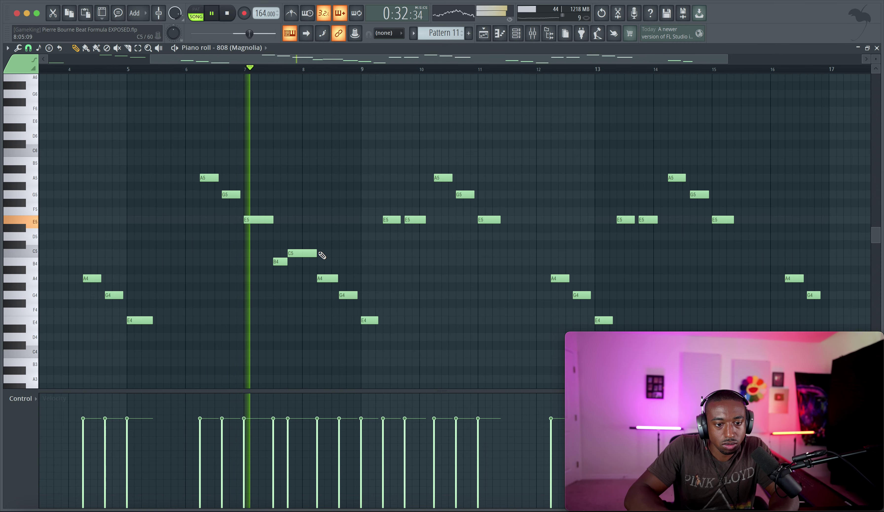
# Shorten the E5 note in bar 7 and extend the following B4 backwards to start where the E5 ends
pyautogui.click(301, 256)
pyautogui.moveTo(283, 262); pyautogui.dragTo(276, 261)
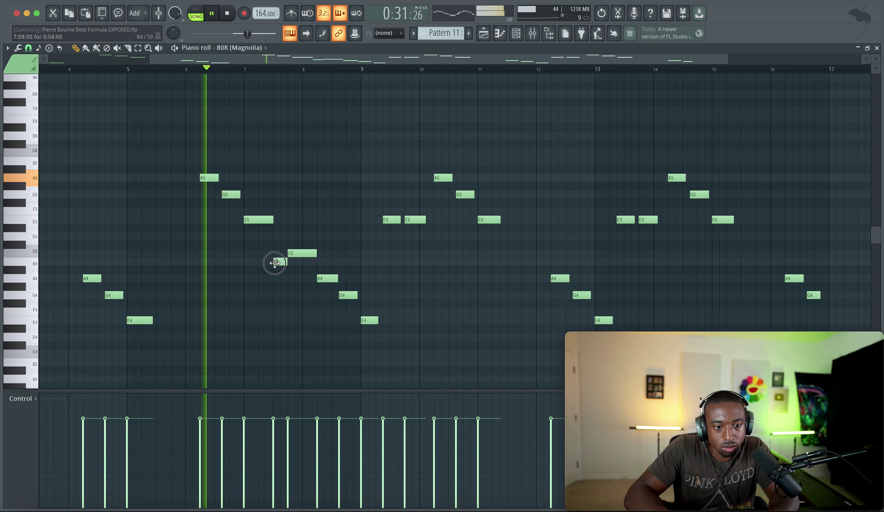
pyautogui.moveTo(272, 220); pyautogui.dragTo(266, 219)
pyautogui.moveTo(279, 262); pyautogui.dragTo(286, 263)
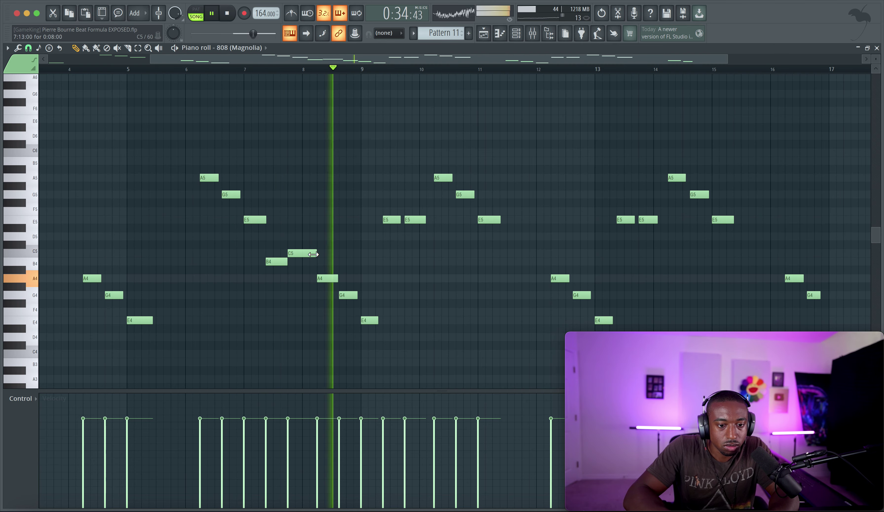
# Delete the first of the two E5 notes in bar 9 and lower the first E5 in bar 13 by one octave
pyautogui.scroll(-3, 313, 254)
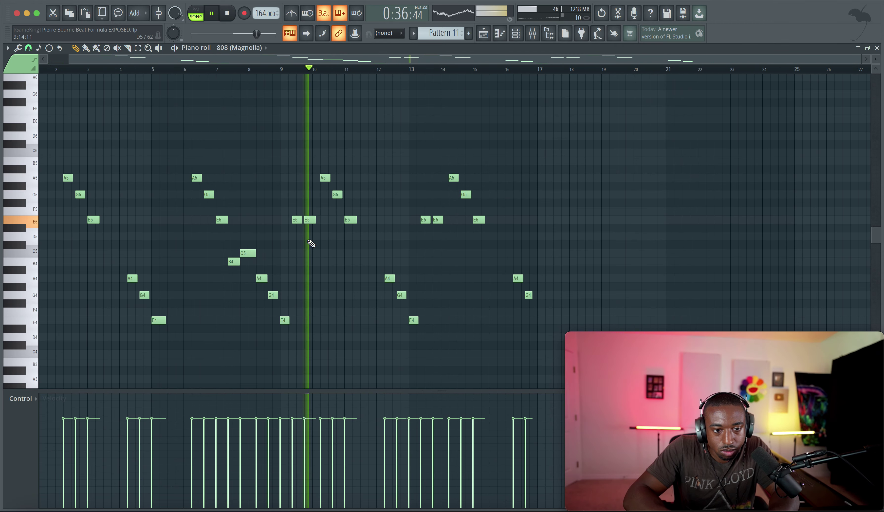
pyautogui.rightClick(301, 224)
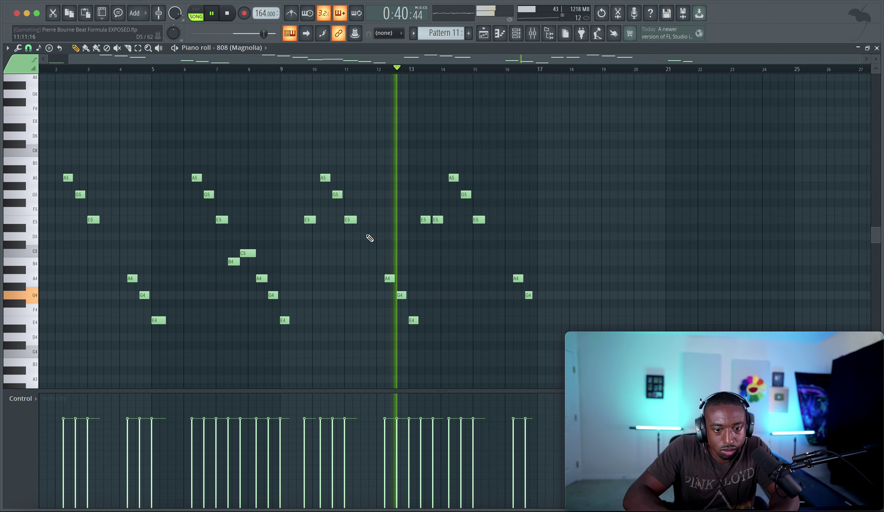
pyautogui.scroll(1, 369, 239)
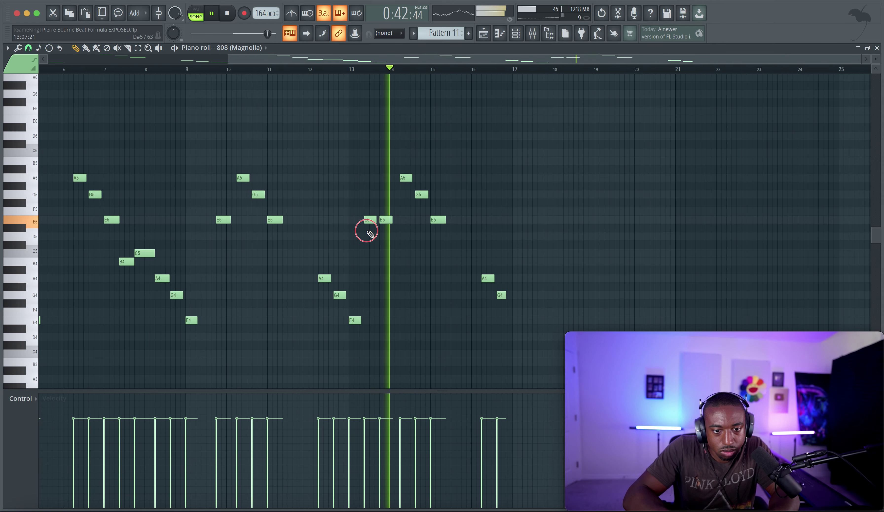
pyautogui.click(367, 218)
pyautogui.hotkey('ctrl', 'Down')
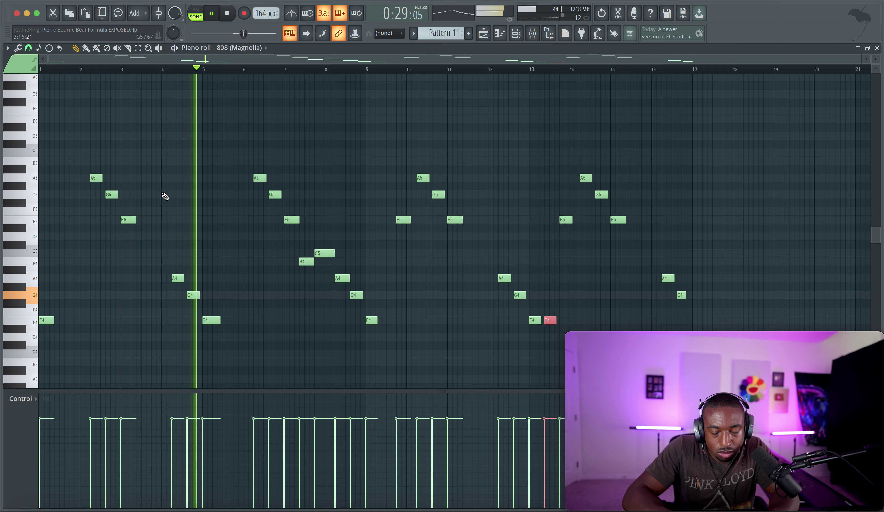
# Lower the Morphine track's fader slightly in the mixer, select the 808 track and close the mixer
pyautogui.click(529, 36)
pyautogui.click(165, 300)
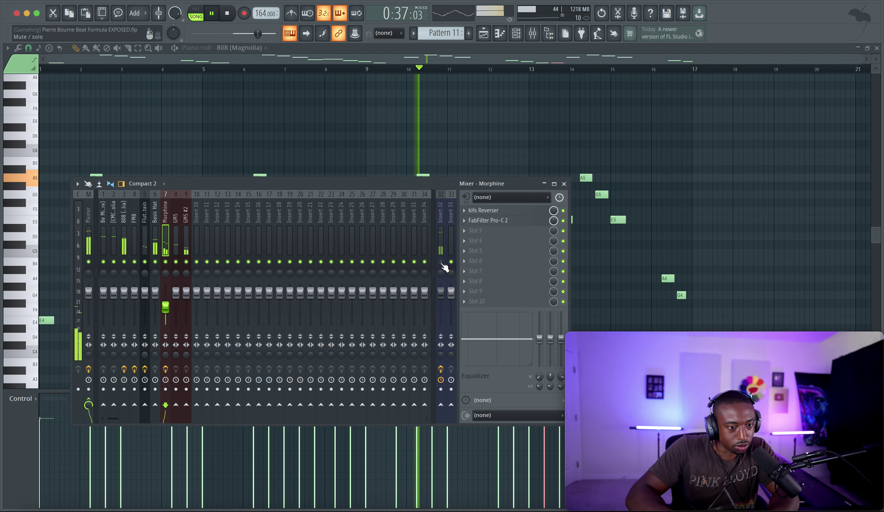
pyautogui.click(125, 246)
pyautogui.press('F9')
# Raise the second E4 note in bar 13 of the 808 line to B4
pyautogui.hscroll(10, 454, 183)
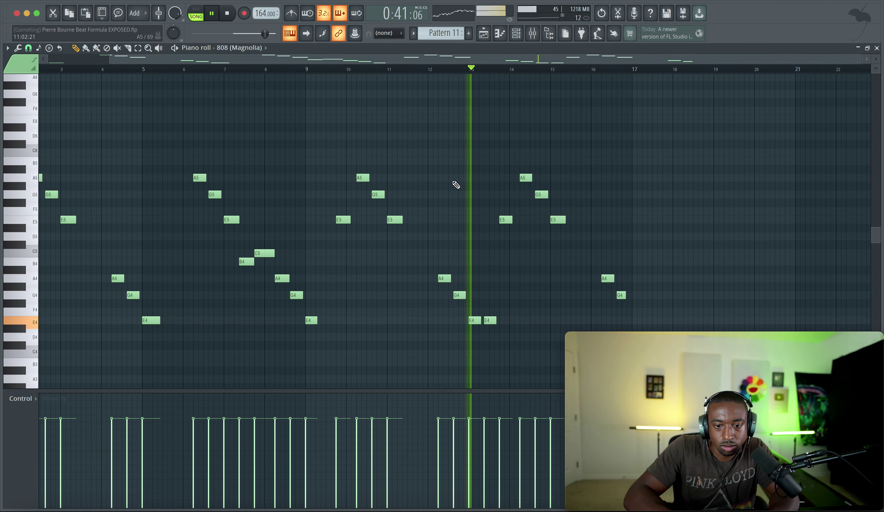
pyautogui.scroll(3, 398, 201)
pyautogui.hscroll(1, 398, 200)
pyautogui.hscroll(-3, 401, 203)
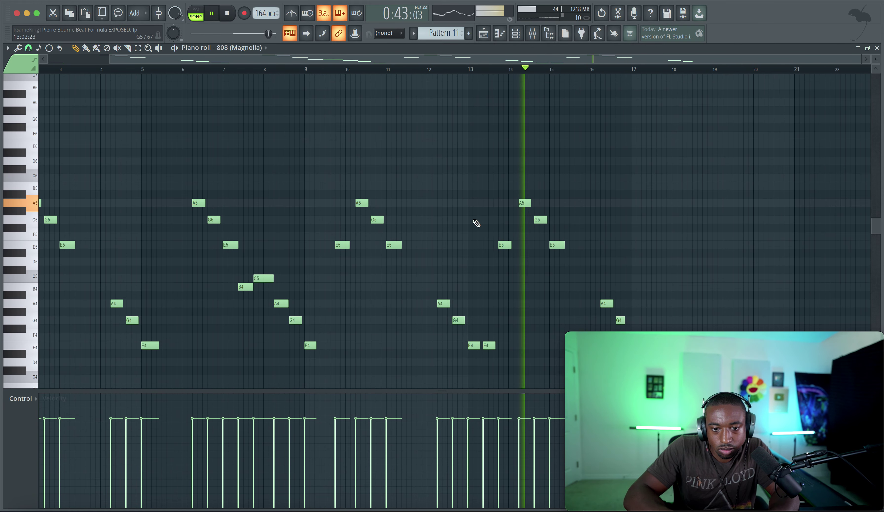
pyautogui.click(491, 343)
pyautogui.hotkey('shift', 'Up')
pyautogui.hotkey('shift', 'Up')
pyautogui.hotkey('shift', 'Up')
pyautogui.hotkey('shift', 'Up')
pyautogui.hotkey('shift', 'Up')
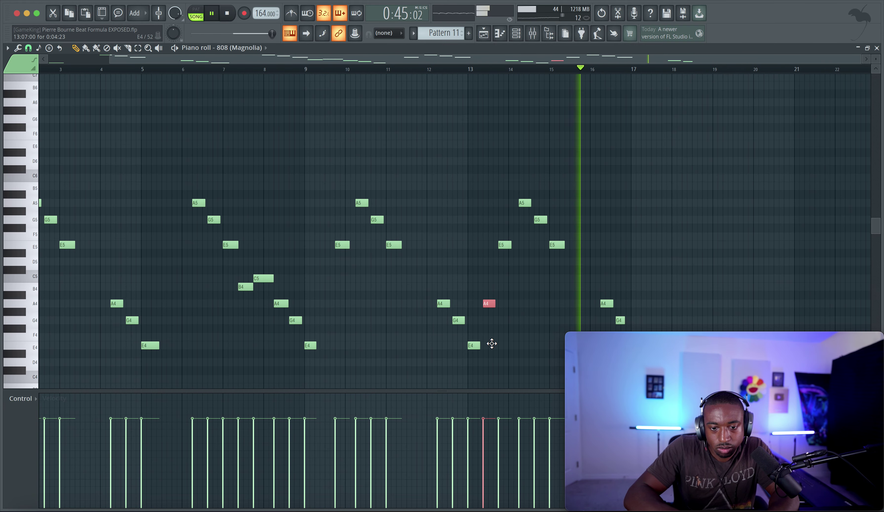
pyautogui.hscroll(-5, 96, 252)
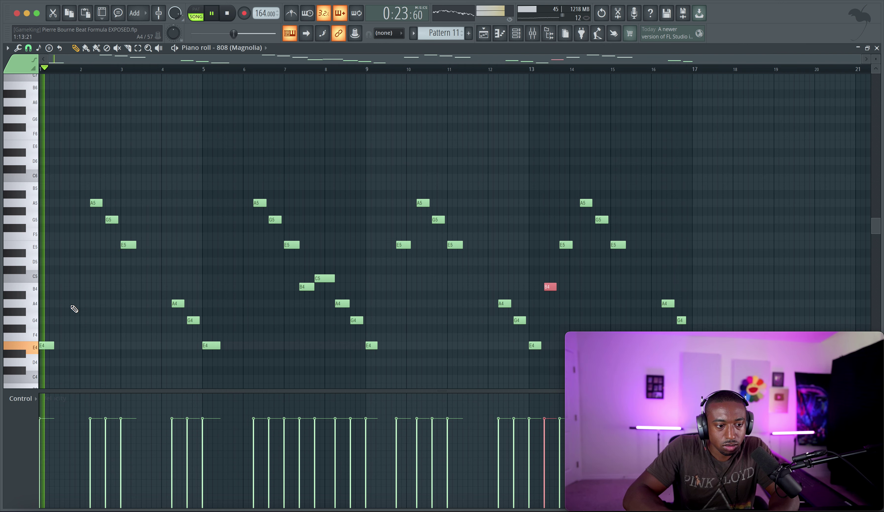
# Insert a B4 note followed by an A4 note directly after the opening E4 in bar 1
pyautogui.press('space')
pyautogui.moveTo(54, 305); pyautogui.dragTo(56, 291)
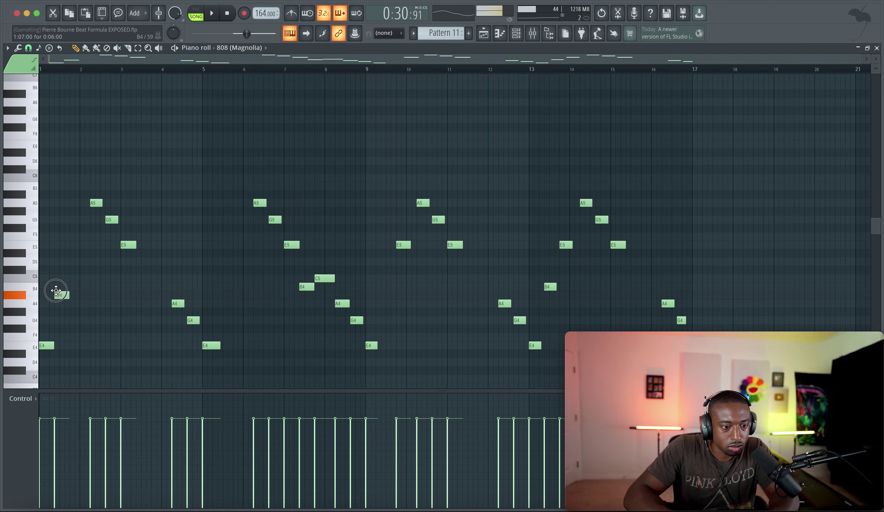
pyautogui.press('space')
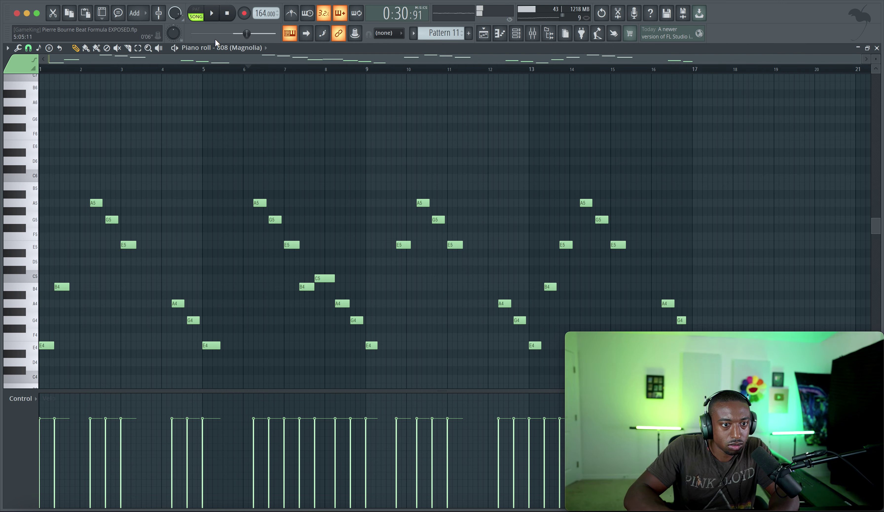
pyautogui.press('space')
pyautogui.click(70, 296)
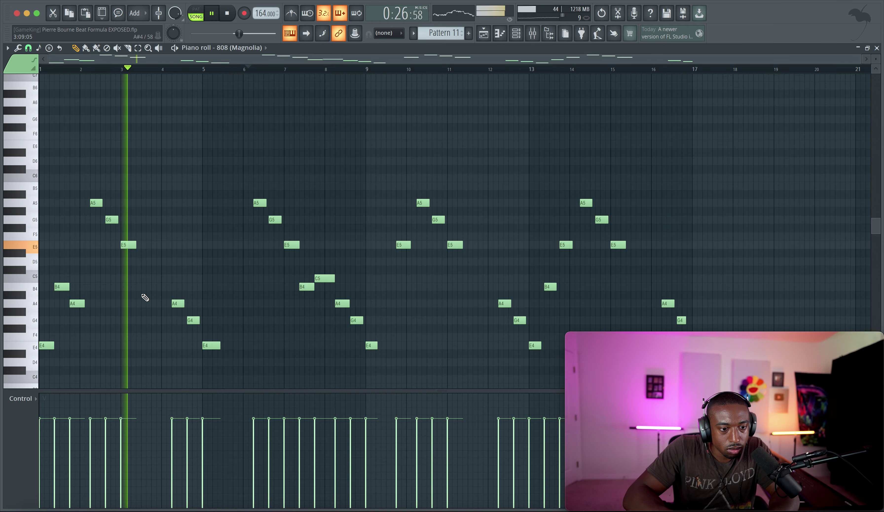
# Copy the B4-A4 pair from bar 1 to bar 5 and delete the B4 and C5 notes after the E5 in bar 7
pyautogui.scroll(3, 142, 313)
pyautogui.scroll(-3, 142, 336)
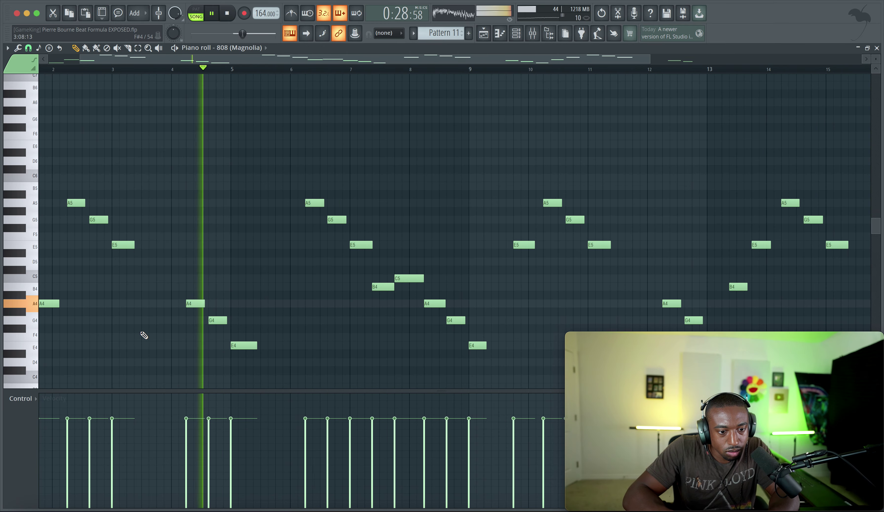
pyautogui.moveTo(83, 310); pyautogui.dragTo(238, 287)
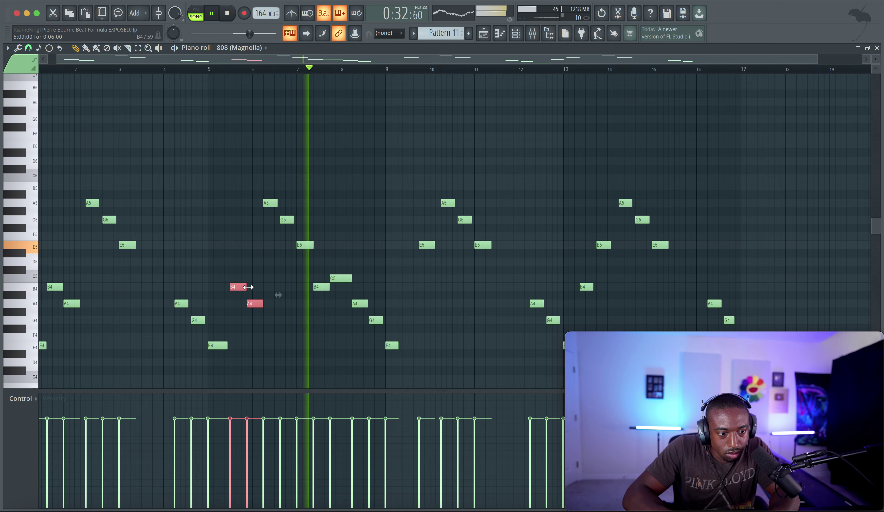
pyautogui.hscroll(1, 287, 299)
pyautogui.rightClick(310, 287)
pyautogui.rightClick(329, 278)
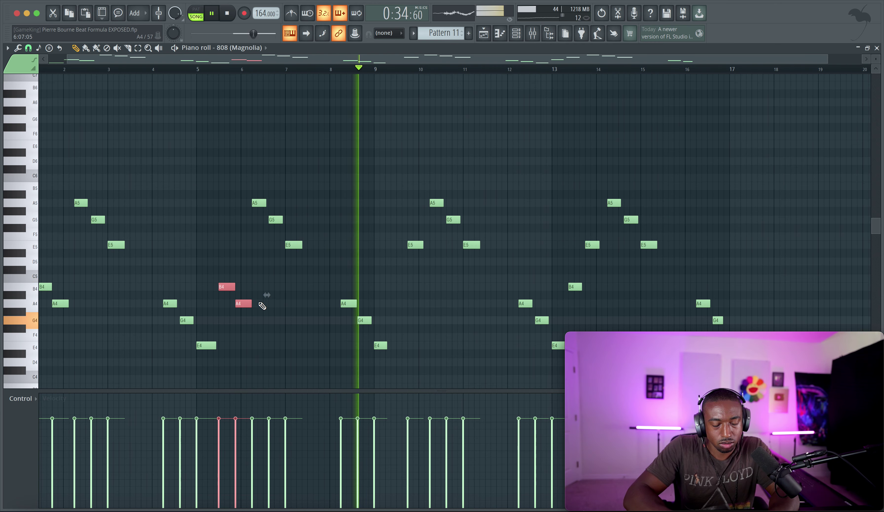
# Replace the remaining E5 note in bar 9 with a copy of the B4-A4 pair from bar 5
pyautogui.moveTo(256, 315); pyautogui.dragTo(230, 285)
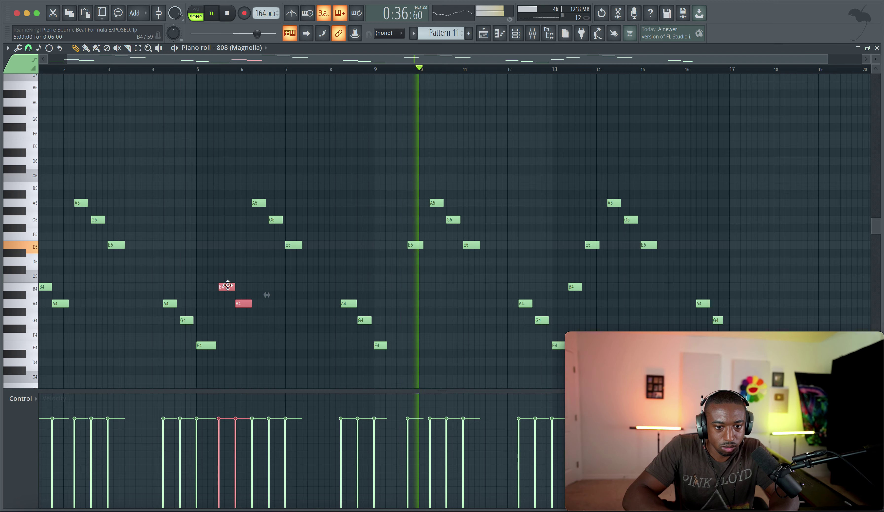
pyautogui.rightClick(415, 245)
pyautogui.moveTo(224, 287); pyautogui.dragTo(408, 287)
# Move the B4-A4 pair in bar 5 slightly earlier and shorten the E4 note before it to match
pyautogui.hscroll(-1, 378, 294)
pyautogui.scroll(-3, 211, 311)
pyautogui.hscroll(-1, 210, 311)
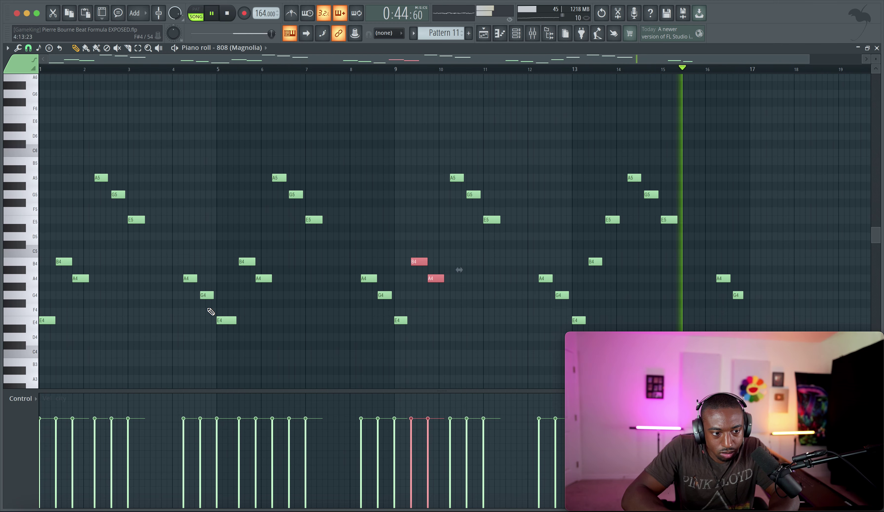
pyautogui.keyDown('ctrl'); pyautogui.click(91, 293); pyautogui.keyUp('ctrl')
pyautogui.moveTo(260, 284); pyautogui.dragTo(242, 262)
pyautogui.keyDown('ctrl'); pyautogui.click(243, 322); pyautogui.keyUp('ctrl')
pyautogui.moveTo(235, 320); pyautogui.dragTo(231, 320)
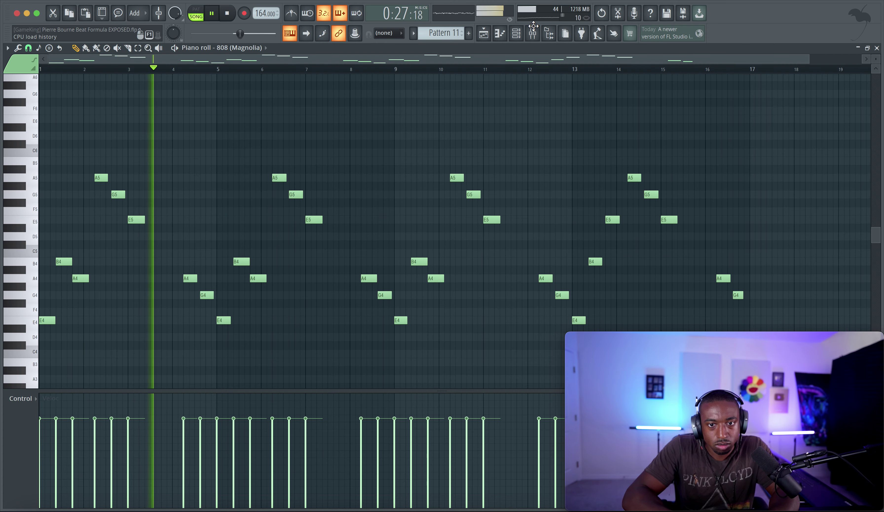
# Raise the Basic Hat and 808 (Magnolia) track faders slightly in the mixer
pyautogui.click(531, 38)
pyautogui.click(155, 292)
pyautogui.click(124, 292)
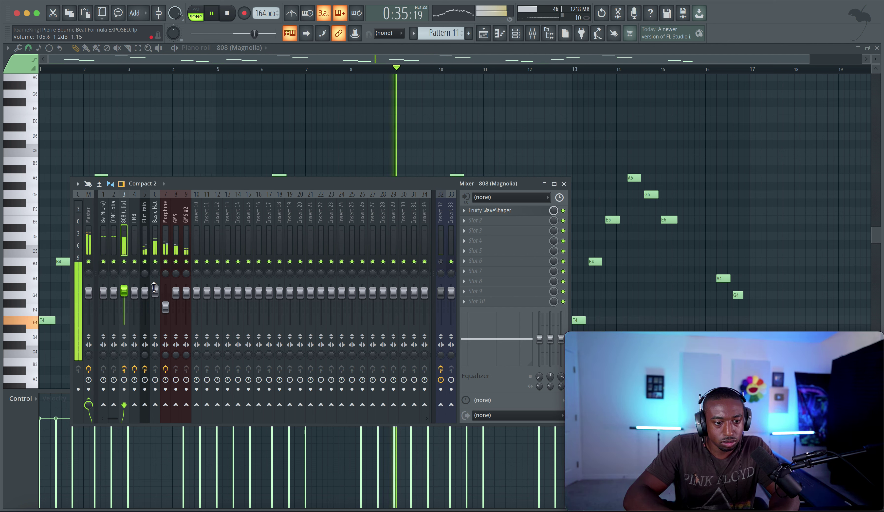
# Raise the Morphine fader slightly and lower the GMS fader in the mixer
pyautogui.click(154, 288)
pyautogui.click(165, 305)
pyautogui.moveTo(165, 305); pyautogui.dragTo(175, 299)
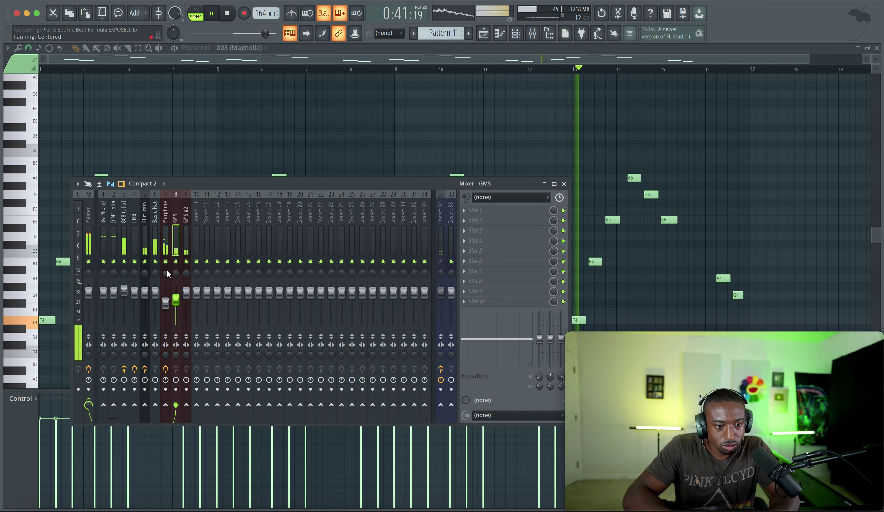
# Pan the GMS and GMS #2 mixer tracks off centre
pyautogui.click(144, 292)
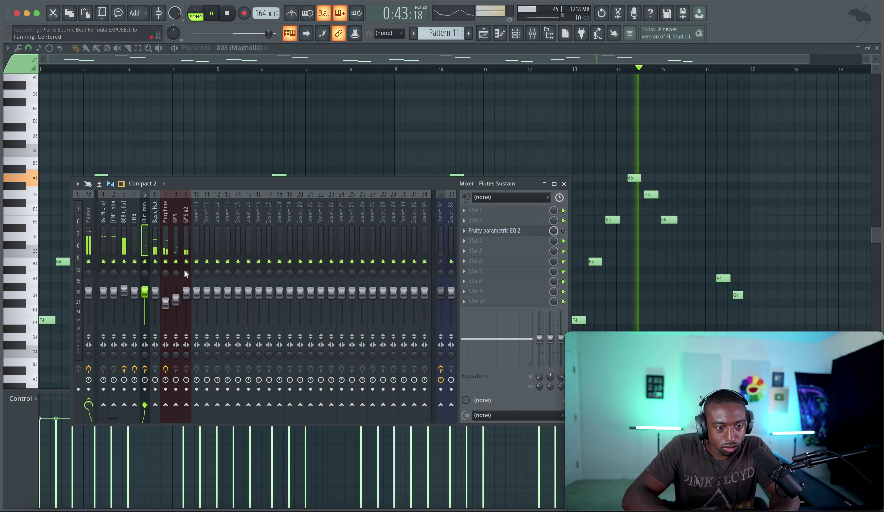
pyautogui.moveTo(176, 273)
pyautogui.mouseDown()
pyautogui.moveTo(177, 285)
pyautogui.moveTo(186, 267)
pyautogui.mouseUp()
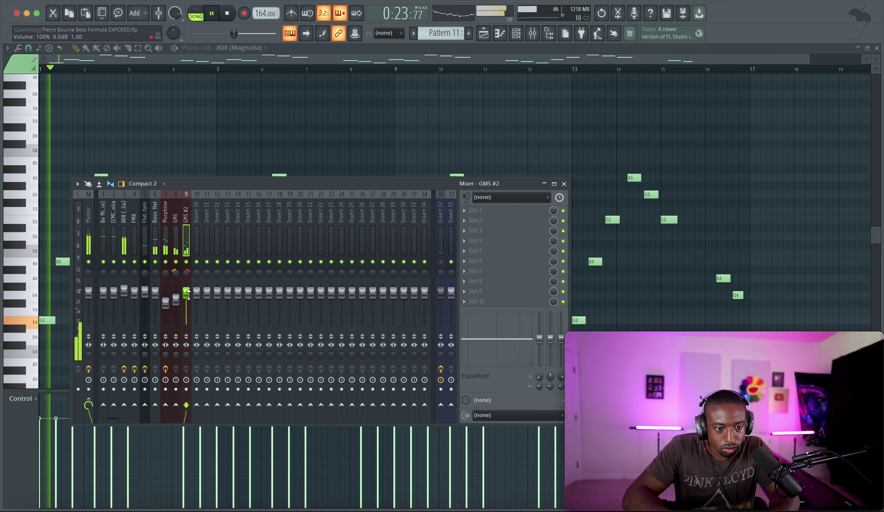
pyautogui.press('F9')
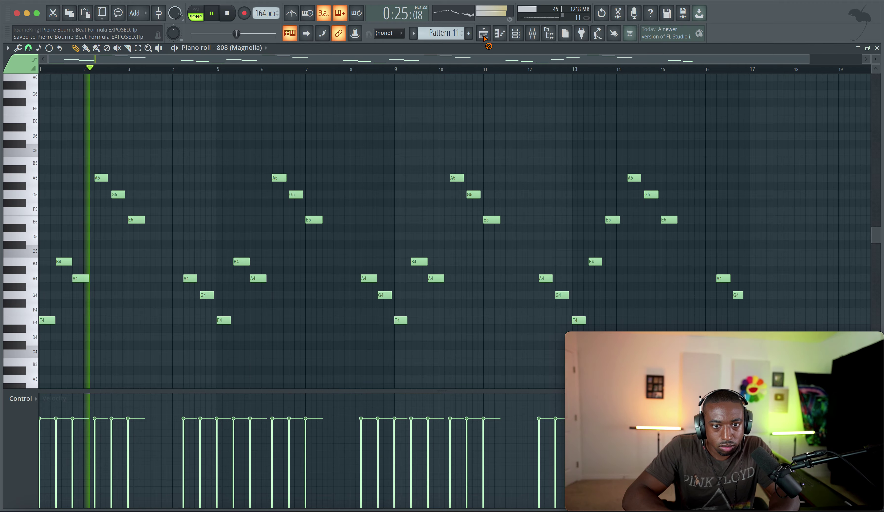
# Move Fruity soft clipper below Rosetta Compressor in the master track's effect chain
pyautogui.click(483, 33)
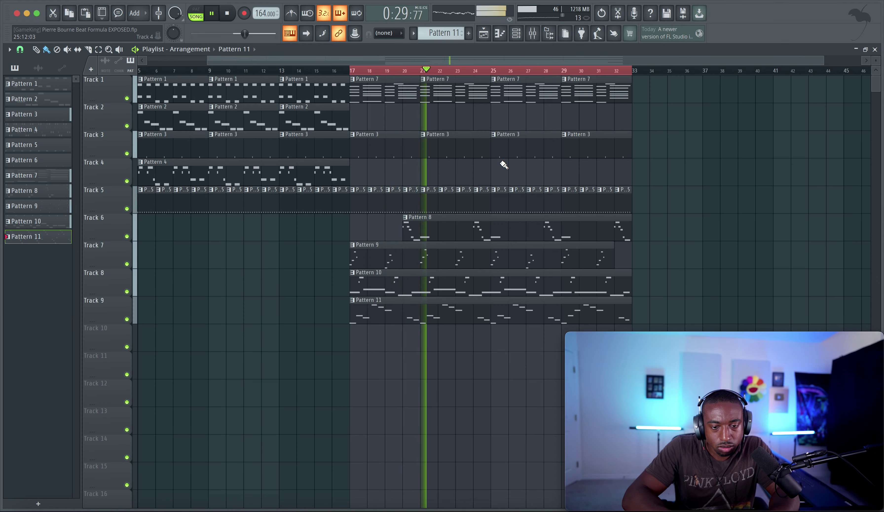
pyautogui.click(532, 33)
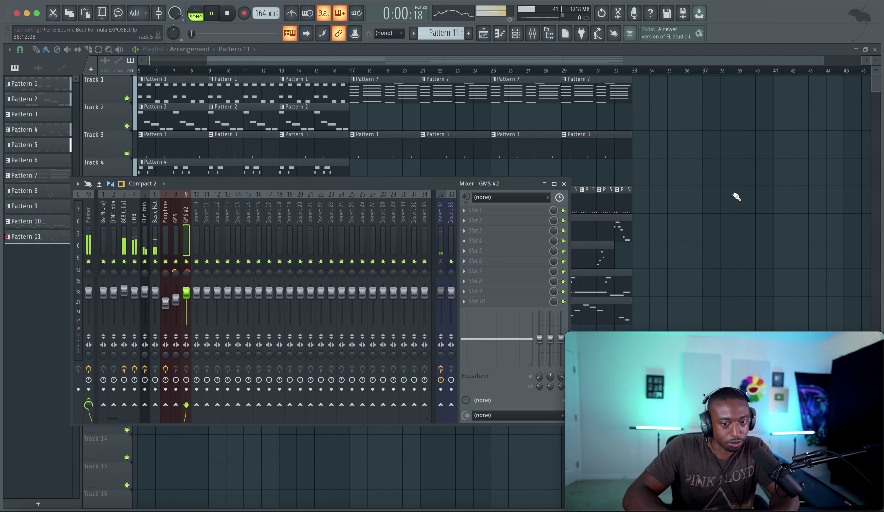
pyautogui.press('F9')
pyautogui.keyDown('ctrl'); pyautogui.scroll(-2, 609, 177); pyautogui.keyUp('ctrl')
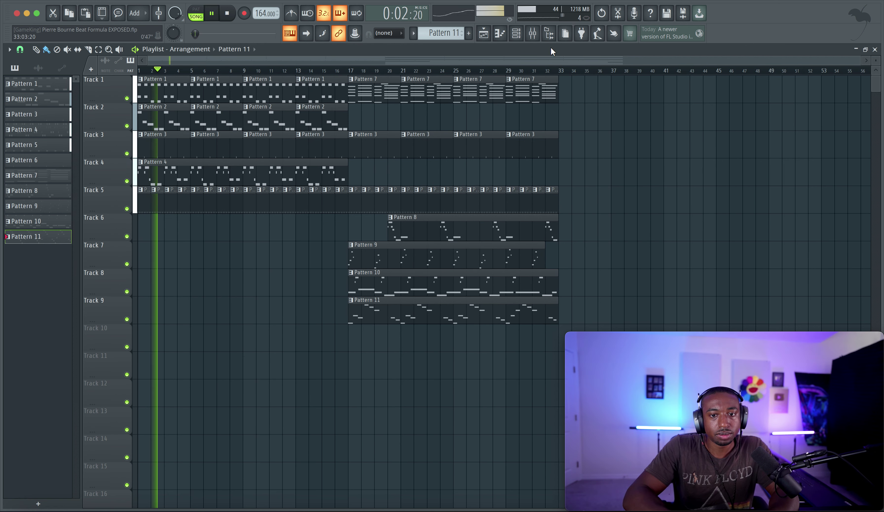
pyautogui.click(533, 33)
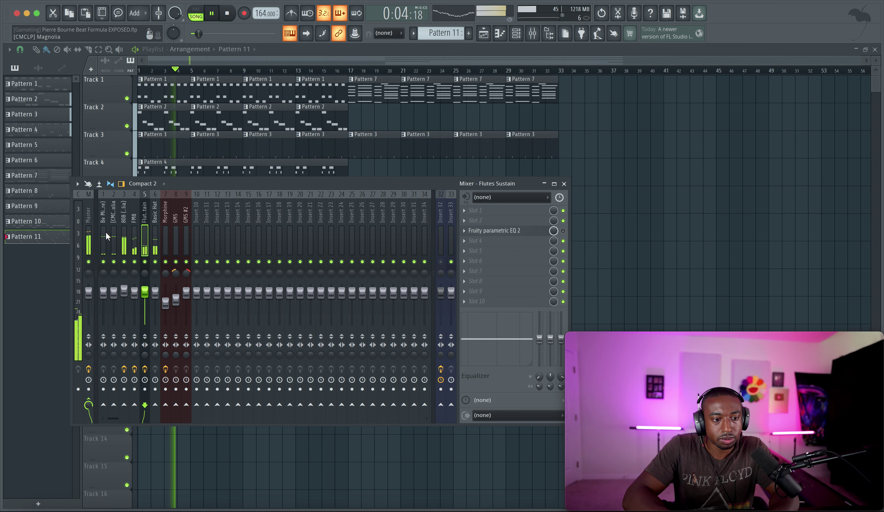
pyautogui.click(88, 243)
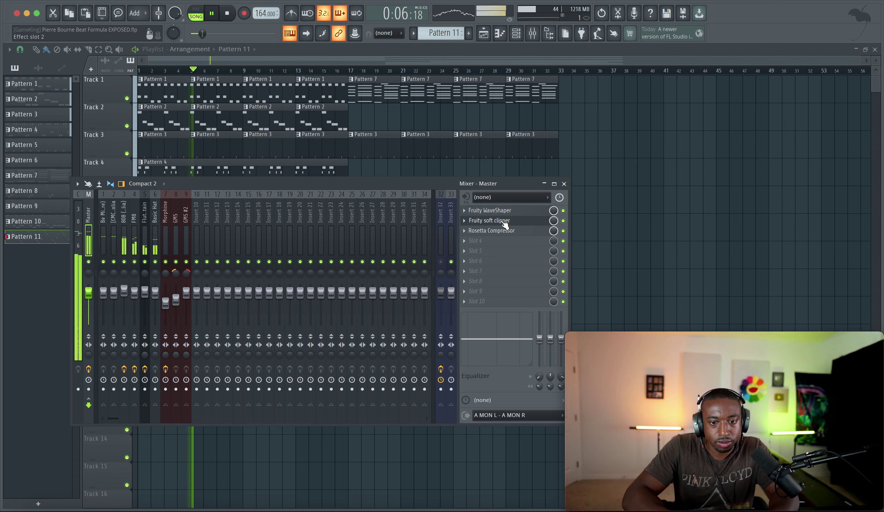
pyautogui.moveTo(505, 224); pyautogui.dragTo(504, 235)
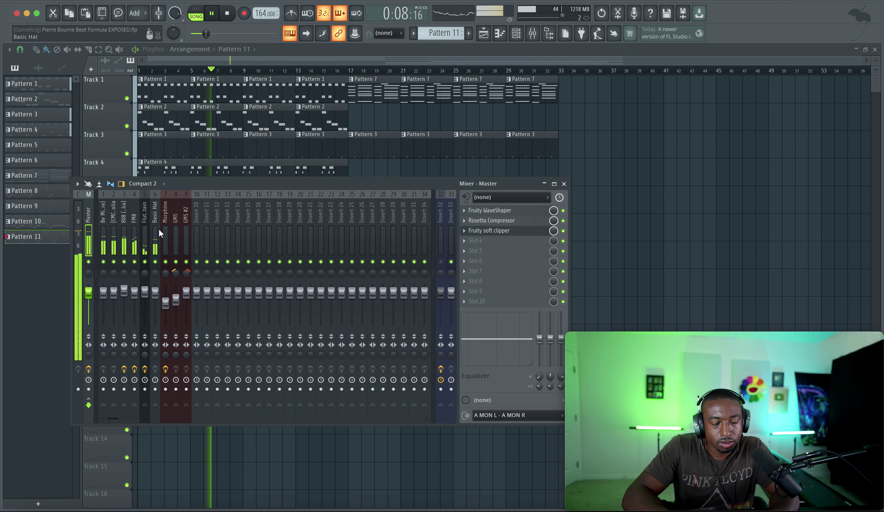
# Adjust a low band's frequency in the FM8 track's Fruity parametric EQ 2 and return to the playlist
pyautogui.click(135, 226)
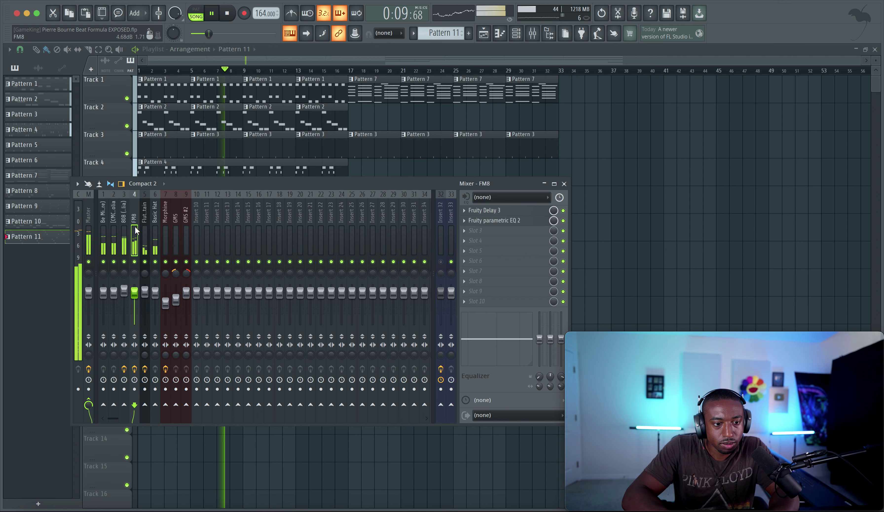
pyautogui.click(482, 220)
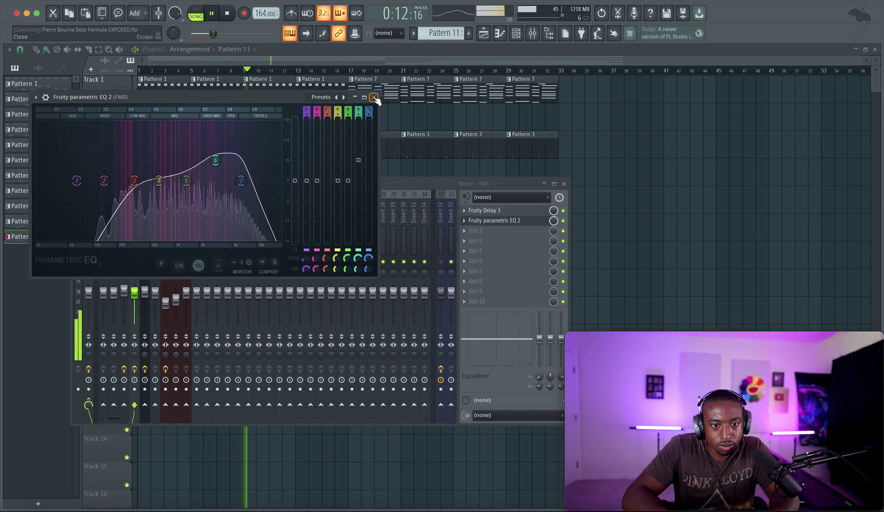
pyautogui.click(374, 98)
pyautogui.click(519, 222)
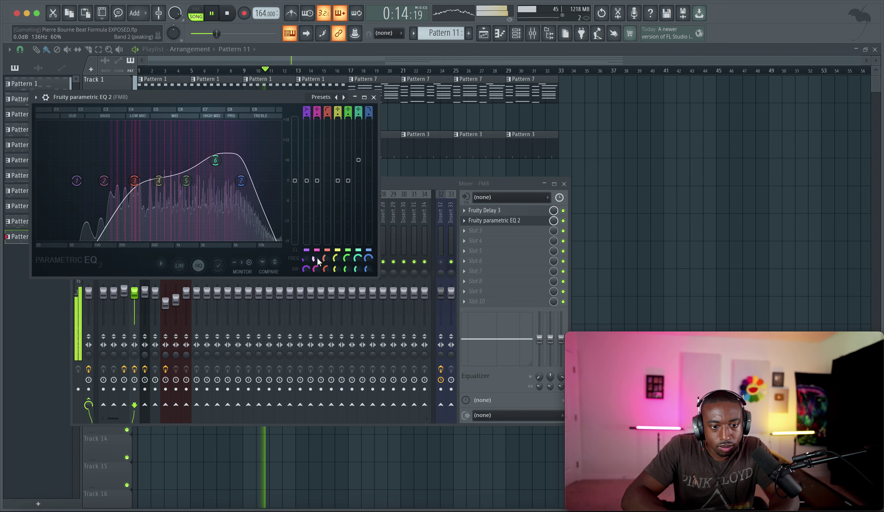
pyautogui.moveTo(322, 256); pyautogui.dragTo(321, 252)
pyautogui.click(373, 97)
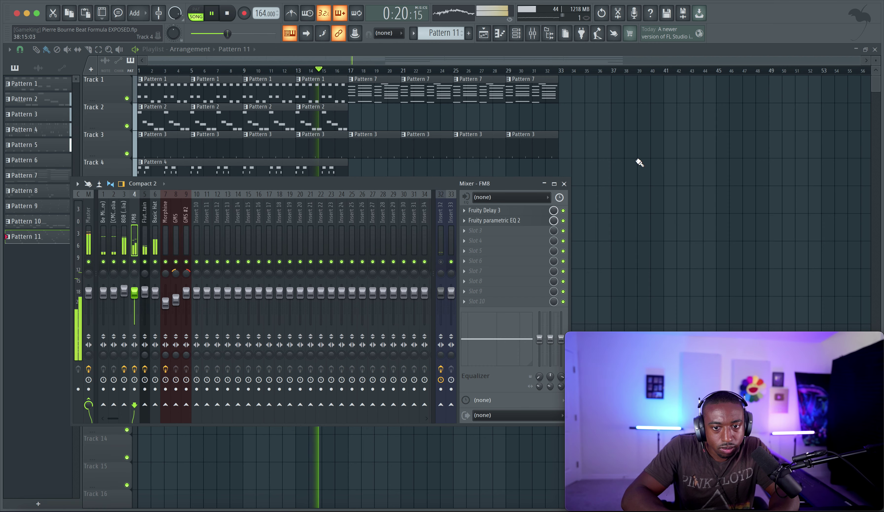
pyautogui.rightClick(636, 160)
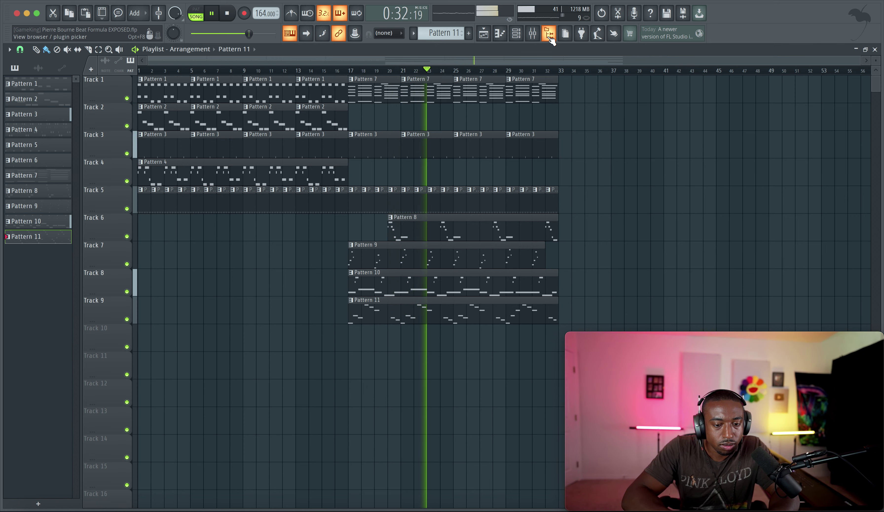
# In Pattern 11, delete the A5 and G5 notes in bars 10 and 14 and the E5 in bar 13
pyautogui.doubleClick(382, 306)
pyautogui.rightClick(211, 194)
pyautogui.rightClick(189, 177)
pyautogui.hscroll(-2, 209, 198)
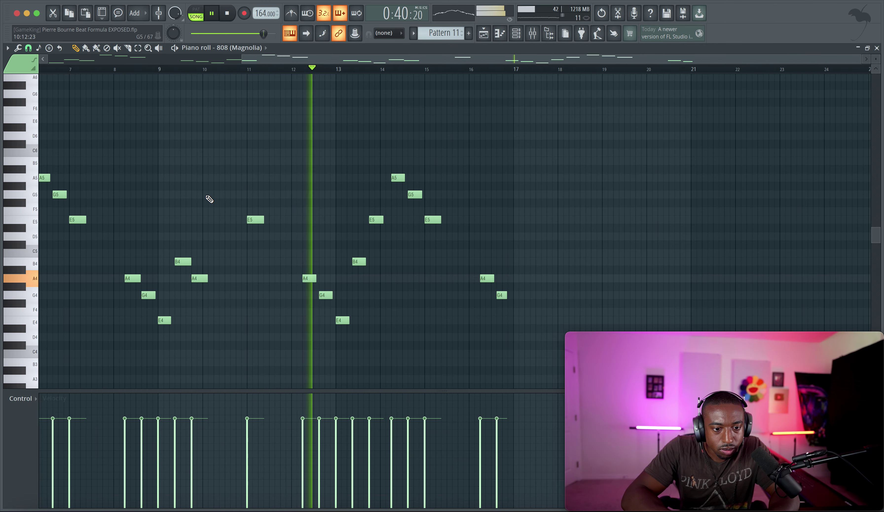
pyautogui.rightClick(402, 220)
pyautogui.rightClick(439, 194)
pyautogui.rightClick(422, 178)
# Delete the A5 and G5 notes in bars 2 and 6 of the 808 pattern
pyautogui.hscroll(-8, 223, 217)
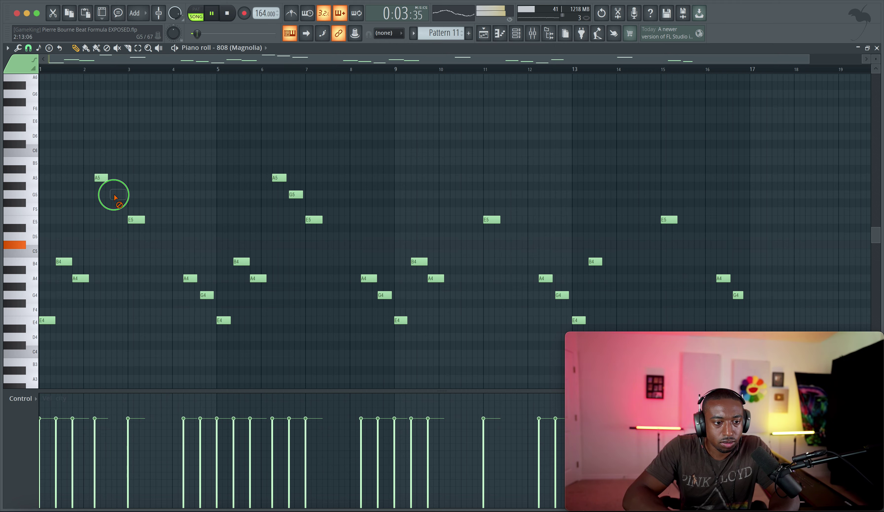
pyautogui.rightClick(101, 177)
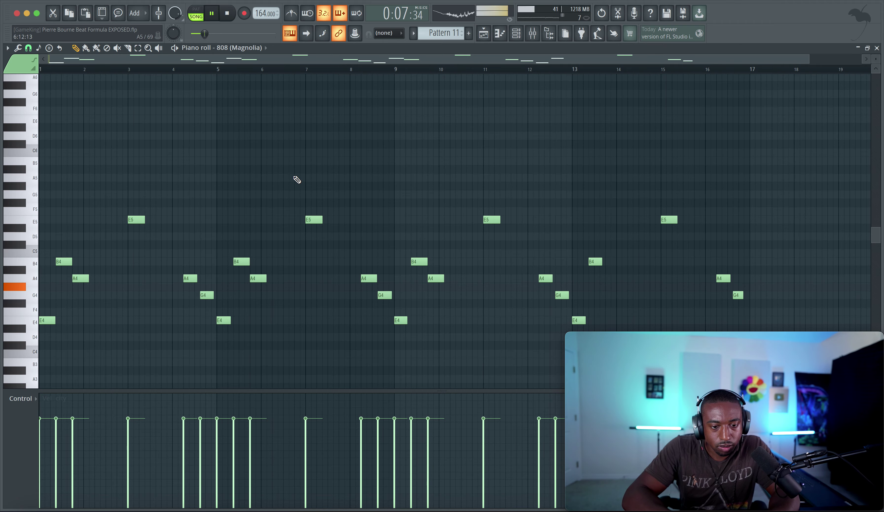
pyautogui.scroll(-4, 297, 179)
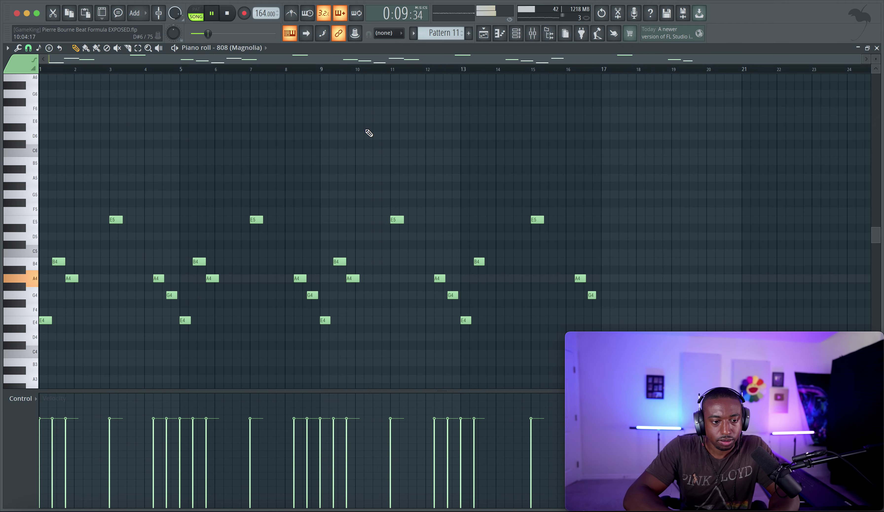
# Color Patterns 1 to 11 with a gradient running from magenta to blue
pyautogui.click(490, 35)
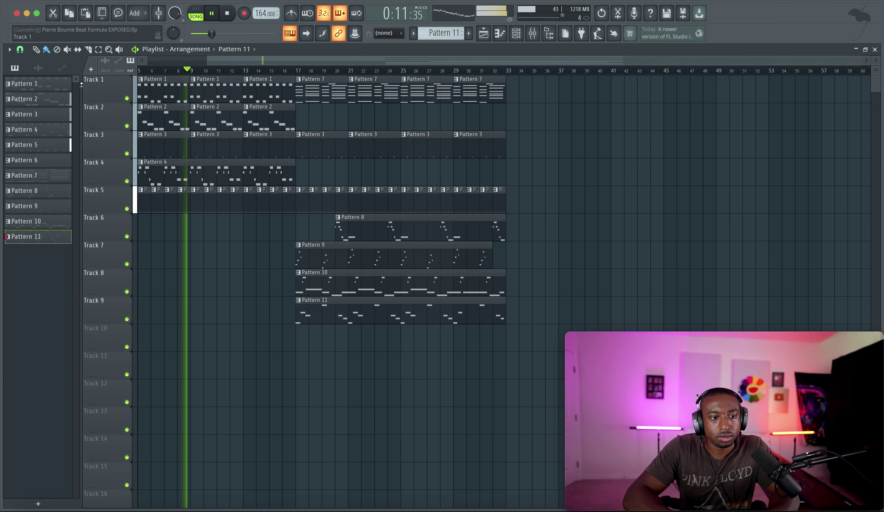
pyautogui.rightClick(40, 237)
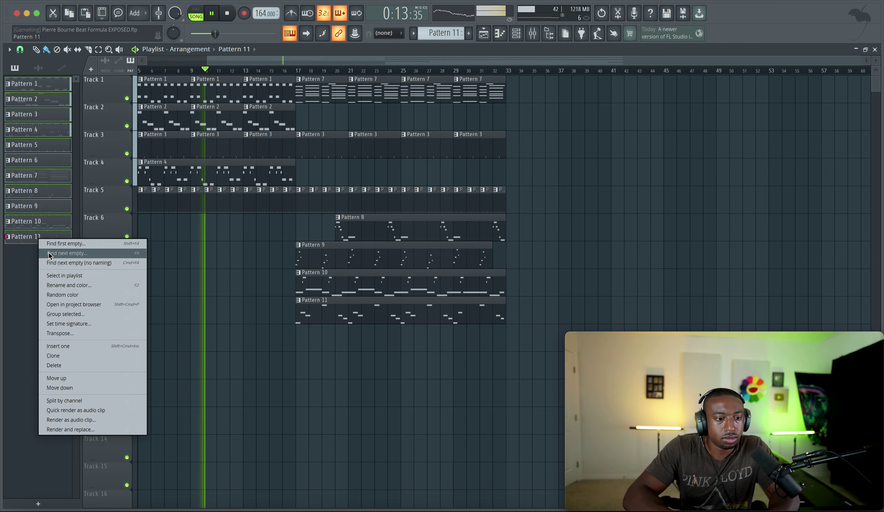
pyautogui.click(62, 285)
pyautogui.click(107, 277)
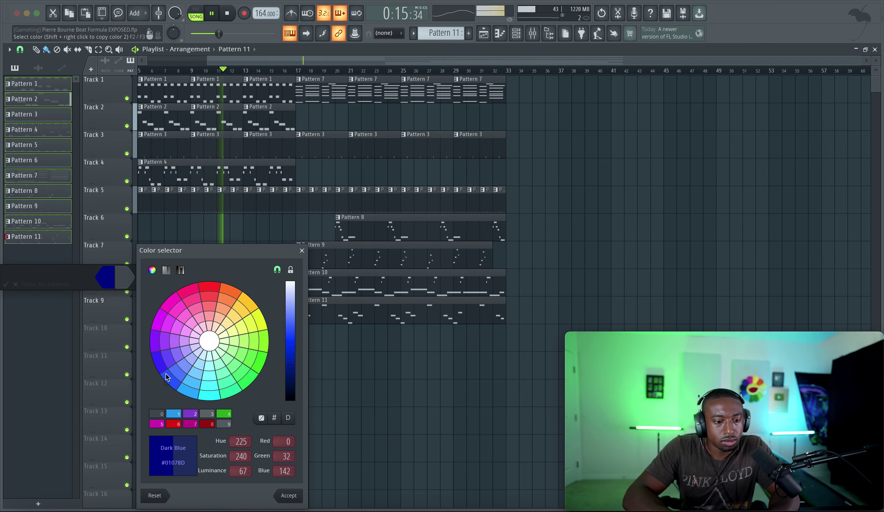
pyautogui.click(163, 422)
pyautogui.click(107, 277)
pyautogui.click(192, 415)
pyautogui.press('Return')
pyautogui.press('Return')
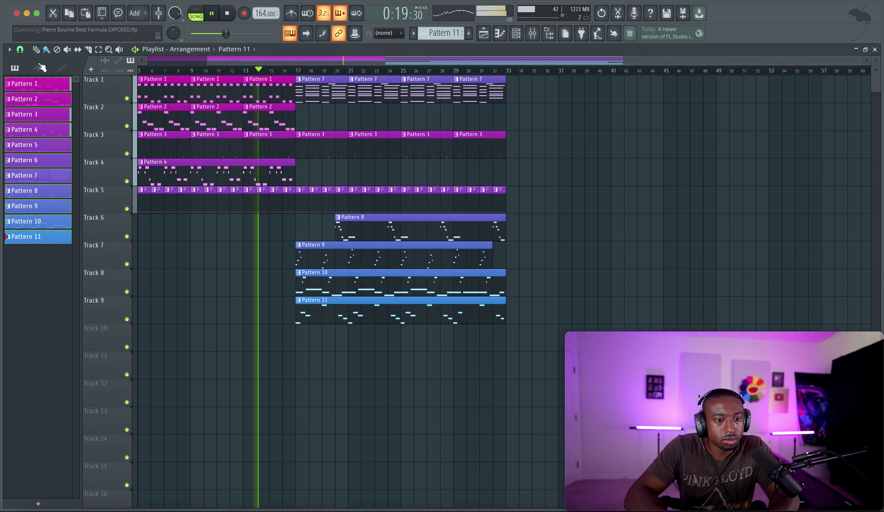
pyautogui.click(24, 69)
pyautogui.click(25, 69)
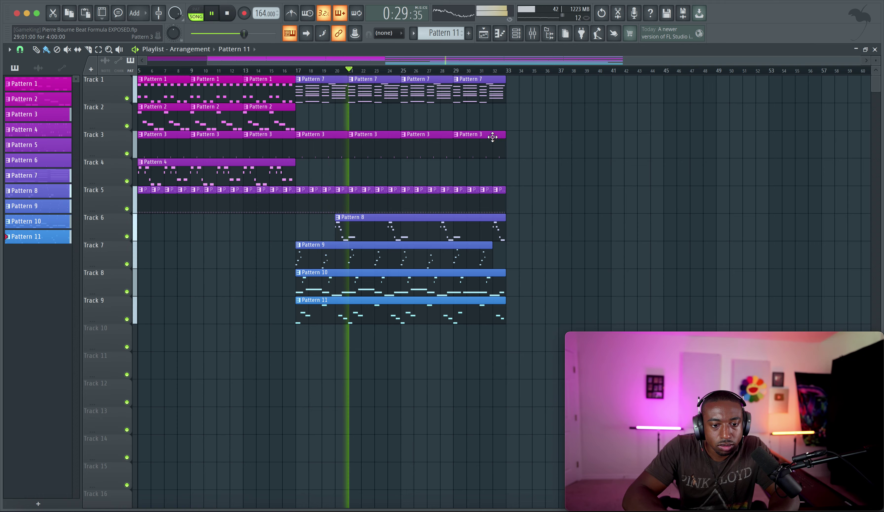
# Delete the E5 notes in bars 7 and 11 of Pattern 11
pyautogui.doubleClick(355, 309)
pyautogui.hscroll(-1, 253, 308)
pyautogui.hscroll(-1, 255, 310)
pyautogui.rightClick(149, 219)
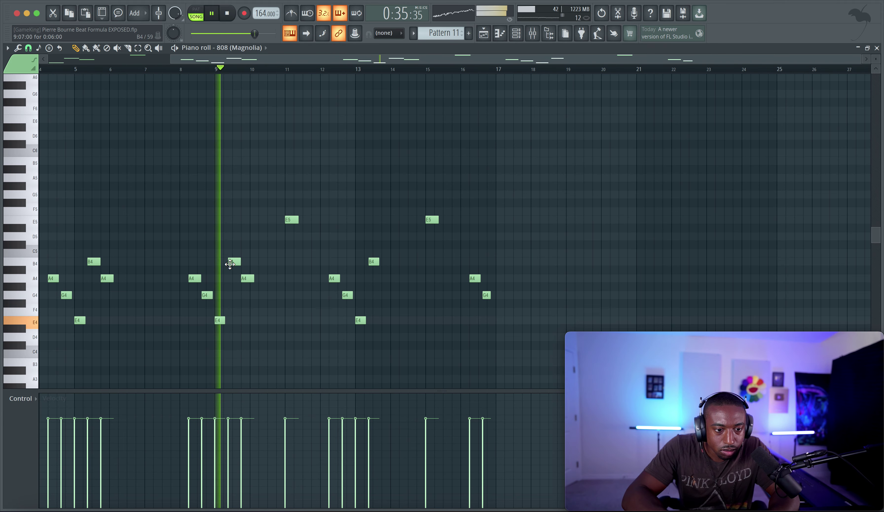
pyautogui.rightClick(291, 218)
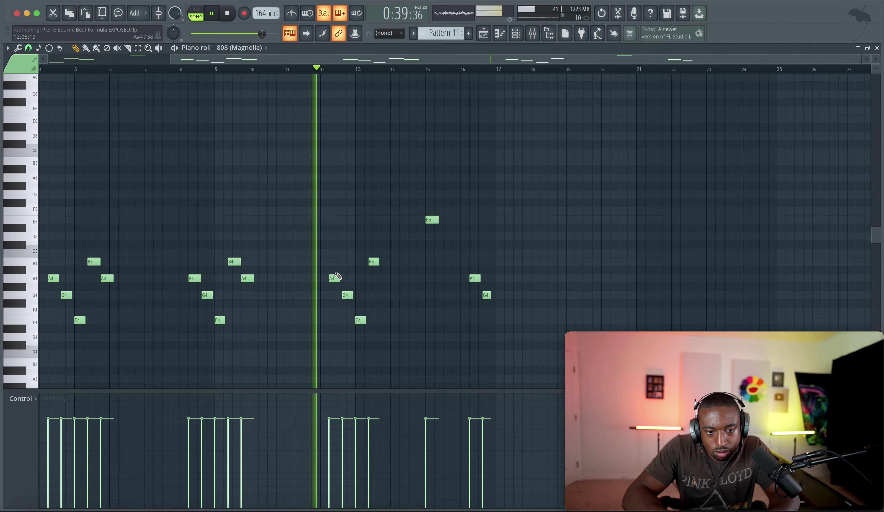
# Add a short A4 in bar 12 and an A4 after bar 13's B4, and delete the E5 in bar 15
pyautogui.scroll(3, 326, 280)
pyautogui.click(325, 279)
pyautogui.keyDown('ctrl'); pyautogui.click(336, 278); pyautogui.keyUp('ctrl')
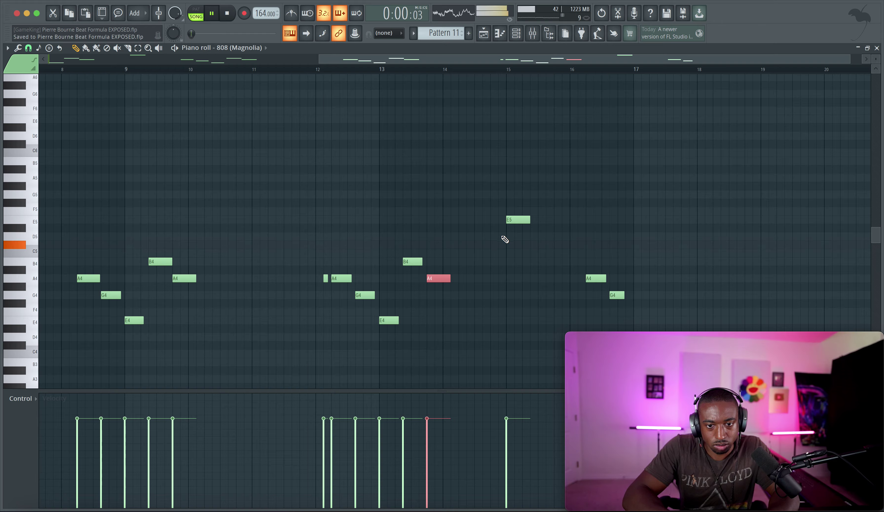
pyautogui.rightClick(518, 217)
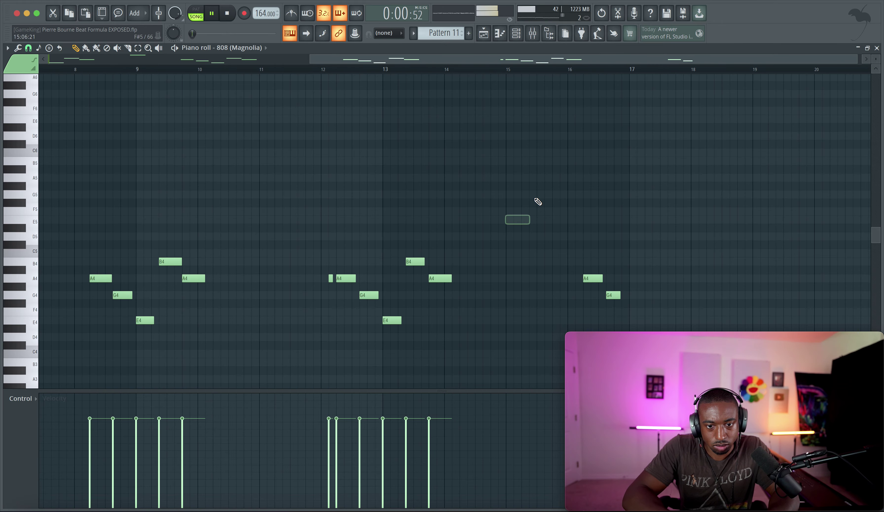
# Duplicate all second-section clips starting at bar 17 and place the copies from bar 33
pyautogui.click(486, 35)
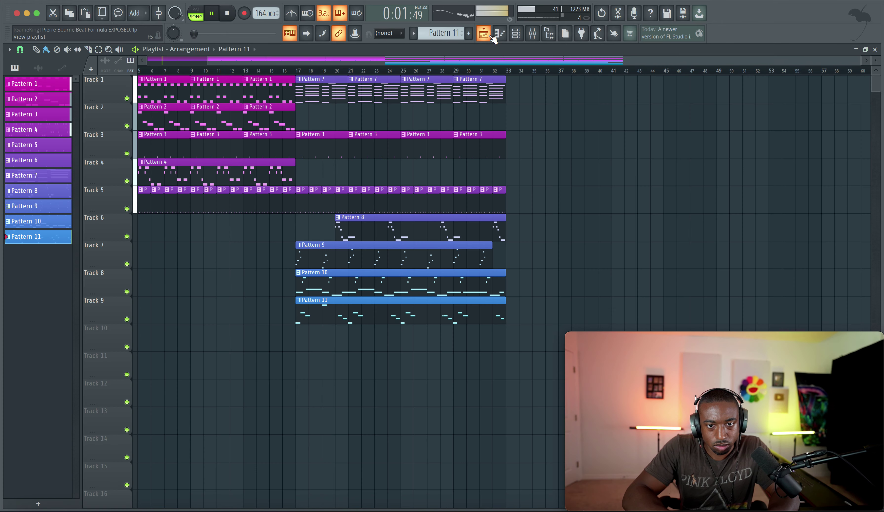
pyautogui.click(298, 73)
pyautogui.moveTo(520, 76); pyautogui.dragTo(310, 296)
pyautogui.hotkey('ctrl', 'b')
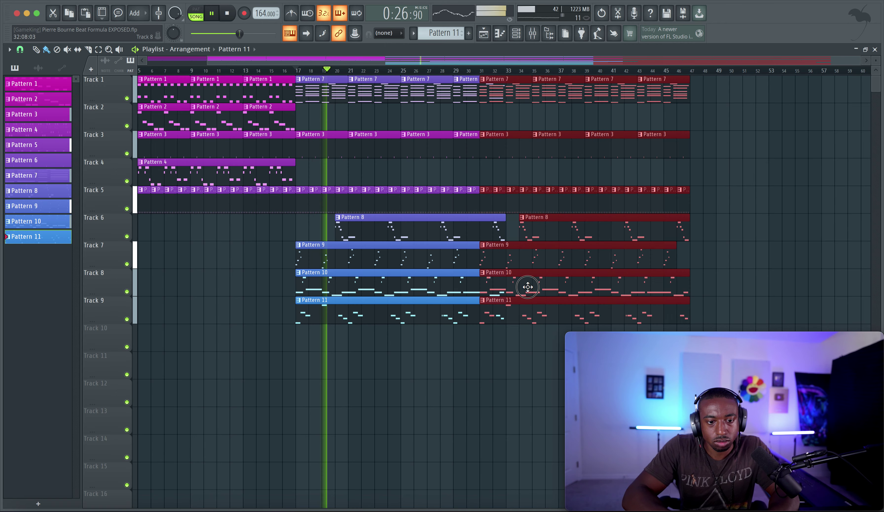
pyautogui.moveTo(530, 285); pyautogui.dragTo(525, 284)
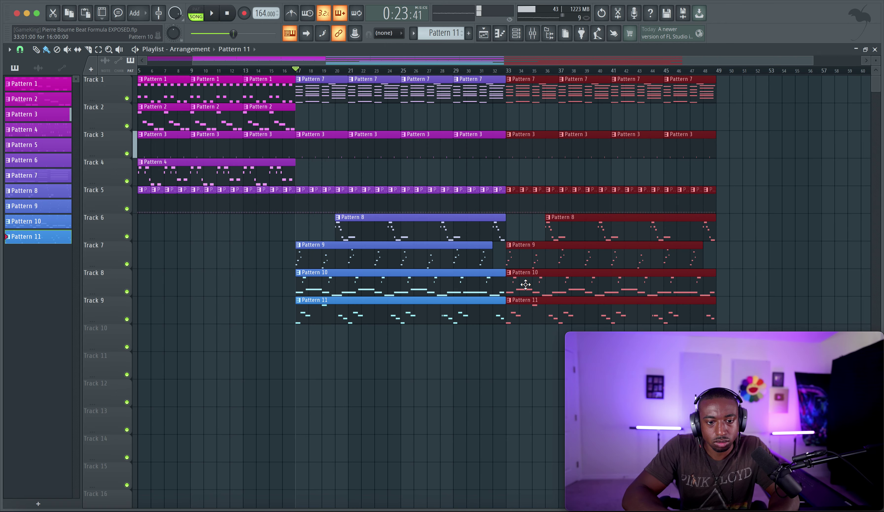
# Delete the remaining E5 note in bar 3 of Pattern 11 and review the pattern during playback
pyautogui.press('space')
pyautogui.doubleClick(337, 316)
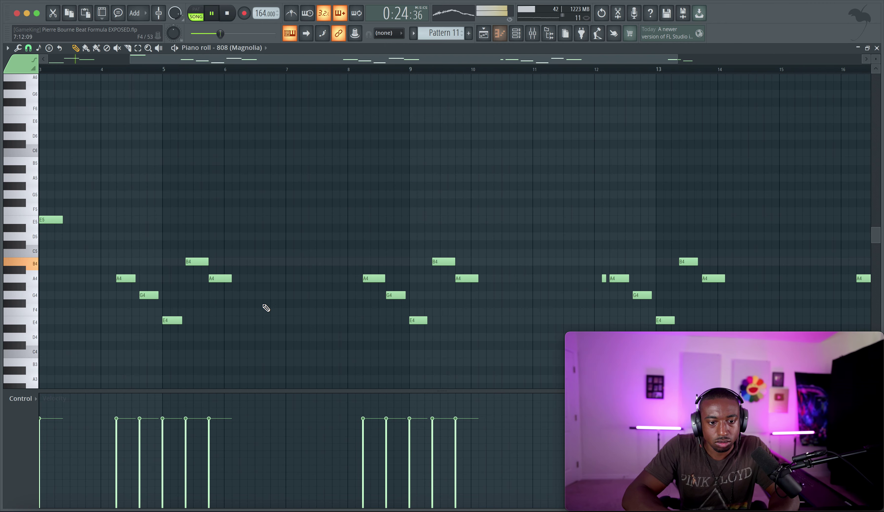
pyautogui.moveTo(292, 309); pyautogui.dragTo(206, 290)
pyautogui.scroll(-5, 217, 241)
pyautogui.hscroll(2, 217, 241)
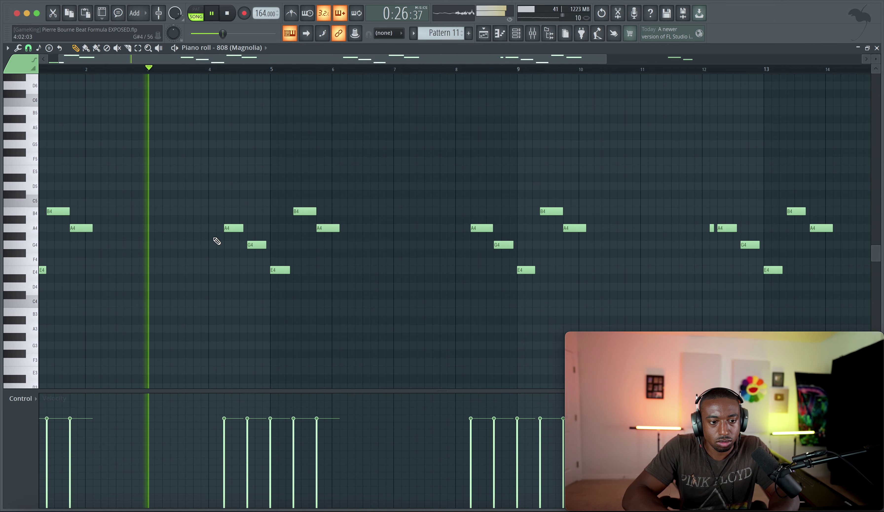
pyautogui.scroll(-2, 230, 234)
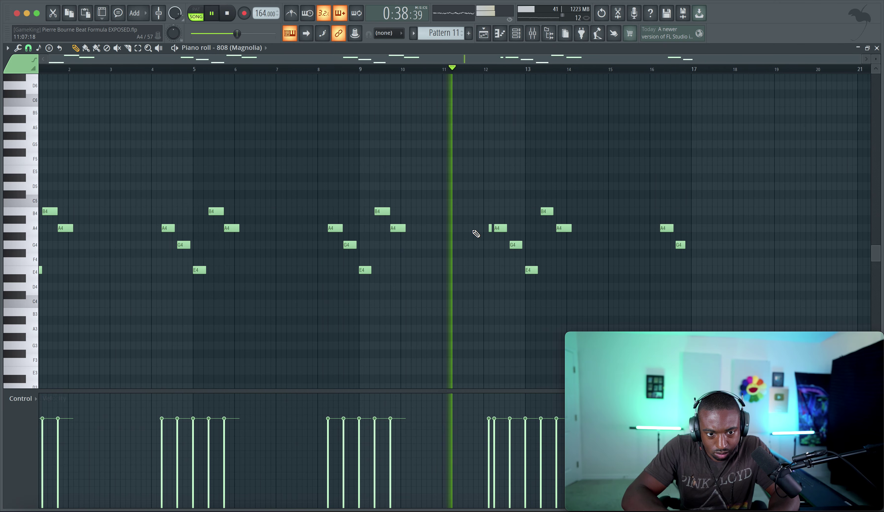
pyautogui.scroll(-5, 489, 232)
pyautogui.hscroll(5, 489, 232)
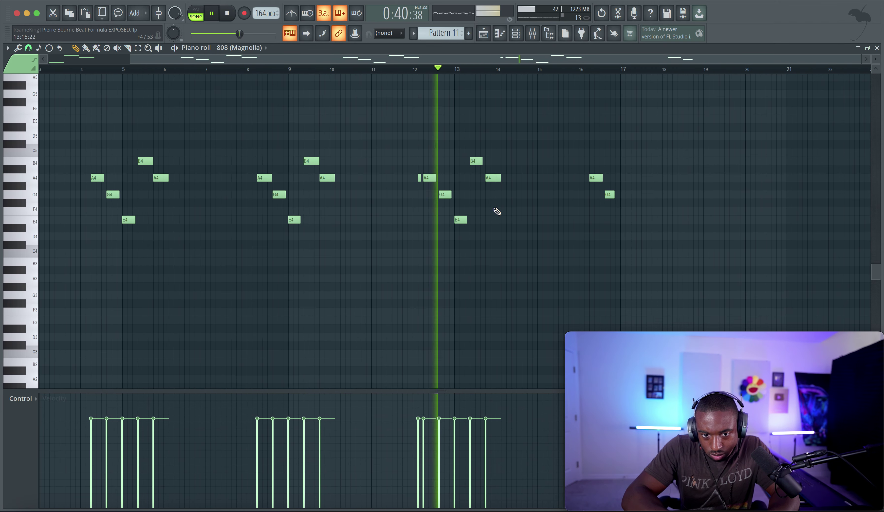
# In the Master track's Rosetta Compressor, raise the effect amount close to MORE EFX and move the attack partway toward OPEN
pyautogui.click(484, 33)
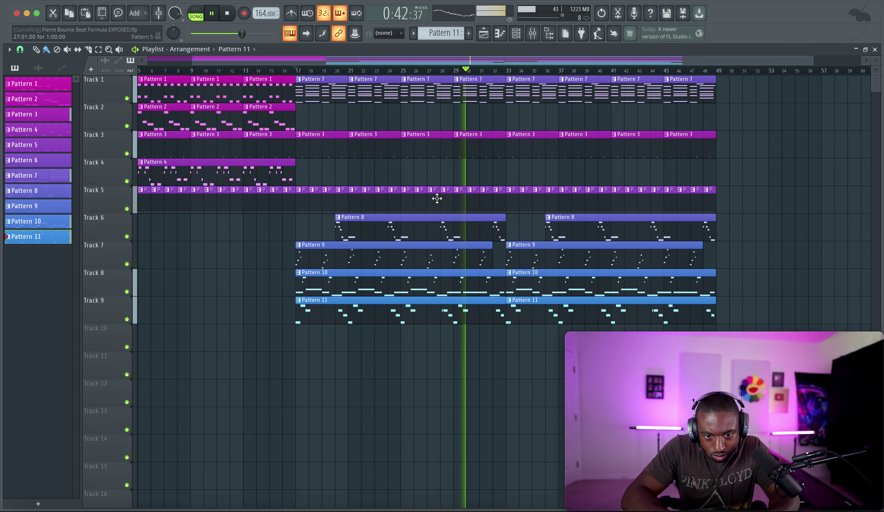
pyautogui.hscroll(2, 427, 350)
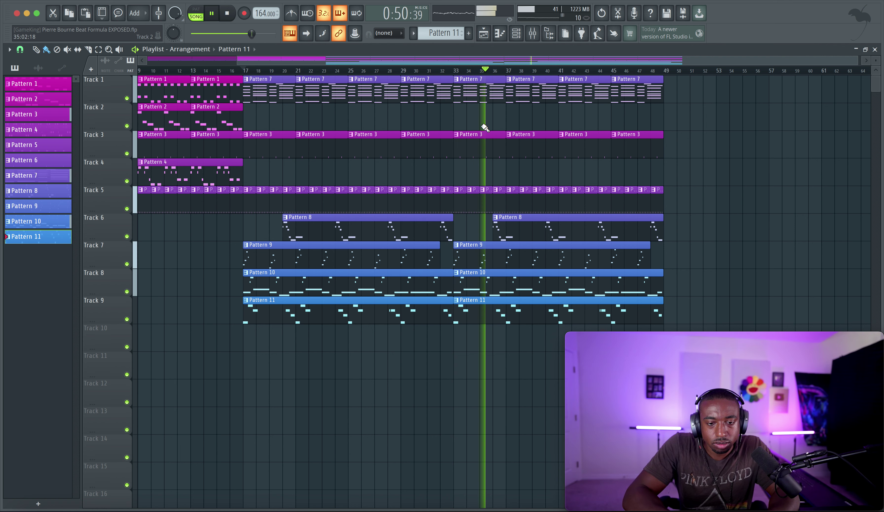
pyautogui.click(537, 37)
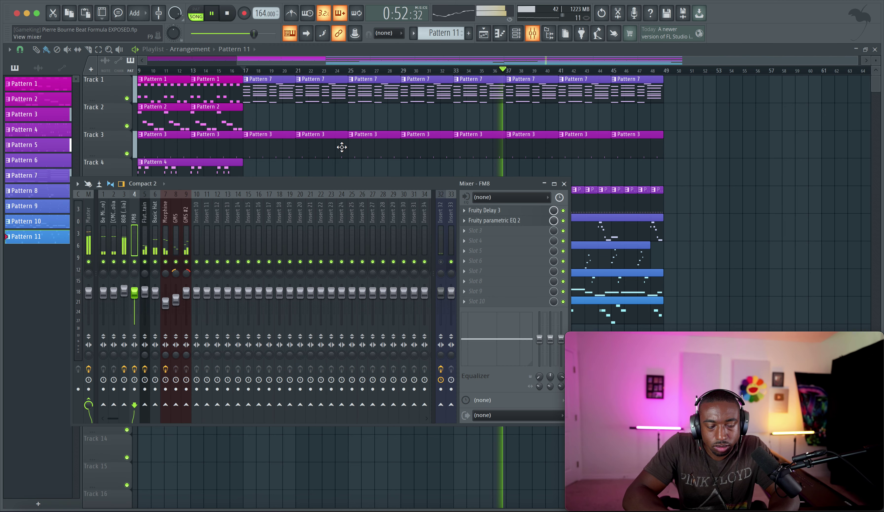
pyautogui.click(87, 250)
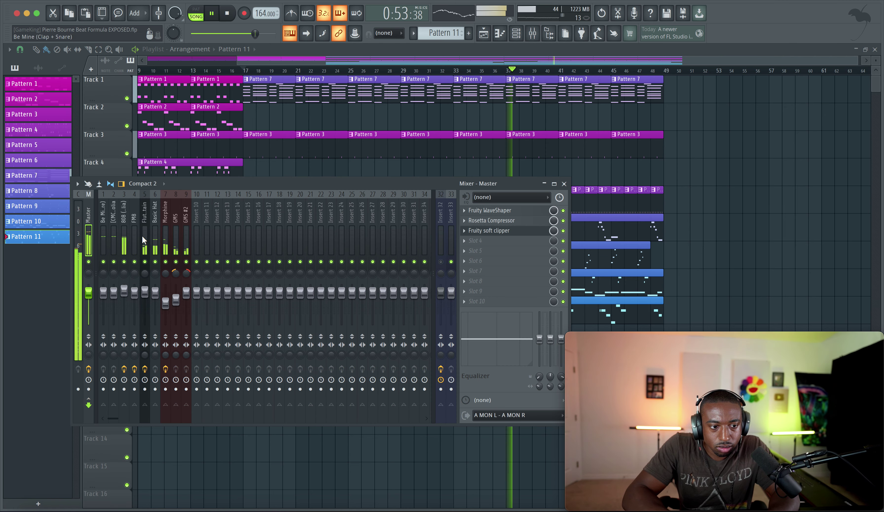
pyautogui.click(515, 220)
pyautogui.moveTo(209, 194); pyautogui.dragTo(209, 148)
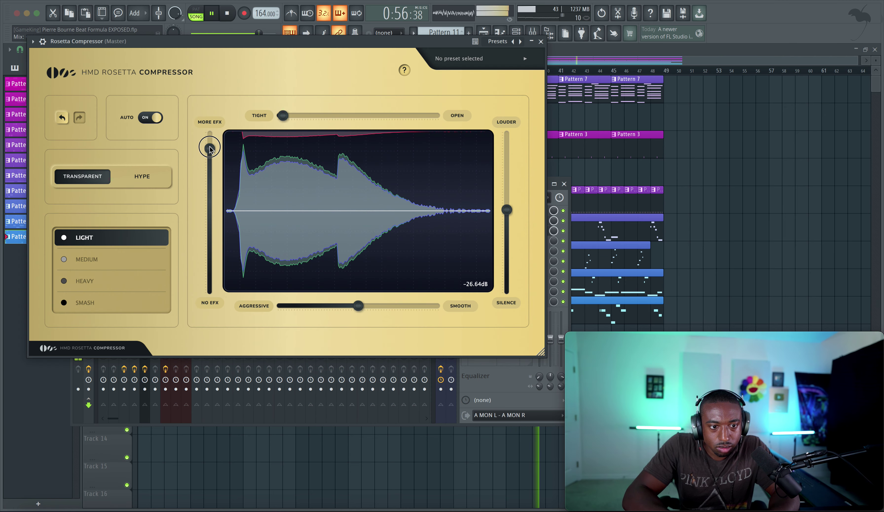
pyautogui.moveTo(283, 118); pyautogui.dragTo(340, 119)
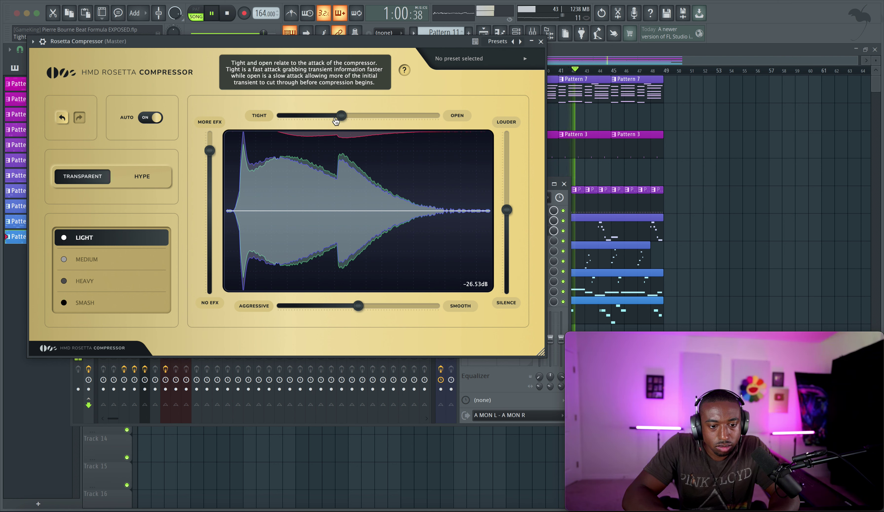
pyautogui.click(540, 41)
pyautogui.press('F9')
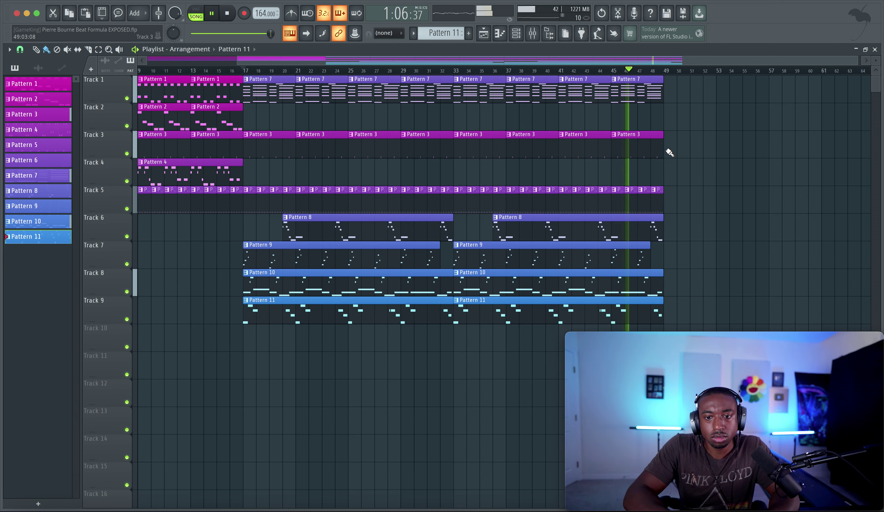
# Bypass the kHs Reverser effect on the Morphine mixer track
pyautogui.click(534, 32)
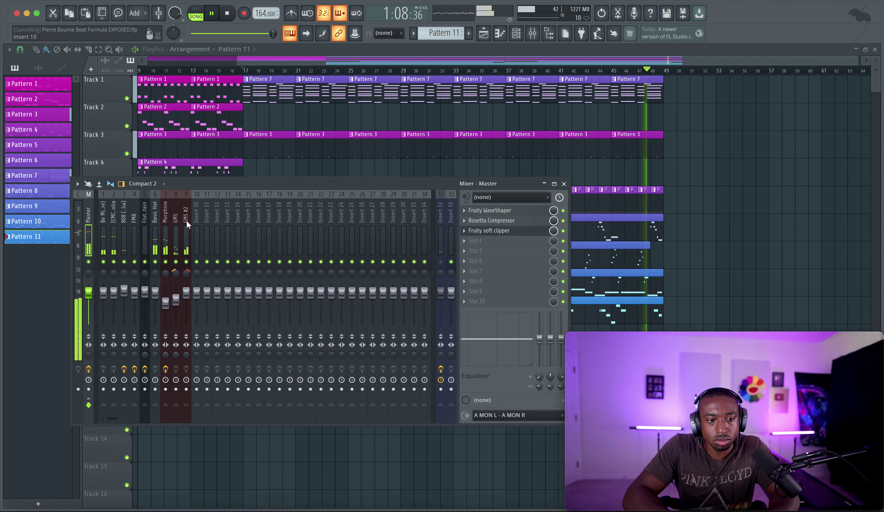
pyautogui.click(563, 210)
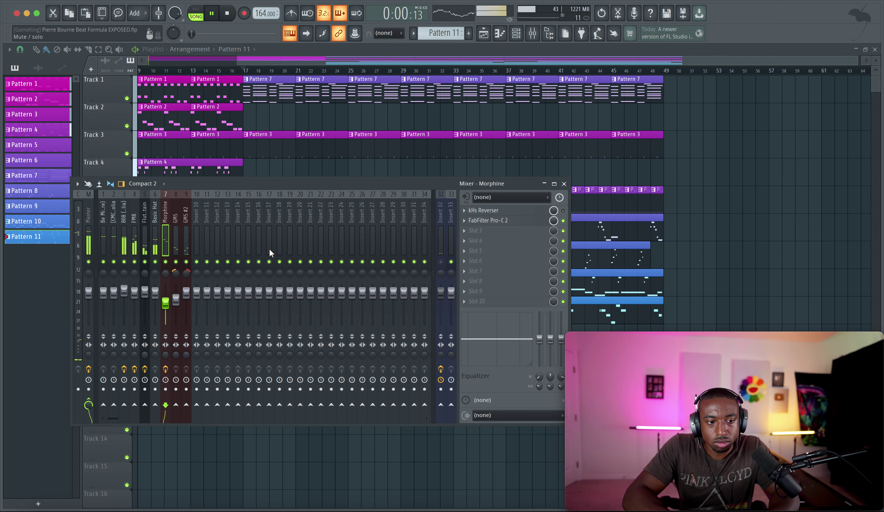
pyautogui.press('F9')
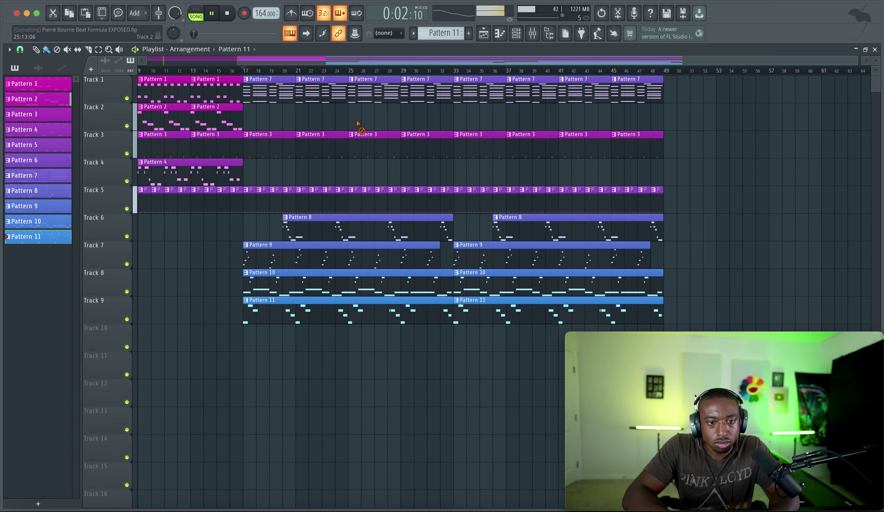
# Make all Pattern 7 Morphine notes legato and extend the bar 3 chord so it reaches the following chord
pyautogui.doubleClick(276, 91)
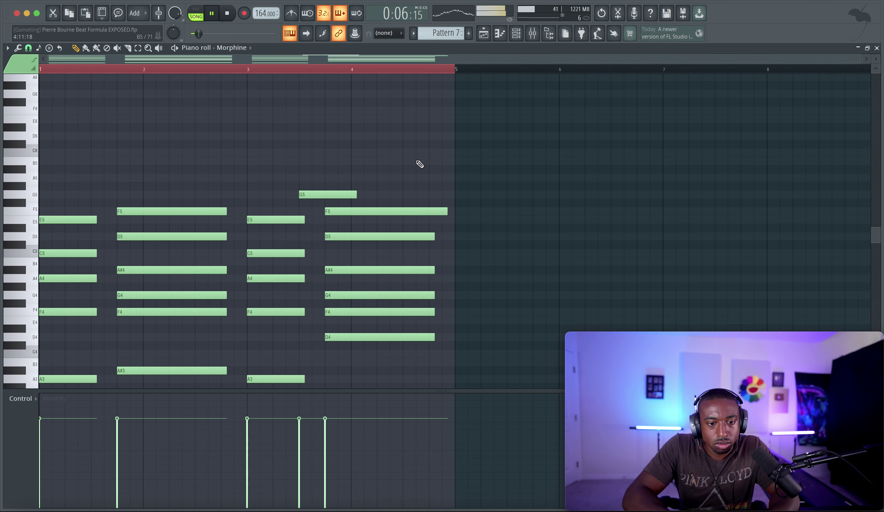
pyautogui.hotkey('ctrl', 'l')
pyautogui.scroll(-3, 395, 191)
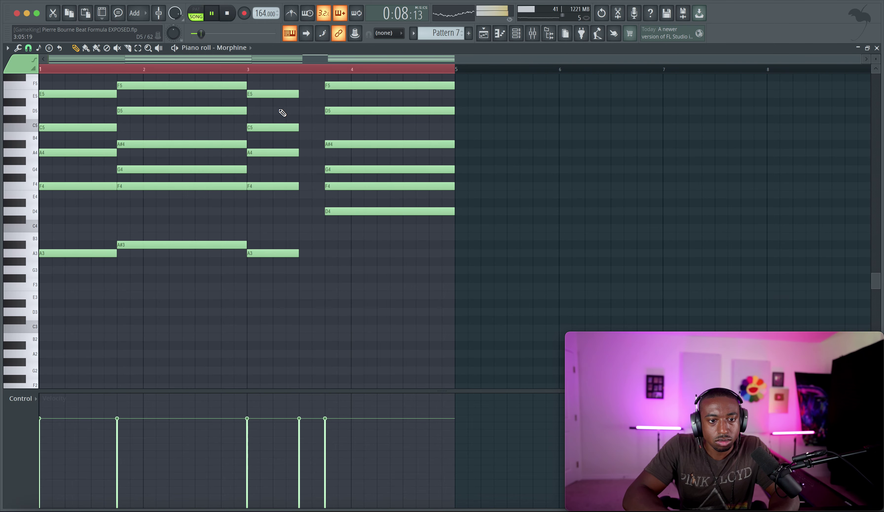
pyautogui.moveTo(284, 109); pyautogui.dragTo(286, 304)
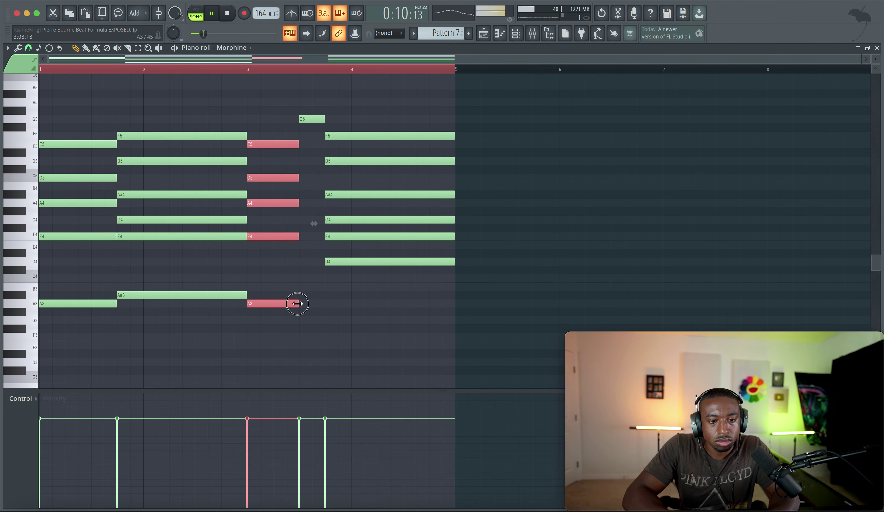
pyautogui.scroll(-1, 509, 81)
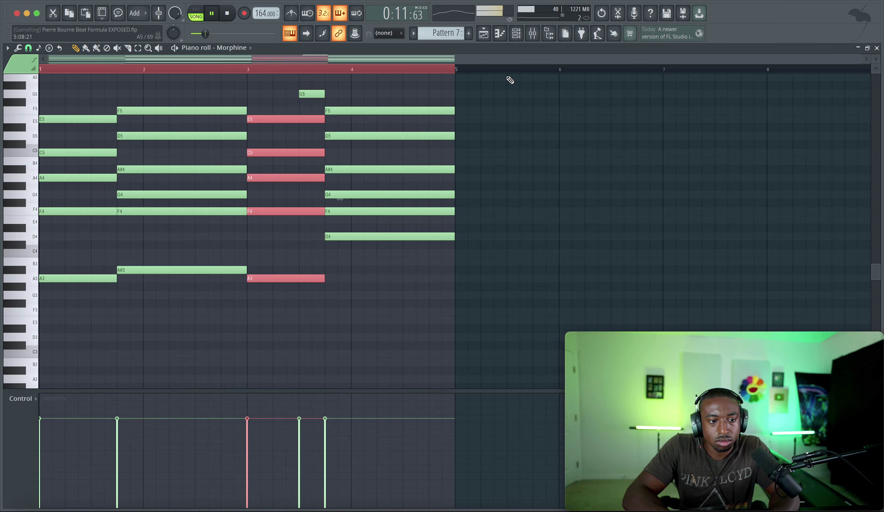
pyautogui.click(475, 33)
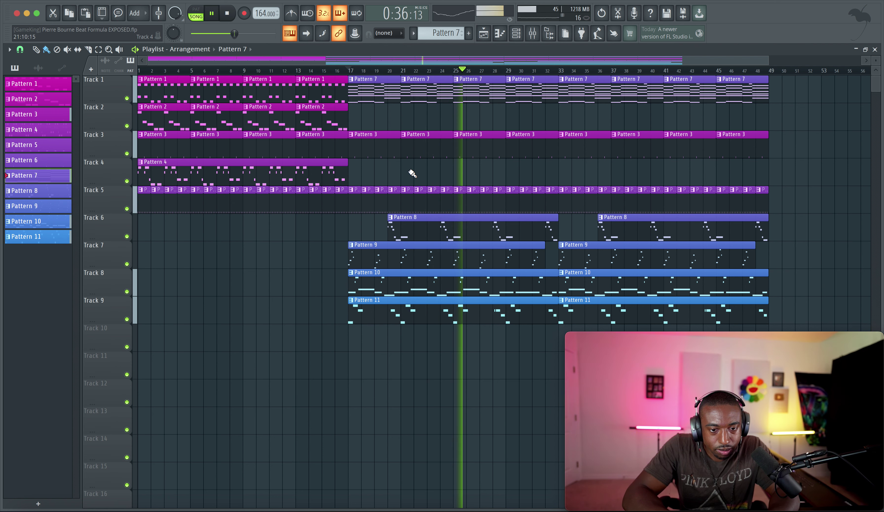
# Pan the GMS #2 mixer track 9% left and shift the Flutes Sustain track's panning slightly off center
pyautogui.scroll(-1, 412, 173)
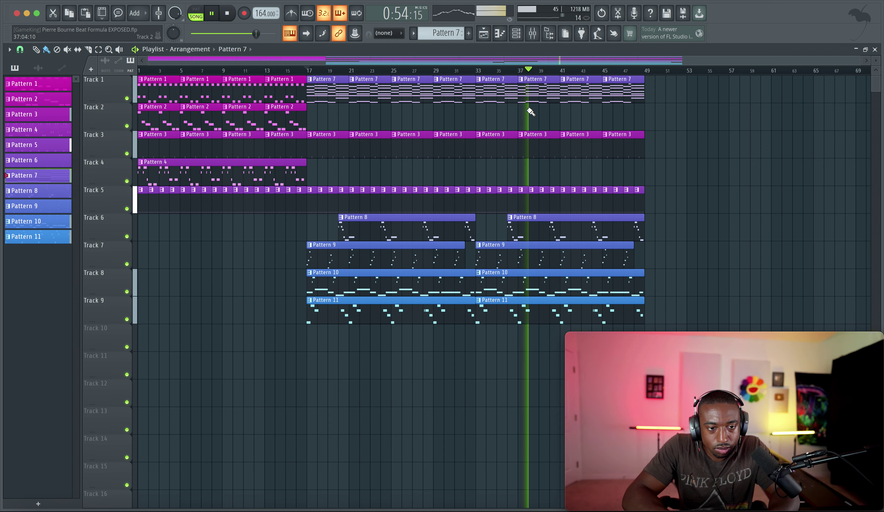
pyautogui.click(532, 33)
pyautogui.moveTo(187, 274); pyautogui.dragTo(186, 301)
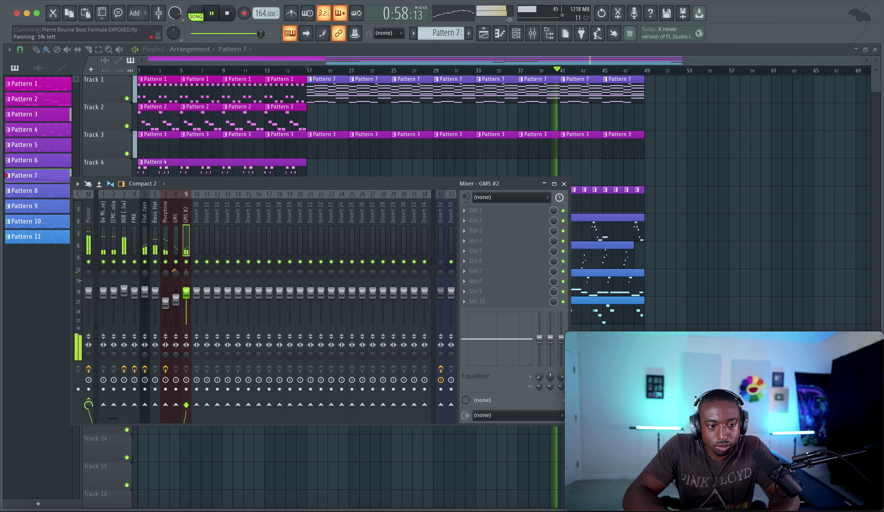
pyautogui.click(144, 273)
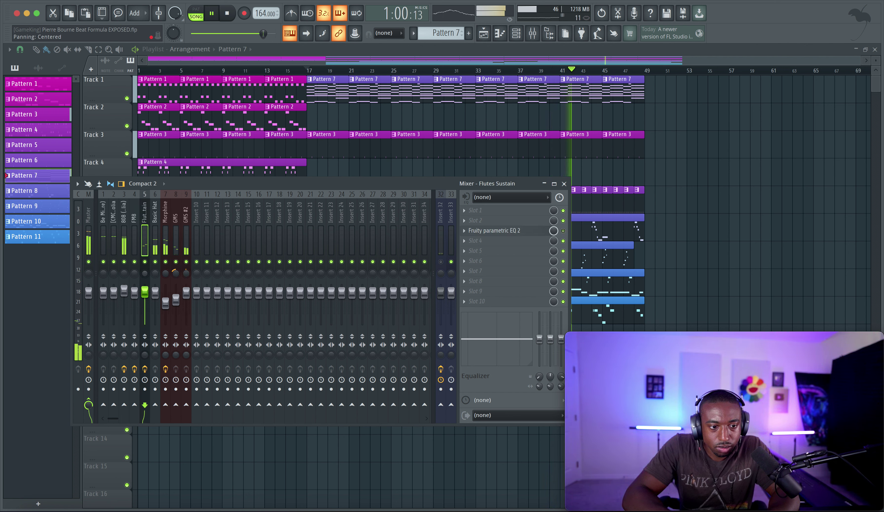
pyautogui.moveTo(187, 270); pyautogui.dragTo(187, 274)
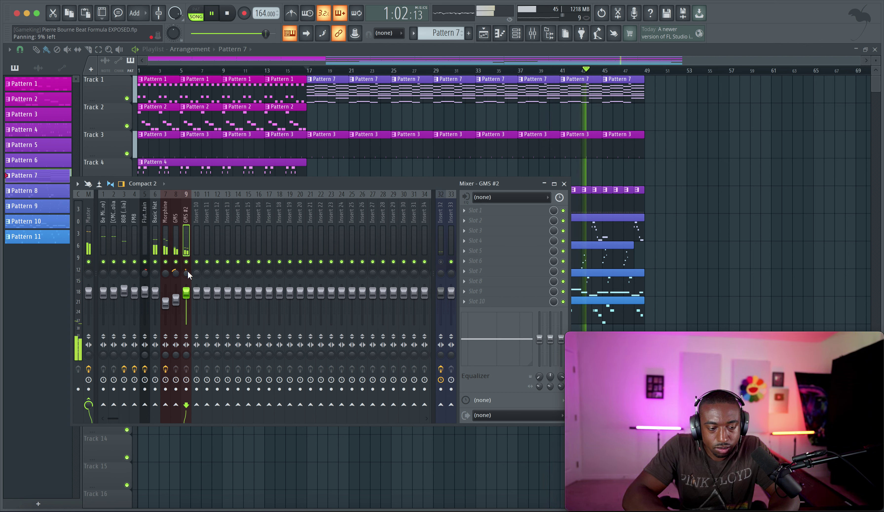
pyautogui.rightClick(697, 185)
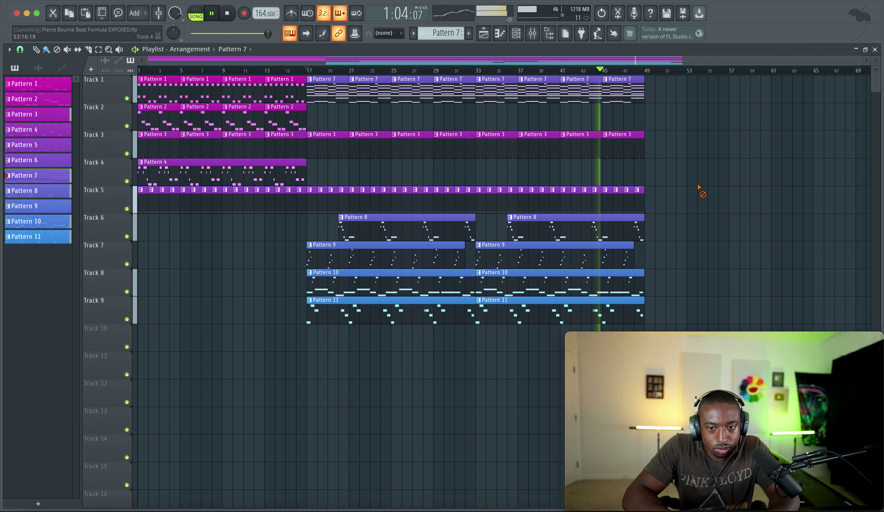
# Fine-tune the GMS #2 mixer track's panning, stop playback and return to the arrangement
pyautogui.click(532, 33)
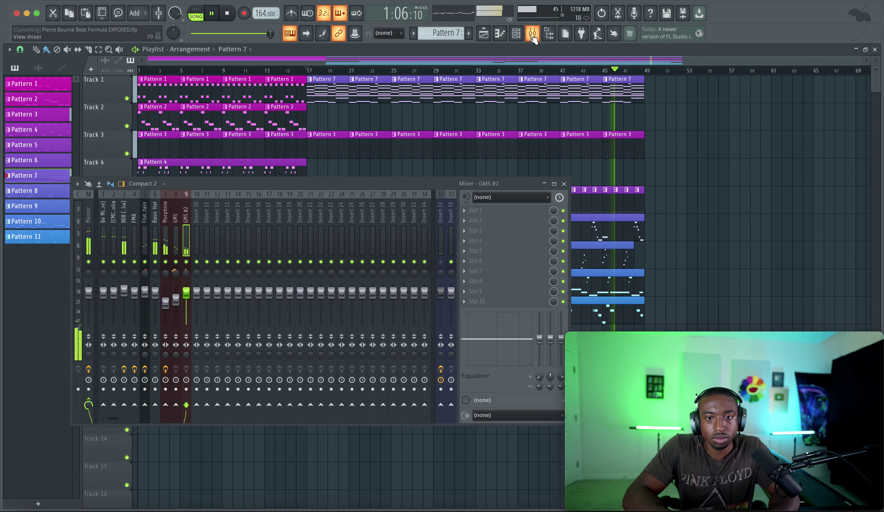
pyautogui.moveTo(186, 272); pyautogui.dragTo(187, 277)
pyautogui.press('F9')
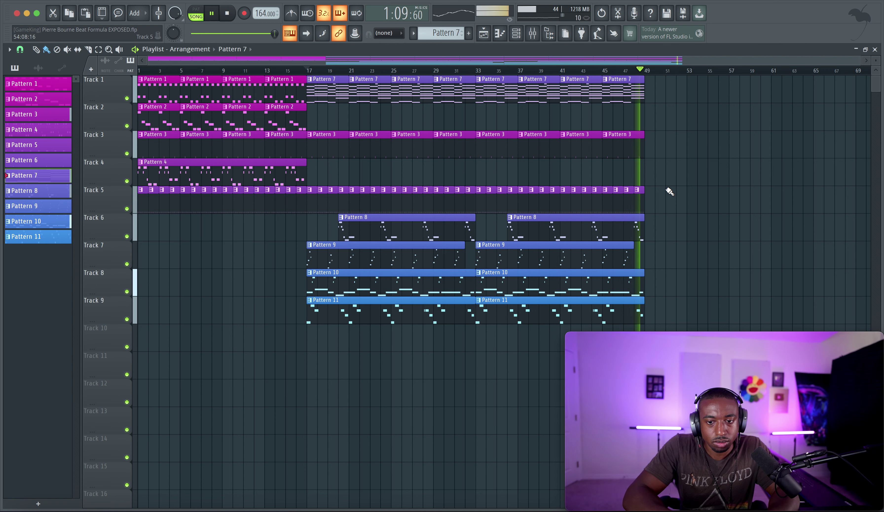
pyautogui.click(533, 34)
pyautogui.press('space')
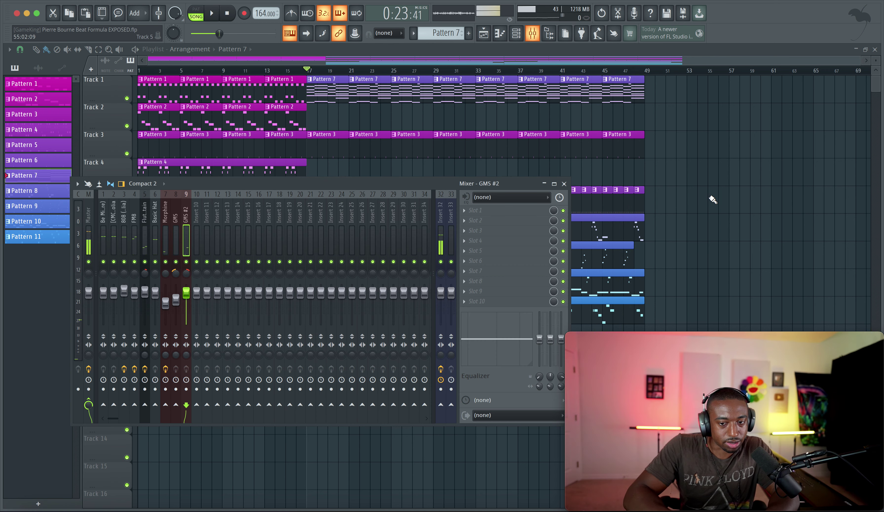
pyautogui.press('F9')
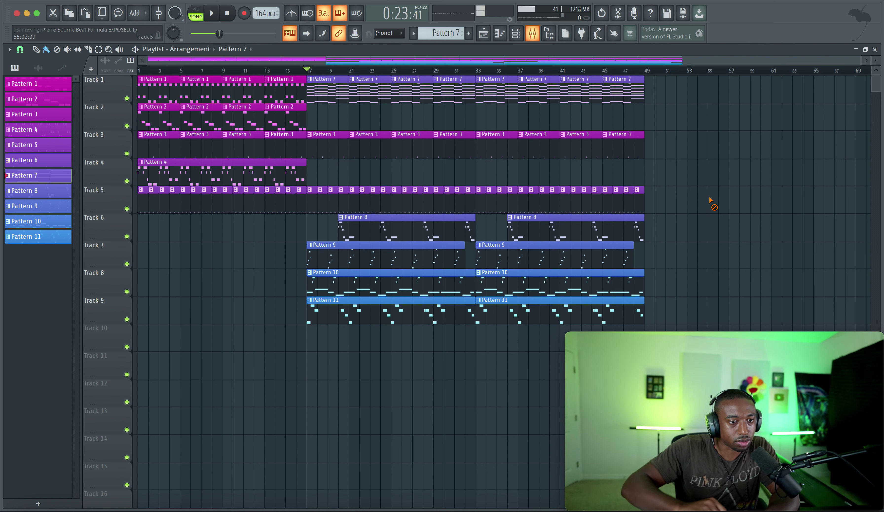